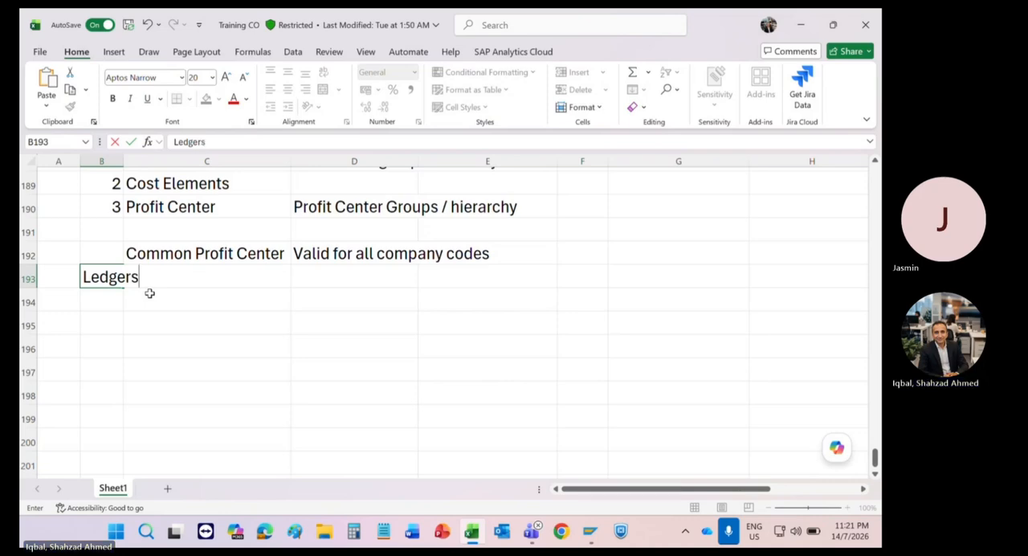
Step: Confirm the Ledgers entry in B193 and enter Version in B194 below it
key("Return")
type("V")
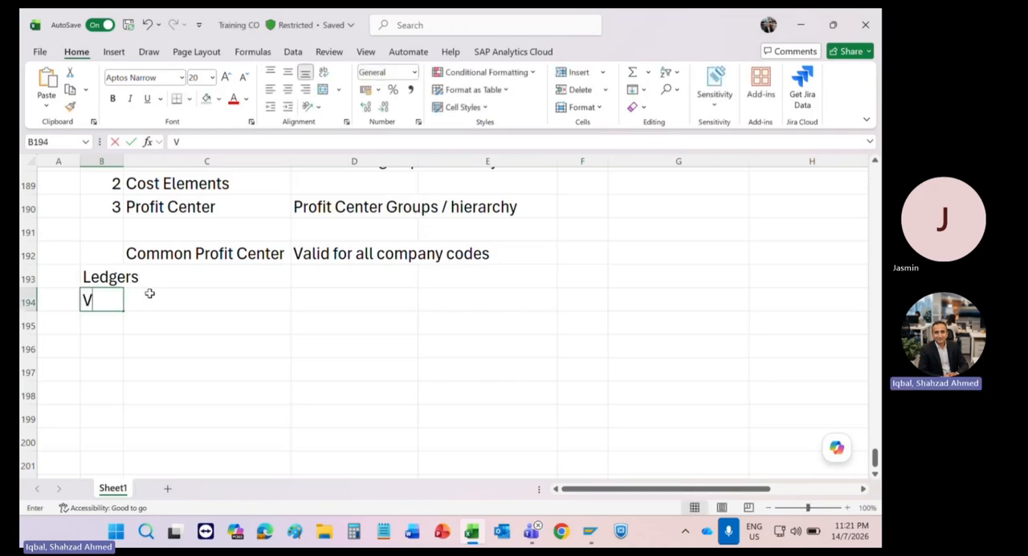
type("ersion")
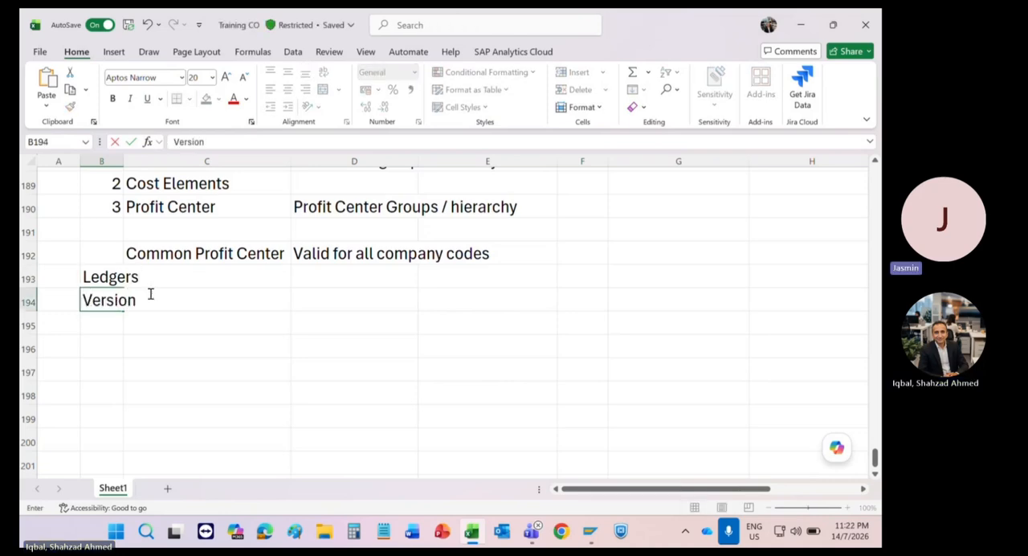
key("Return")
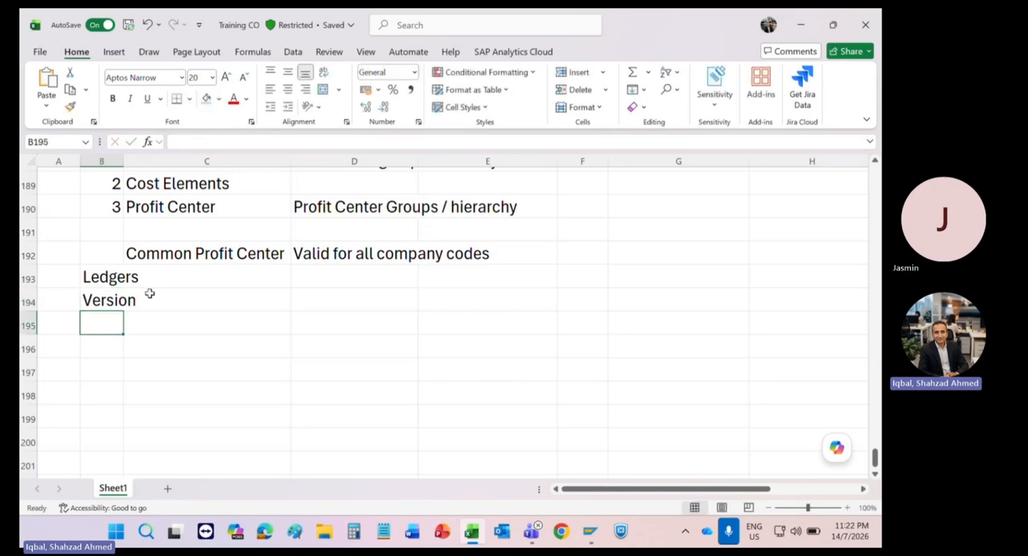
left_click(150, 294)
key("Down")
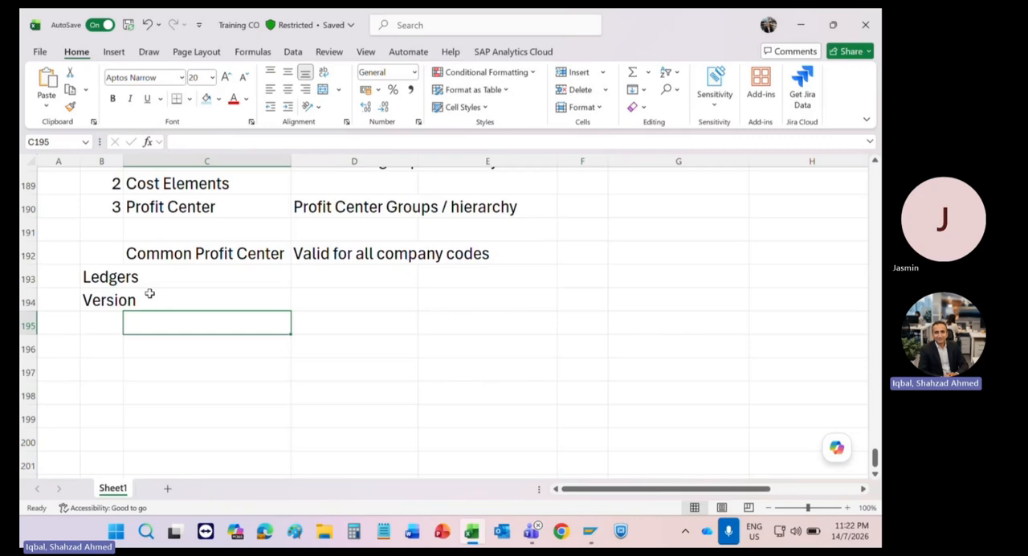
key("Up")
key("Up")
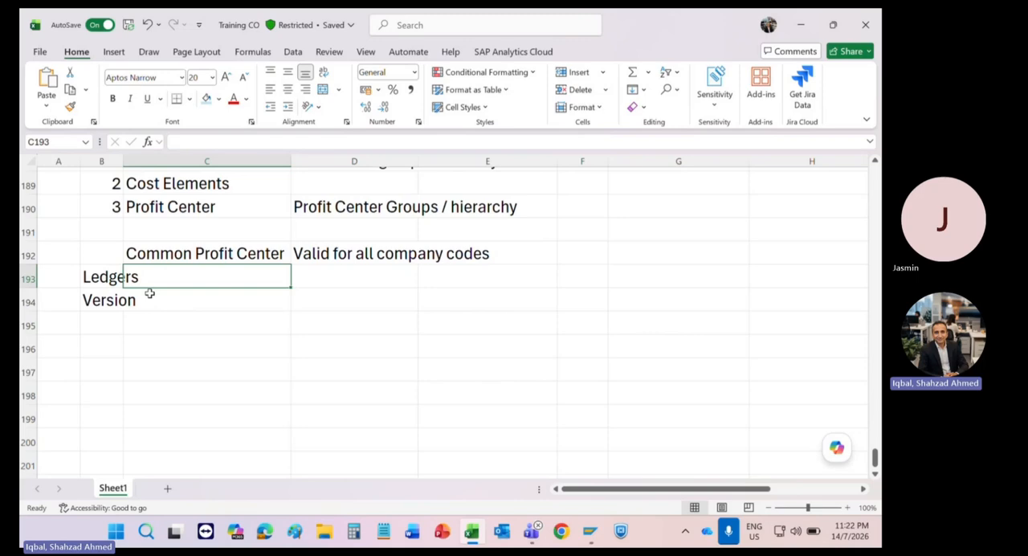
key("Down")
key("Down")
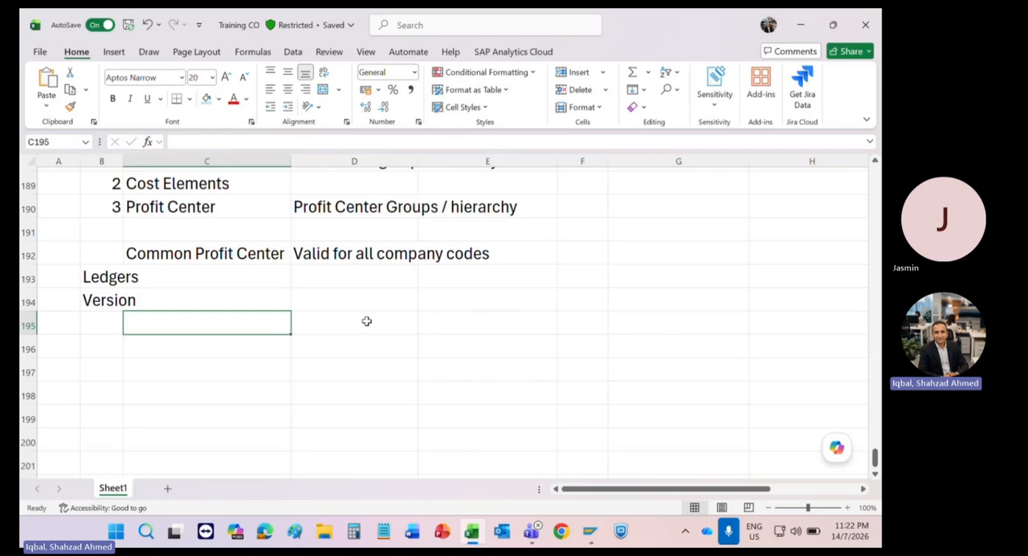
mouse_move(590, 532)
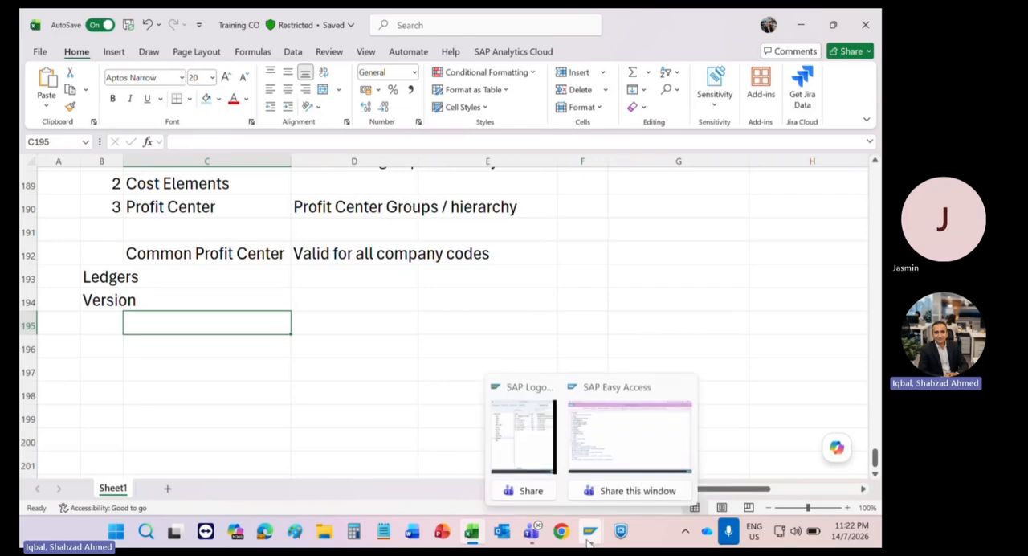
left_click(584, 440)
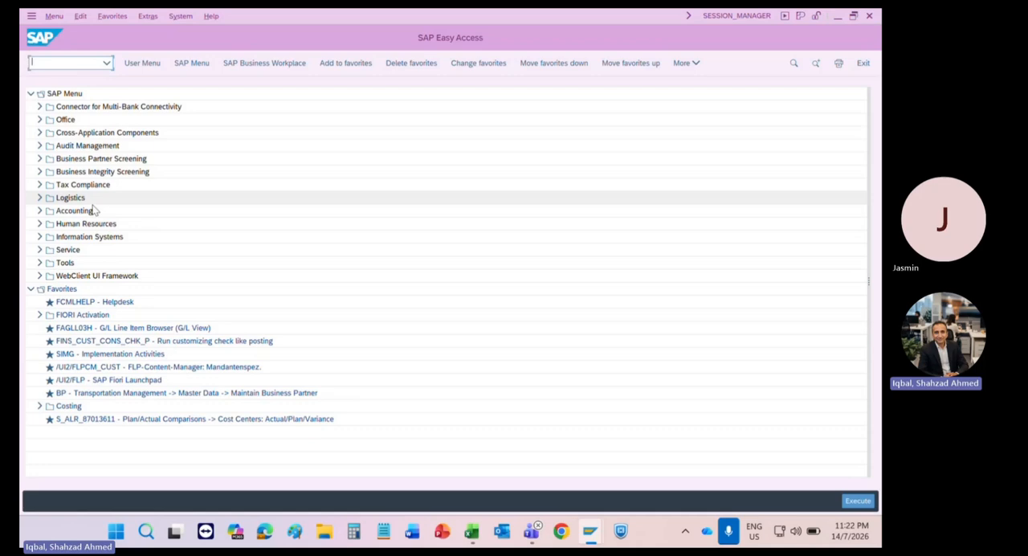
key("alt+Tab")
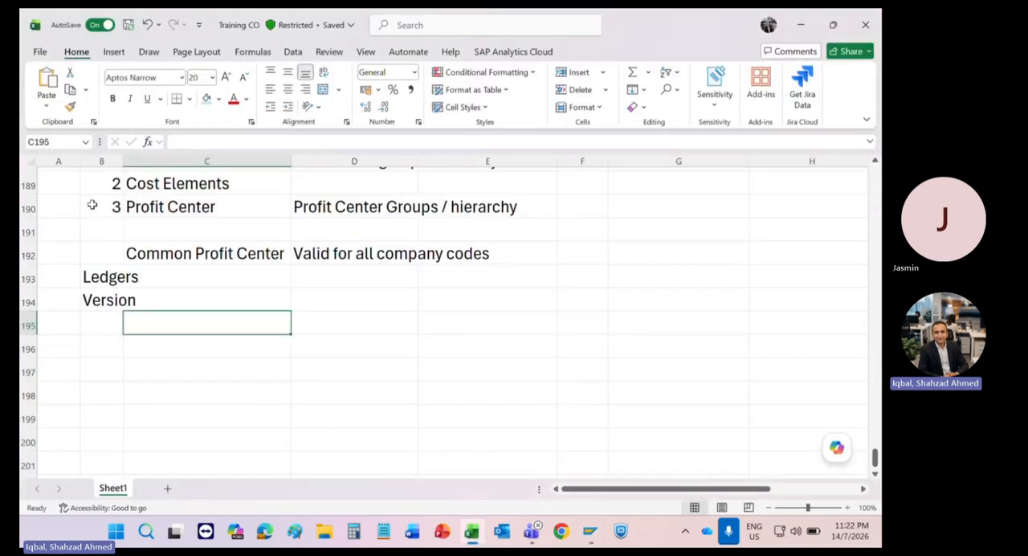
Step: Enter Plan in C195 and Actual in D195, on the row under Version
type("Plan")
key("Tab")
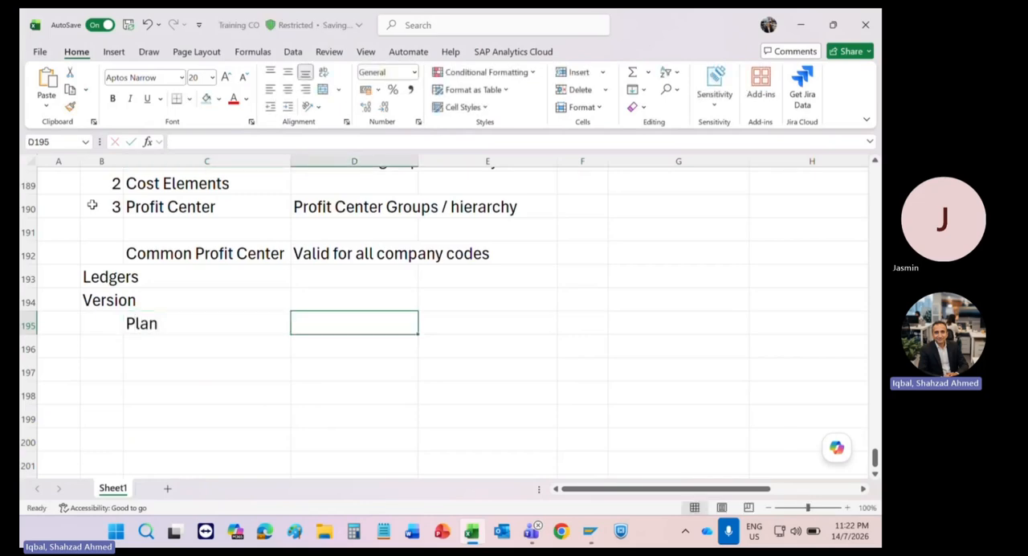
type("Actual")
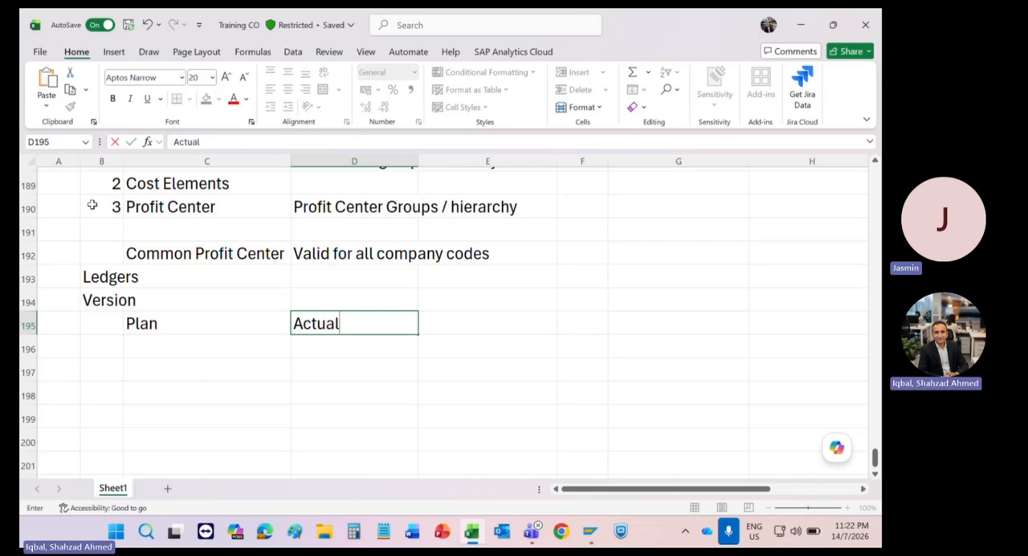
key("Return")
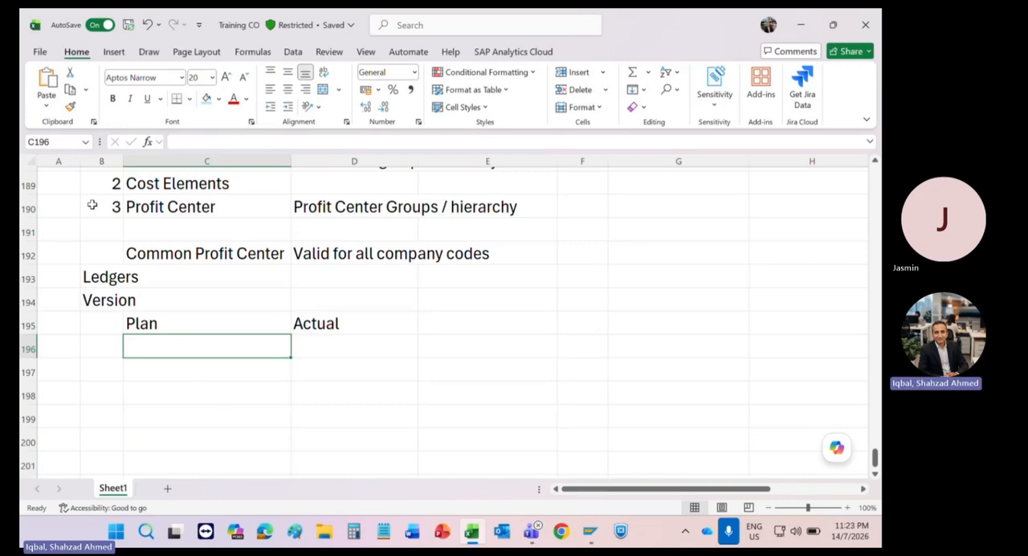
Step: Switch to SAP Easy Access and expand Accounting, Controlling, Cost Center Accounting and its Actual Postings folder
key("alt+Tab")
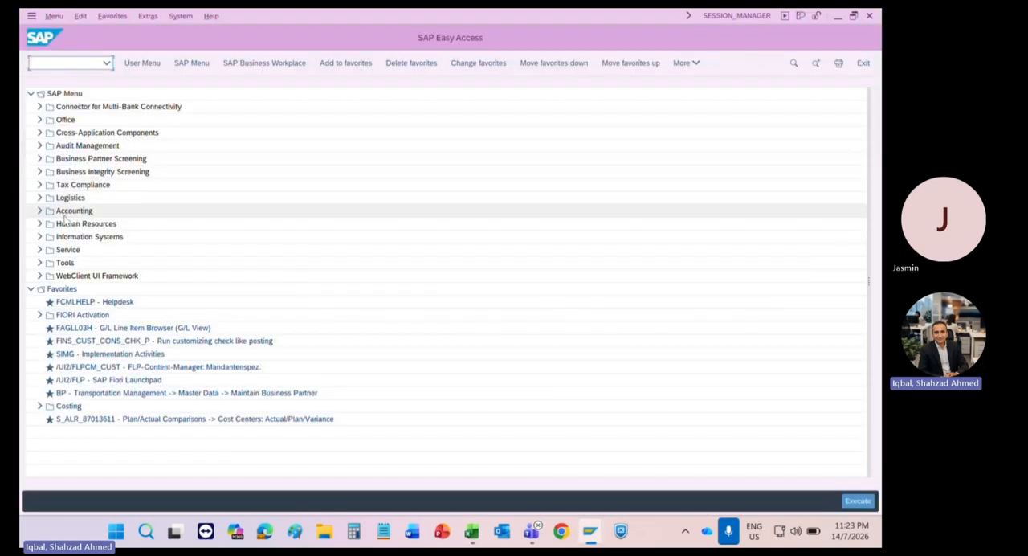
left_click(40, 212)
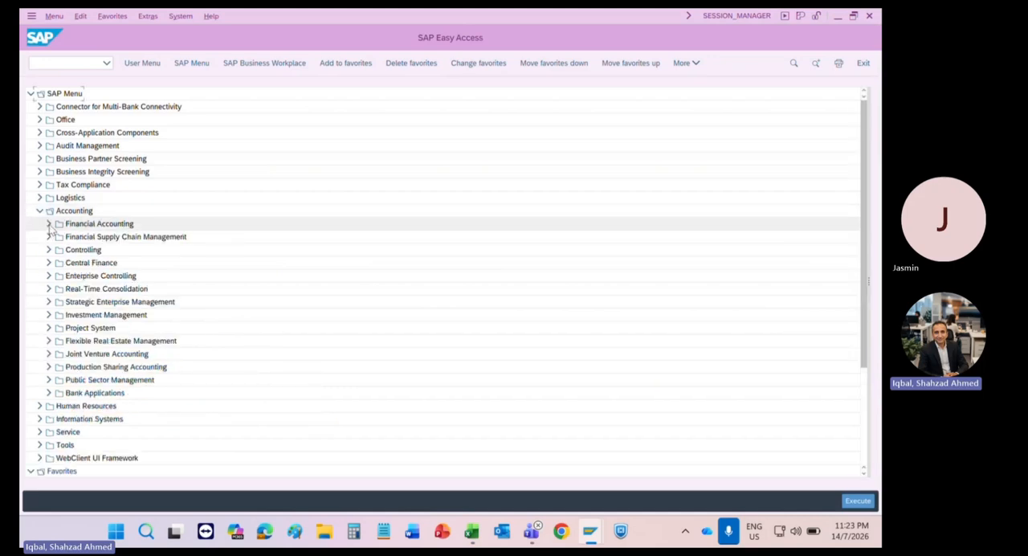
left_click(49, 224)
left_click(49, 224)
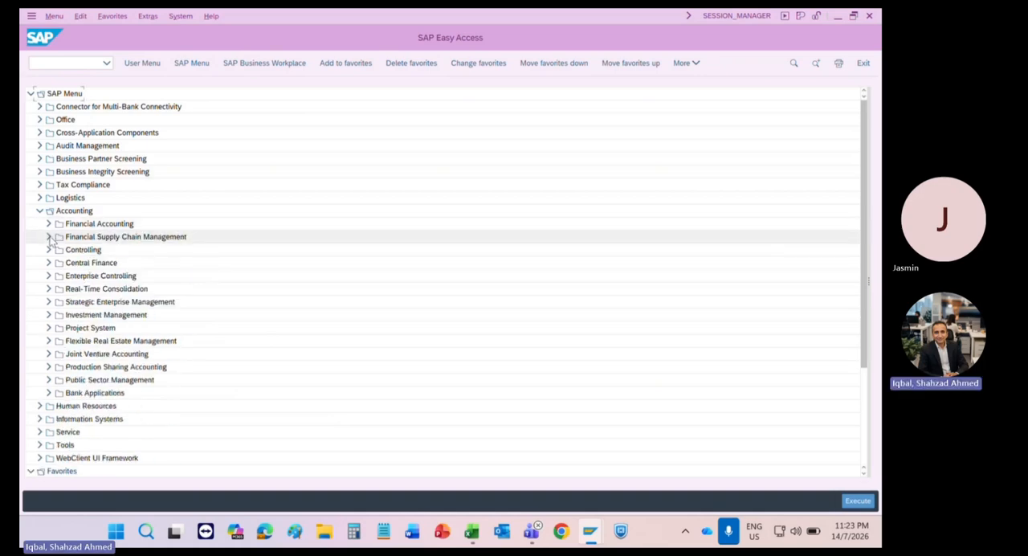
left_click(48, 250)
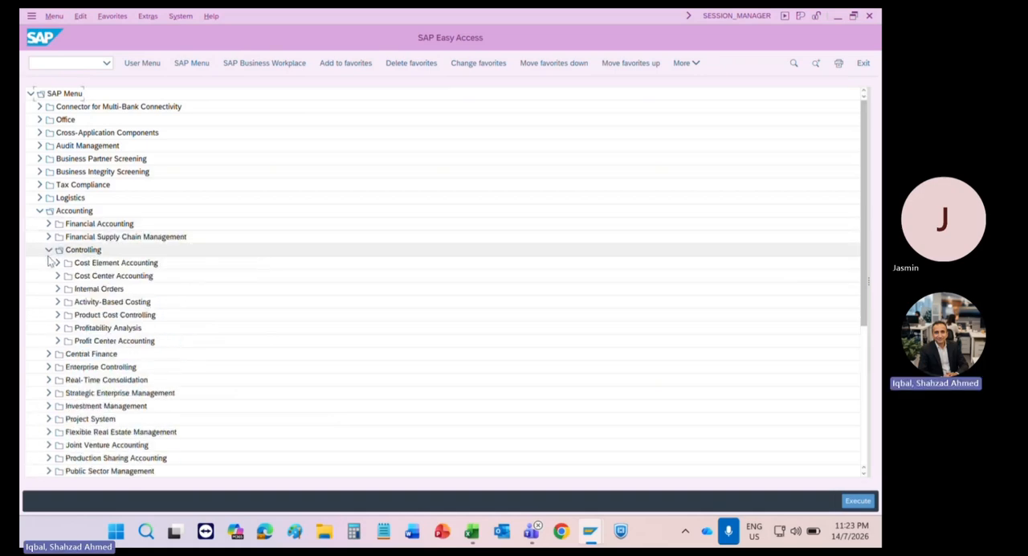
left_click(57, 264)
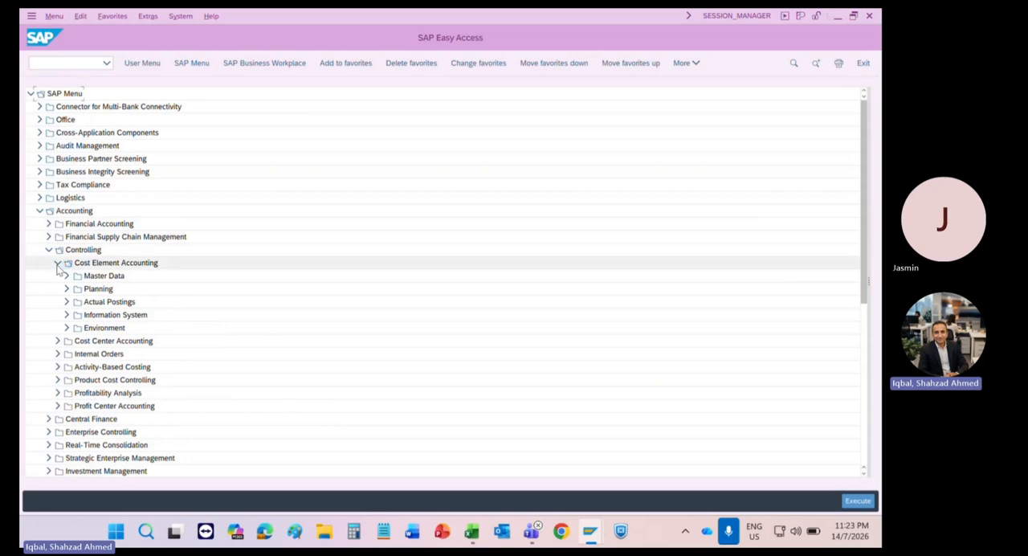
left_click(57, 263)
left_click(57, 276)
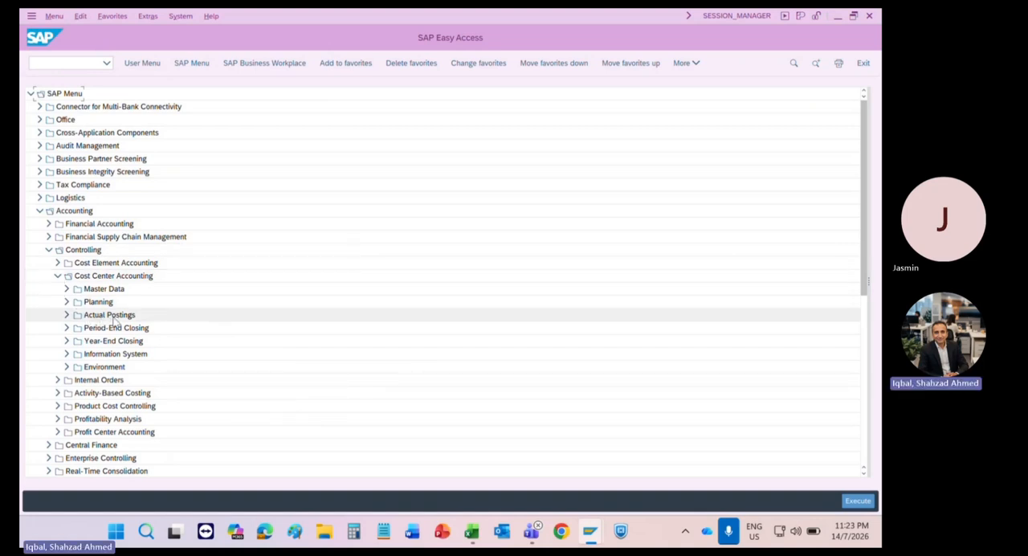
left_click(66, 314)
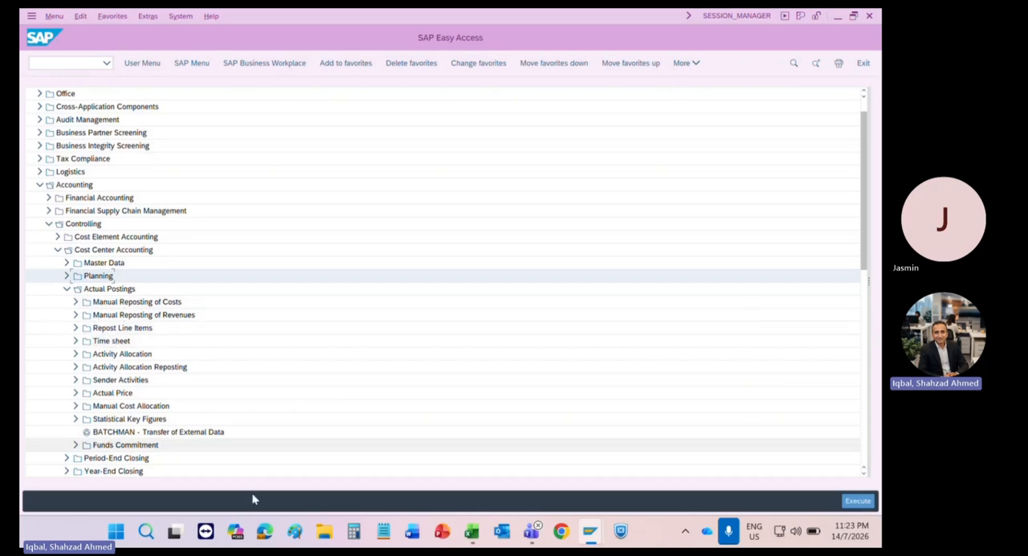
Step: Return to the Excel workbook and number the rows 1 in B197 and 2 in B198
left_click(472, 539)
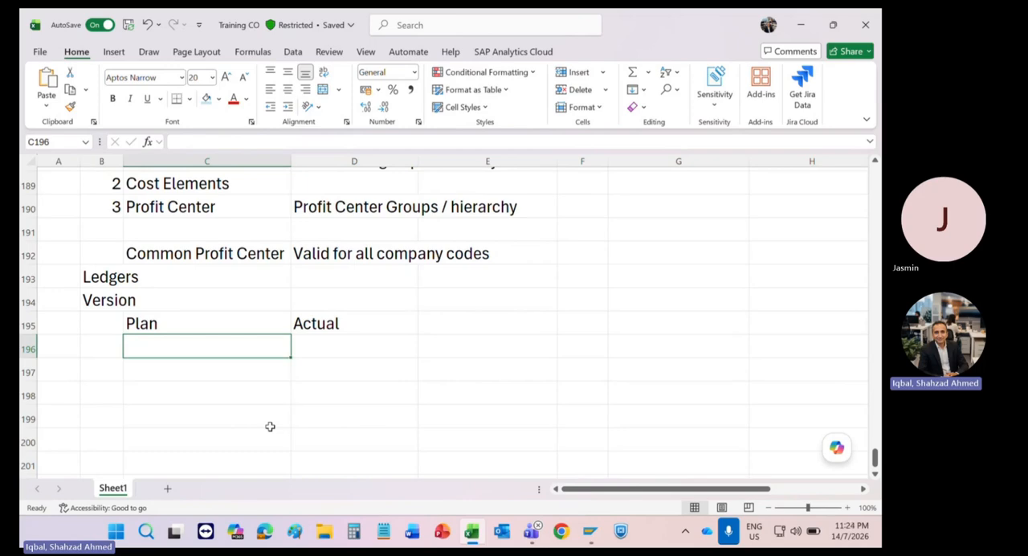
key("Left")
key("Down")
type("1")
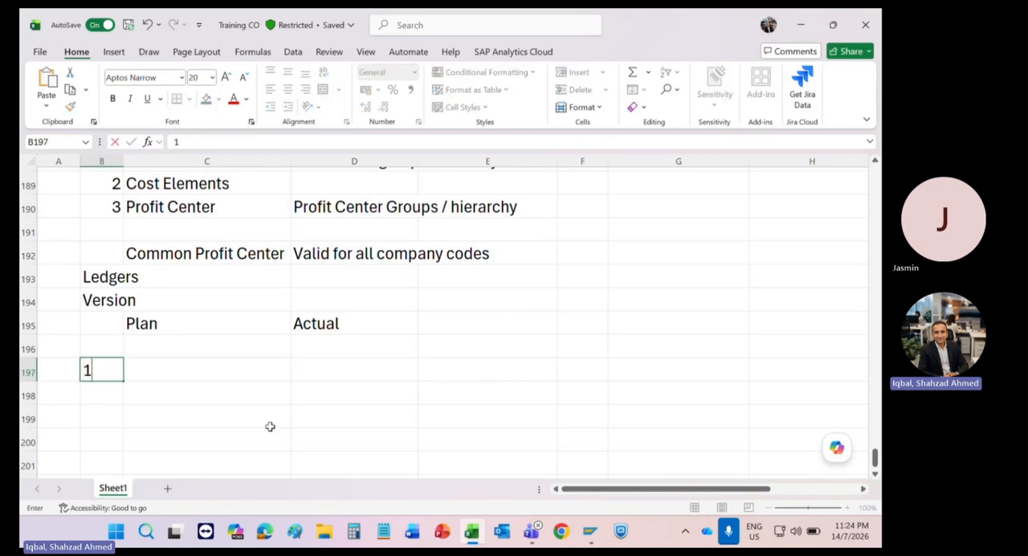
key("Return")
type("2")
key("Up")
key("Up")
key("Right")
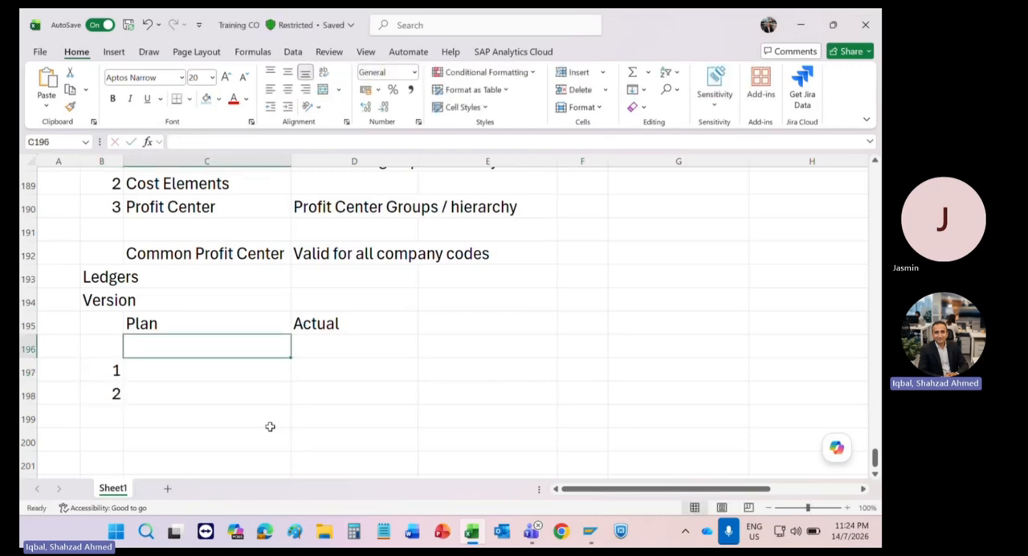
Step: Enter the heading Transfer of Cost in C196 and Wrong Posting as item 1 in C197
type("Transf")
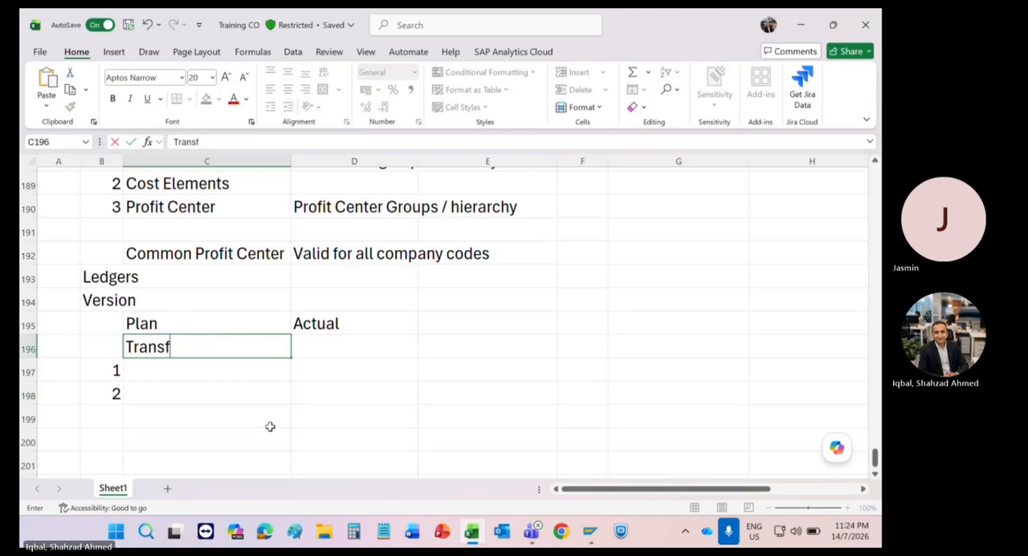
type("er of Cost")
key("Return")
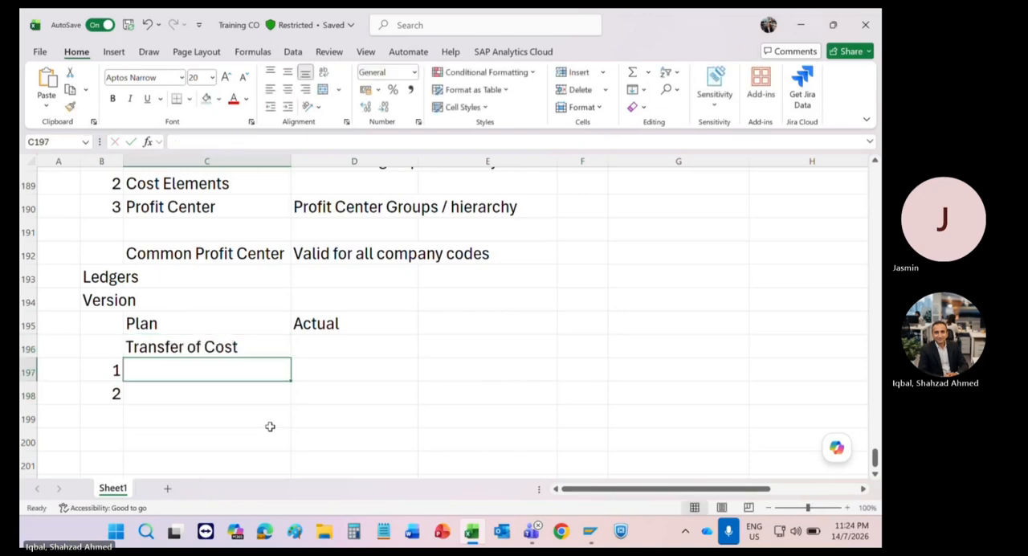
type("Wr")
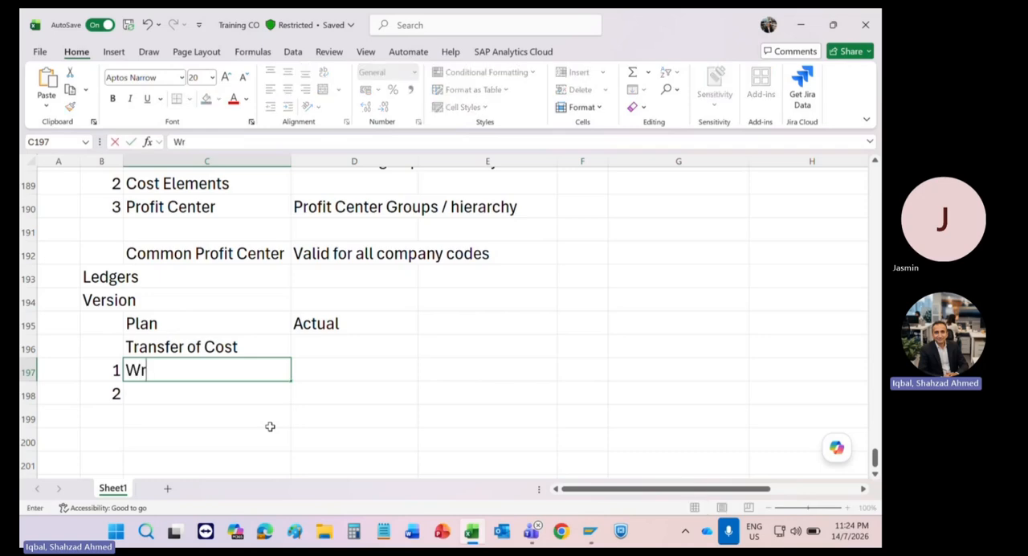
type("ong Posting")
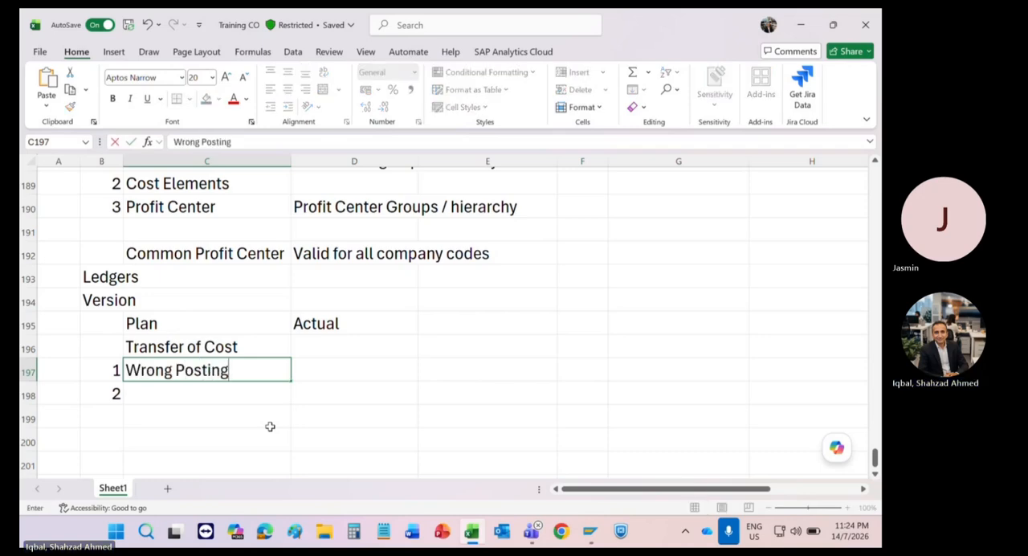
key("Return")
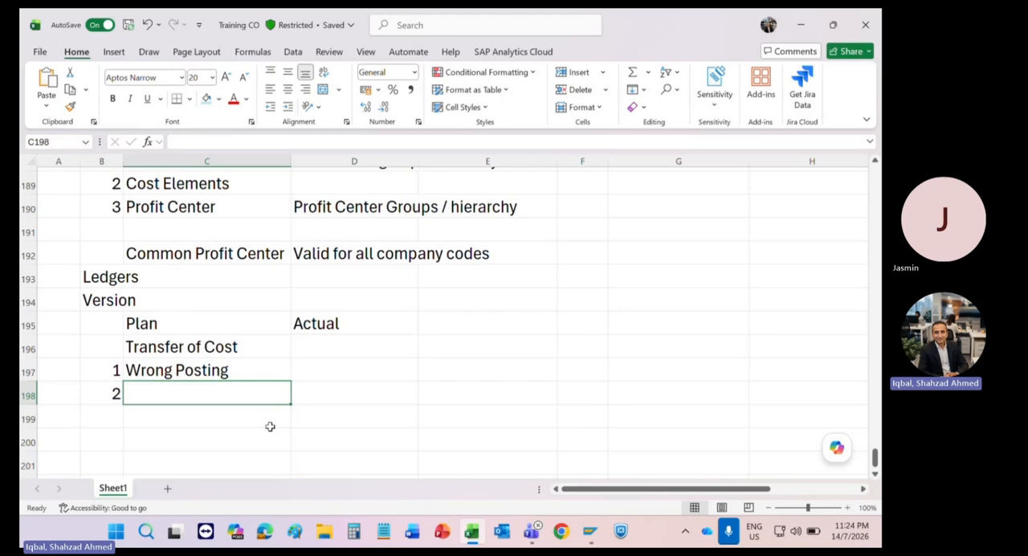
Step: Enter "1 cost collection / Dummy Cost center" as item 2 in C198
type("1 c")
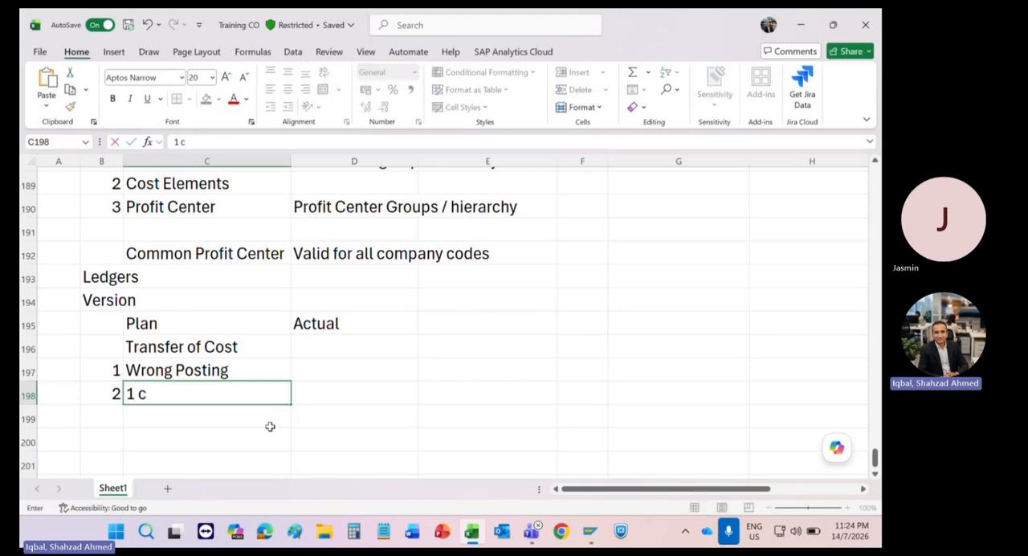
type("ost collec")
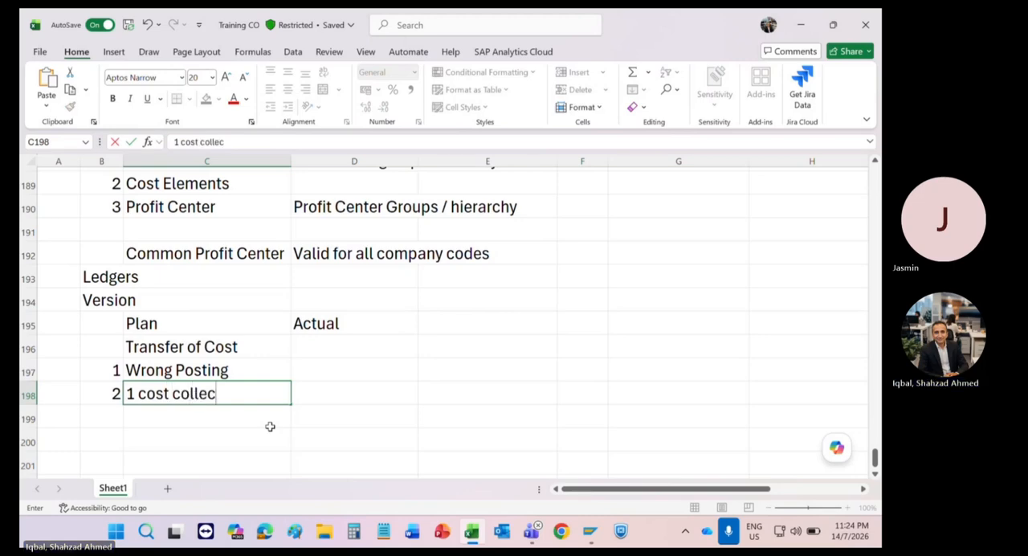
type("tion  /")
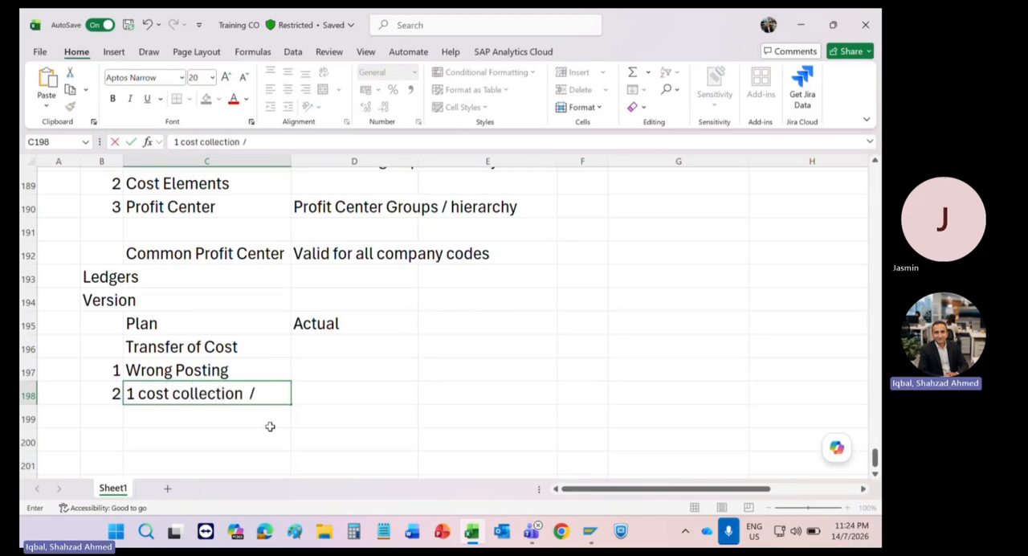
type(" Dummy")
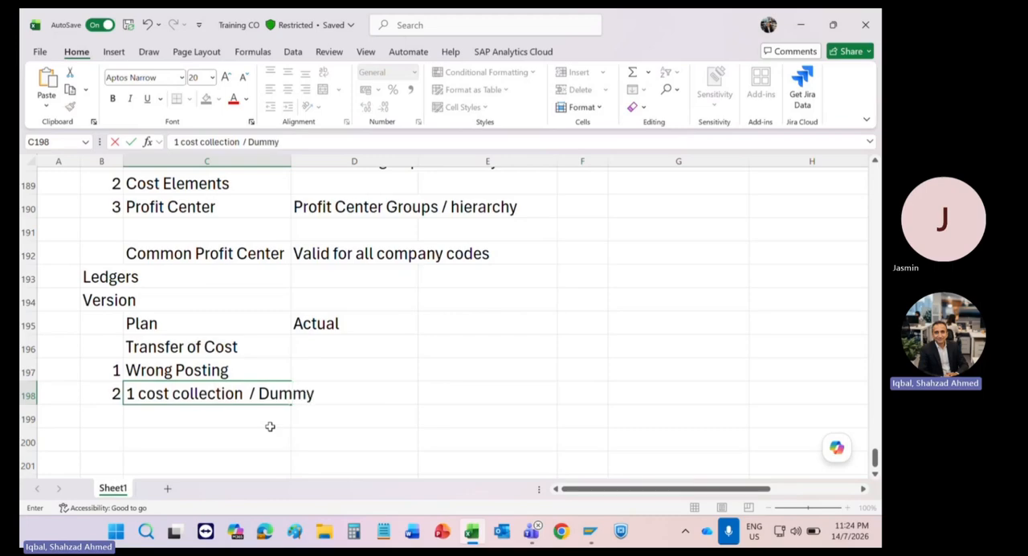
type(" Cost center")
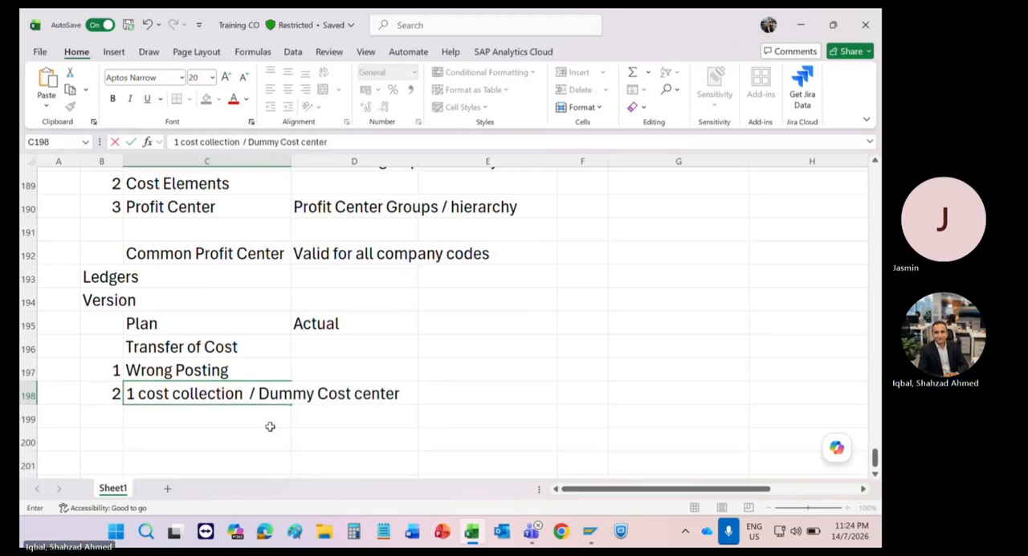
key("Tab")
key("Tab")
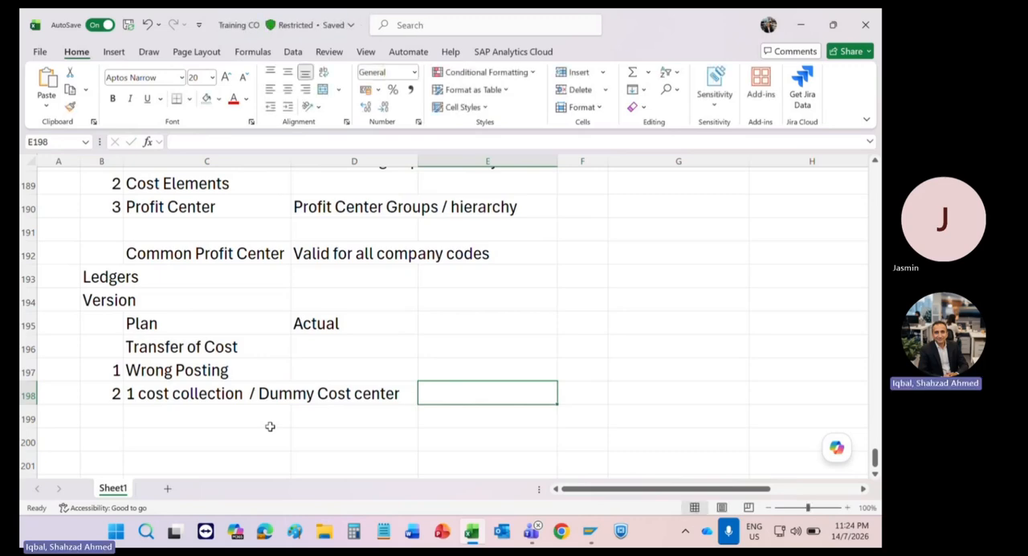
Step: Enter Document Number in D197, beside the Wrong Posting item
left_click(141, 372)
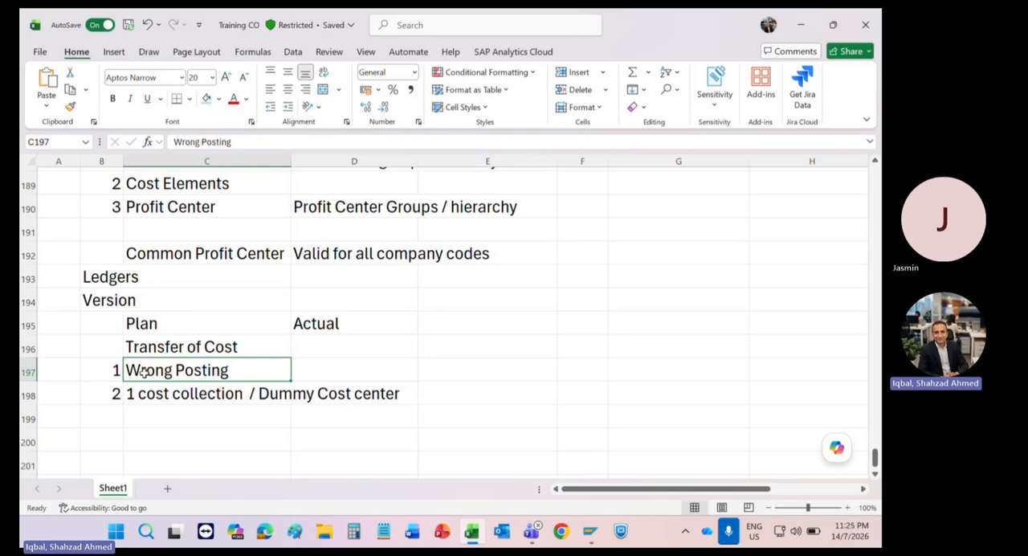
left_click(329, 370)
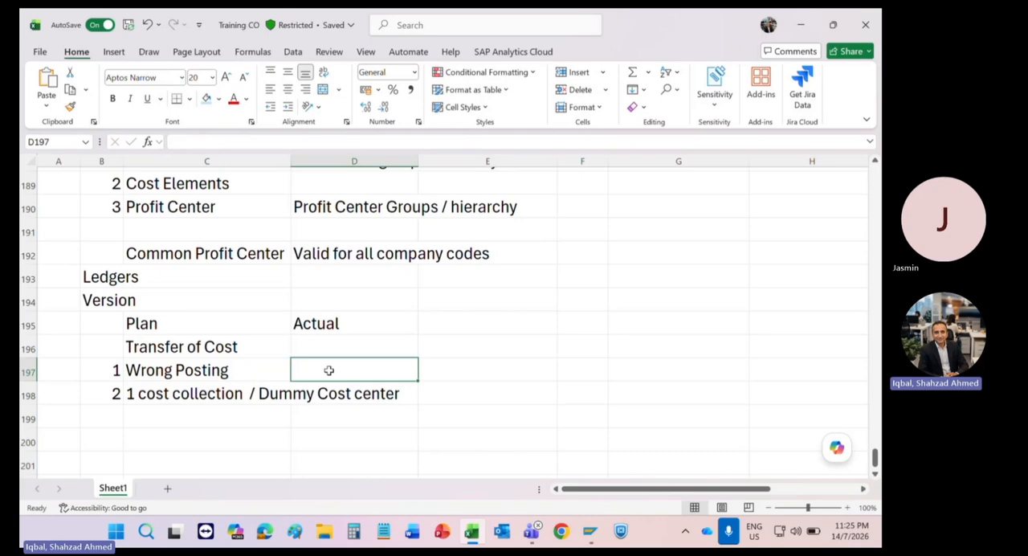
type("Dco")
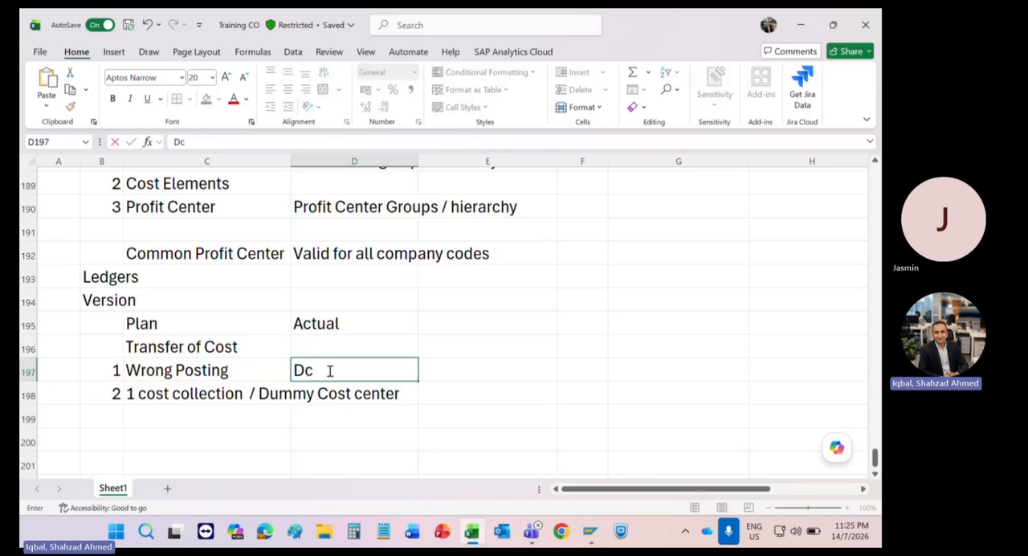
key("BackSpace")
key("BackSpace")
type("ocume")
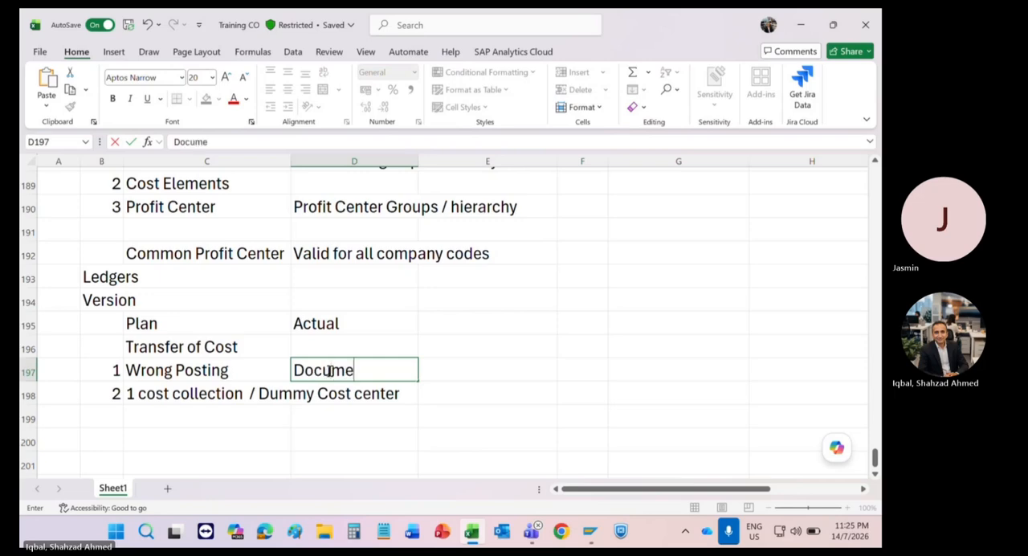
type("nt Number")
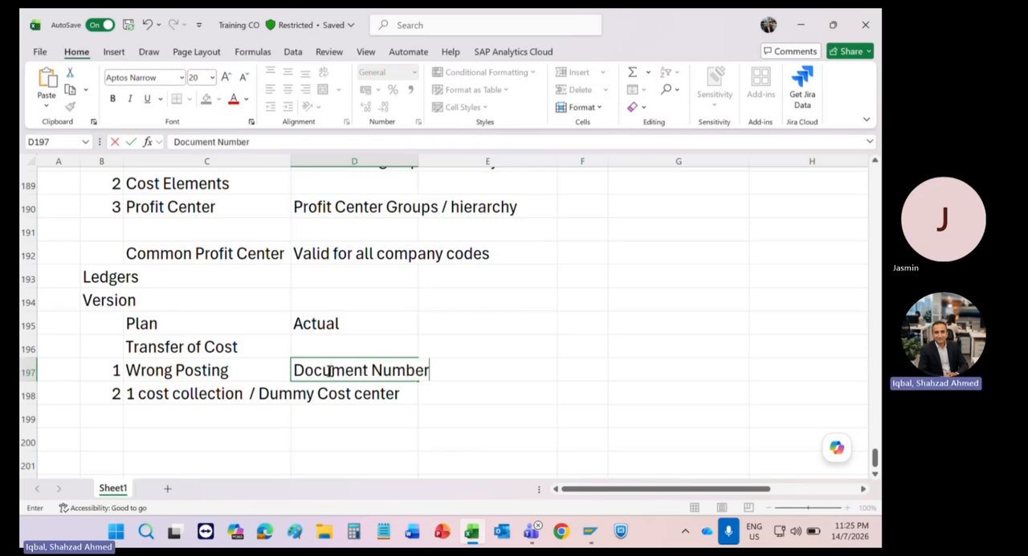
key("Return")
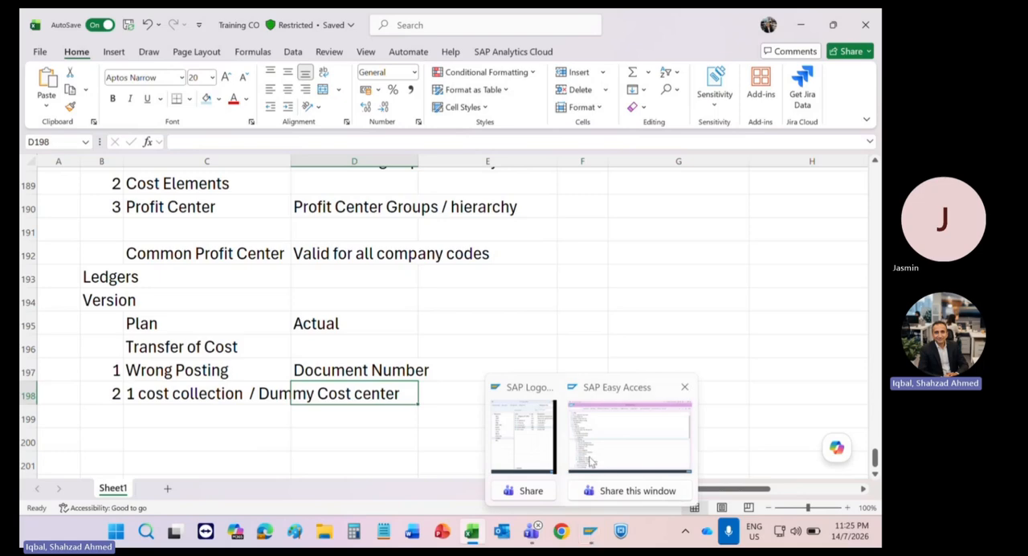
Step: Switch to SAP Easy Access and open KB61 - Enter under Repost Line Items with controlling area 1211
left_click(629, 438)
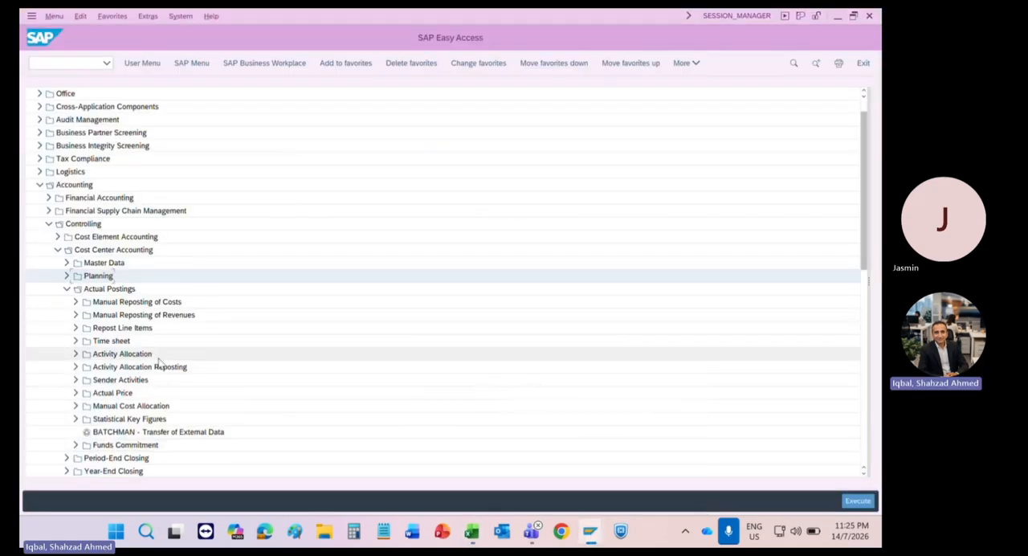
left_click(112, 330)
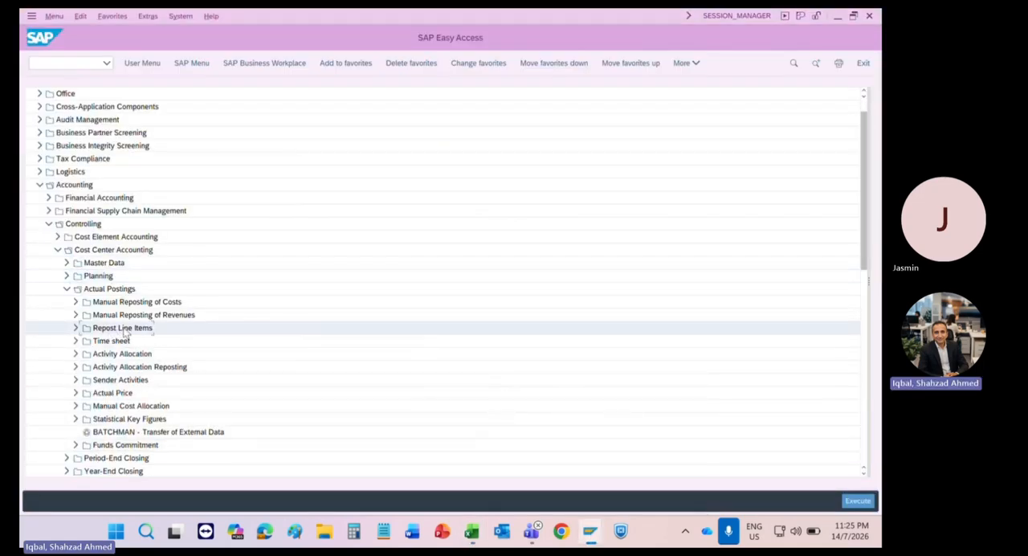
left_click(77, 330)
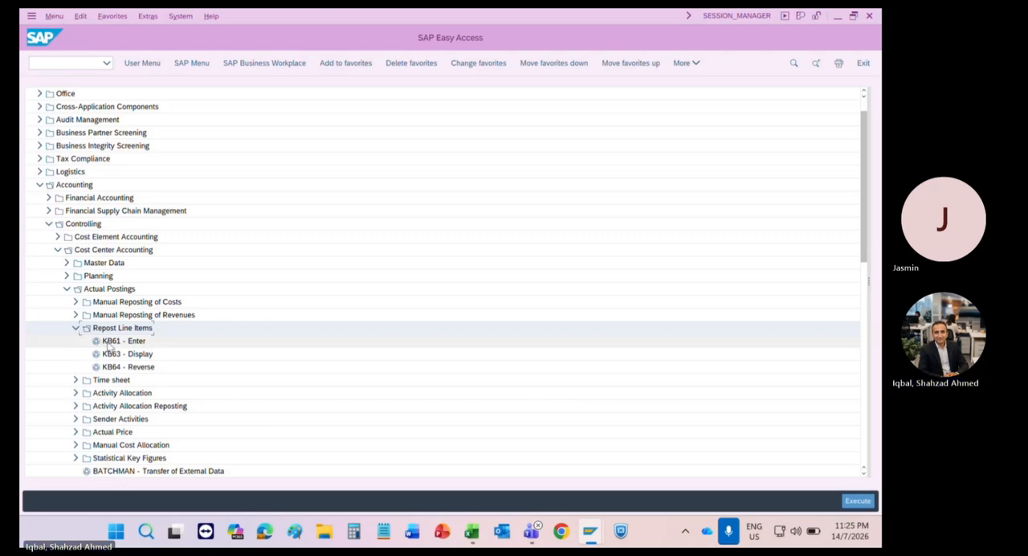
left_click(109, 343)
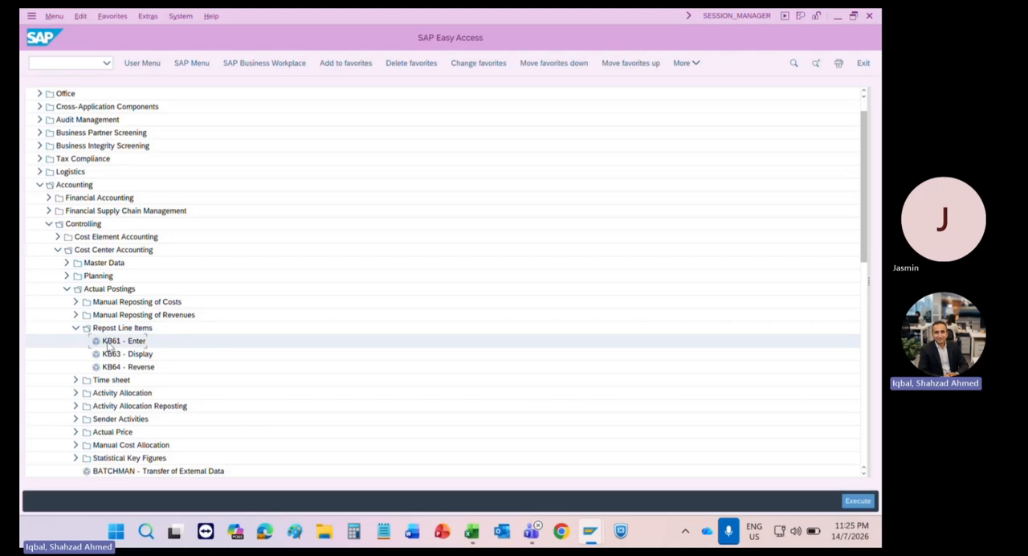
double_click(108, 343)
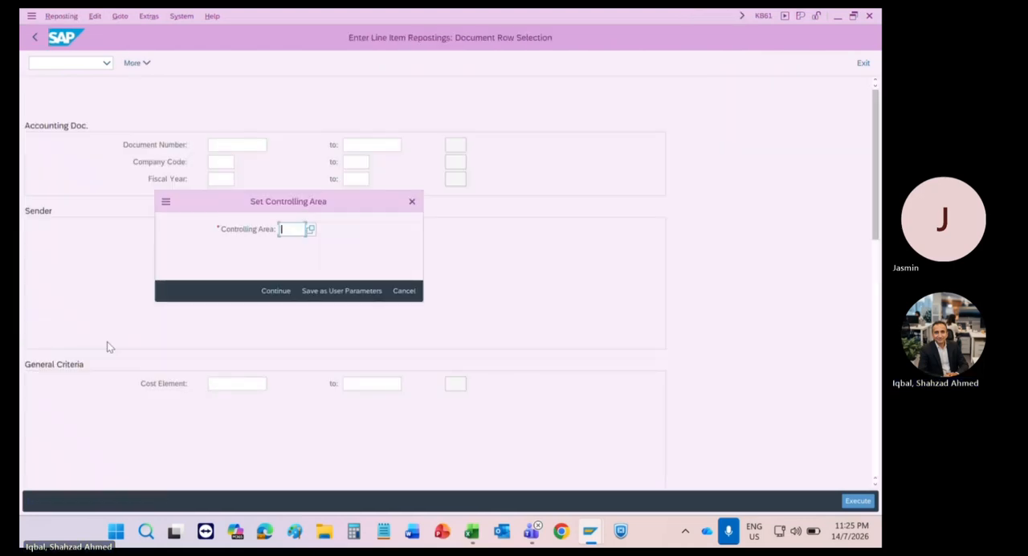
type("1211")
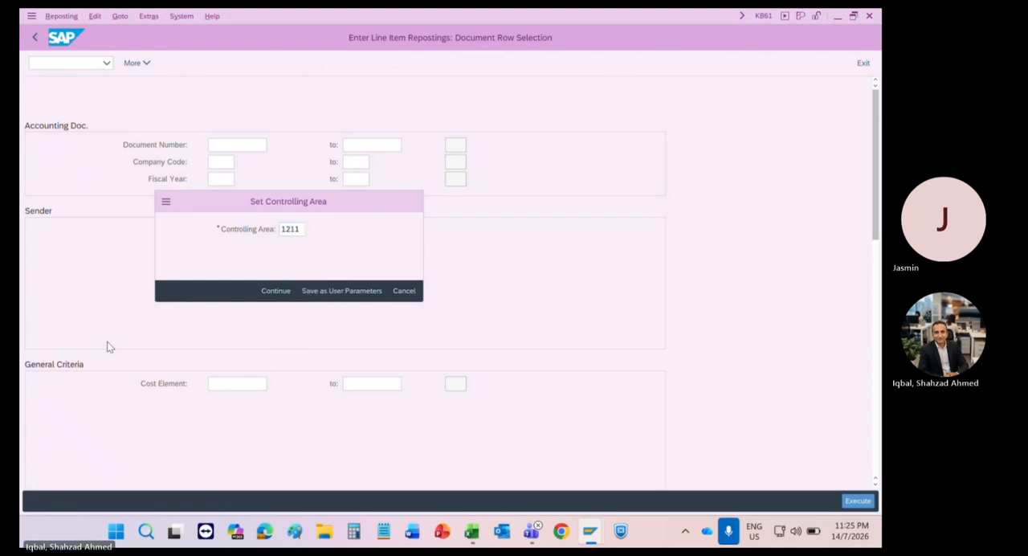
key("Return")
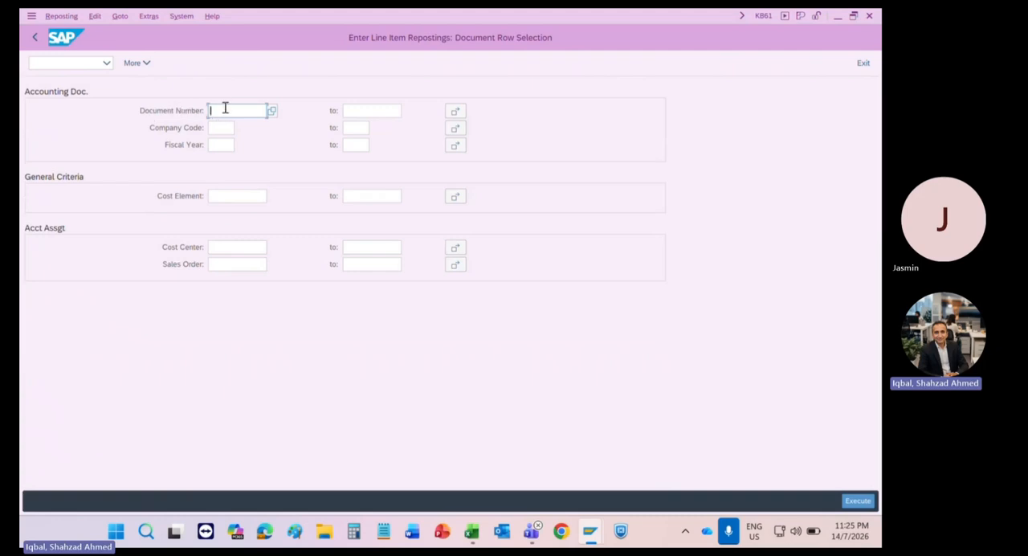
Step: Find the reference documents of company code 1211, choose document 100000001 and execute the line item selection
left_click(273, 113)
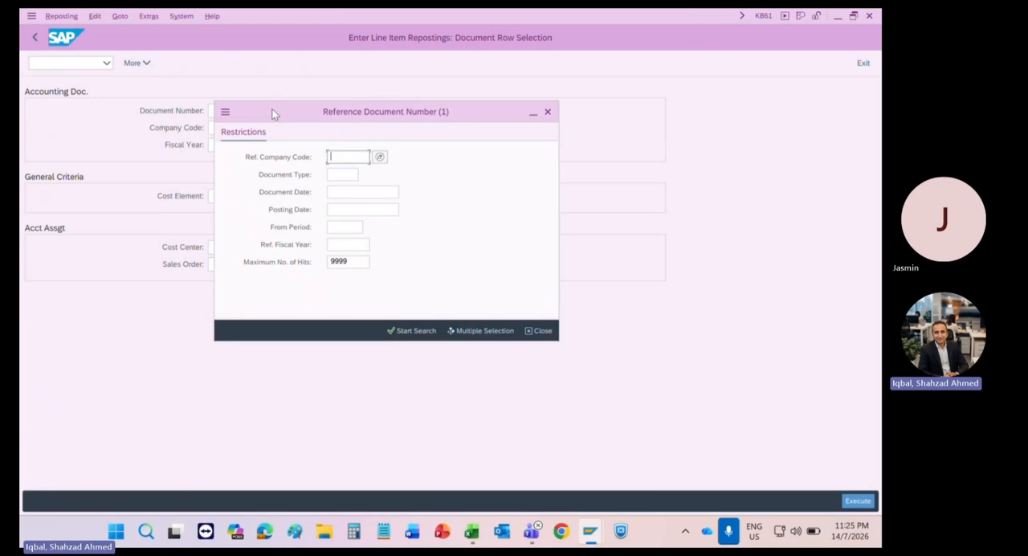
left_click(342, 227)
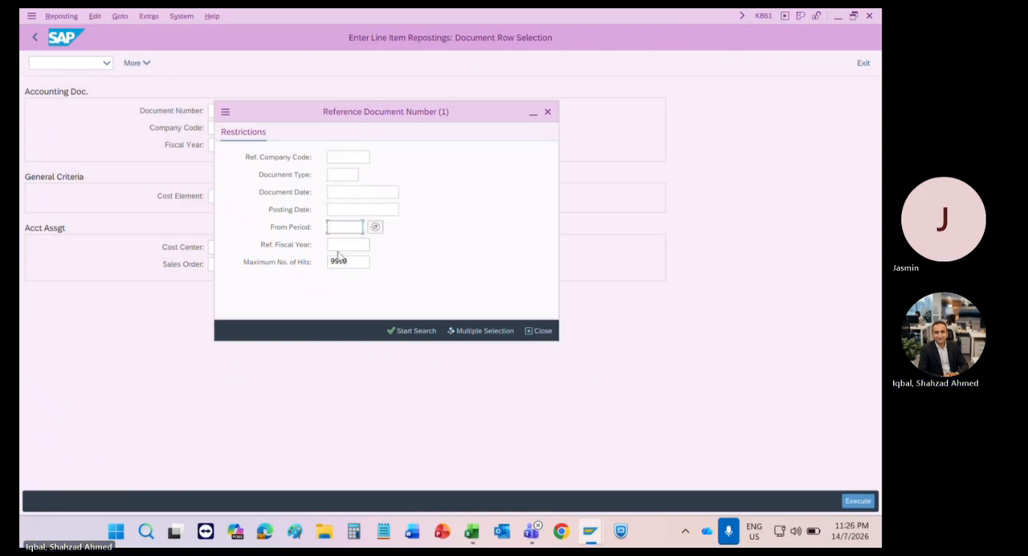
left_click(339, 157)
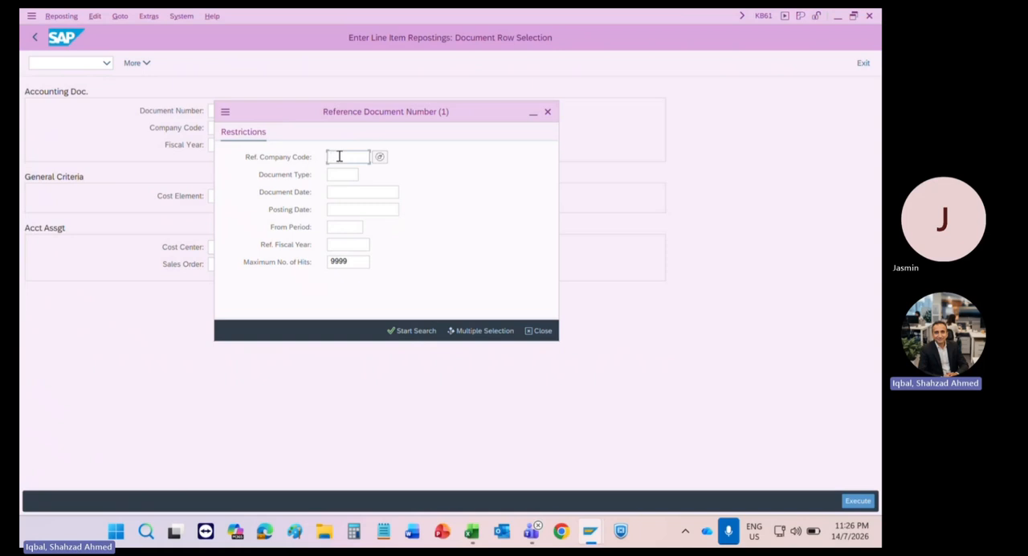
type("1010")
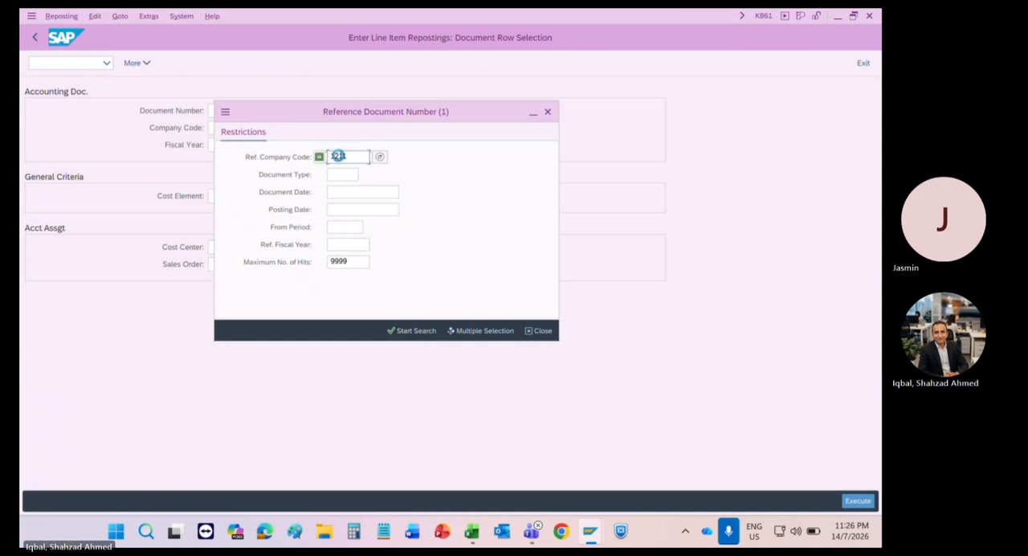
key("Return")
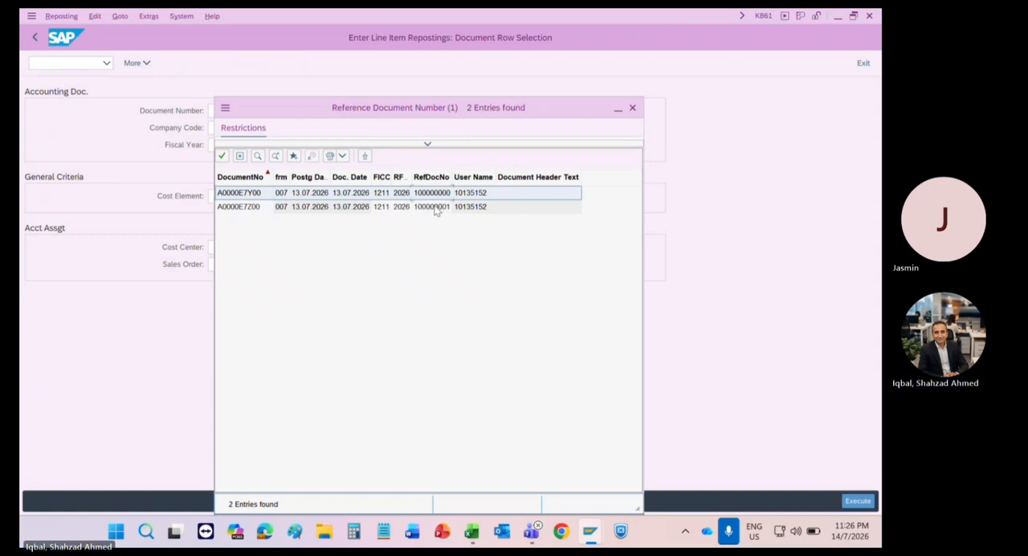
double_click(379, 211)
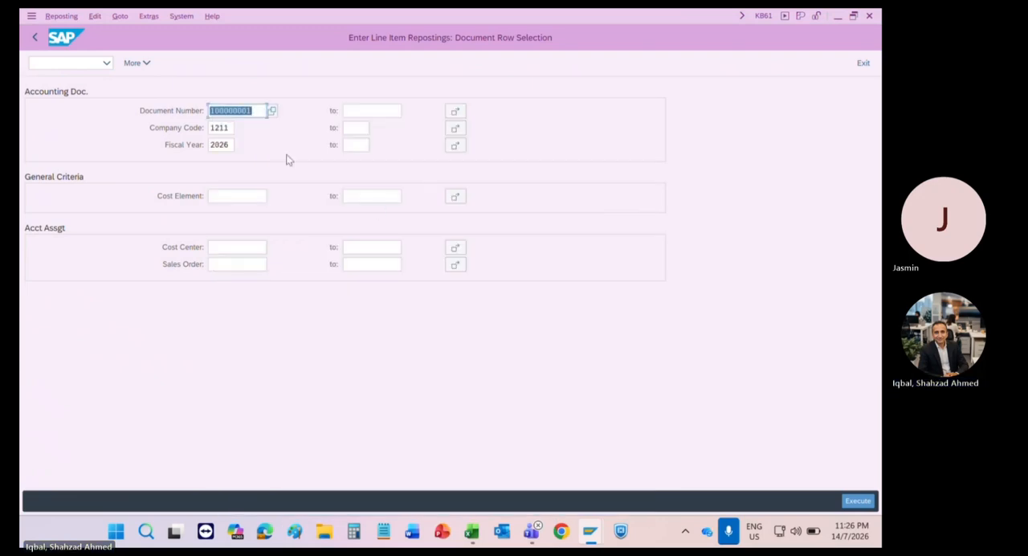
left_click(248, 112)
left_click(857, 501)
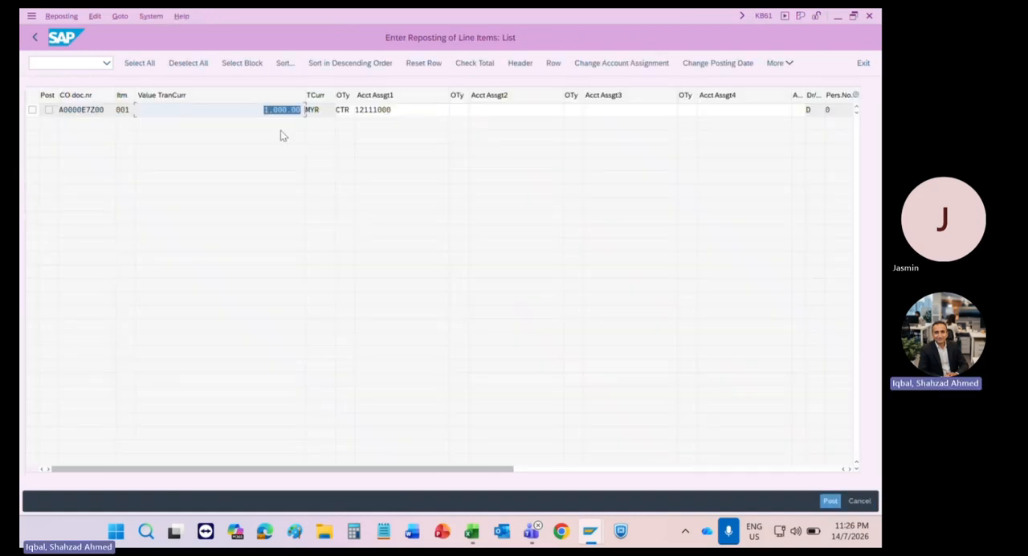
Step: Examine the line item's transaction currency value and the cost center in its first account assignment
left_click(244, 110)
left_click_drag(266, 110, 297, 113)
left_click_drag(399, 106, 351, 106)
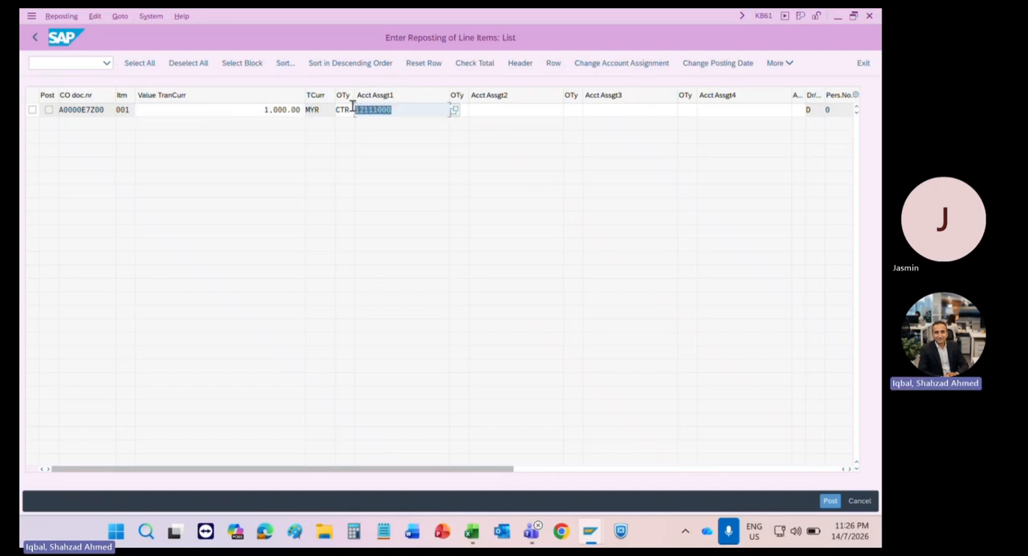
left_click(386, 110)
left_click_drag(399, 109, 357, 111)
left_click(255, 110)
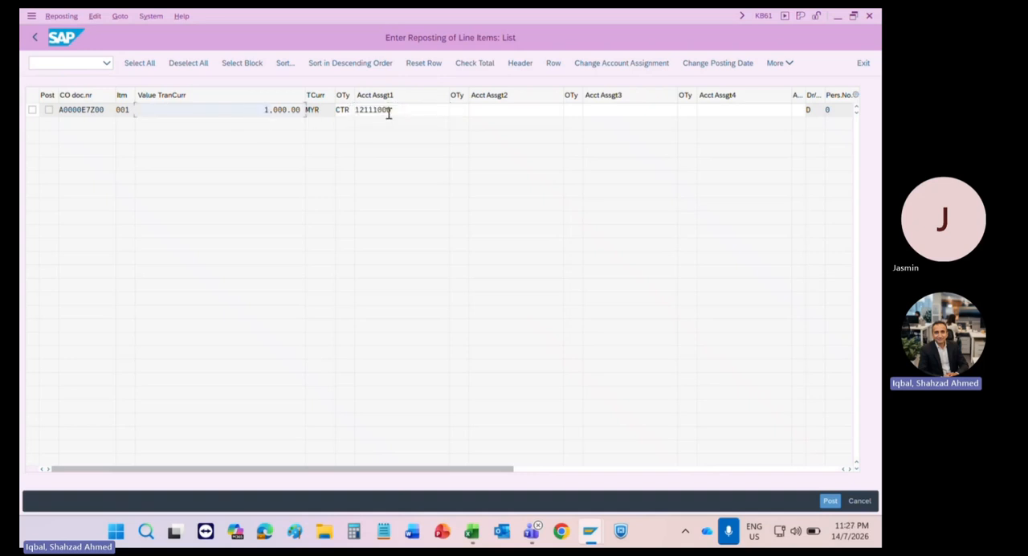
left_click_drag(390, 110, 357, 112)
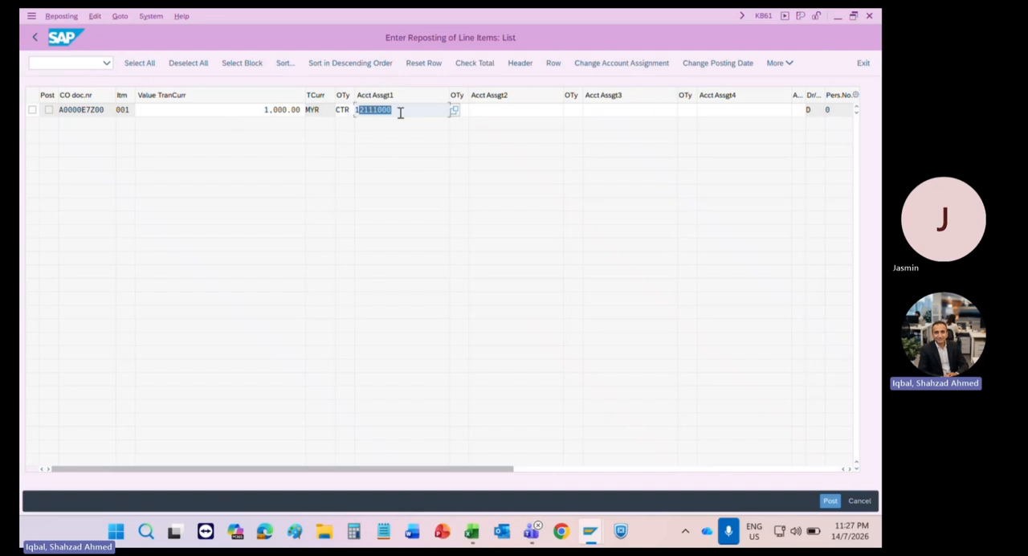
left_click_drag(402, 110, 354, 109)
left_click_drag(262, 109, 316, 115)
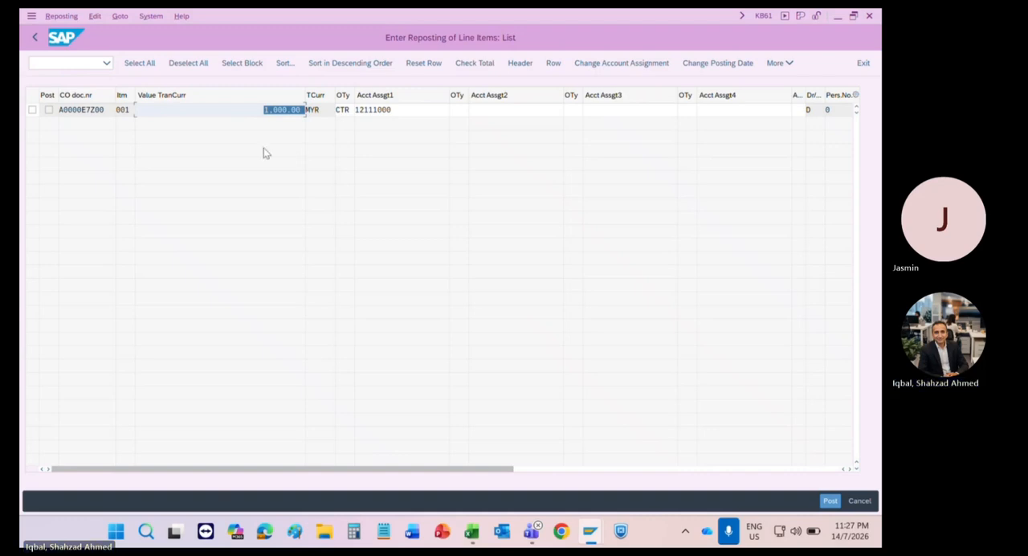
Step: Try to set the line item's transaction currency value to 600
left_click_drag(252, 110, 327, 126)
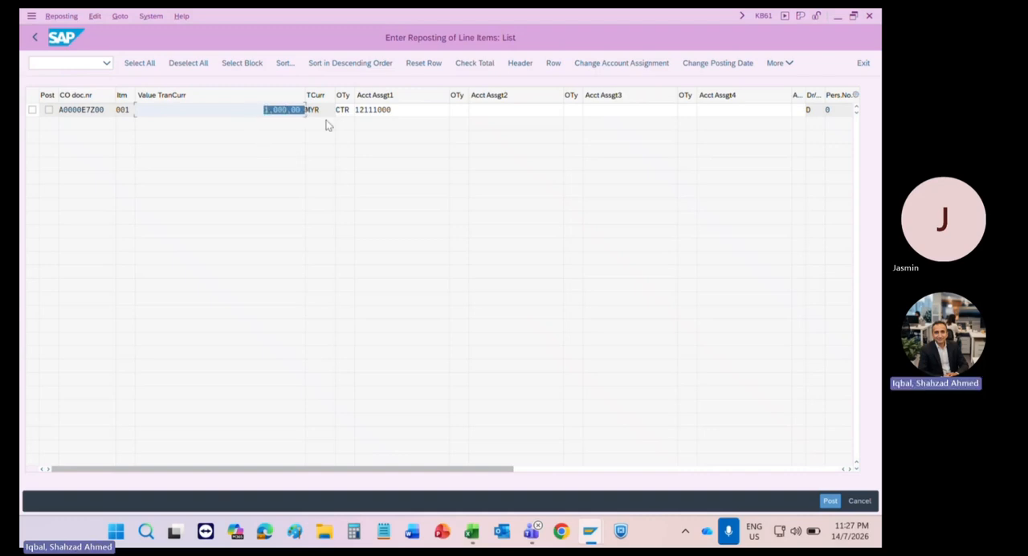
type("600")
left_click(180, 224)
key("Return")
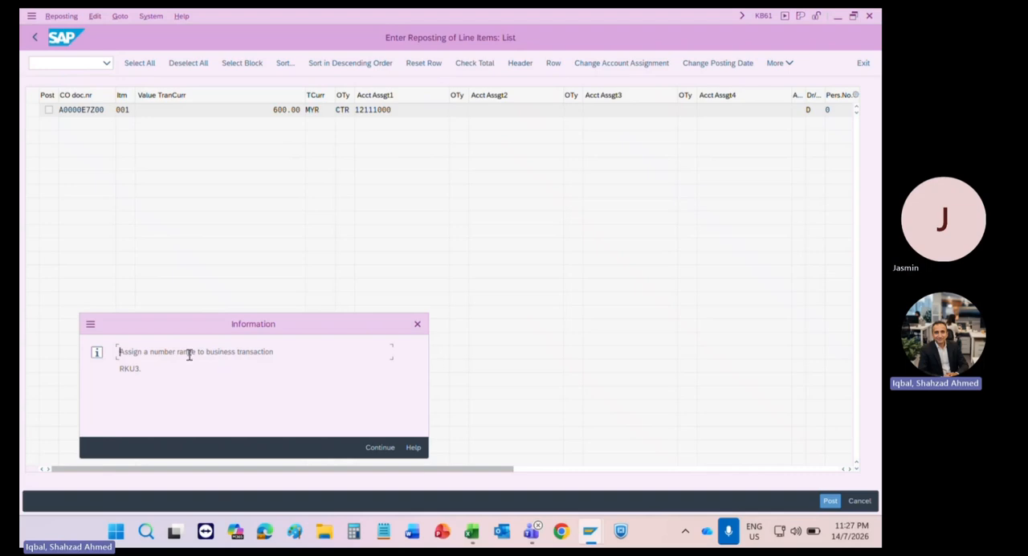
Step: Read and dismiss the information messages, and leave the line item reposting without posting the data
left_click_drag(165, 351, 254, 357)
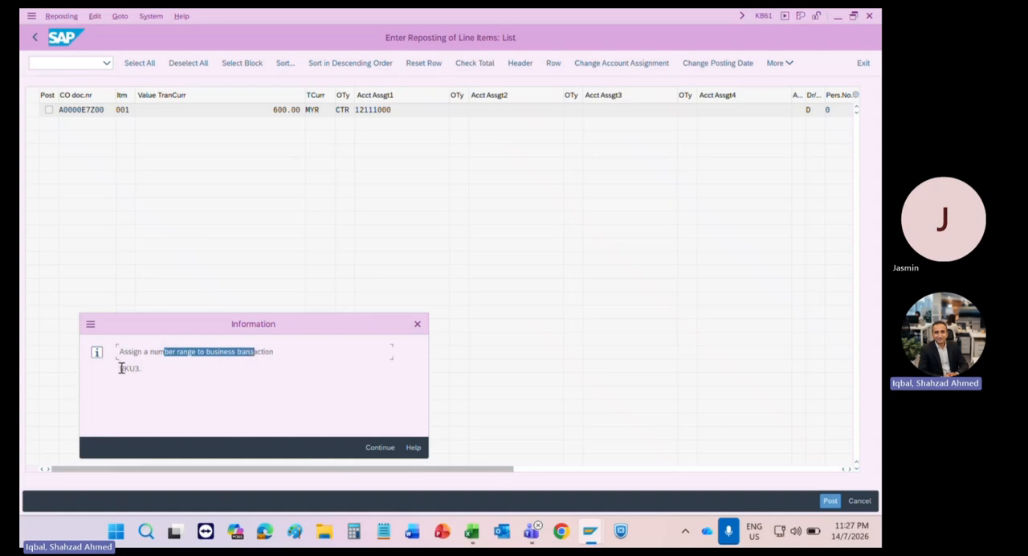
left_click_drag(118, 368, 139, 371)
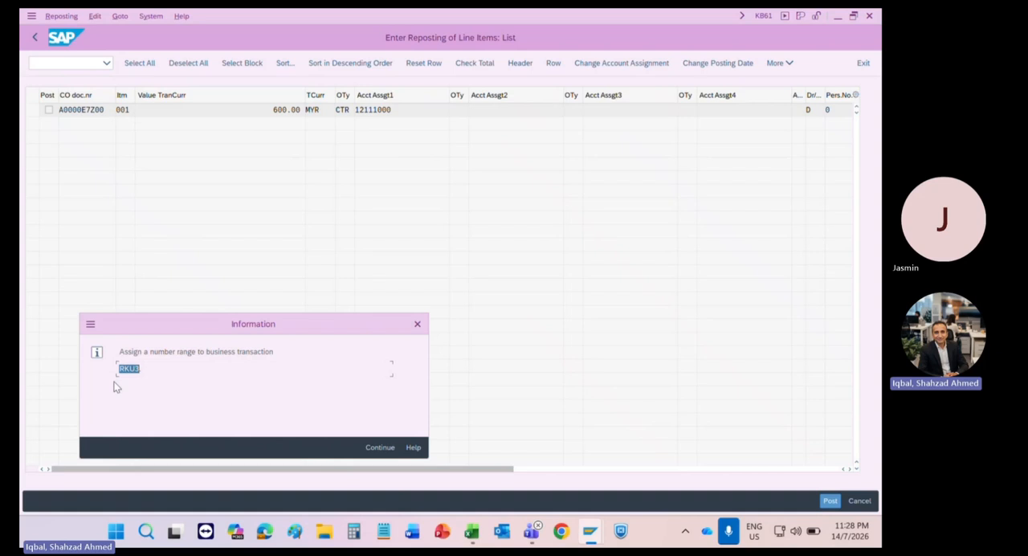
left_click(114, 387)
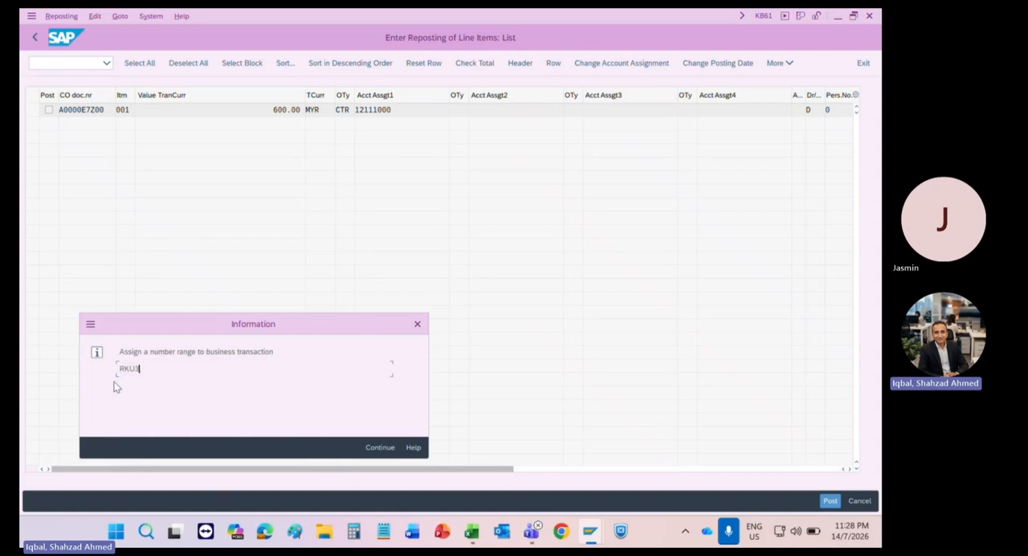
left_click(384, 448)
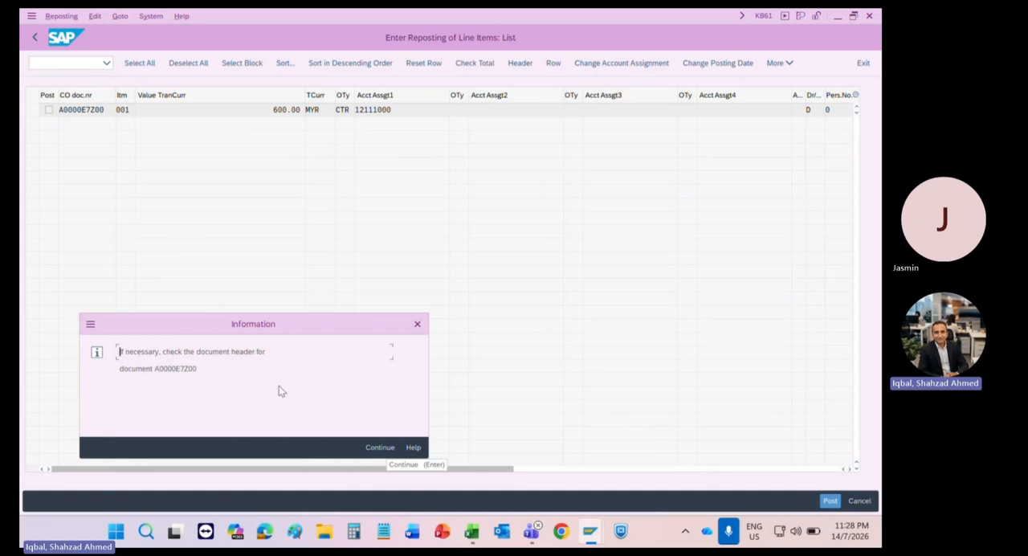
left_click(374, 447)
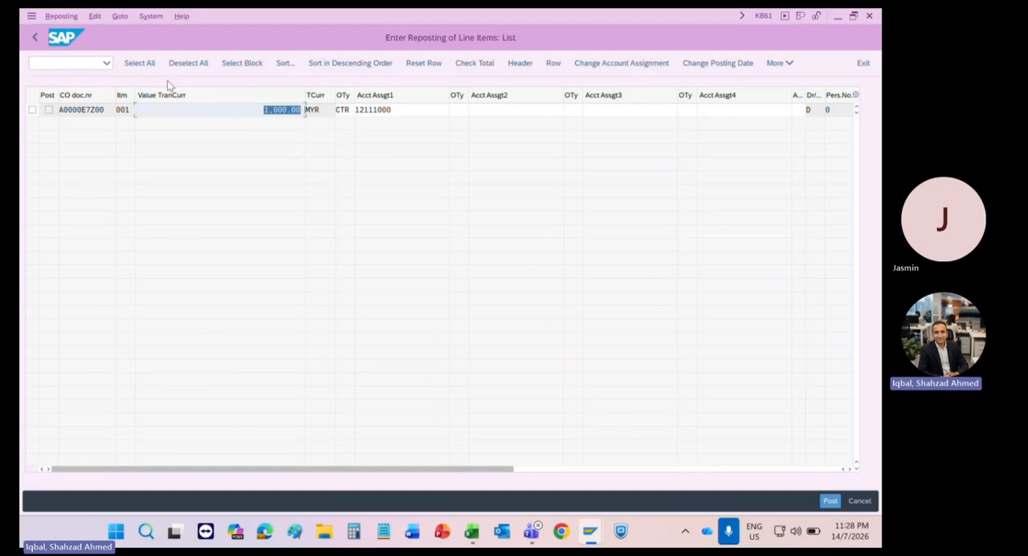
left_click(34, 40)
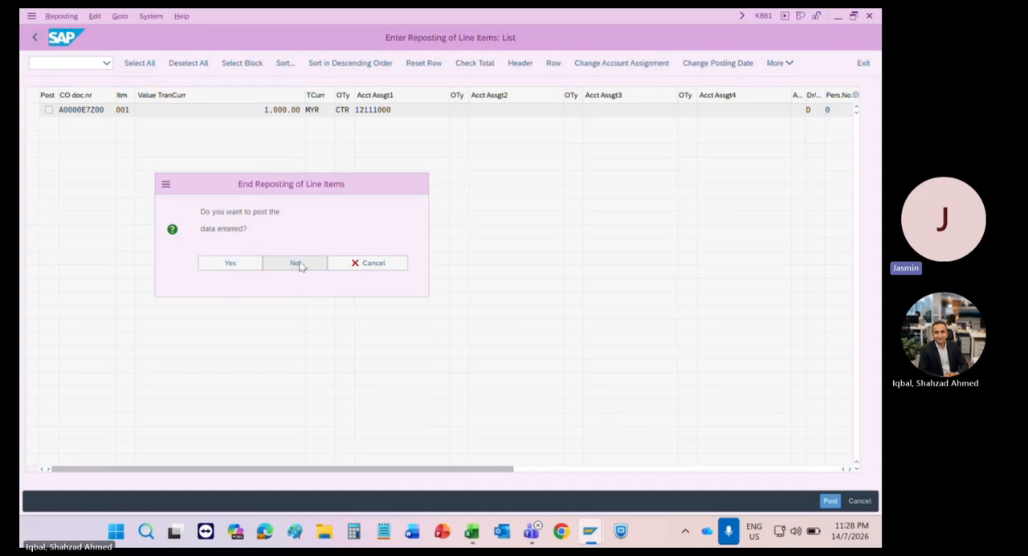
left_click(295, 264)
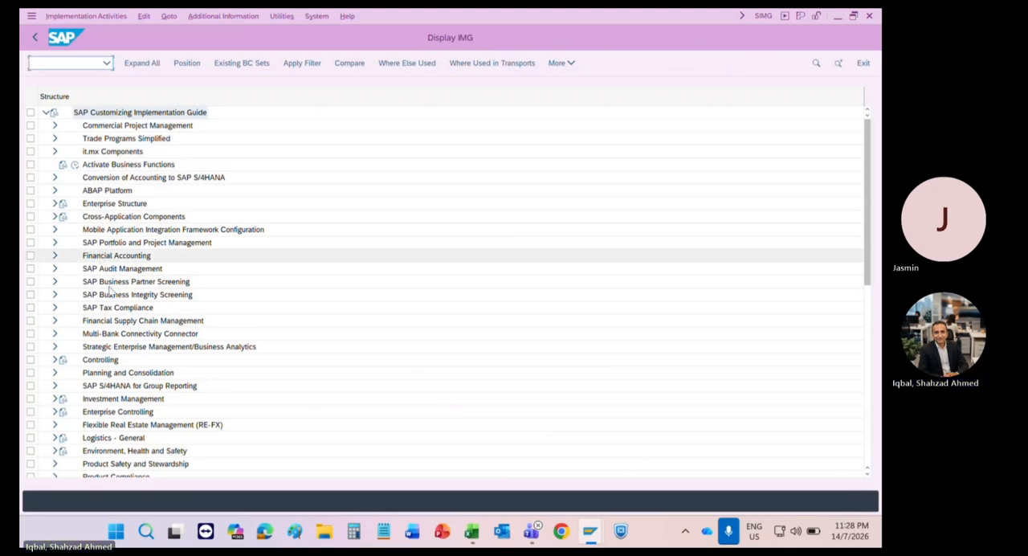
Step: Open the Maintain Number Ranges for Controlling Documents activity under Controlling, General Controlling, Organization
double_click(103, 360)
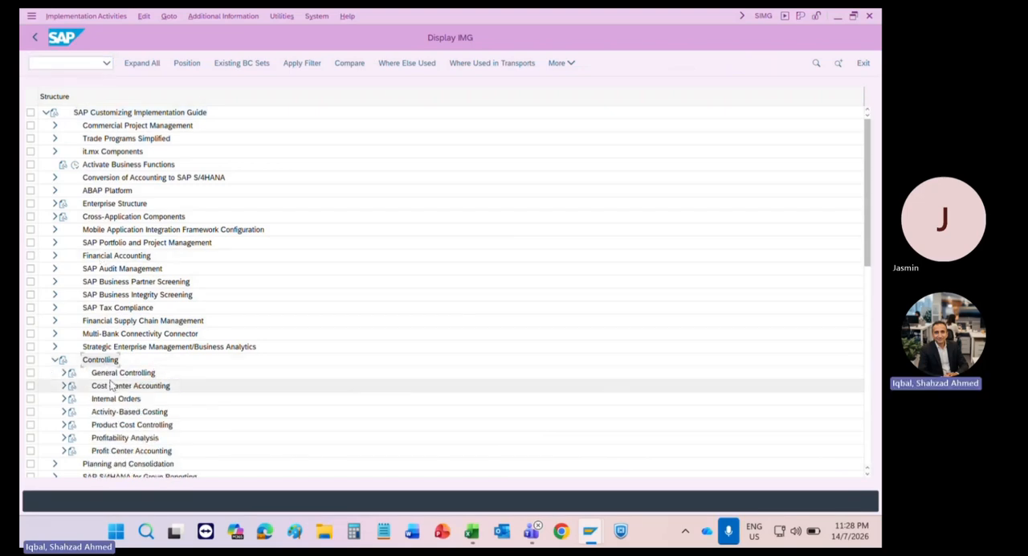
double_click(109, 373)
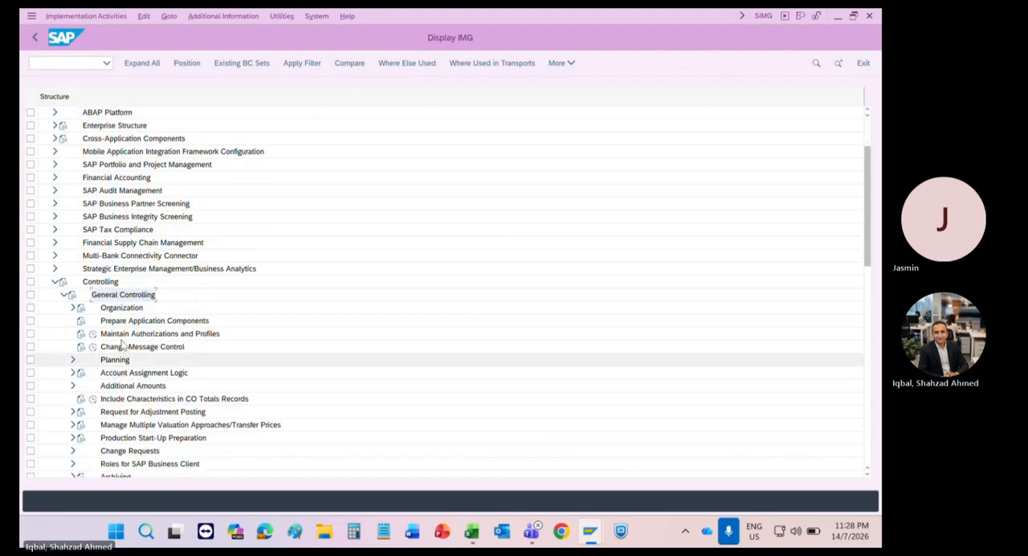
double_click(121, 310)
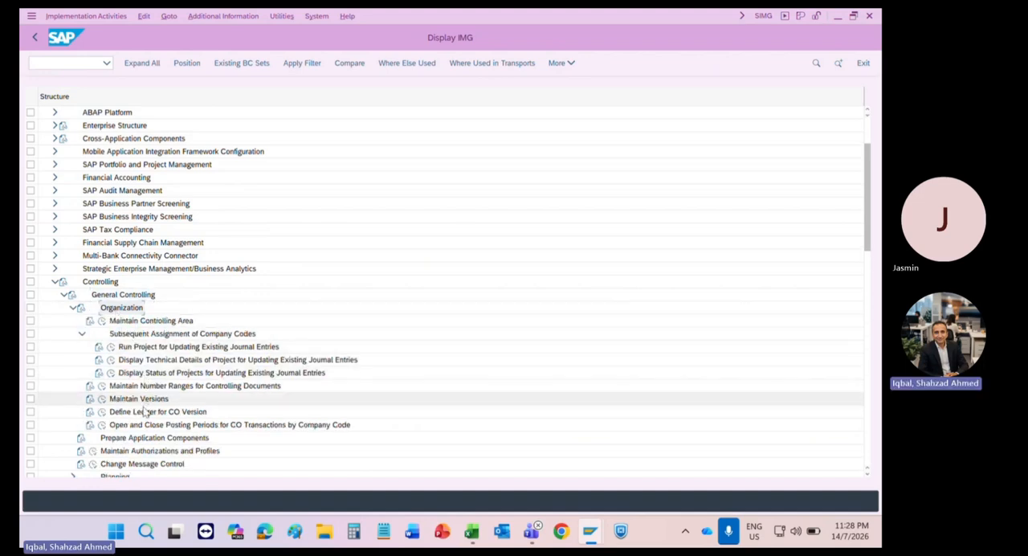
left_click(126, 388)
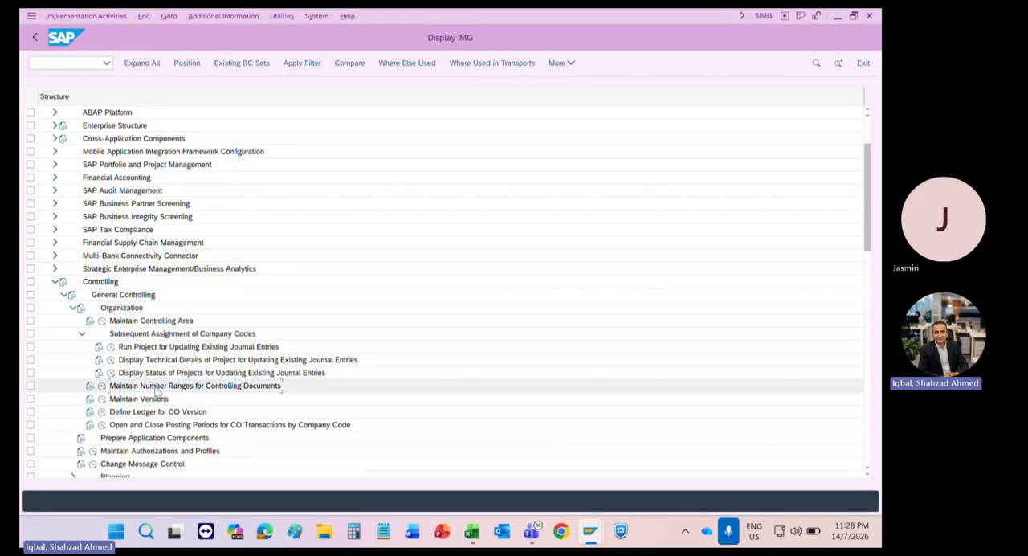
left_click(101, 386)
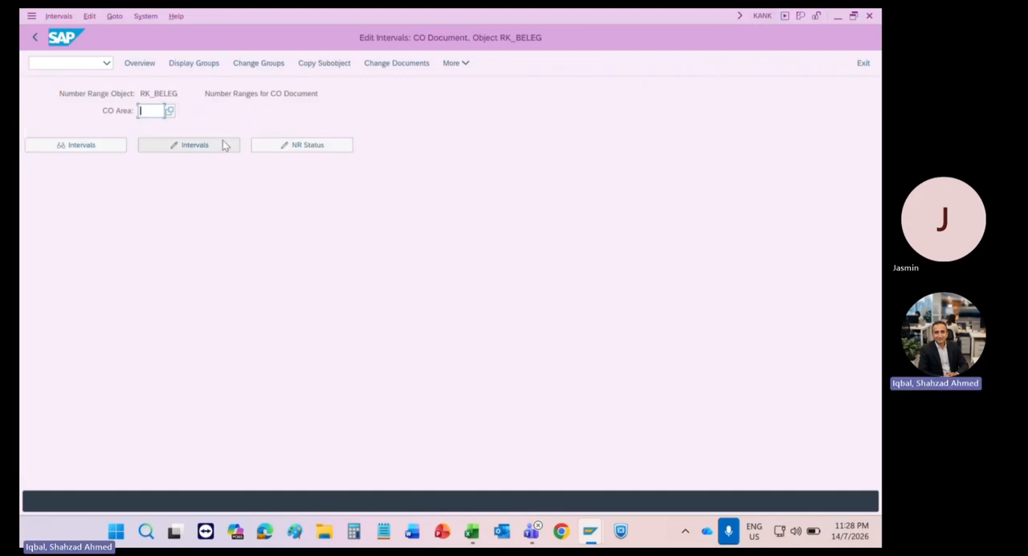
Step: Enter CO area 1211, try to open its number range intervals for editing and dismiss the information message
type("1211")
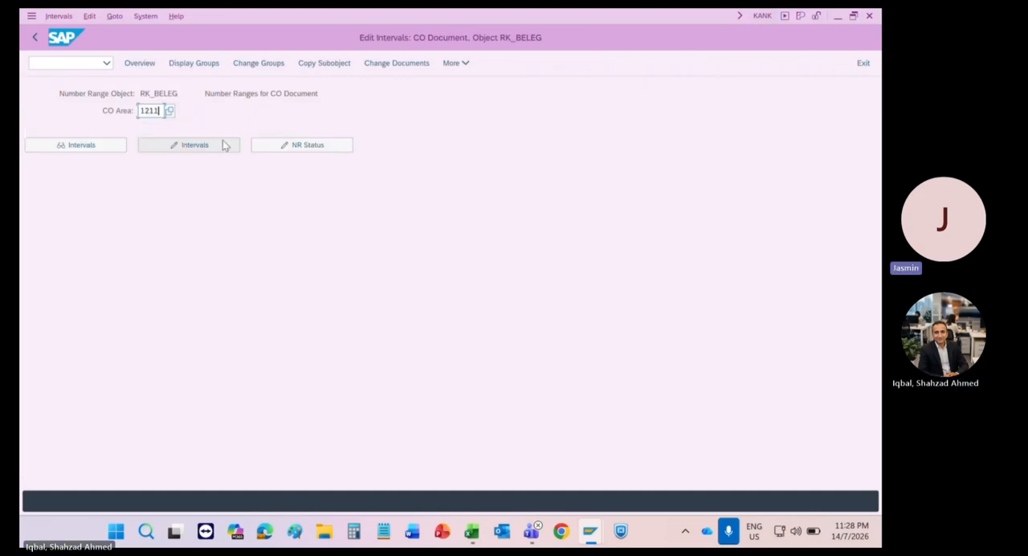
left_click(225, 144)
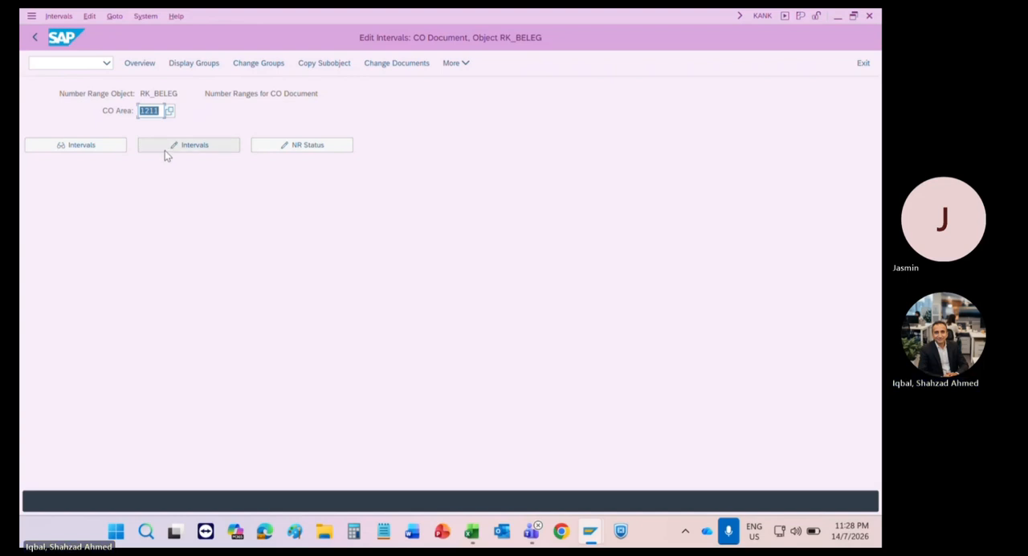
left_click_drag(159, 110, 135, 110)
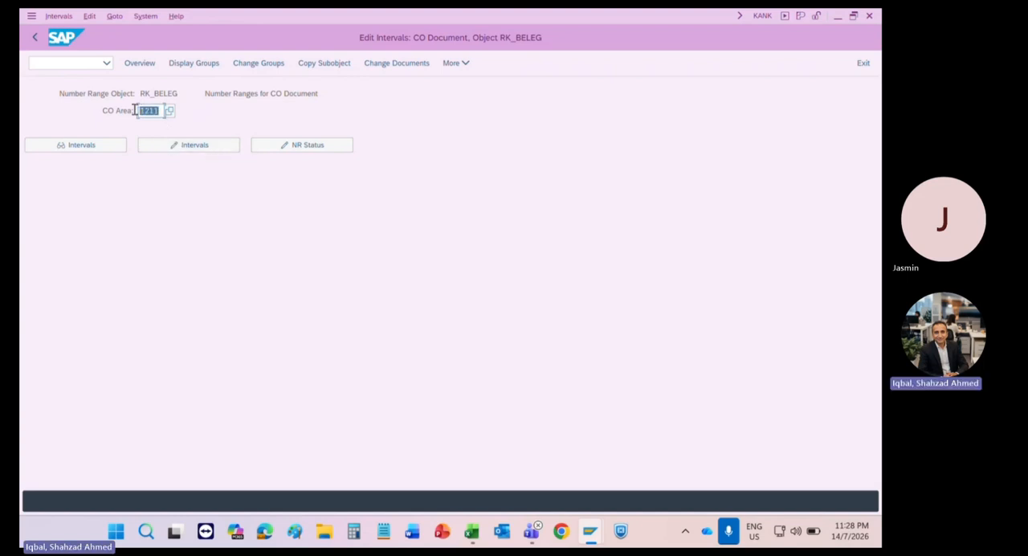
left_click(190, 147)
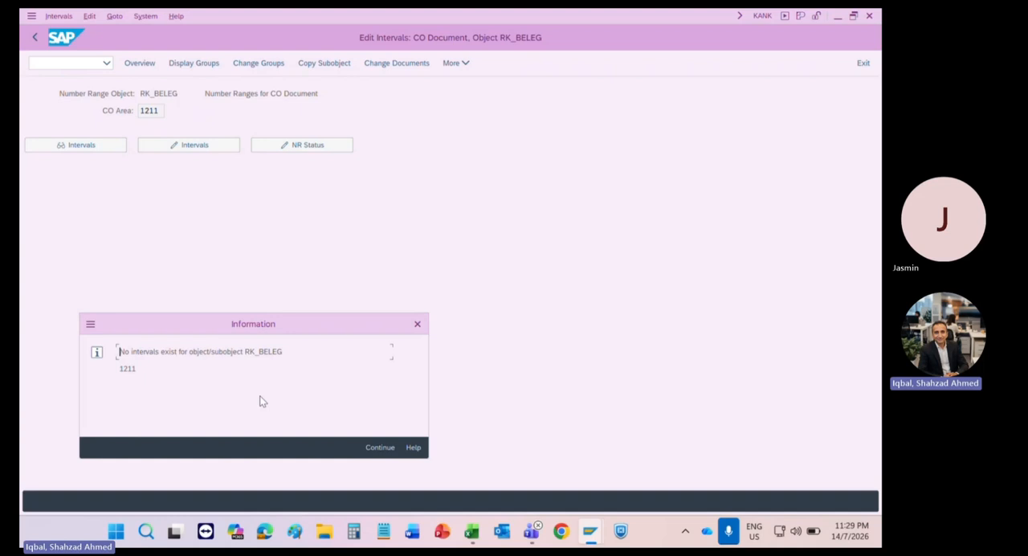
left_click(382, 448)
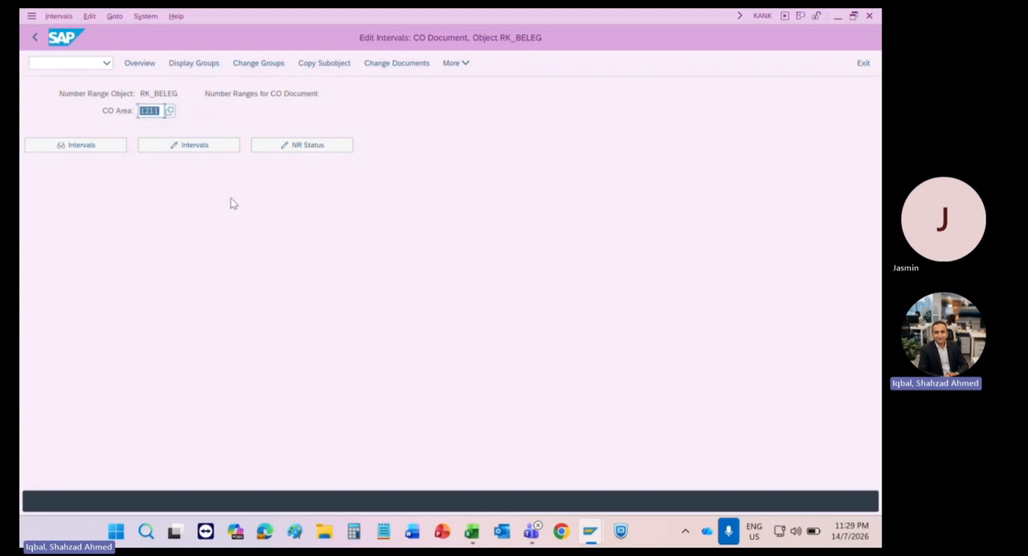
Step: Copy the CO document number range intervals from CO area A000 to 1211 and accept the interval transport notice
left_click(326, 65)
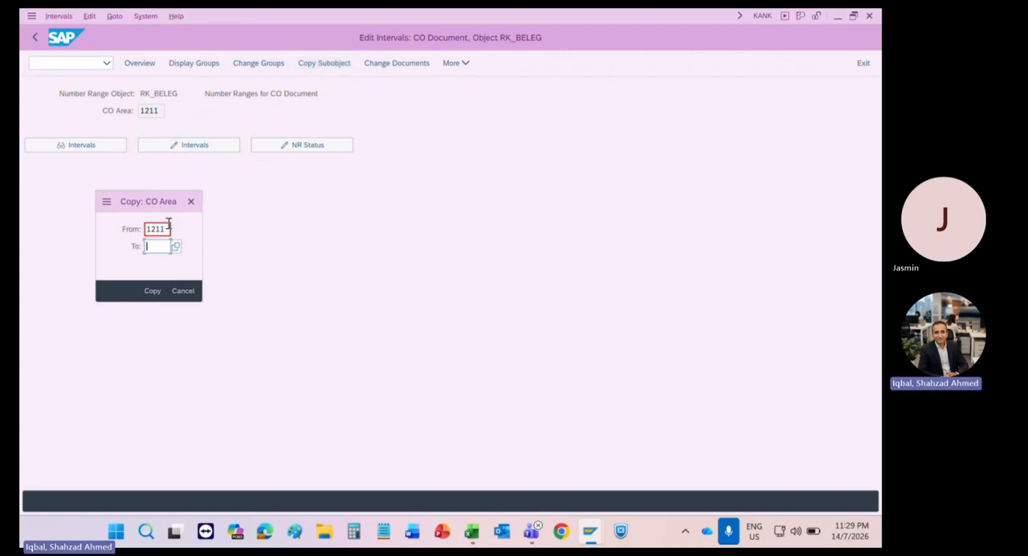
left_click_drag(168, 229, 112, 209)
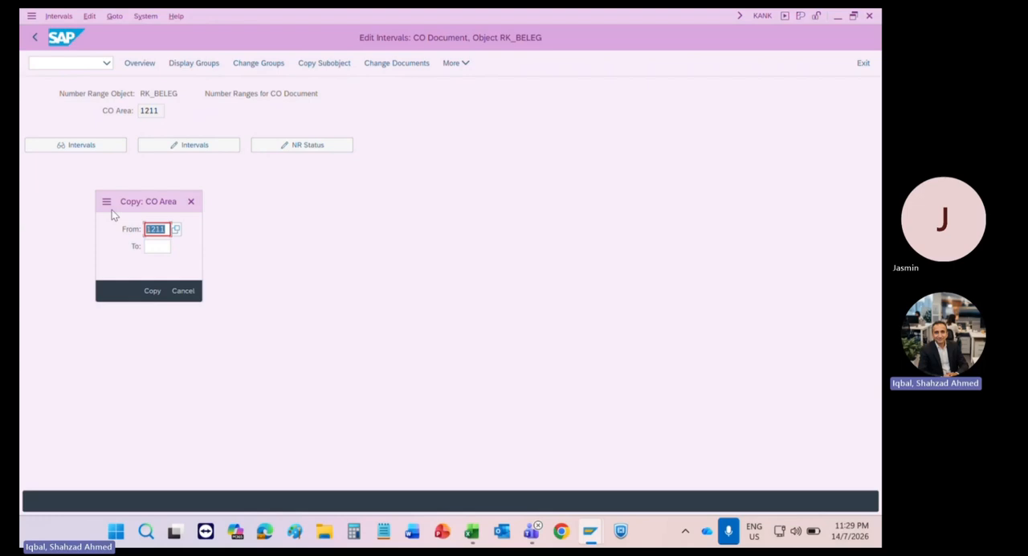
type("a000")
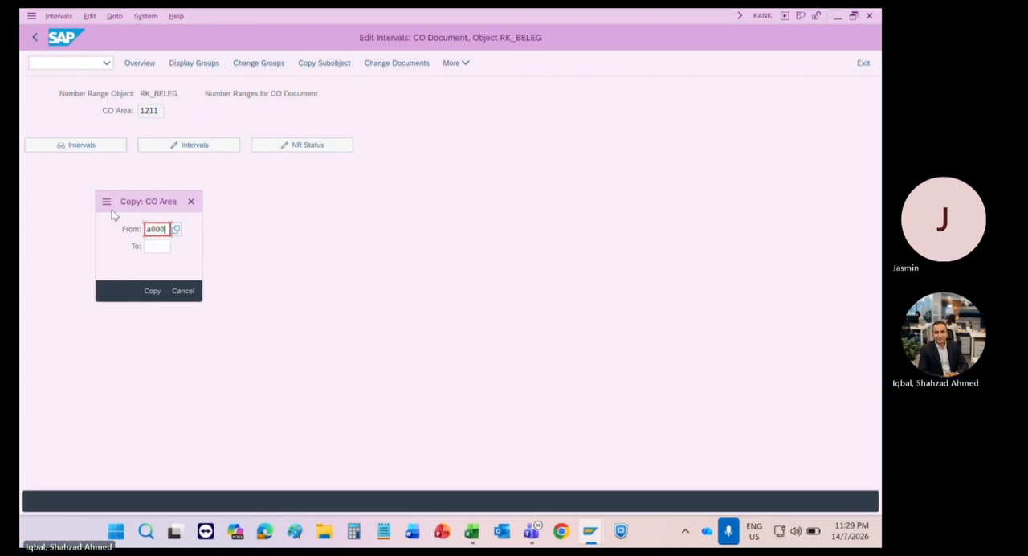
key("Tab")
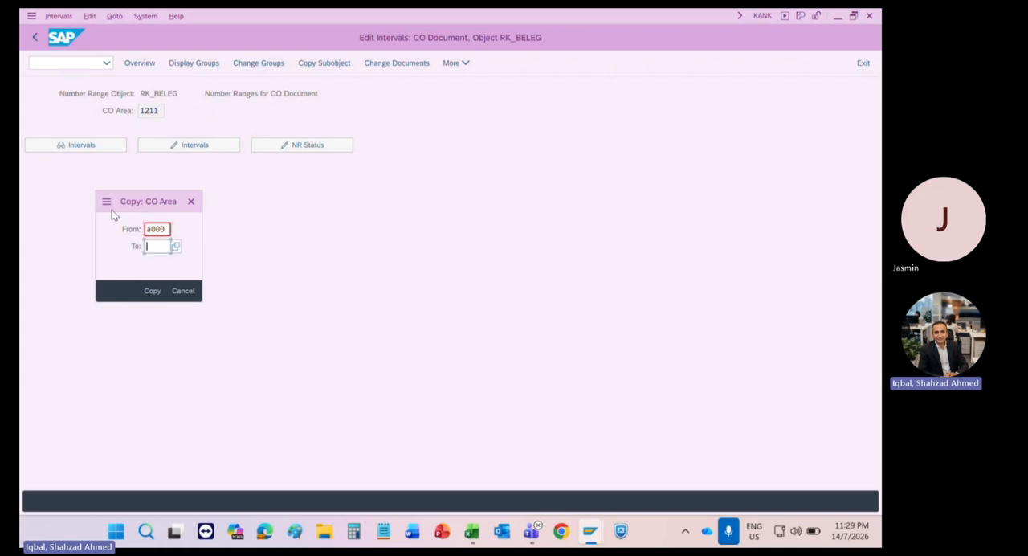
type("1211")
left_click(153, 290)
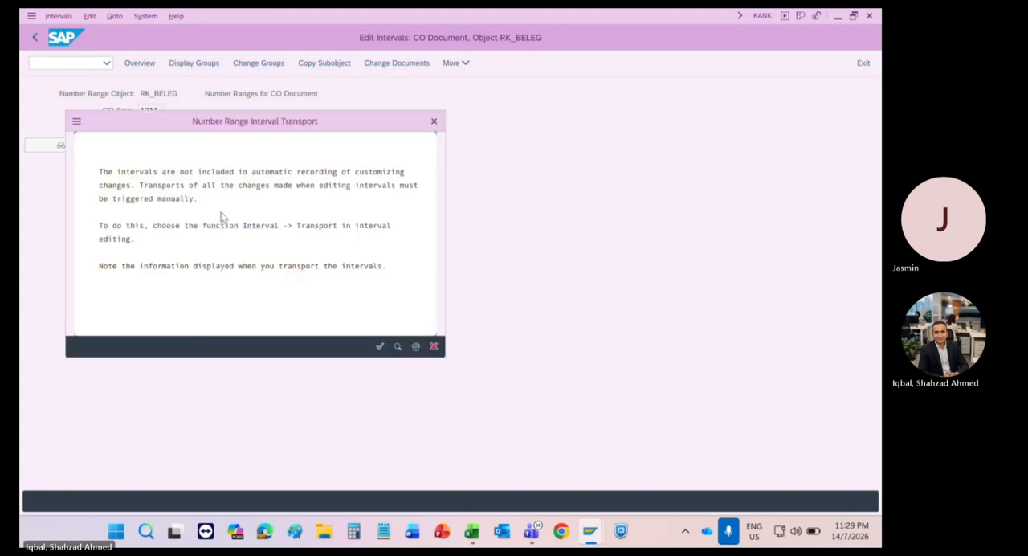
left_click(380, 347)
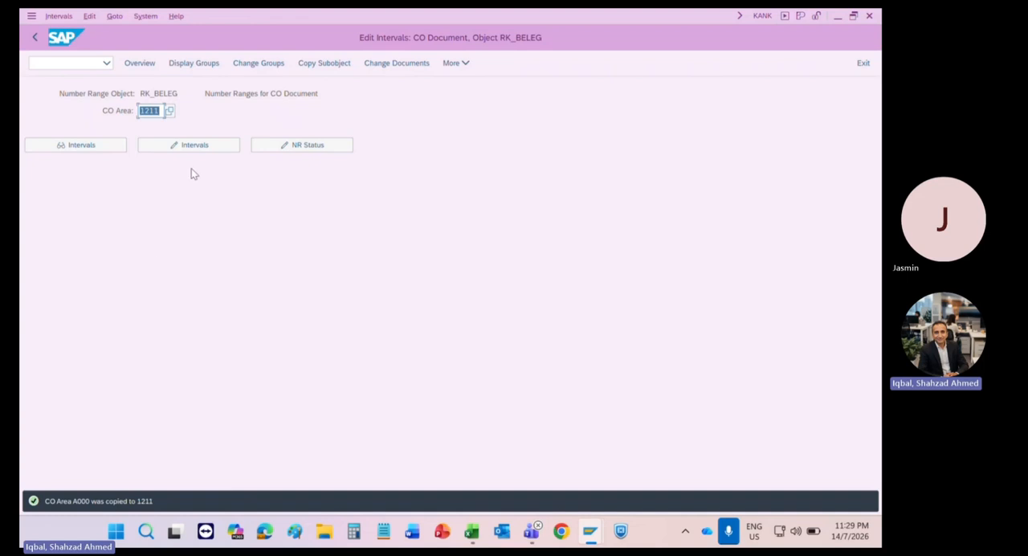
Step: Examine the number range intervals of CO area 1211 and their number status, and return to the initial screen
left_click(199, 150)
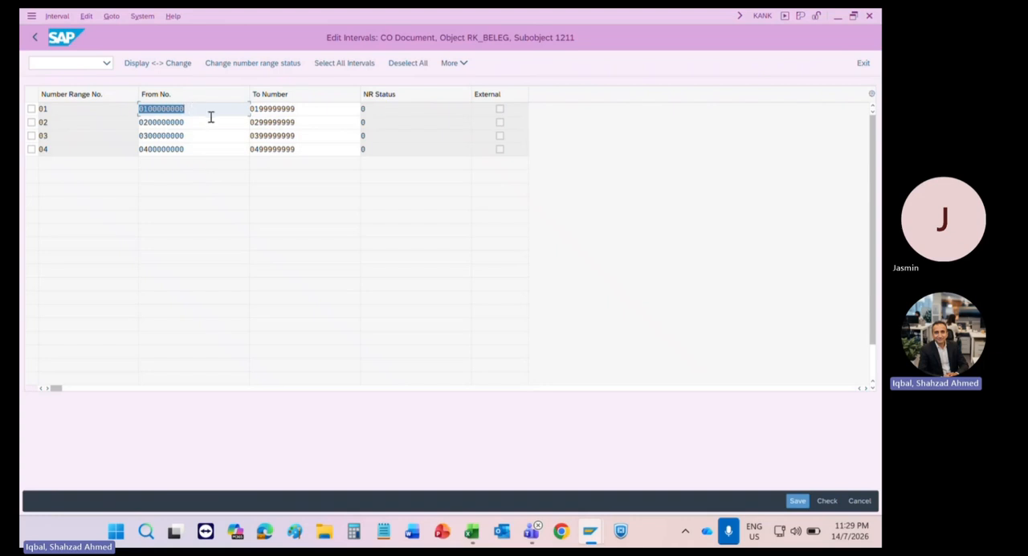
left_click(377, 111)
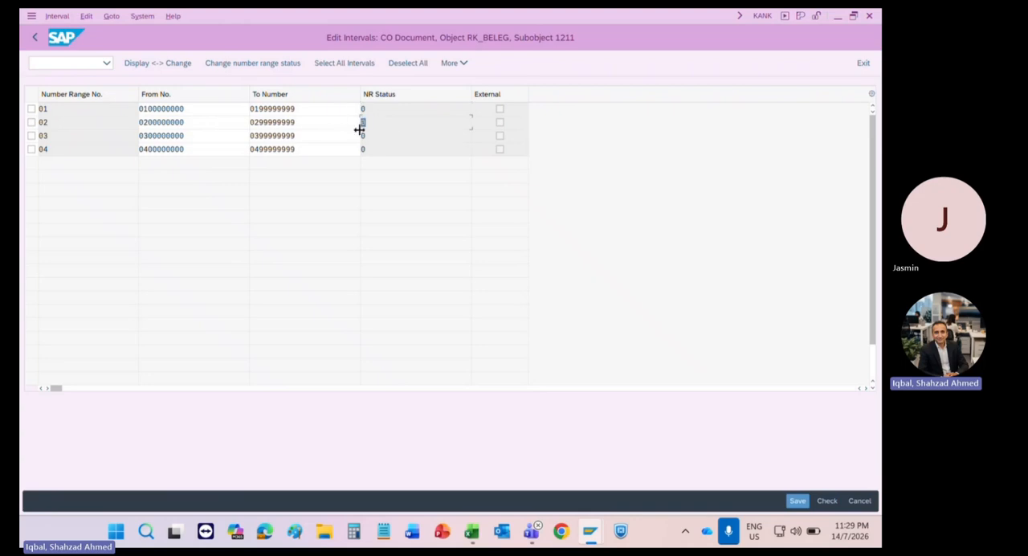
left_click(372, 134)
left_click(38, 40)
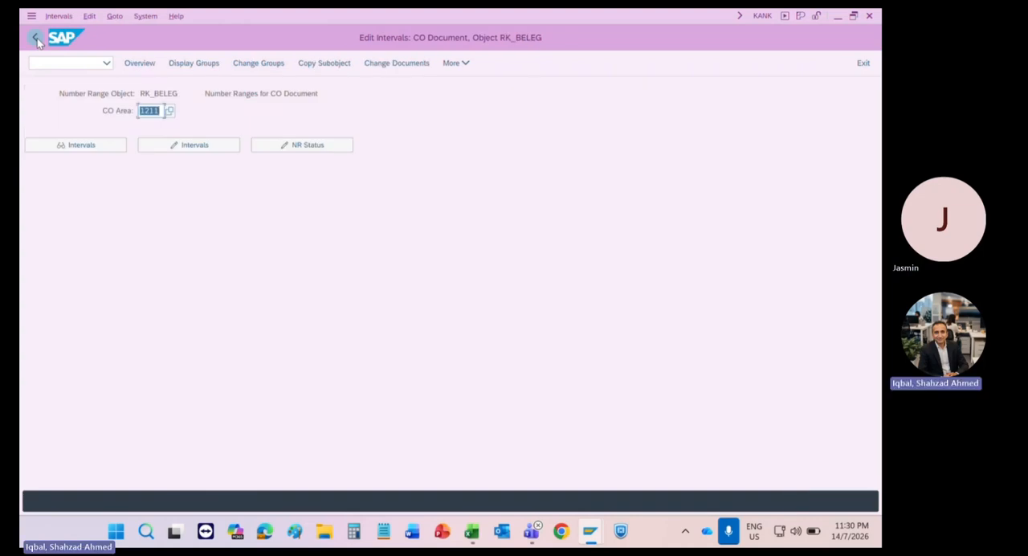
Step: Open the number range groups of CO area 1211 for change and locate the element RKU3, Repost CO line items
left_click(268, 69)
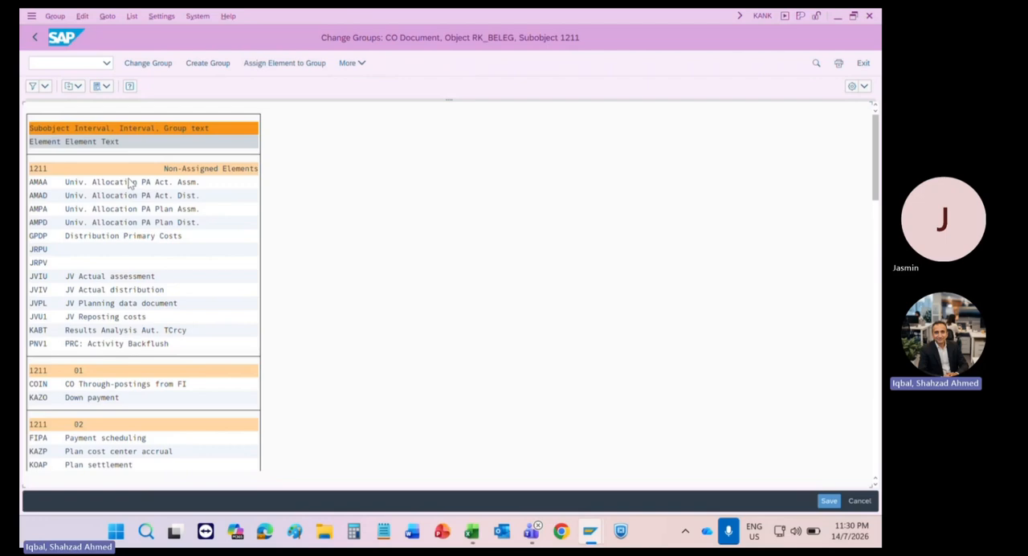
key("ctrl+f")
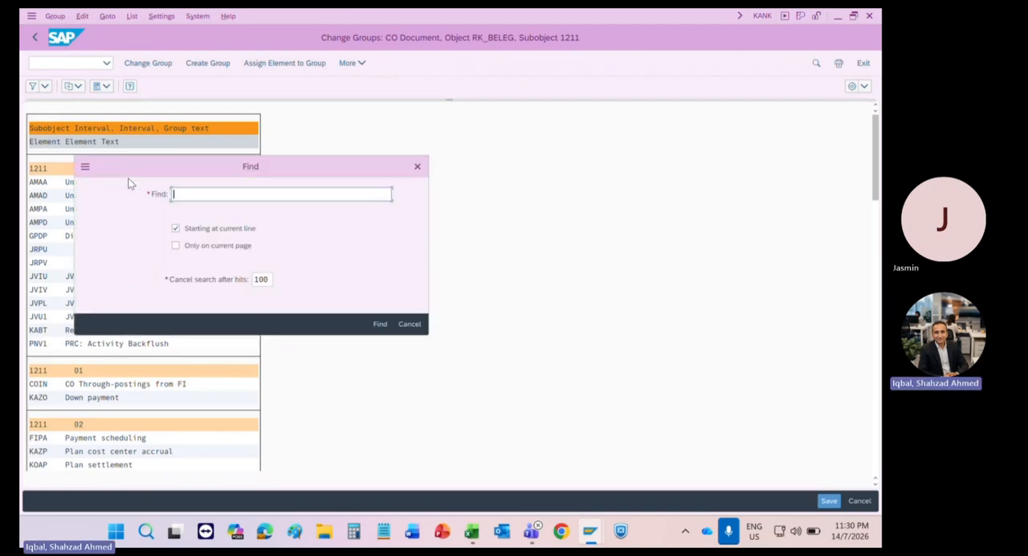
type("RKU3")
key("Return")
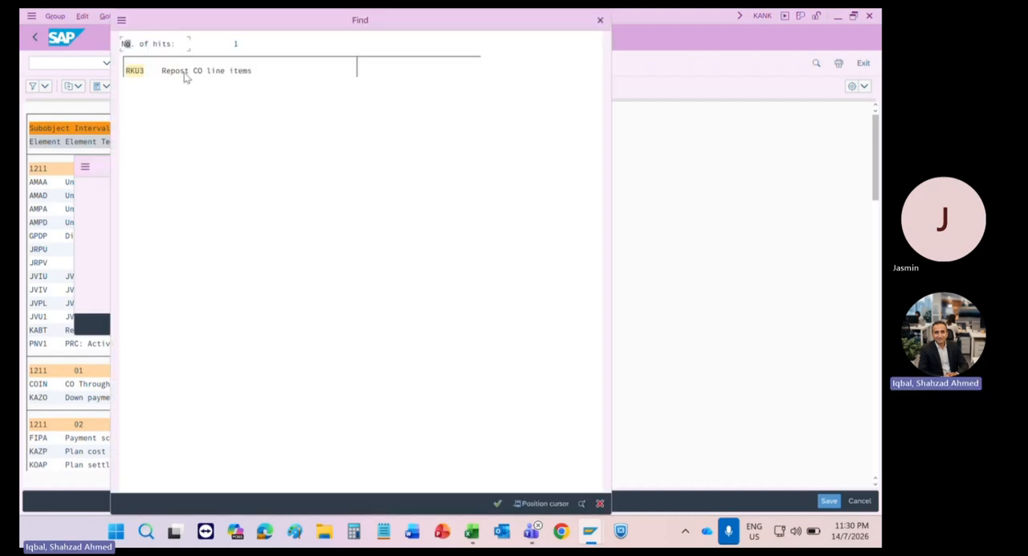
left_click(134, 71)
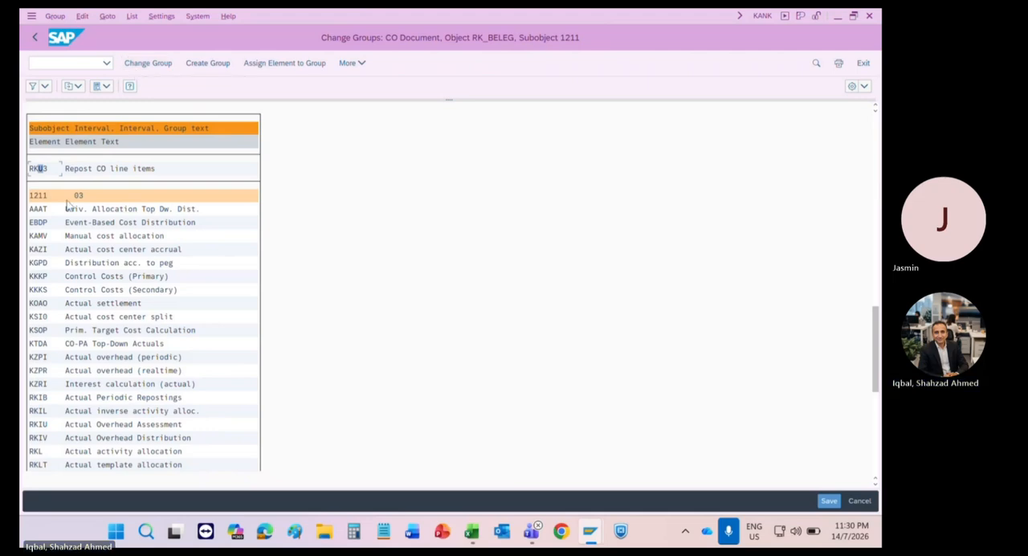
scroll(67, 205, "up", 1)
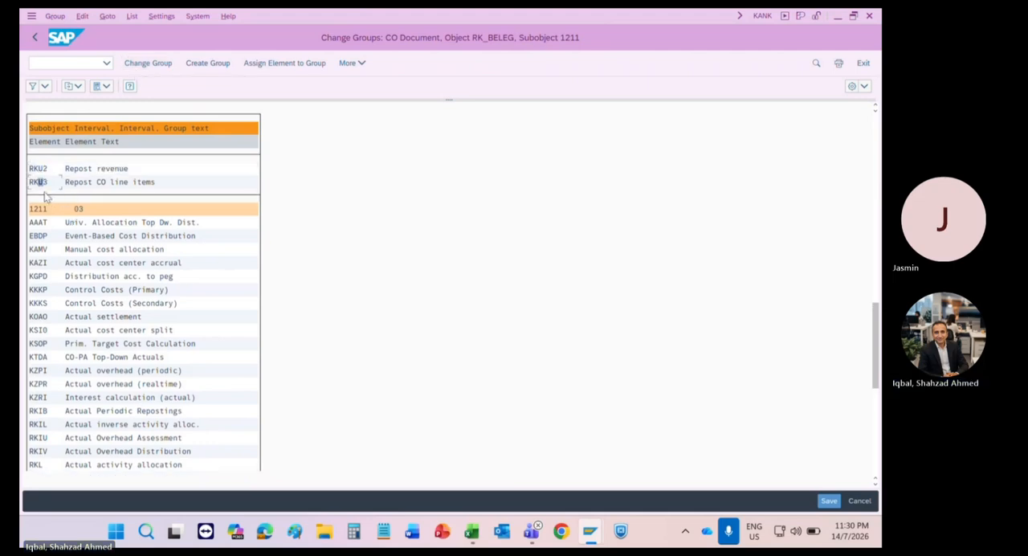
Step: Assign the element RKU3, Repost CO line items, to number range 03 of CO area 1211
left_click(279, 65)
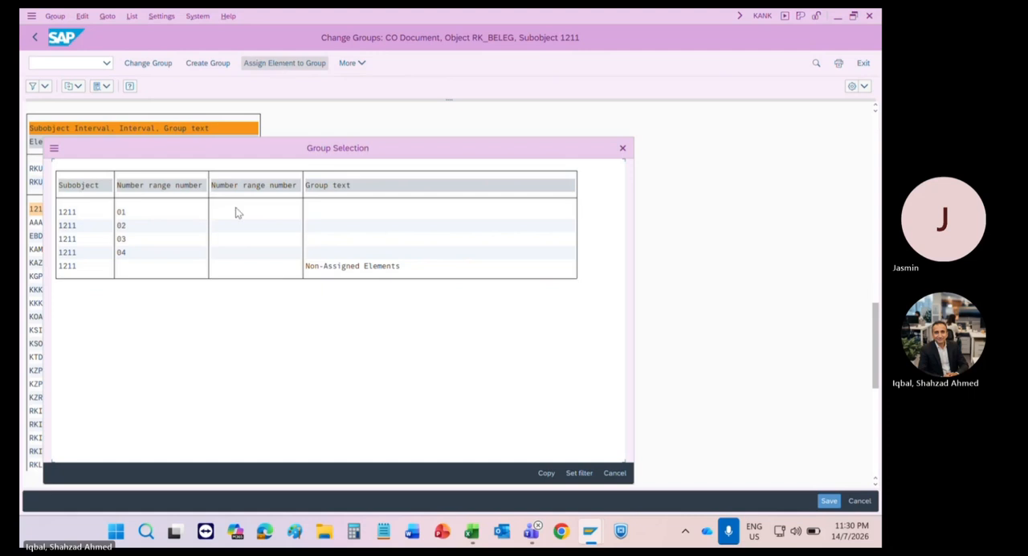
left_click(69, 213)
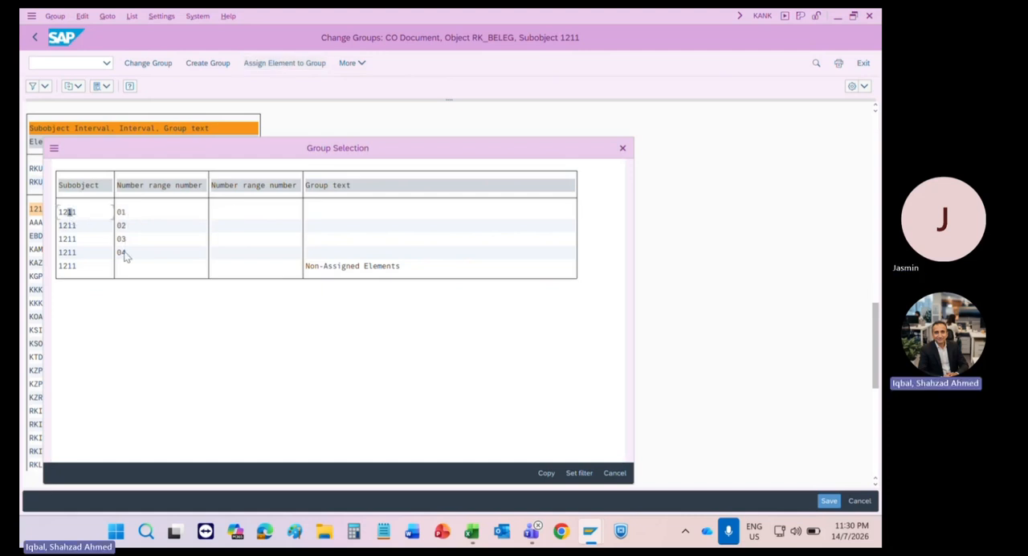
left_click(129, 213)
left_click(128, 229)
left_click(131, 240)
left_click(119, 239)
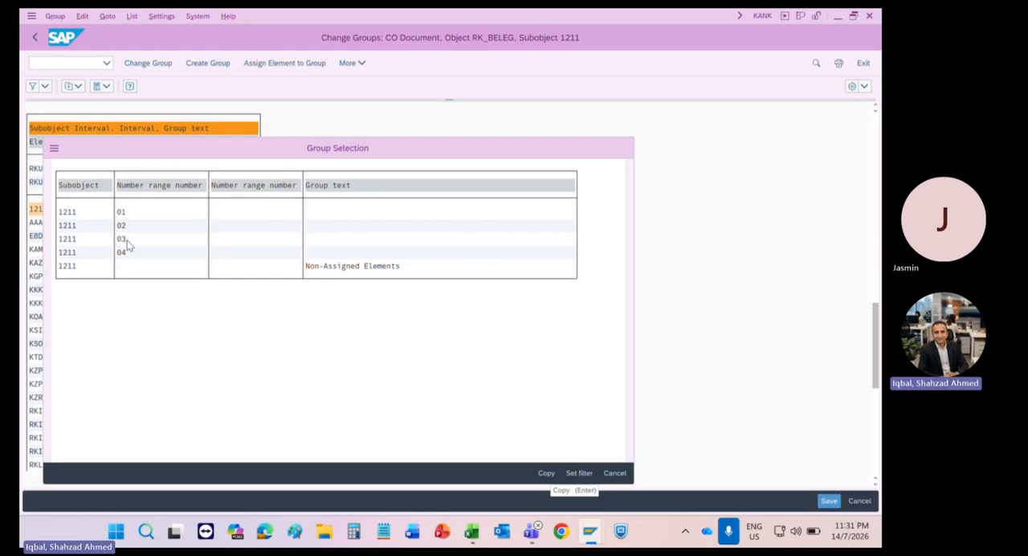
key("Return")
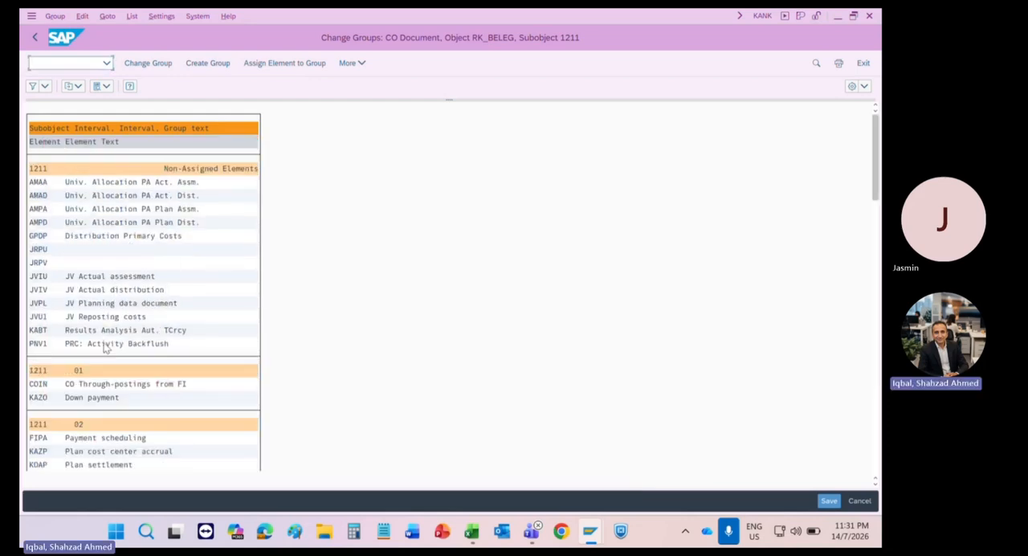
Step: Find element RKU3 in the groups of CO area 1211 again and check which number range it is assigned to
left_click(67, 383)
scroll(68, 383, "down", 1)
scroll(68, 383, "up", 1)
scroll(69, 386, "down", 1)
scroll(68, 386, "down", 1)
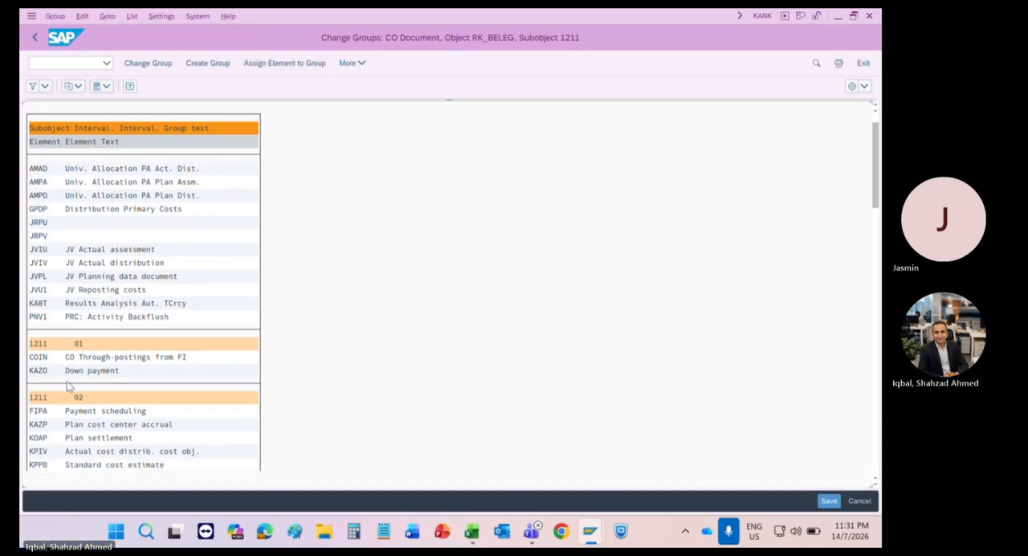
scroll(67, 382, "down", 2)
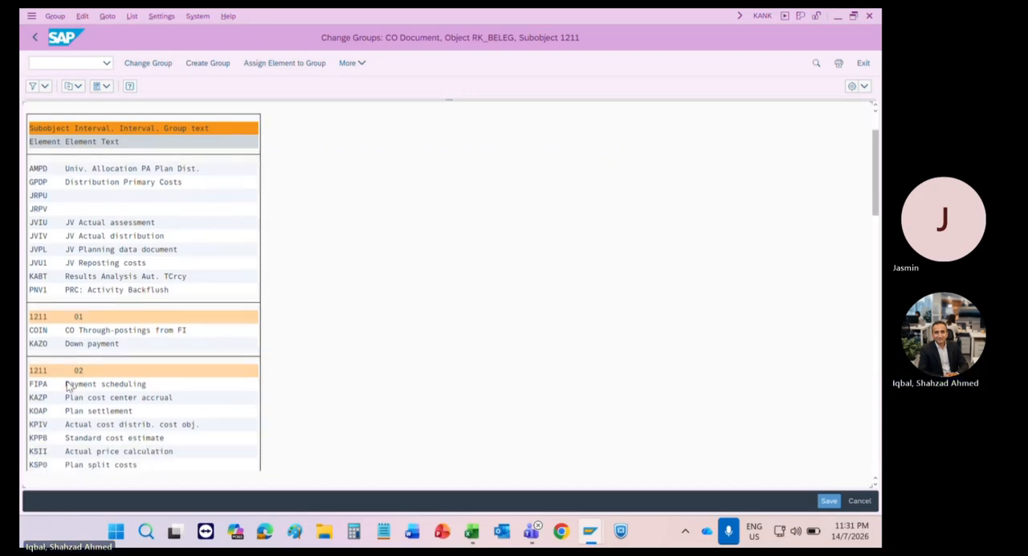
key("ctrl+f")
type("RKU3")
key("Return")
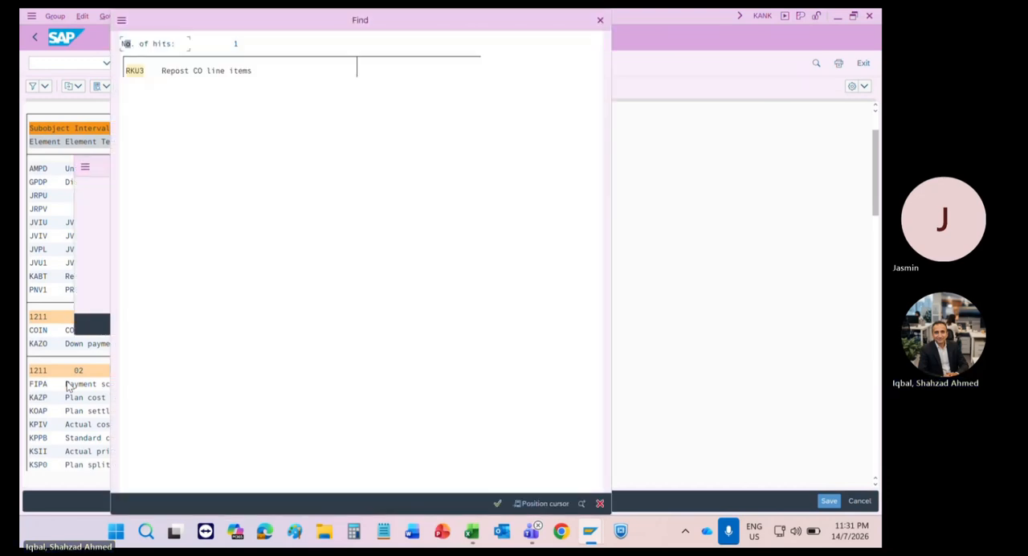
double_click(133, 71)
scroll(72, 195, "up", 5)
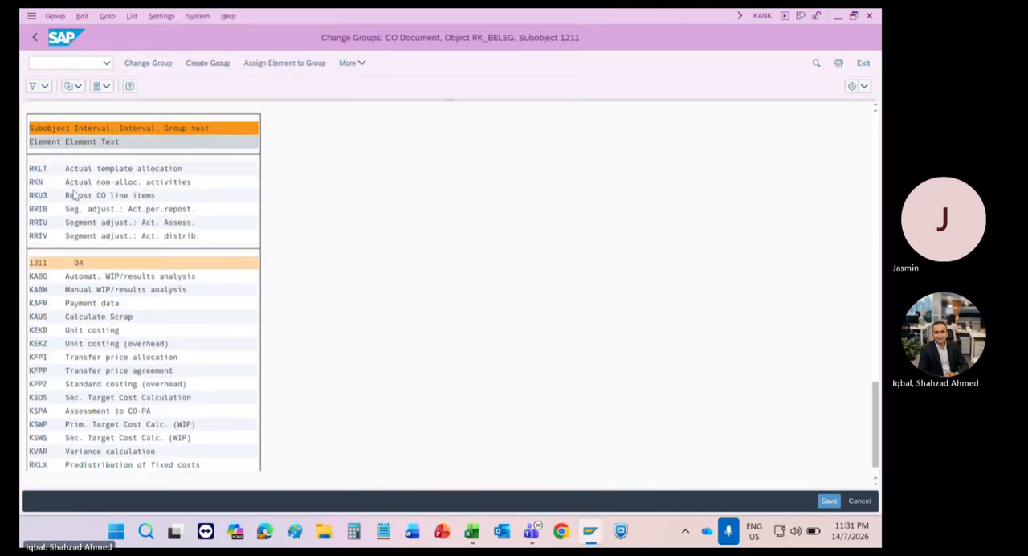
scroll(72, 195, "up", 4)
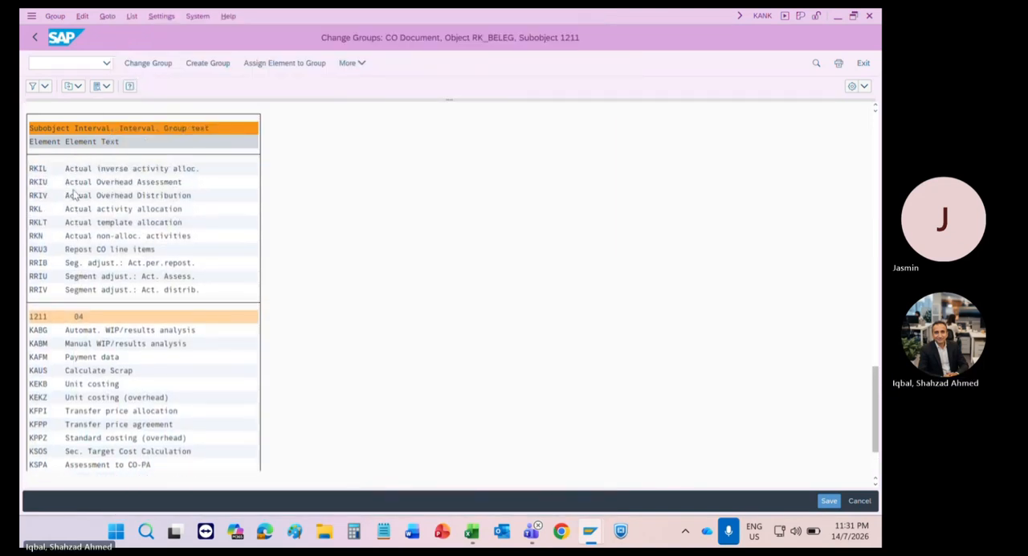
scroll(72, 196, "up", 6)
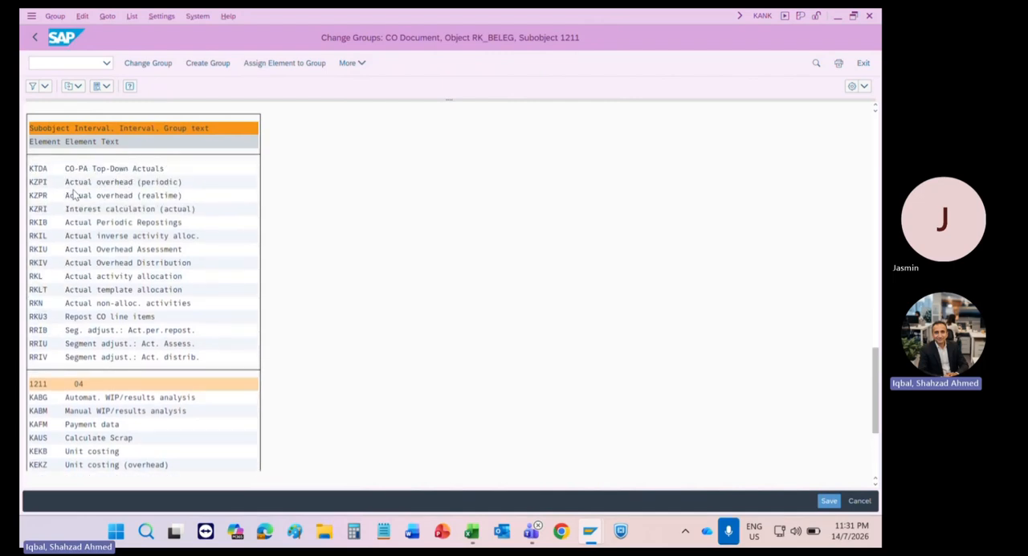
Step: Check that element RKU3, Repost CO line items, is listed under number range 03 and save the group assignment
scroll(72, 195, "up", 5)
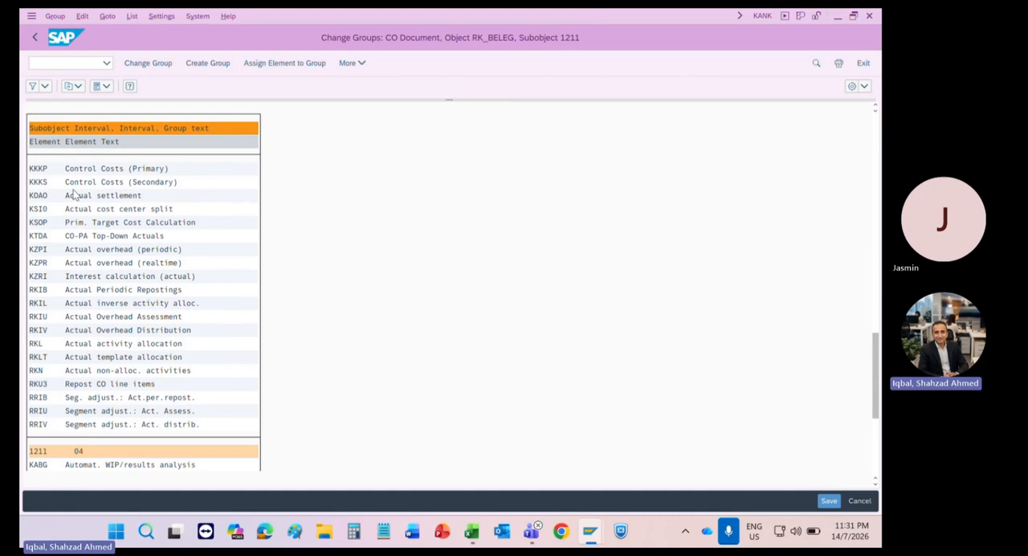
scroll(72, 195, "up", 5)
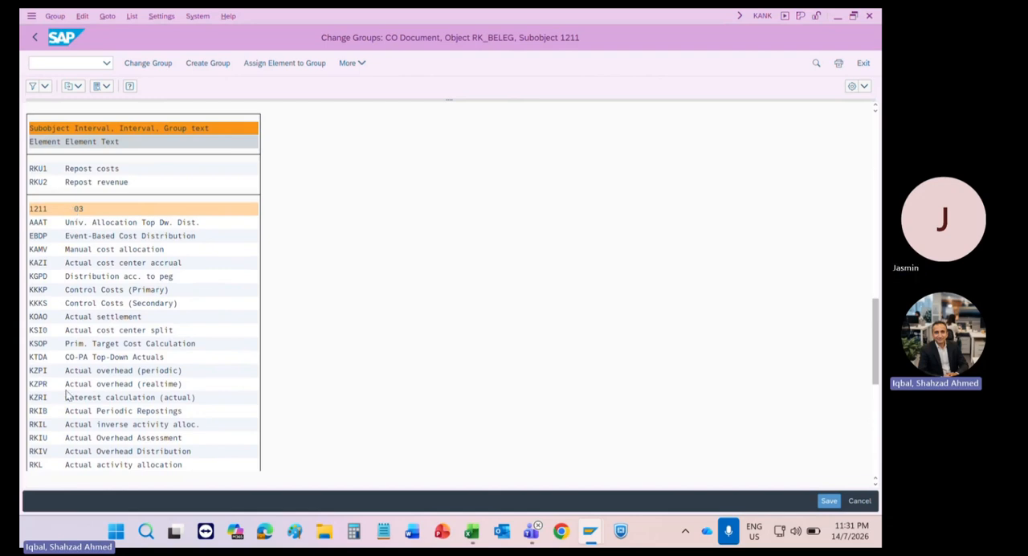
scroll(67, 395, "down", 3)
scroll(67, 395, "down", 5)
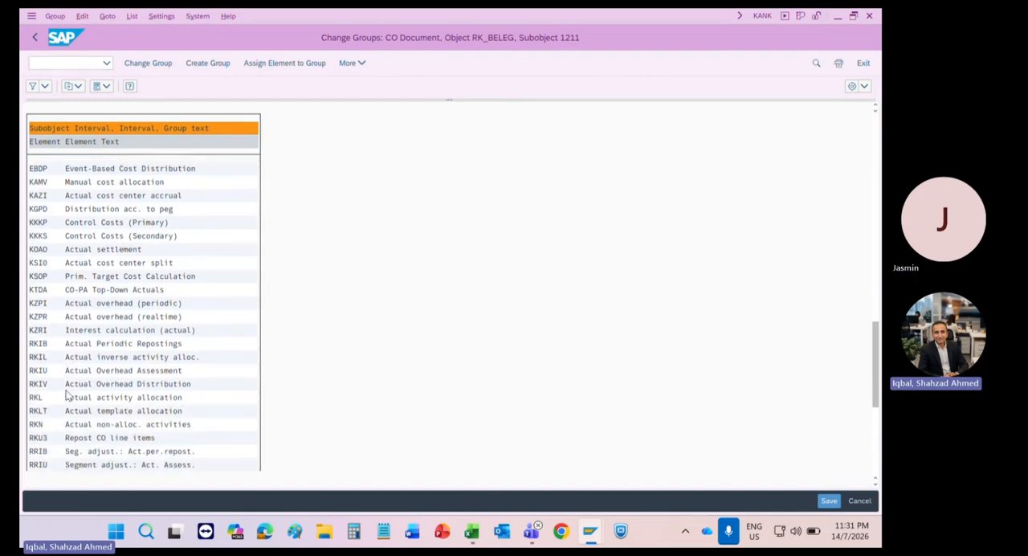
scroll(68, 395, "down", 1)
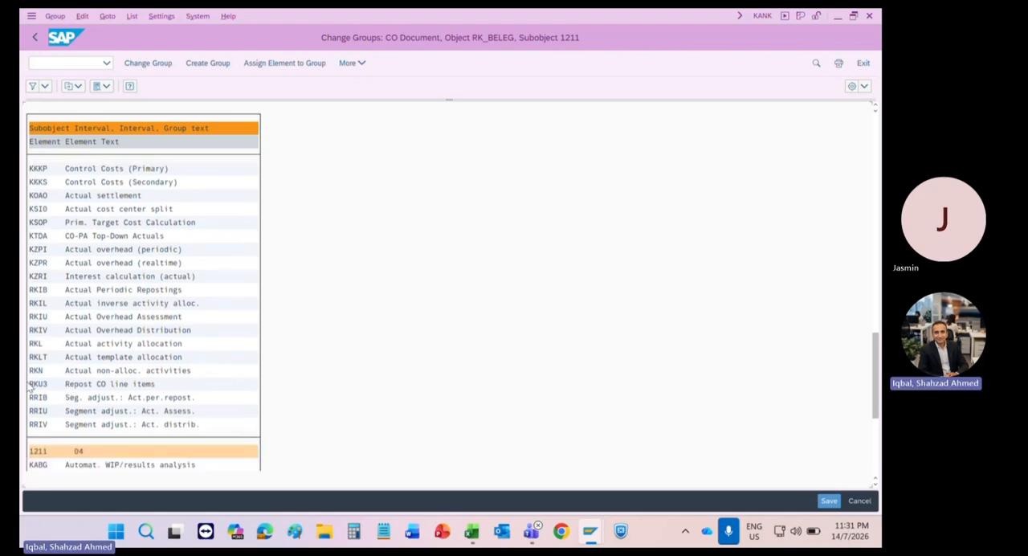
left_click(82, 386)
double_click(82, 386)
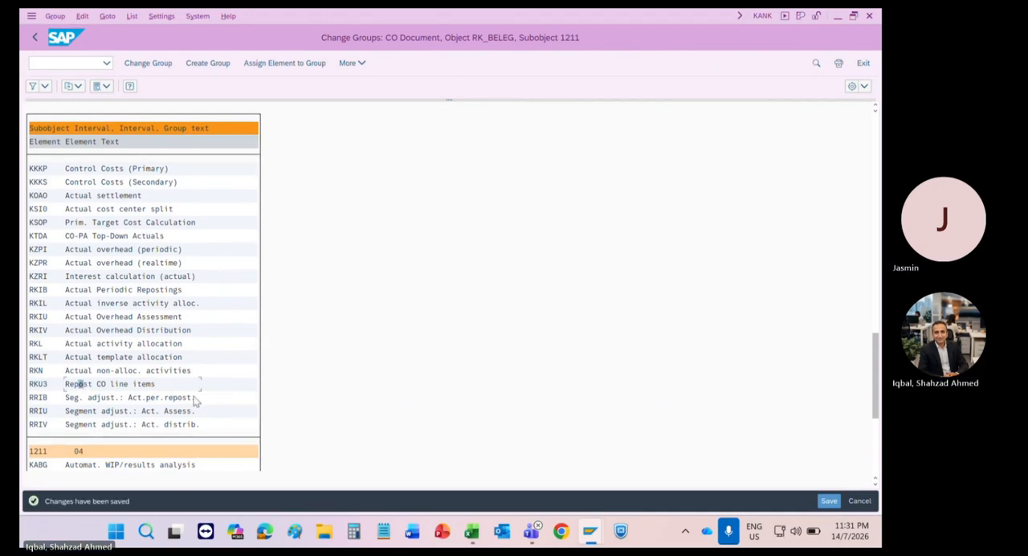
Step: Switch to the KB61 session, run the document row selection and set the line item's value to 600 MYR
key("alt+Tab")
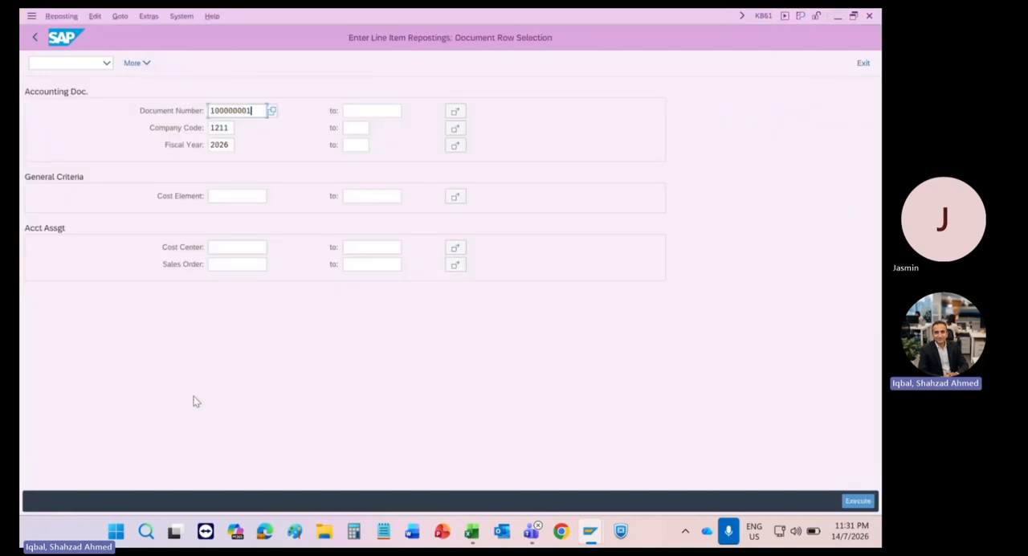
left_click(853, 501)
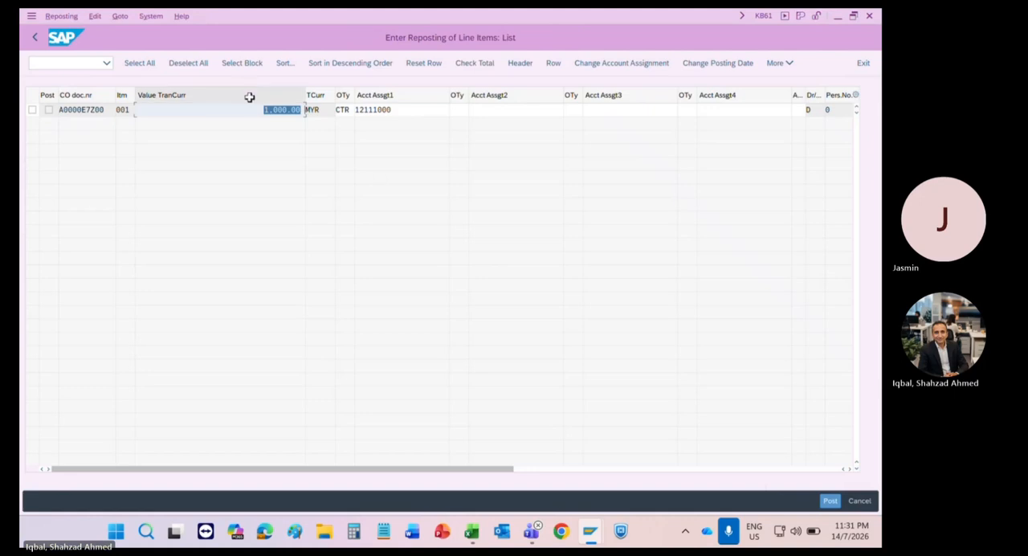
left_click_drag(259, 110, 347, 114)
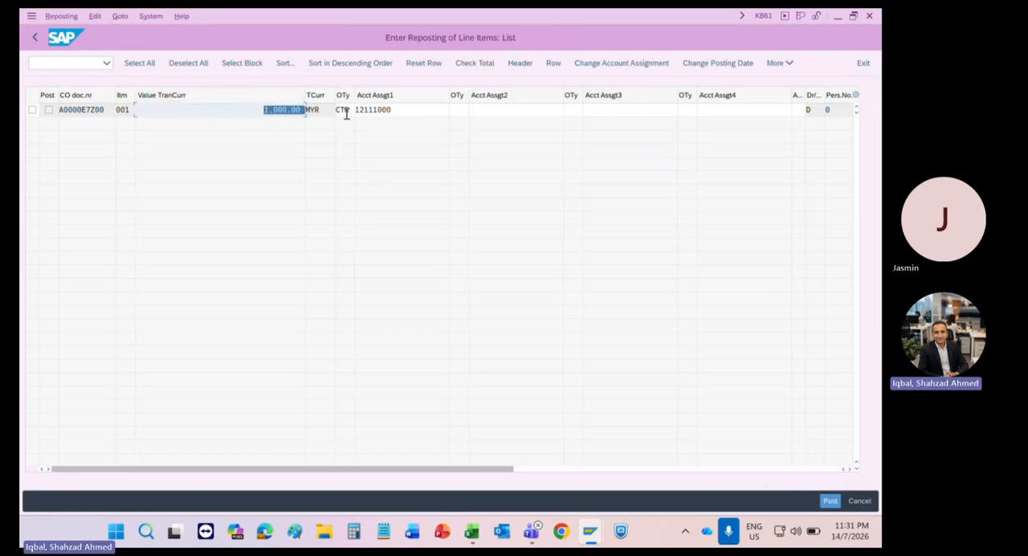
type("6")
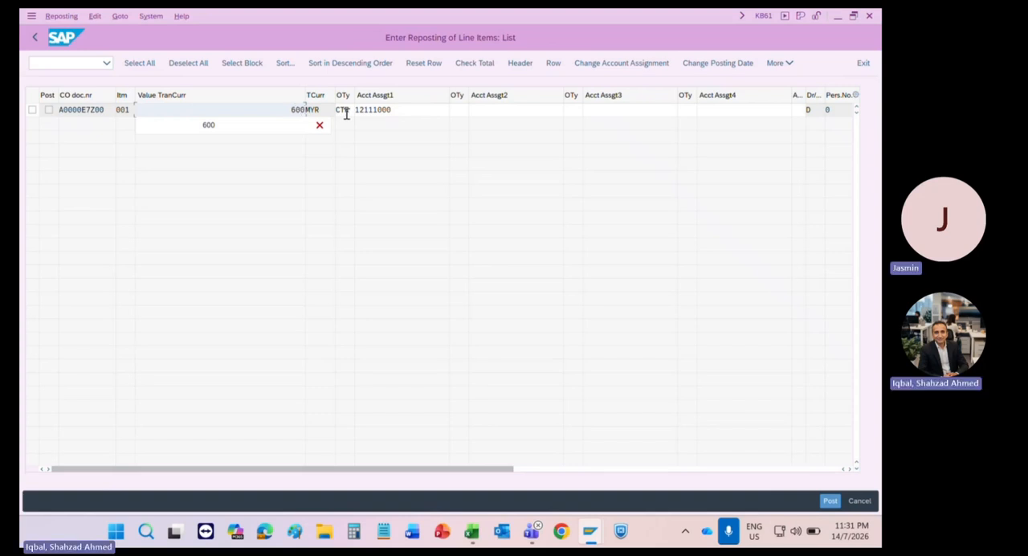
key("Return")
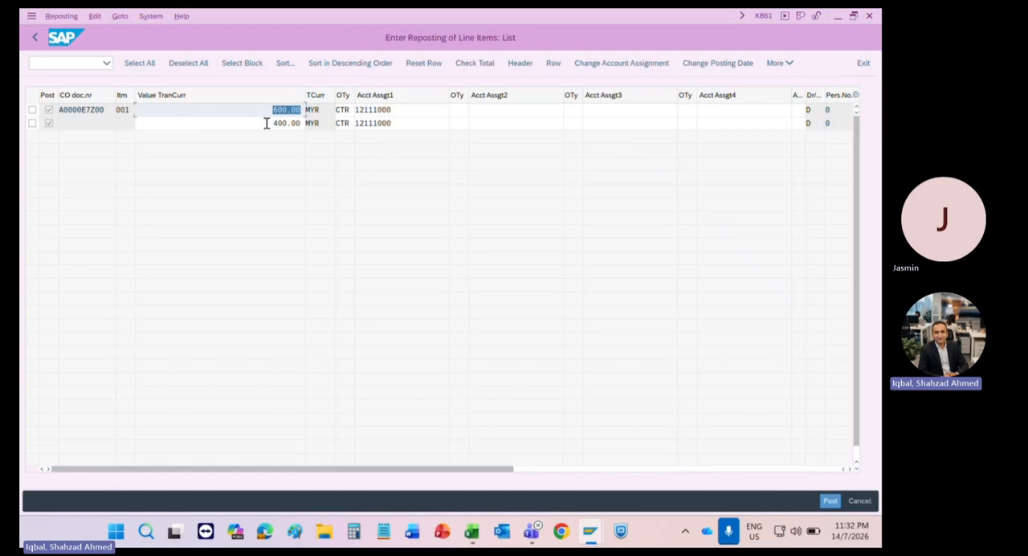
Step: Set the cost center of the split-off second line to 12112000
left_click_drag(266, 123, 305, 125)
left_click_drag(401, 122, 359, 119)
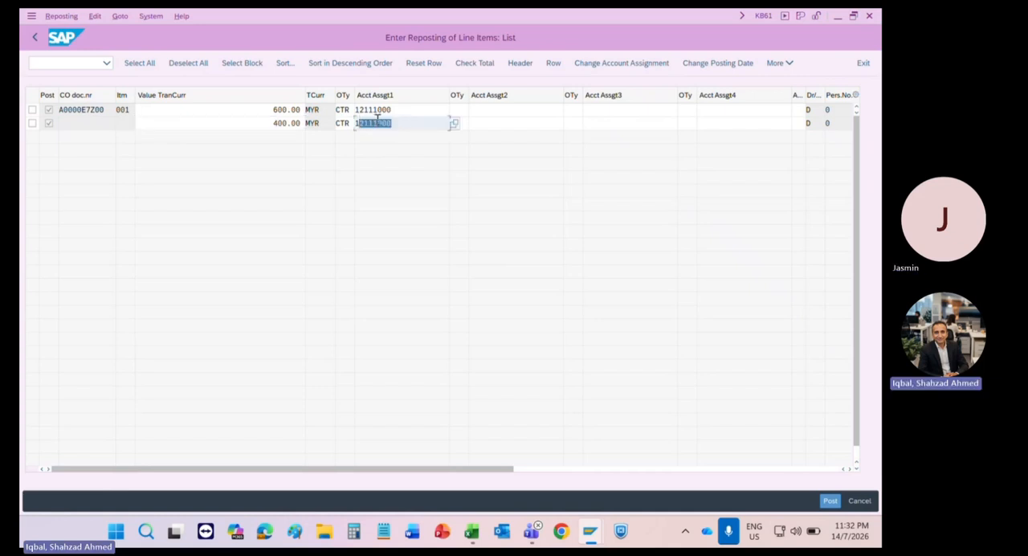
left_click(377, 119)
left_click_drag(374, 119, 451, 123)
type("2000")
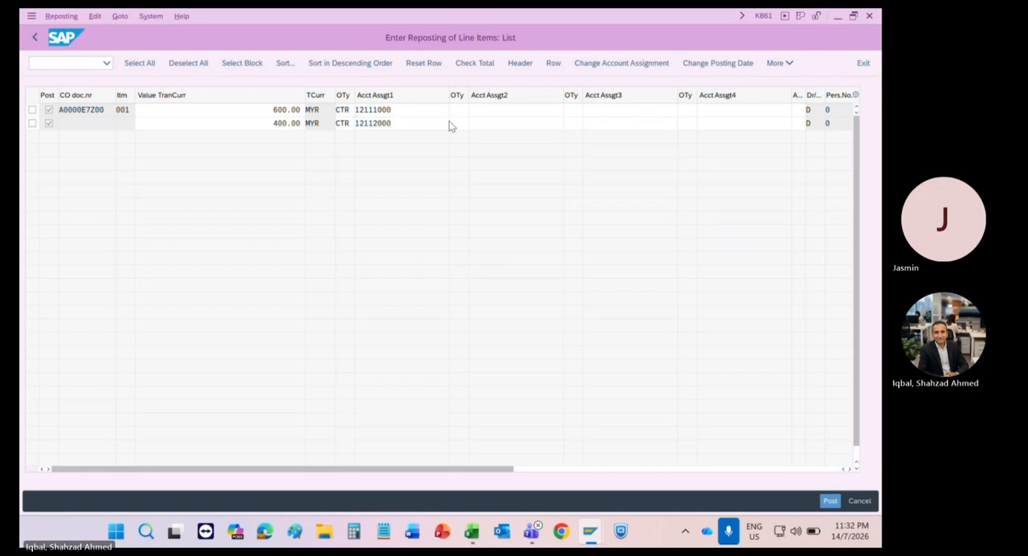
Step: Review the amounts and cost centers of the two reposting lines
double_click(449, 120)
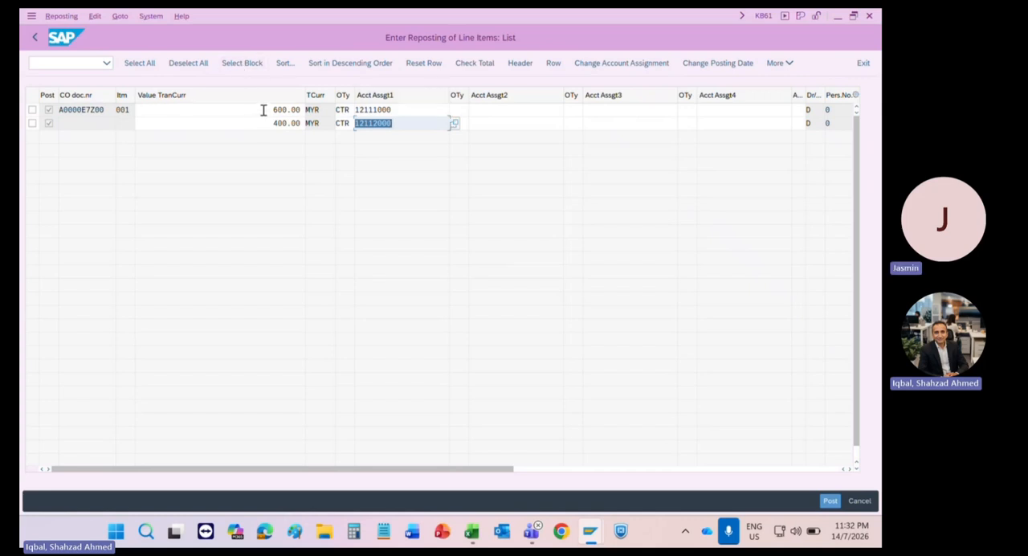
left_click_drag(261, 108, 354, 120)
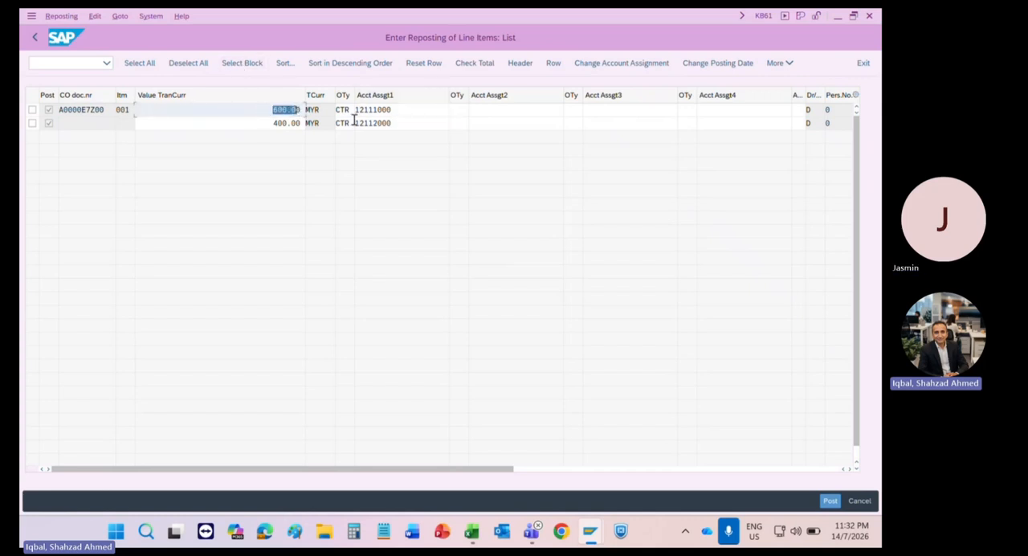
double_click(402, 110)
left_click(283, 122)
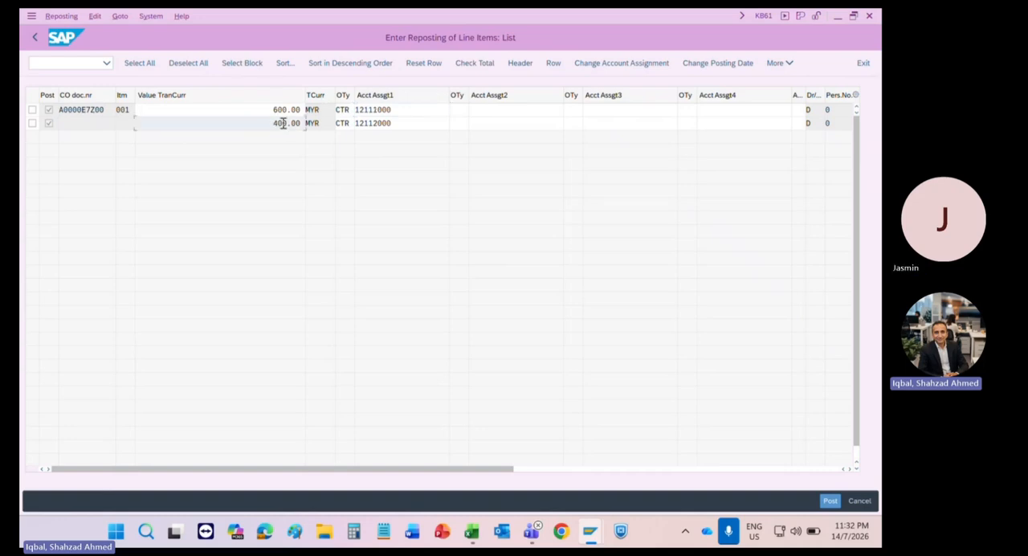
double_click(282, 123)
left_click(403, 124)
left_click_drag(393, 124, 348, 125)
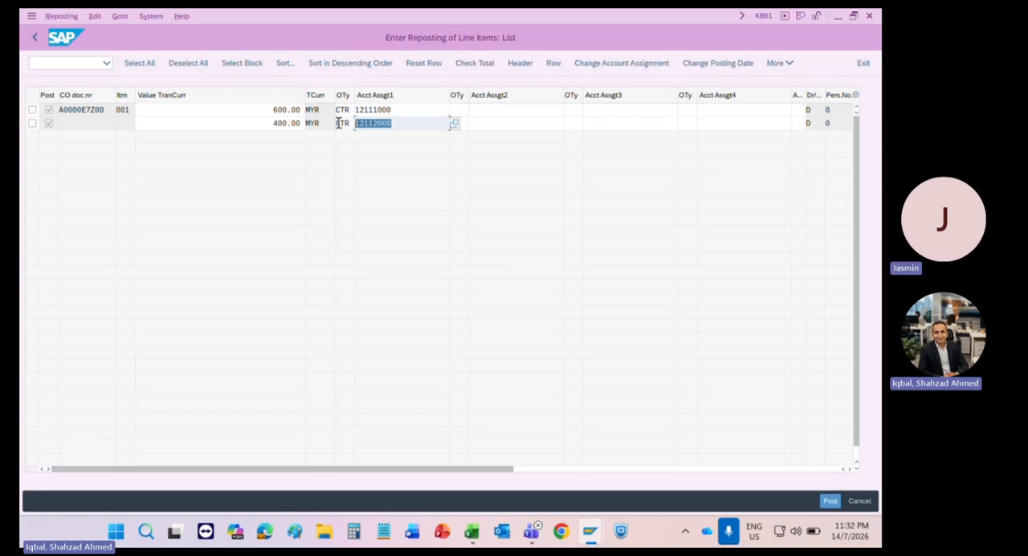
Step: Change the account assignment object type of the second line to WBS, WBS element
left_click(337, 123)
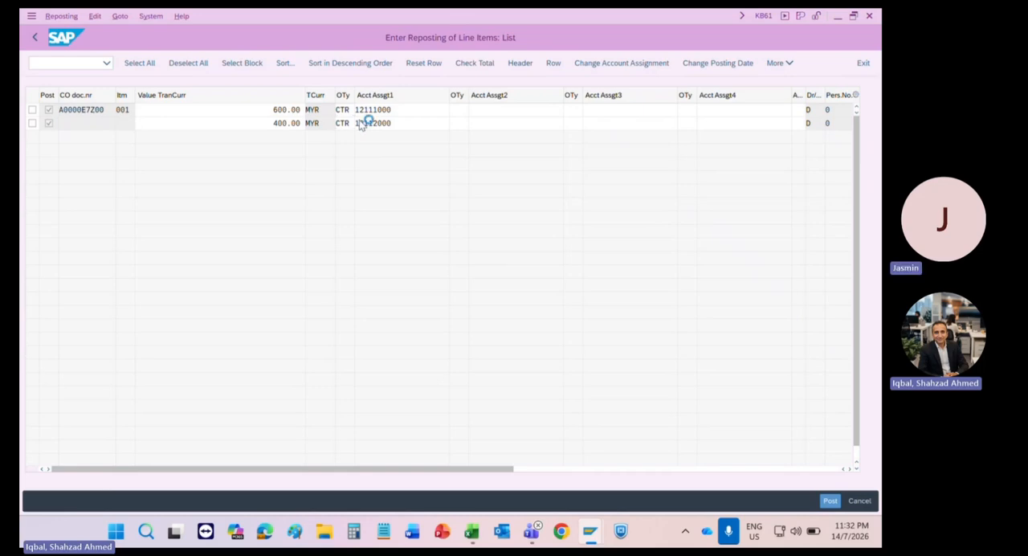
key("F4")
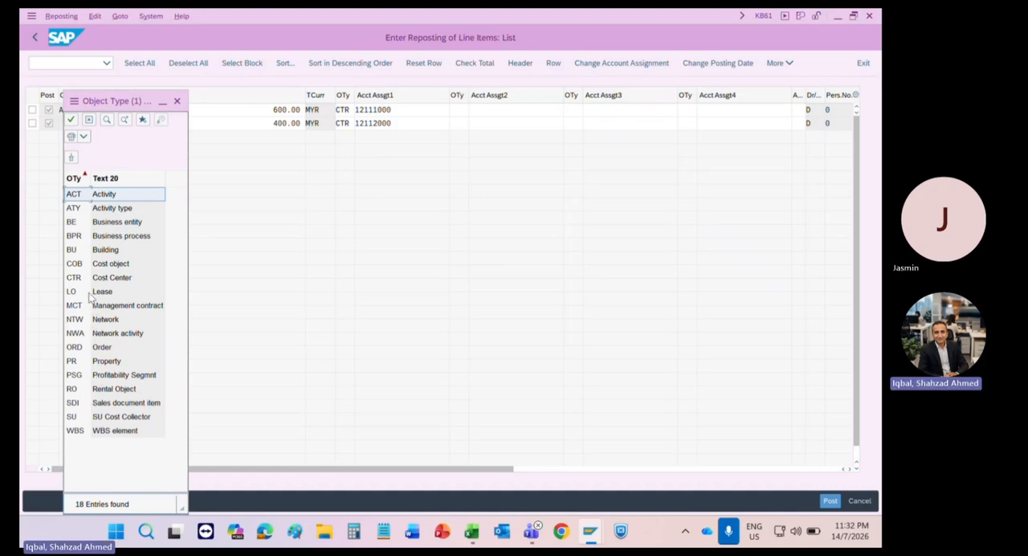
double_click(86, 431)
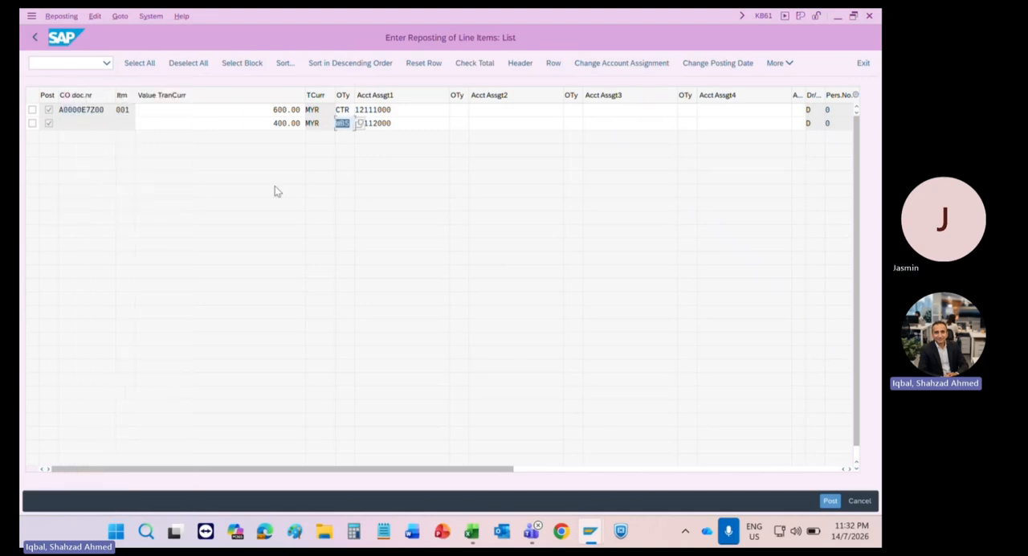
left_click(397, 123)
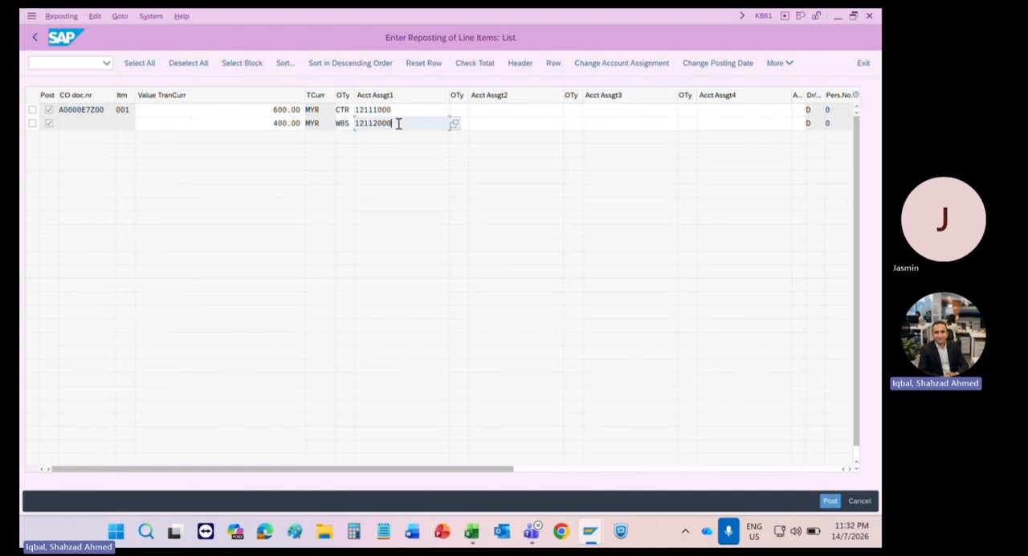
Step: Examine the available object types and set the second line's object type back to CTR, Cost Center
left_click(348, 123)
left_click(361, 123)
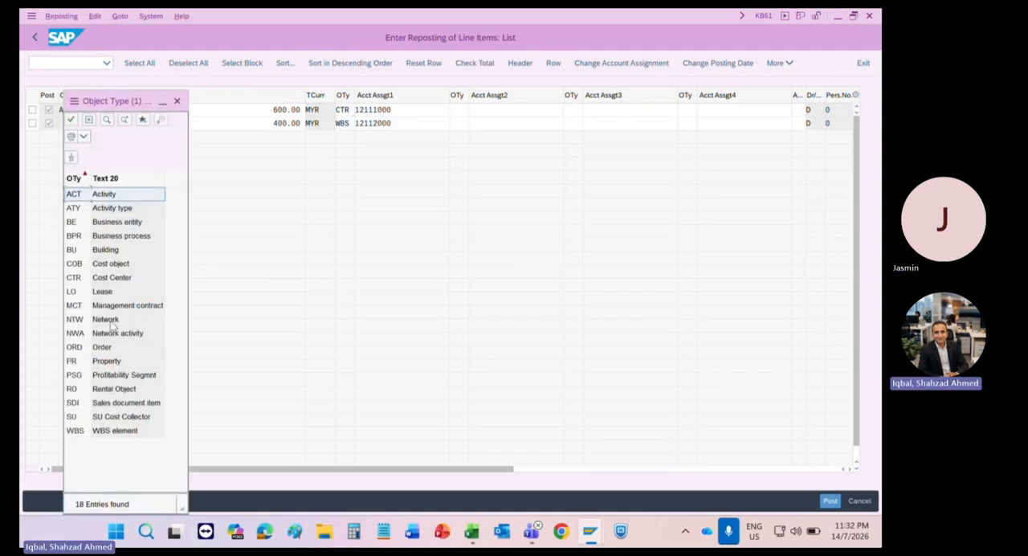
left_click(74, 349)
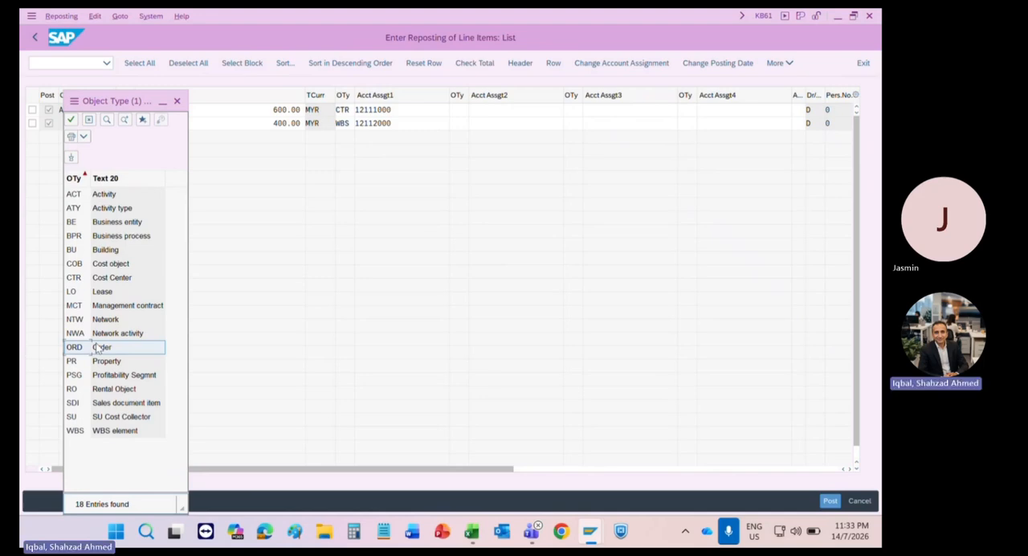
left_click(109, 320)
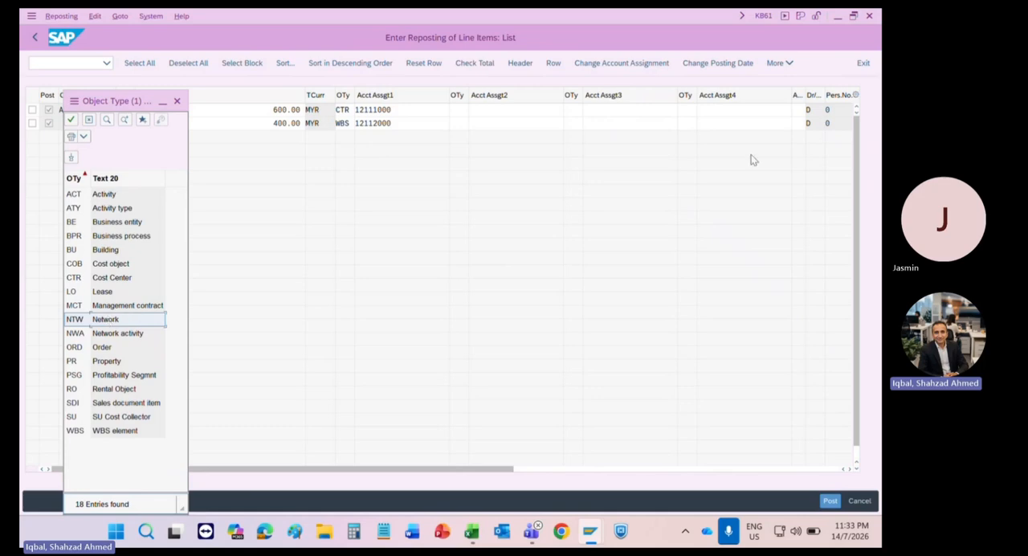
double_click(83, 278)
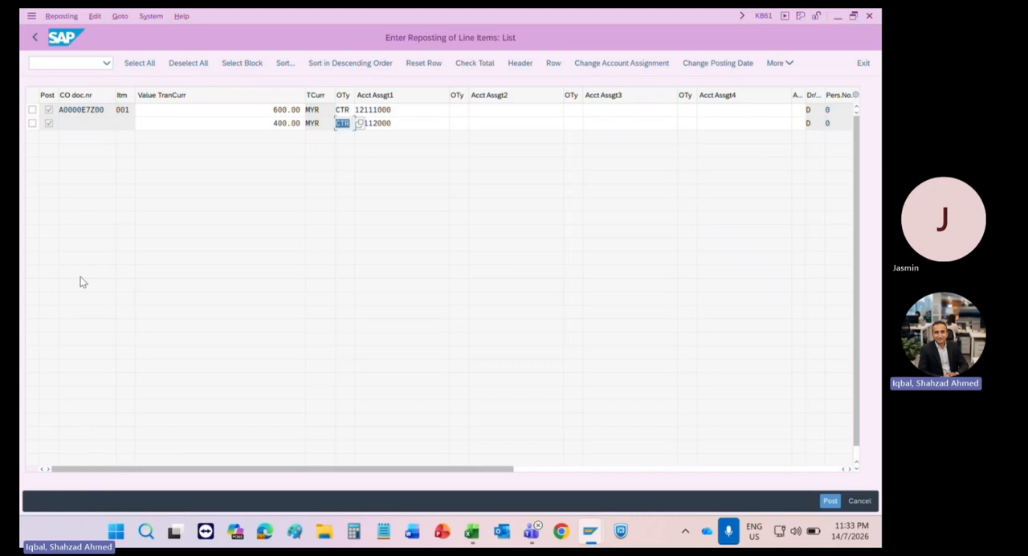
Step: Set the value of the second line, assigned to cost center 12112000, to 100 MYR
left_click(273, 123)
left_click(397, 121)
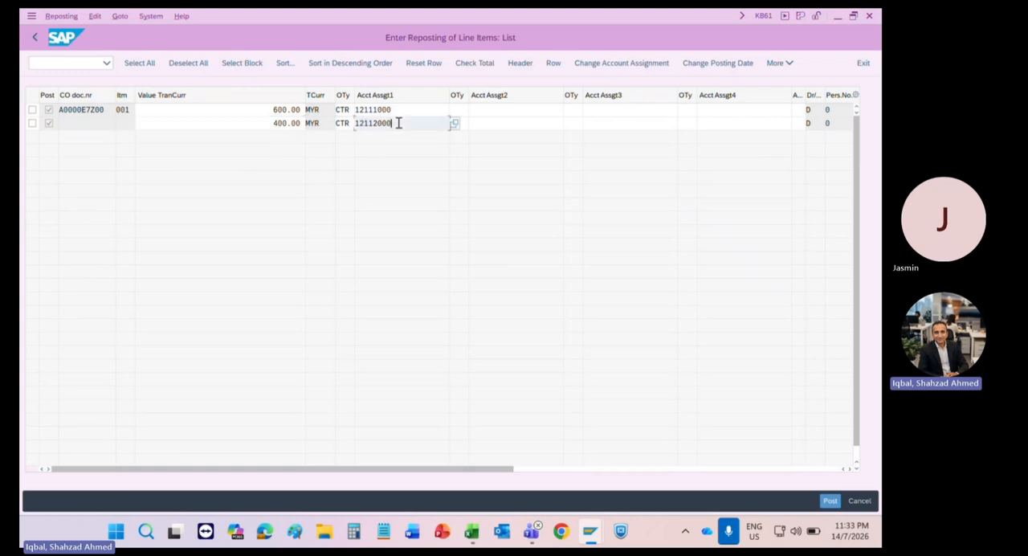
left_click_drag(399, 121, 358, 121)
left_click_drag(266, 123, 304, 123)
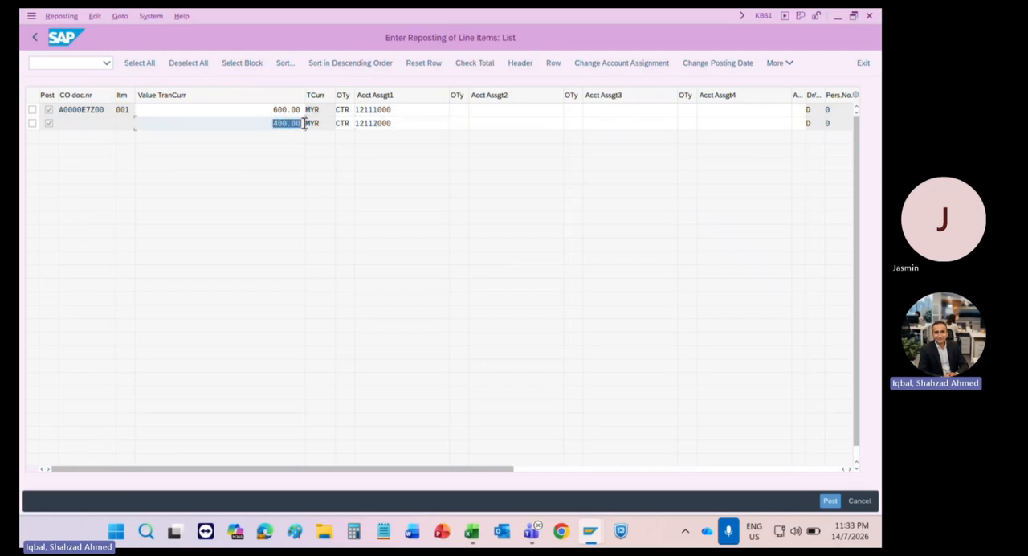
type("100")
key("Return")
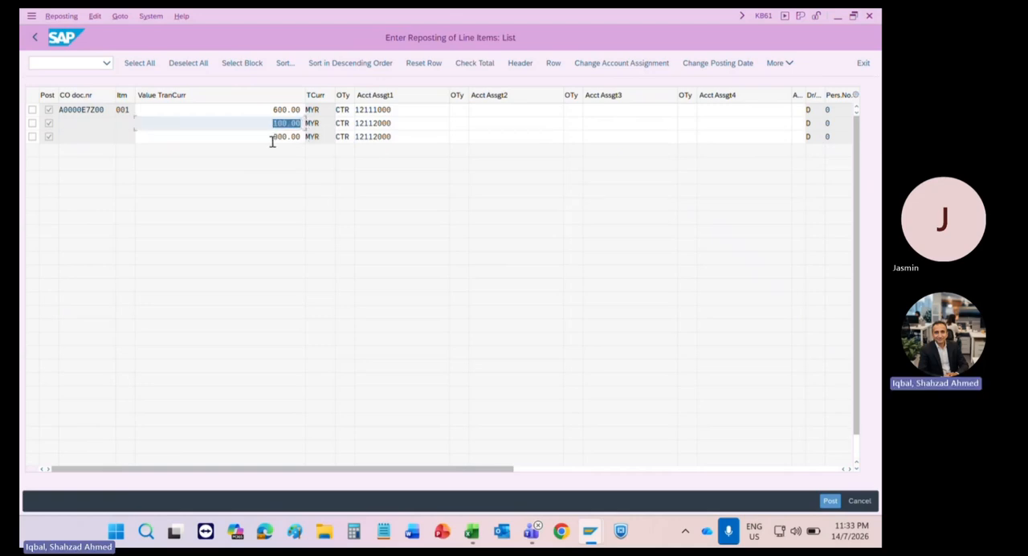
Step: Try to assign the third line to cost center 12113000
left_click_drag(272, 140, 305, 140)
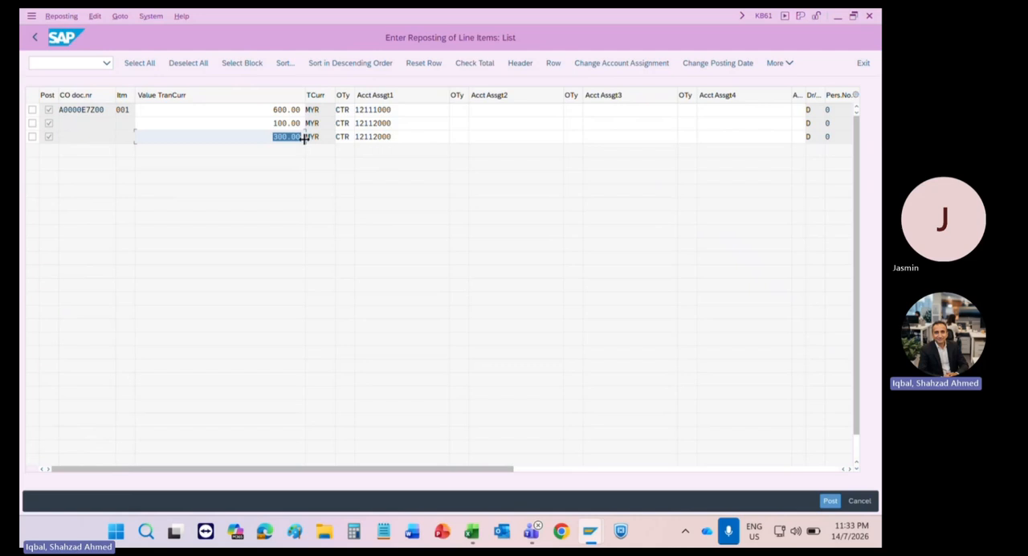
left_click(374, 136)
left_click_drag(374, 136, 381, 136)
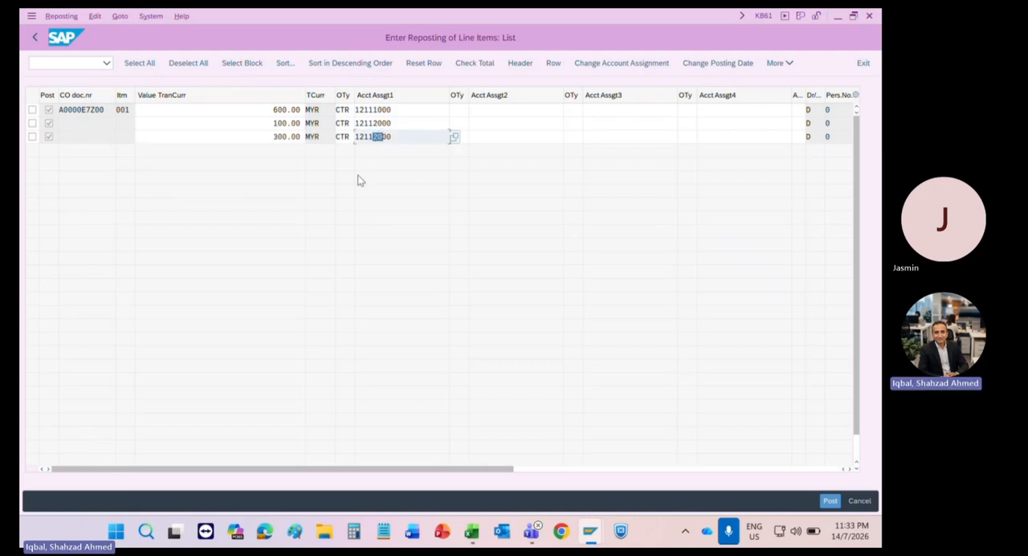
type("3")
key("Return")
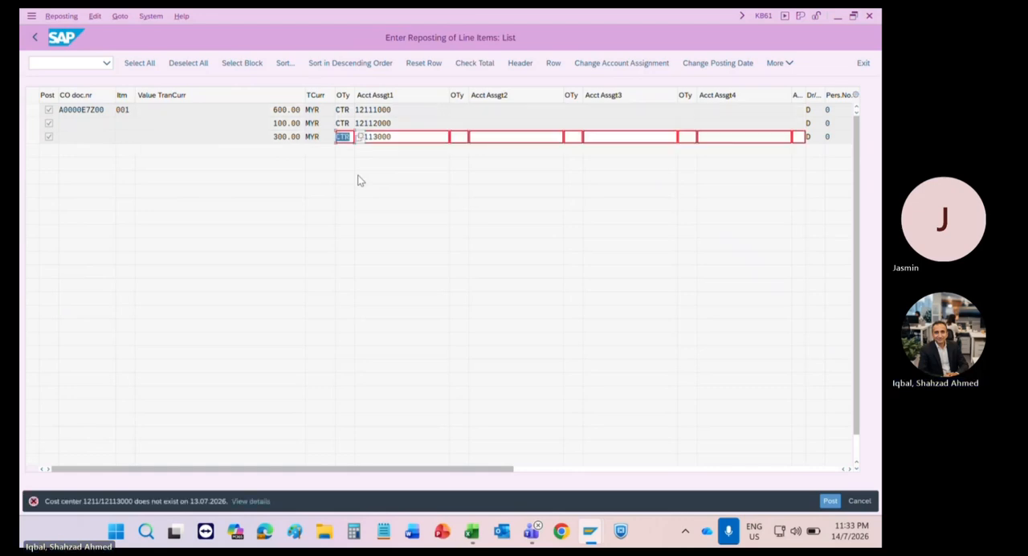
Step: Look up the available cost centers and set the third line's cost center to 12111000
left_click(420, 137)
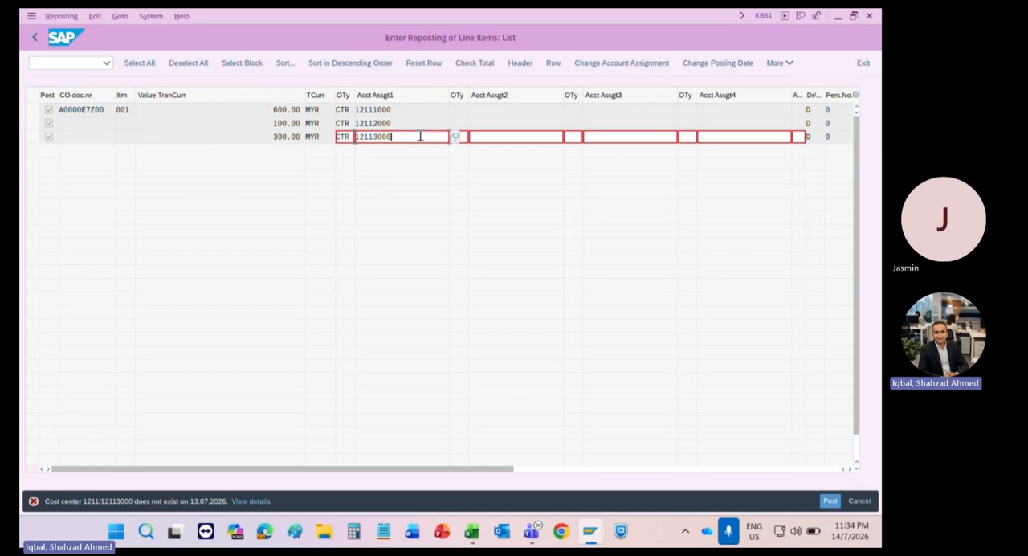
left_click(455, 138)
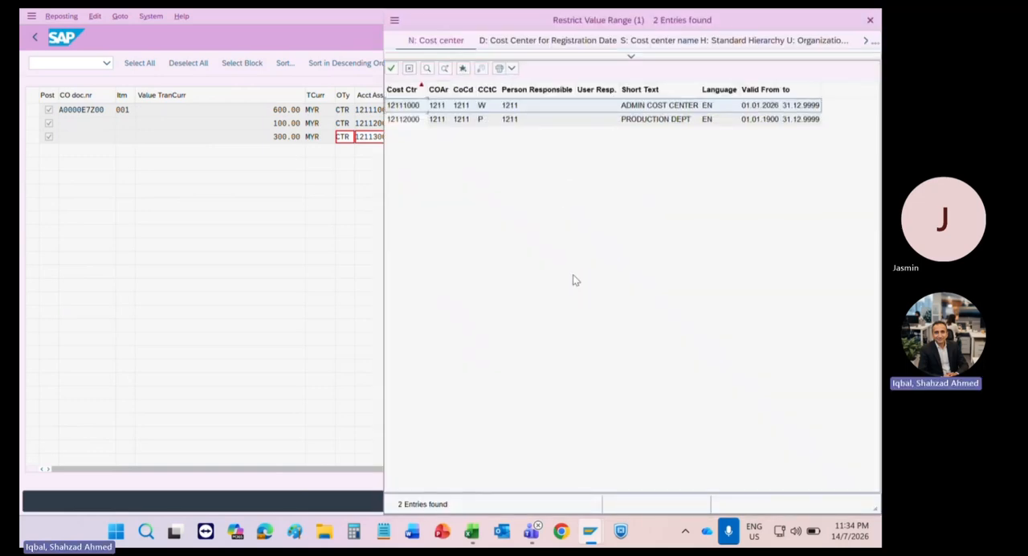
left_click(409, 69)
left_click(379, 136)
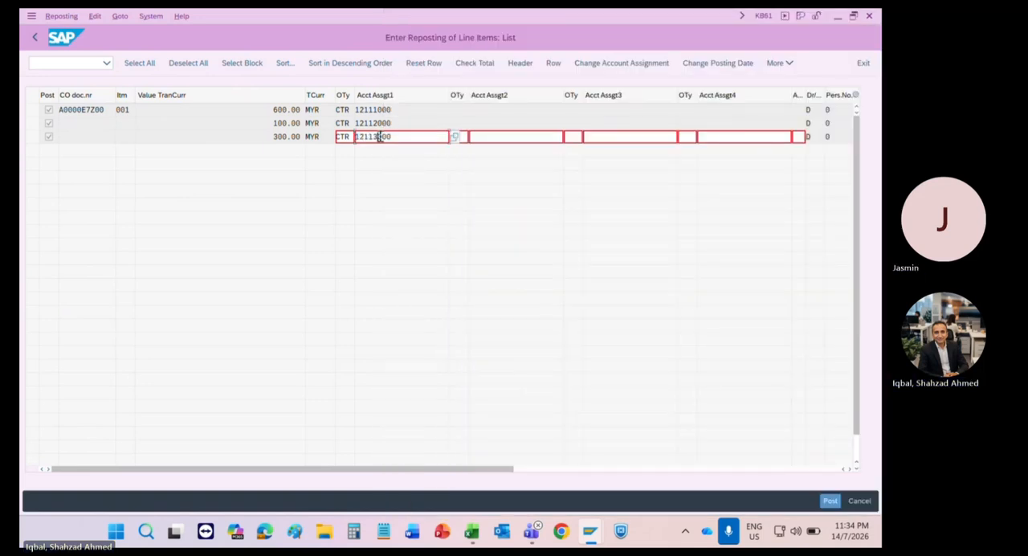
key("BackSpace")
type("1")
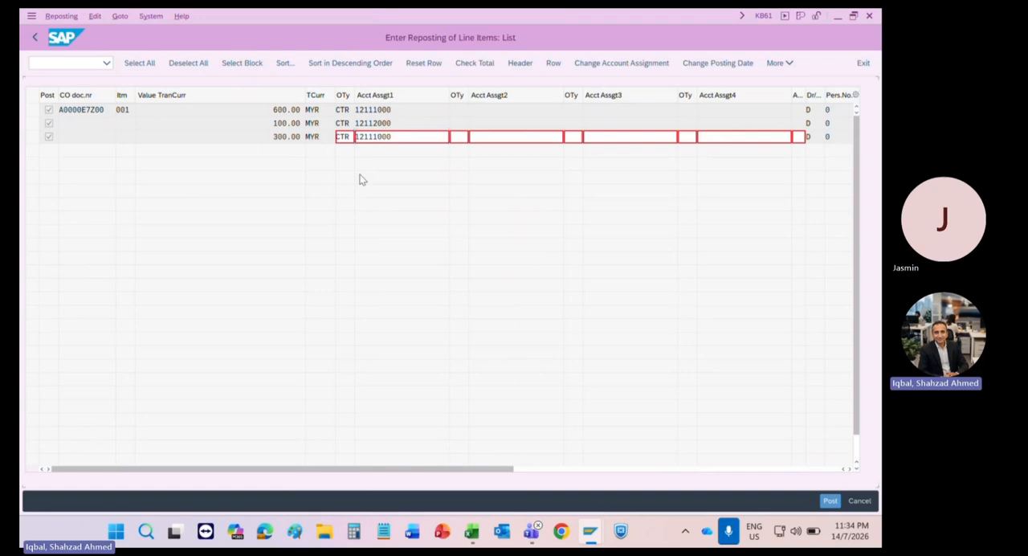
key("Return")
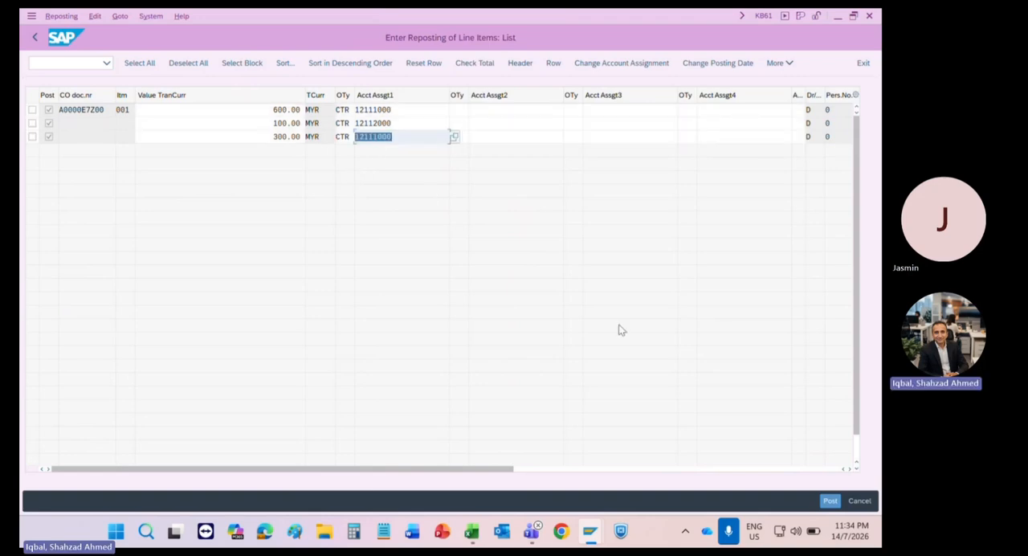
Step: Try to post the reposting and read the error's explanation and the account determination key definition
left_click(830, 500)
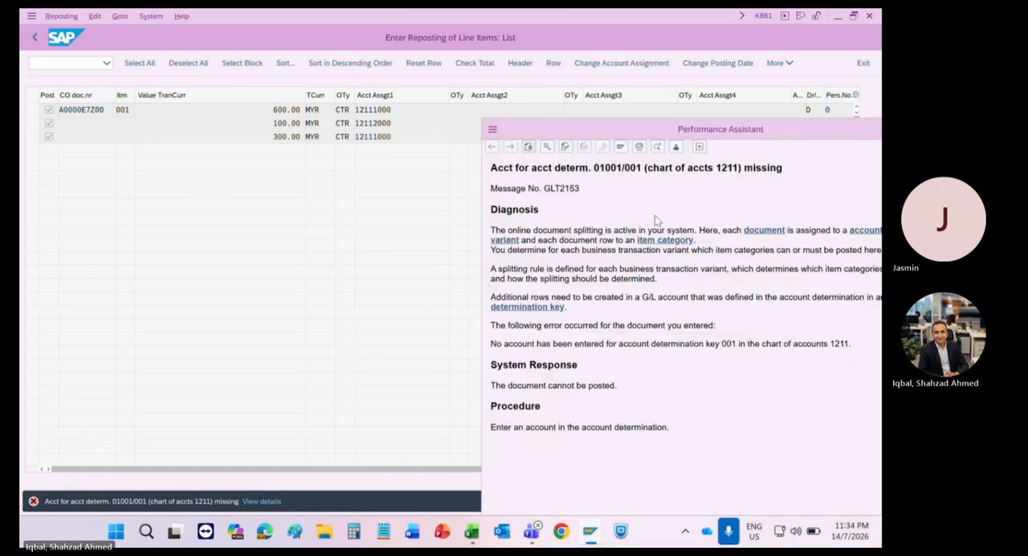
left_click_drag(726, 131, 461, 95)
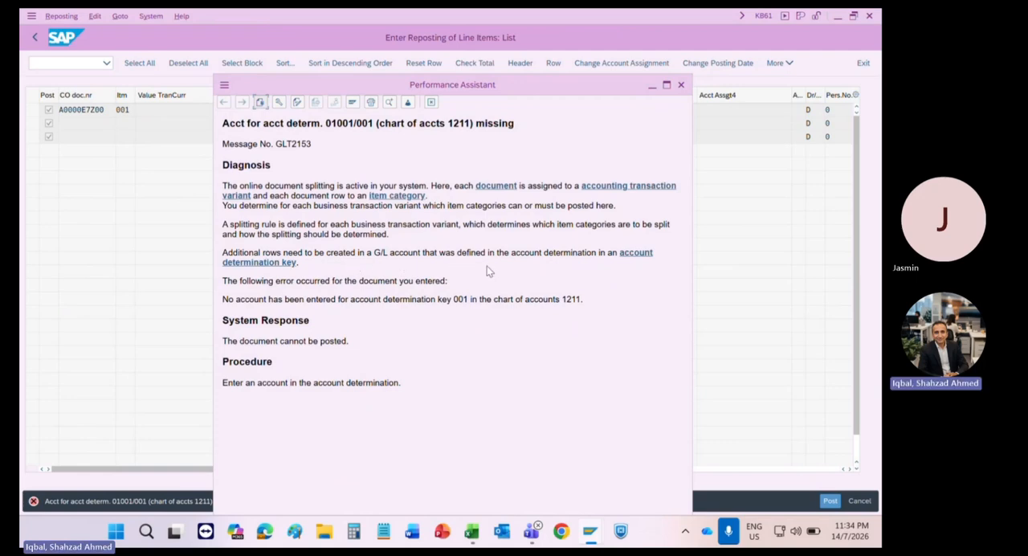
left_click(289, 265)
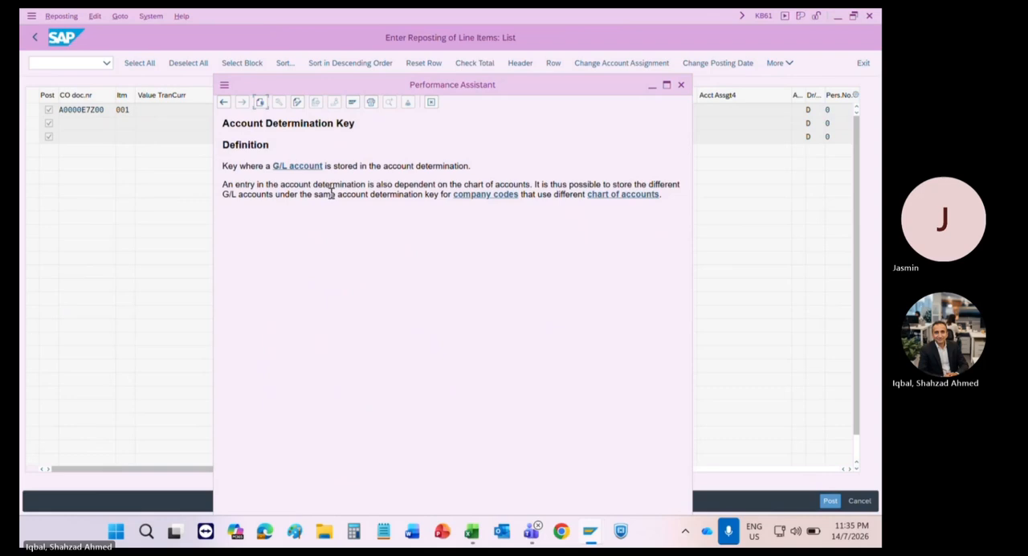
left_click(431, 103)
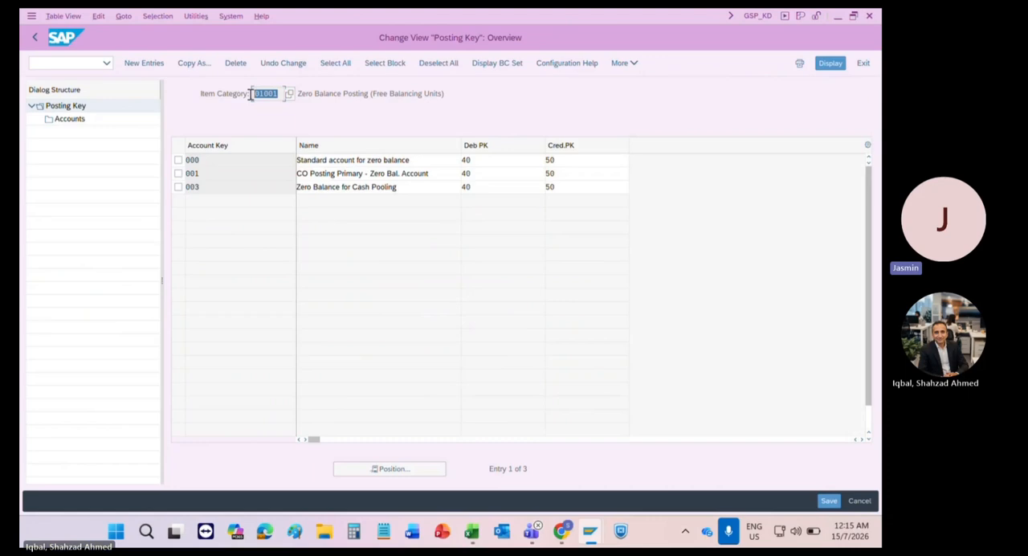
Step: Look up the G/L account assigned to account key 000 of item category 01001 in chart of accounts 1211
left_click(178, 160)
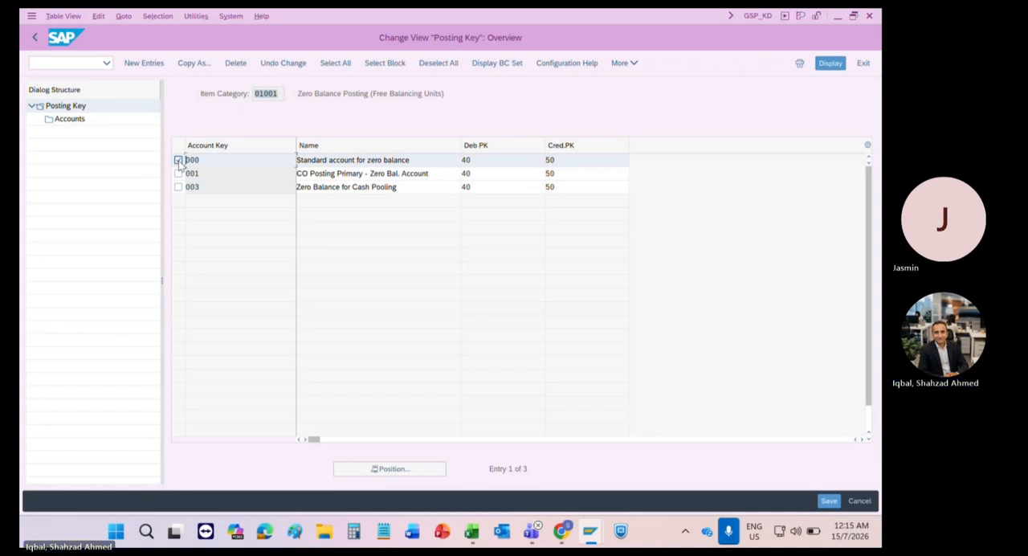
double_click(70, 123)
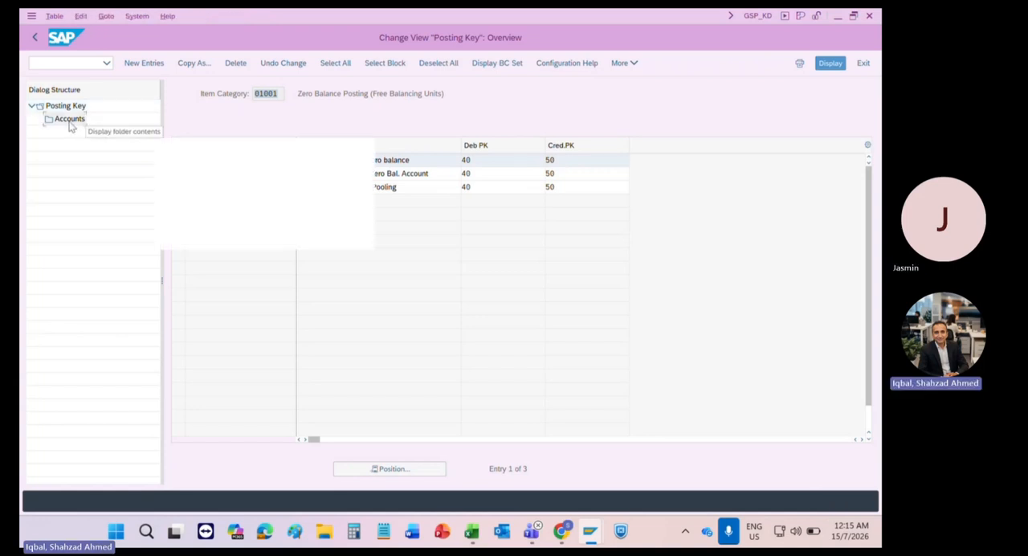
type("1211")
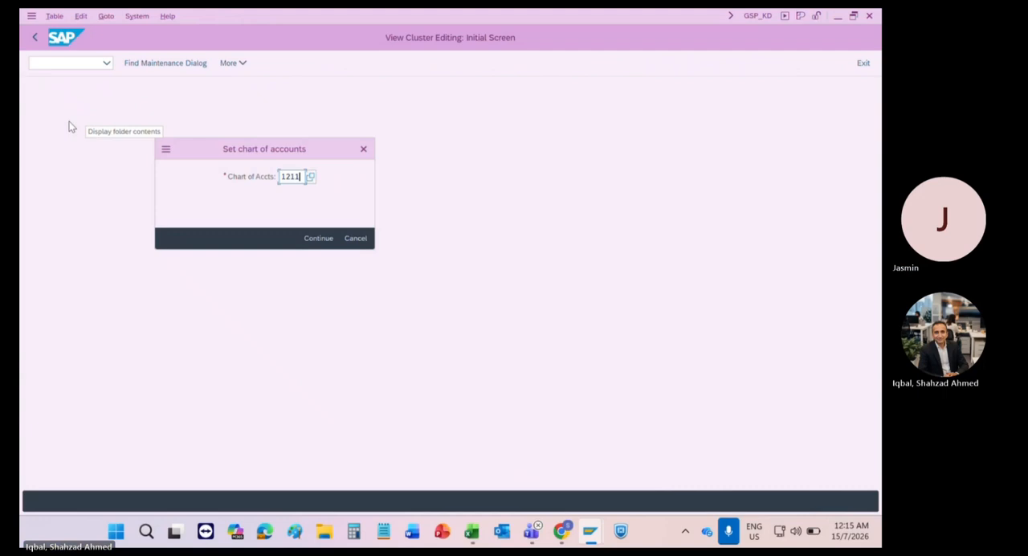
key("Return")
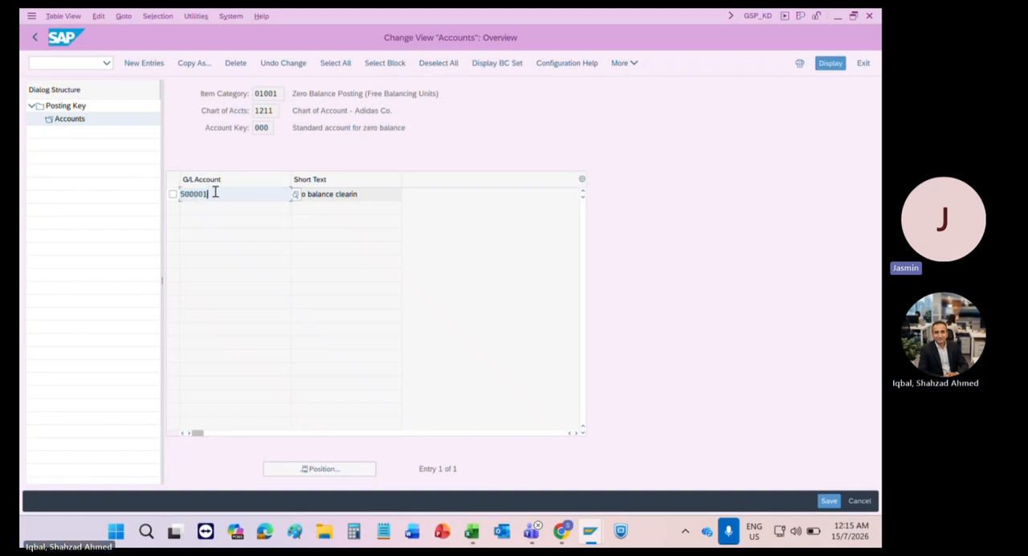
left_click(34, 36)
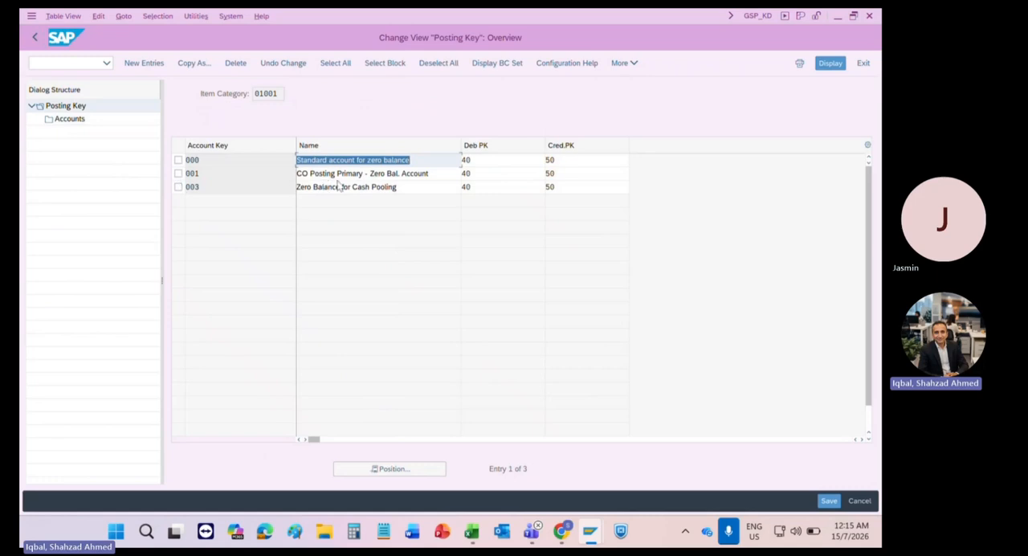
Step: Assign G/L account 500001 to account key 001 in chart of accounts 1211 and save it in the FICO configuration customizing request
left_click(178, 174)
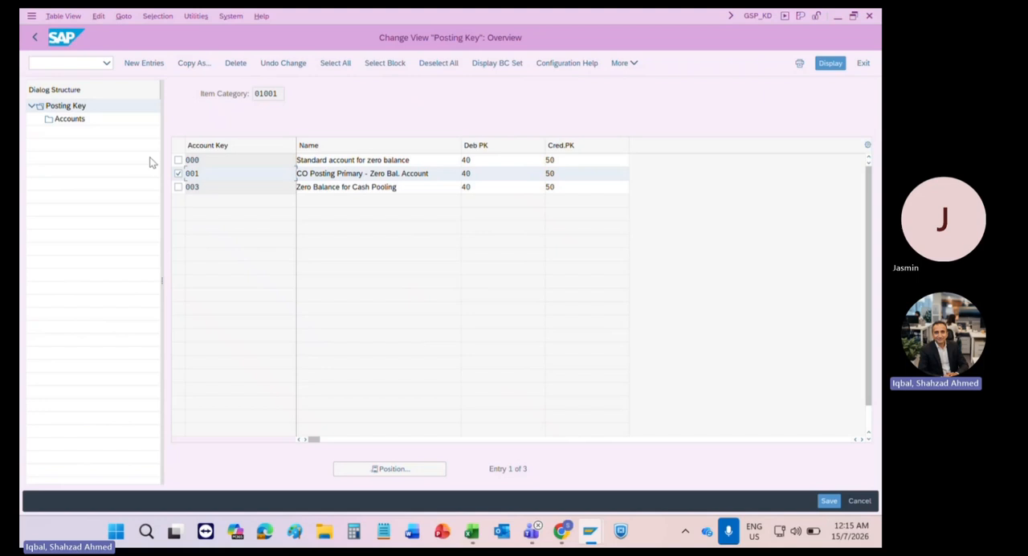
double_click(65, 121)
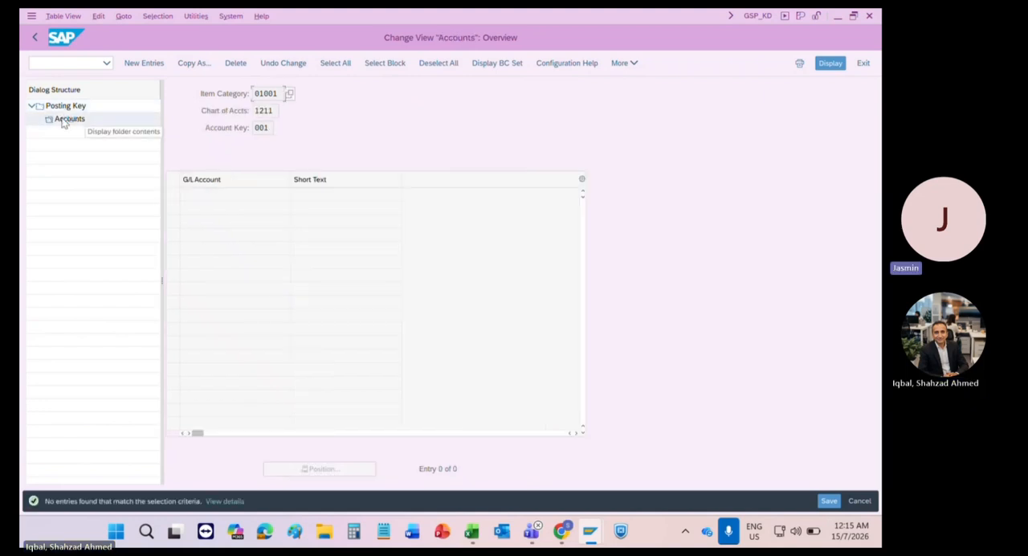
left_click(144, 63)
type("500001")
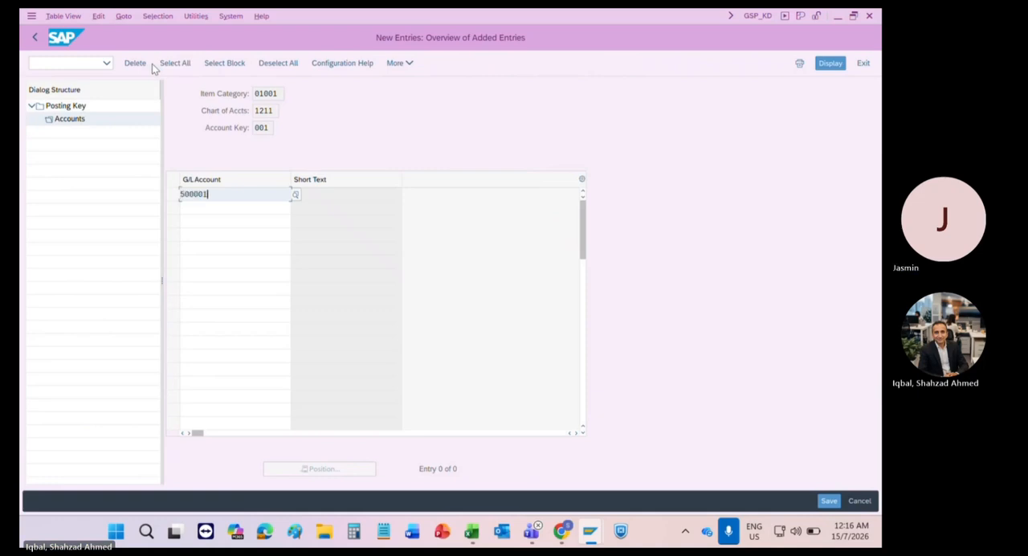
key("ctrl+s")
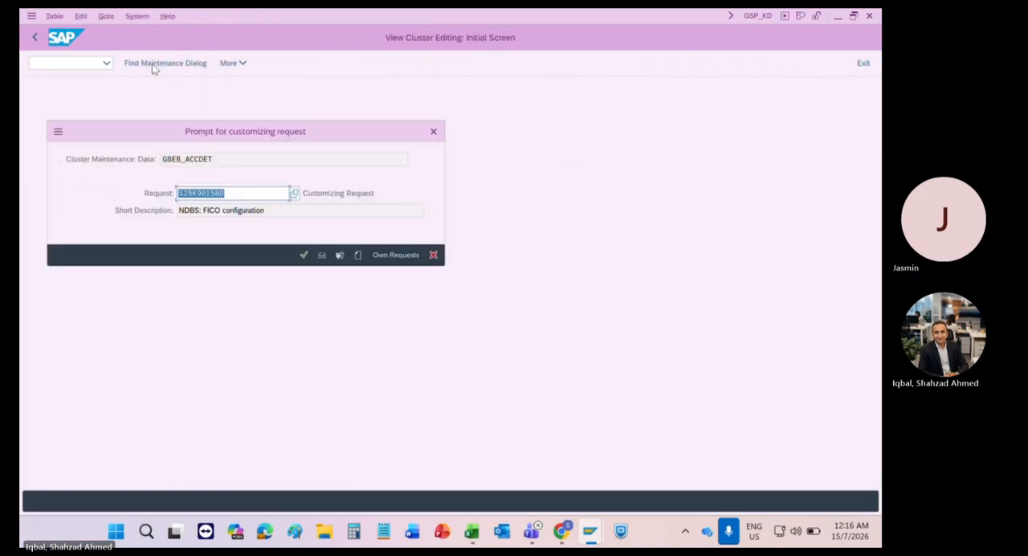
key("Return")
Step: Return to the KB61 line item reposting list and post the reposting
key("alt+Tab")
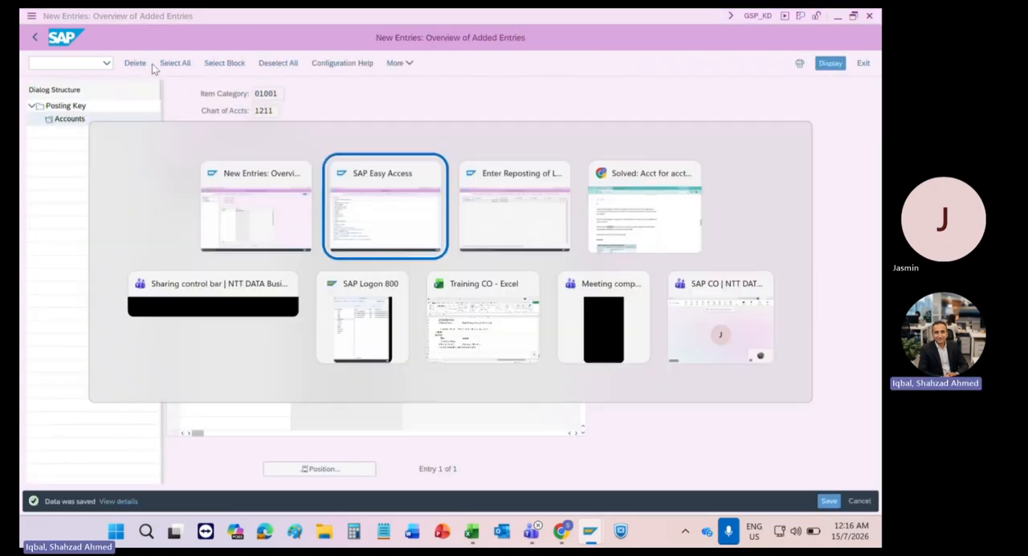
key("alt+Tab")
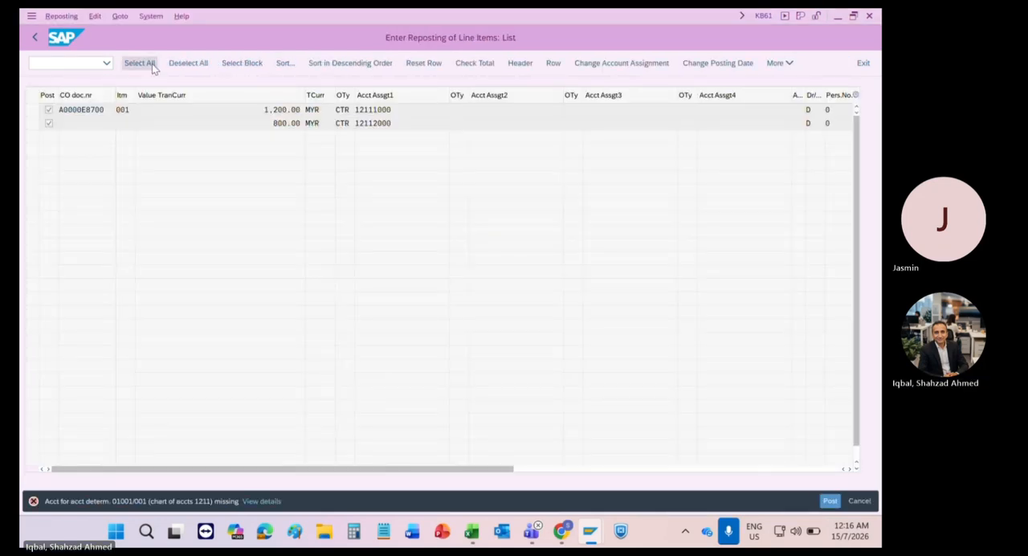
key("ctrl+s")
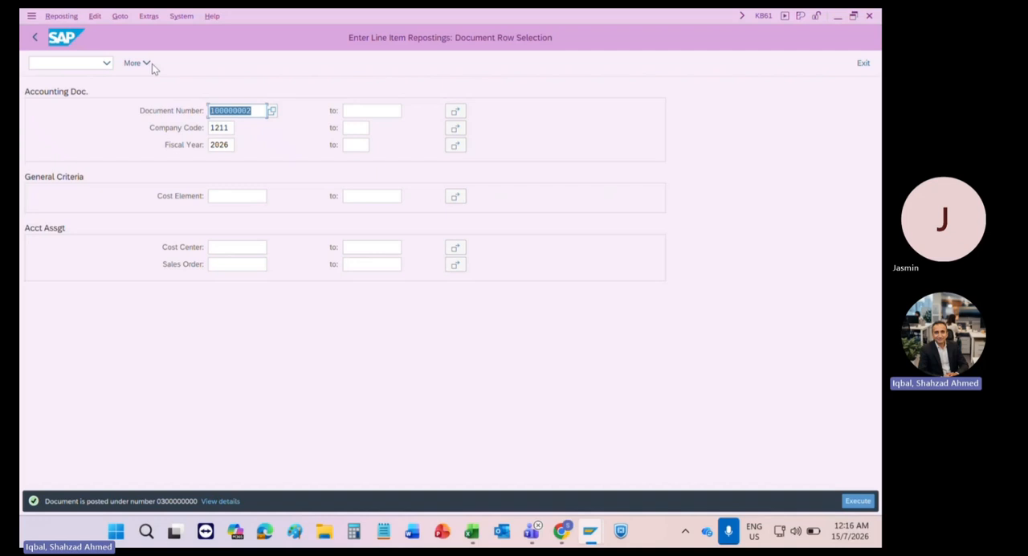
Step: Go back to the posting key overview and review item category 01001 and its account keys
key("alt+Tab")
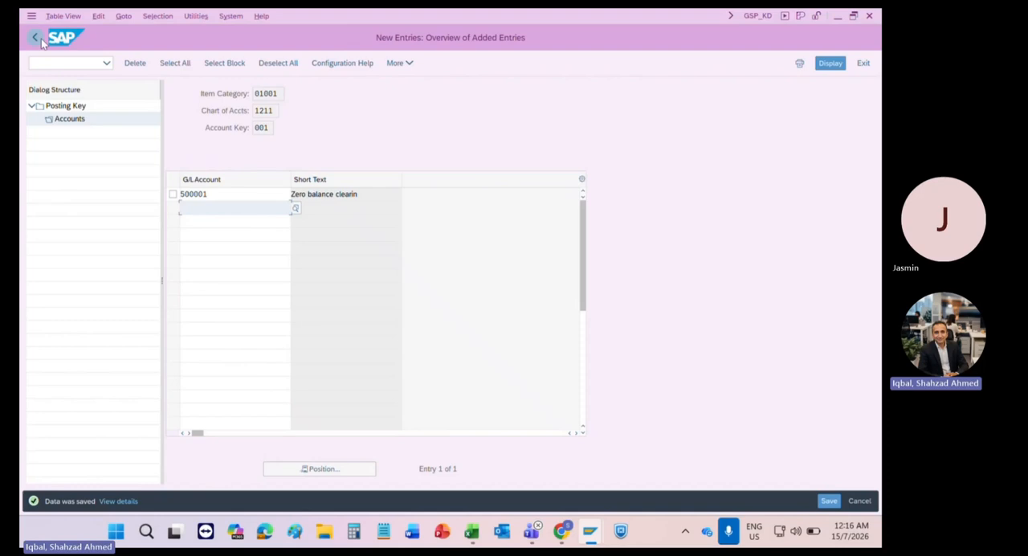
left_click(37, 38)
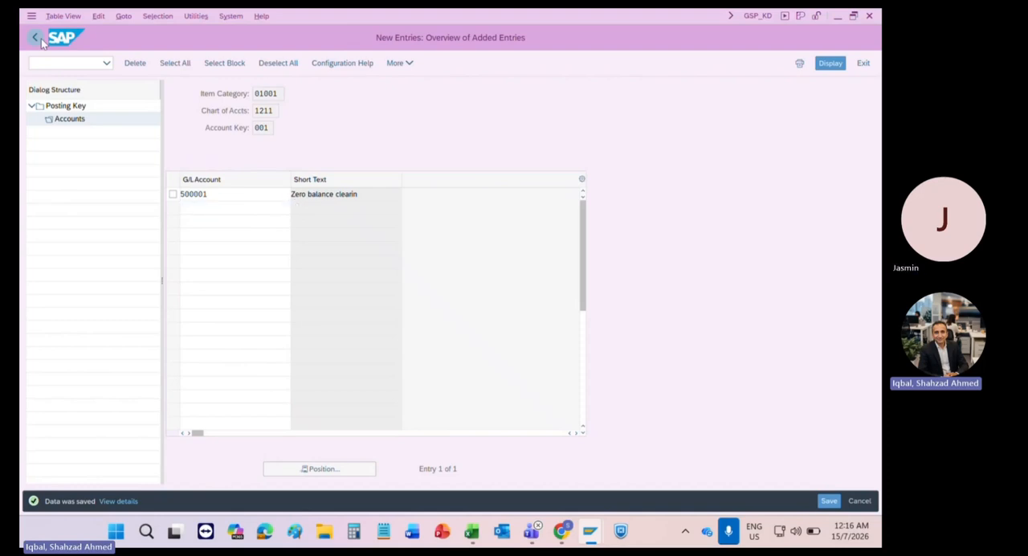
left_click(37, 39)
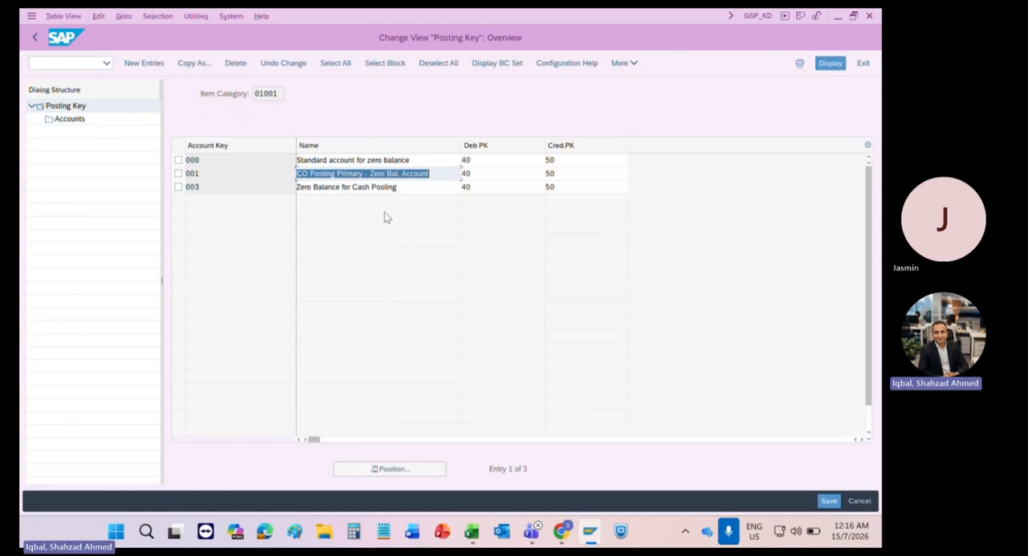
left_click_drag(403, 187, 294, 181)
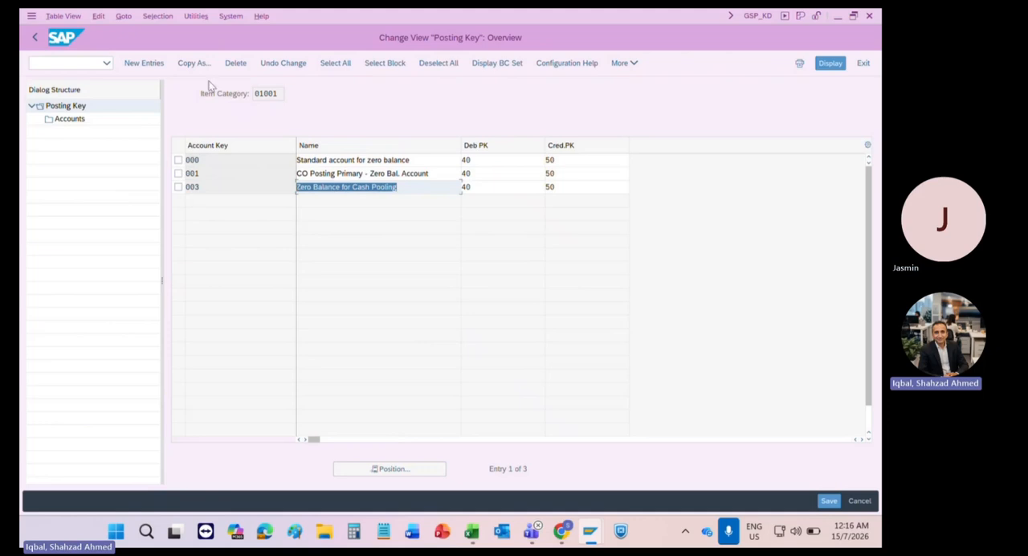
left_click_drag(281, 94, 252, 95)
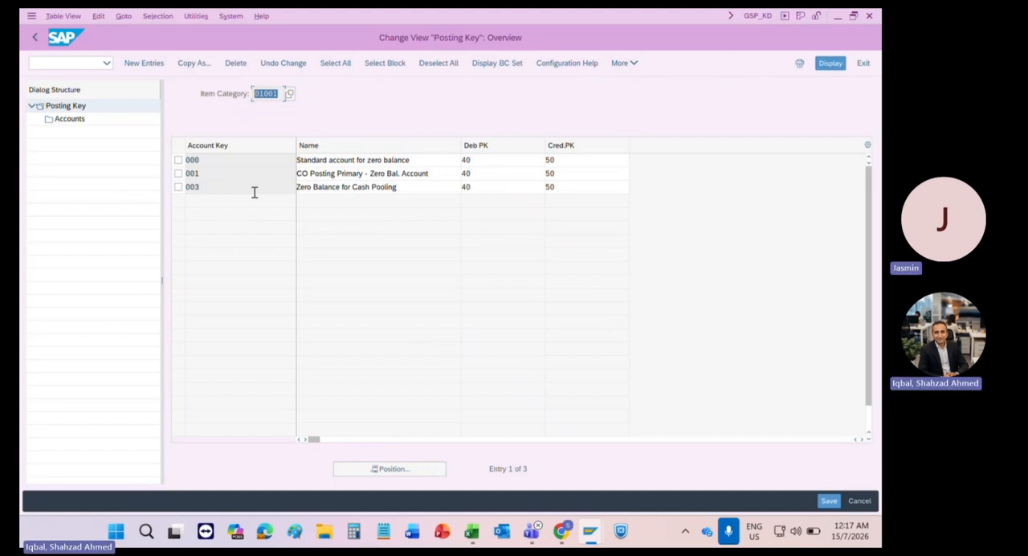
left_click(199, 161)
left_click_drag(198, 163, 180, 162)
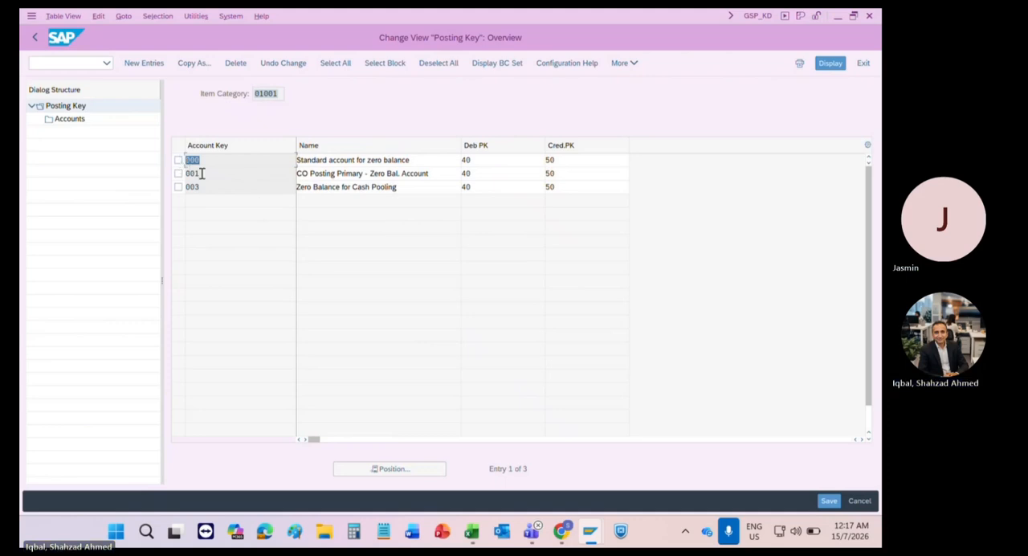
Step: Switch to the browser, review the SAP Community question on the missing account determination, and close the browser
key("alt+Tab")
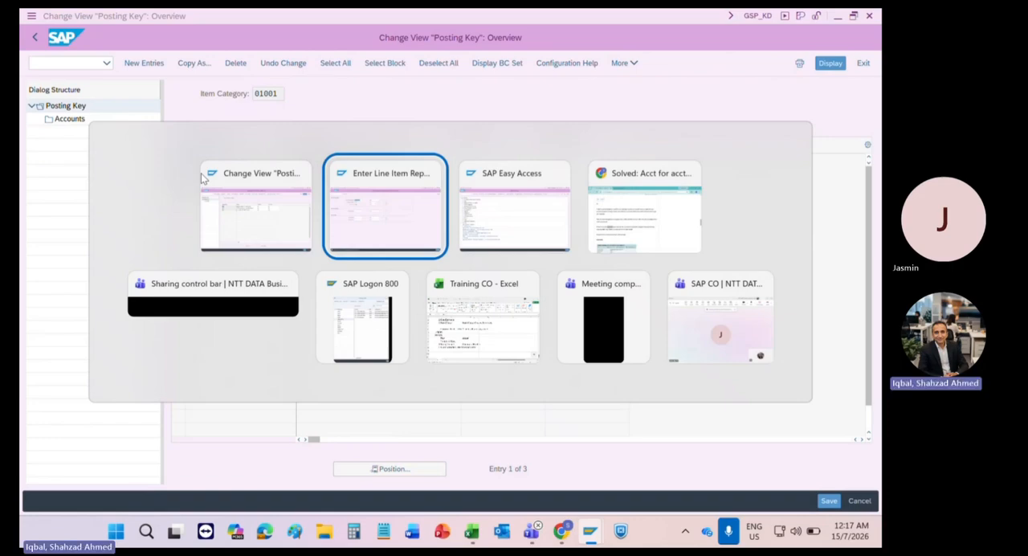
key("alt+Tab")
key("alt+Tab")
scroll(271, 173, "up", 15)
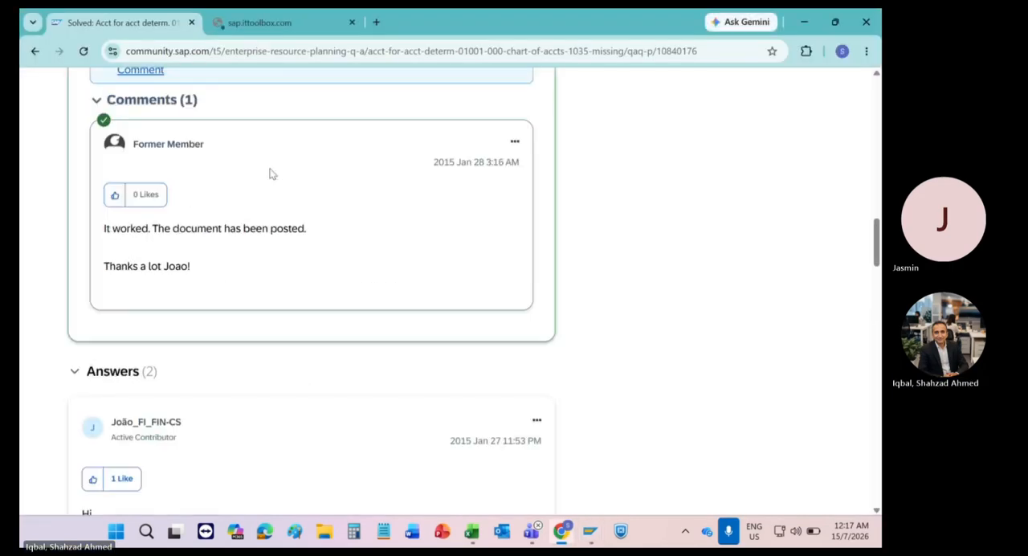
scroll(270, 174, "up", 4)
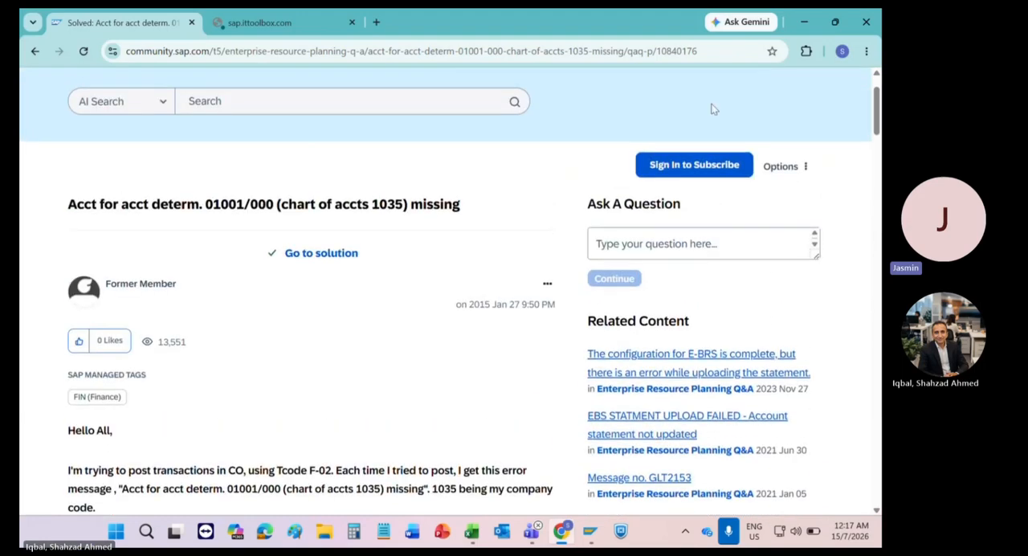
left_click(867, 24)
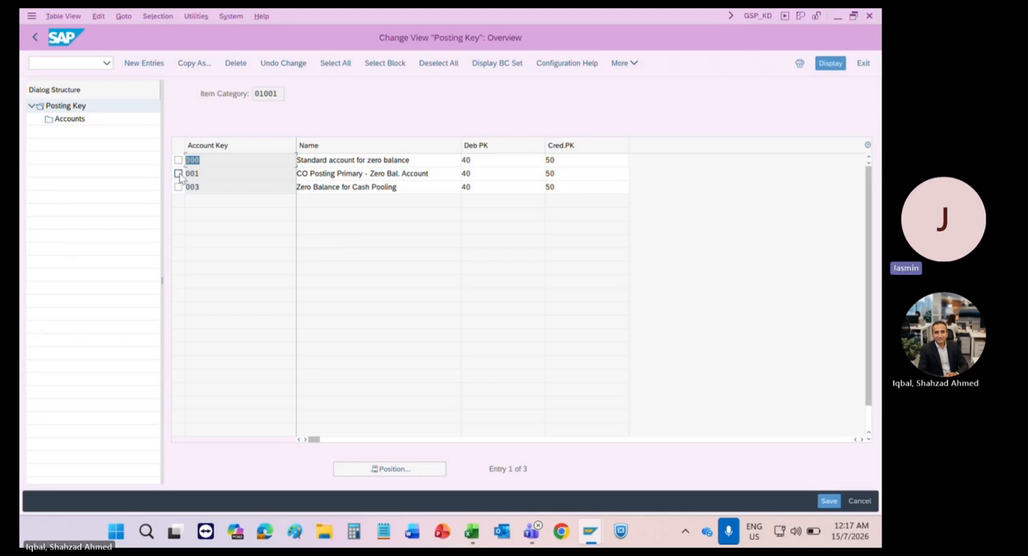
Step: Point out account keys 001 and 003, and leave the zero-balance clearing account configuration and the IMG
left_click(235, 178)
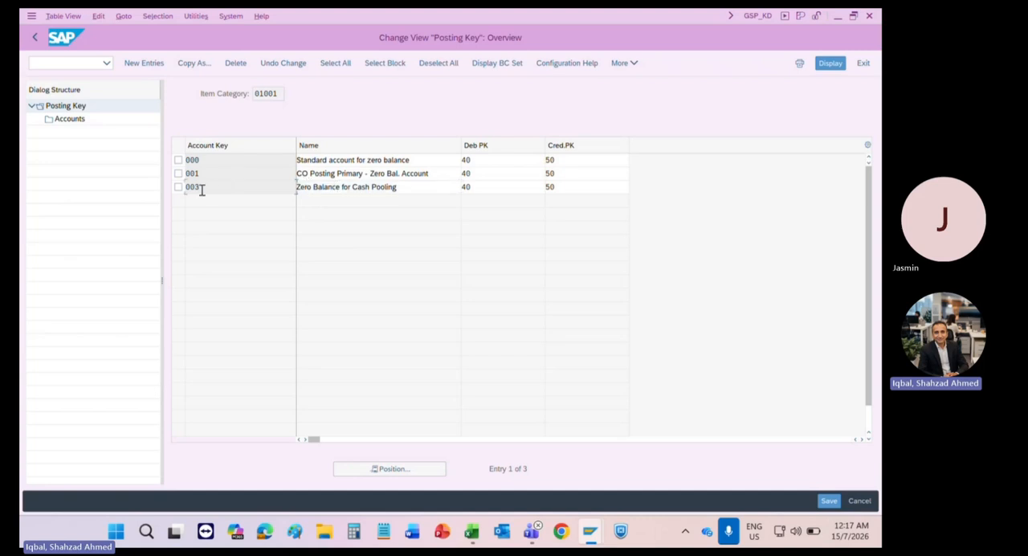
left_click_drag(202, 189, 180, 188)
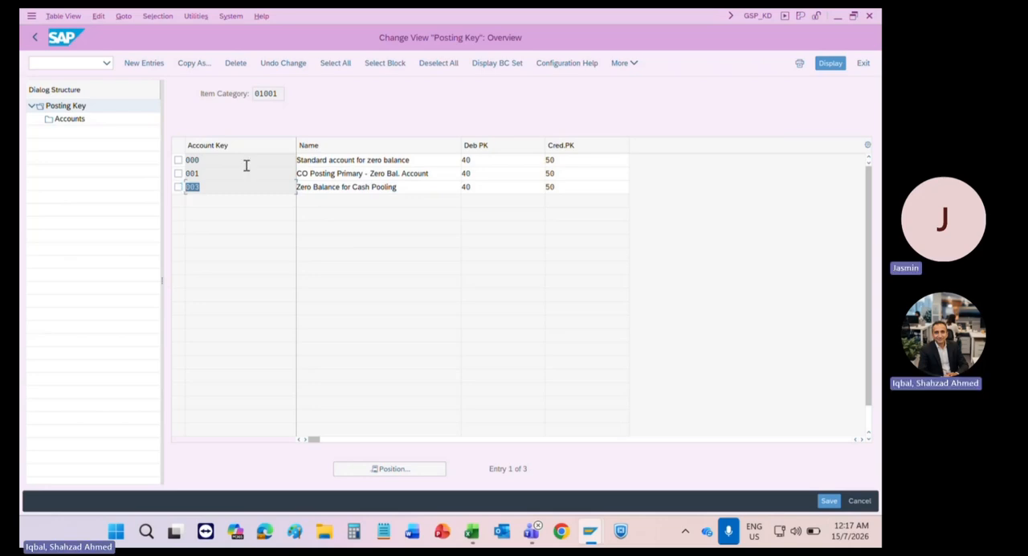
left_click(862, 62)
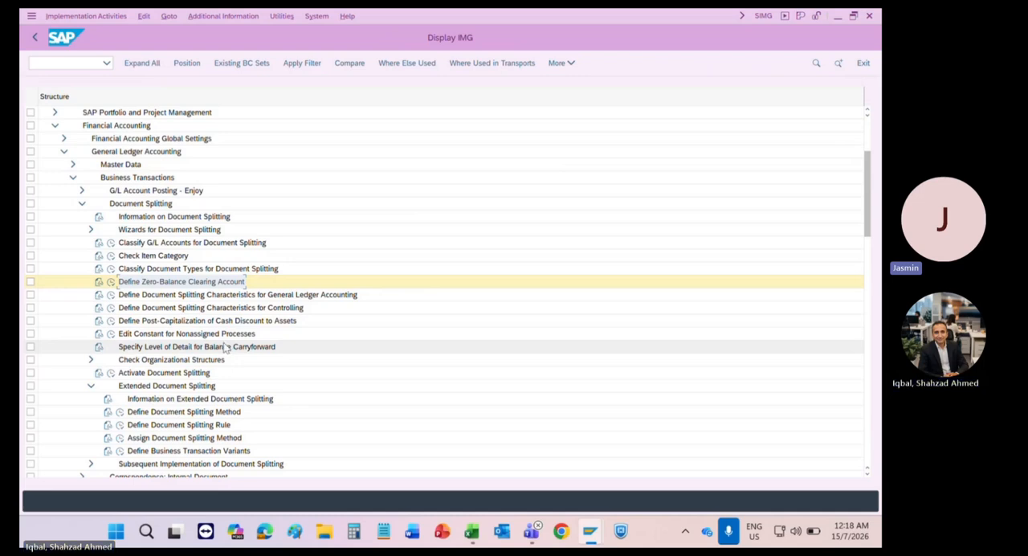
left_click(34, 38)
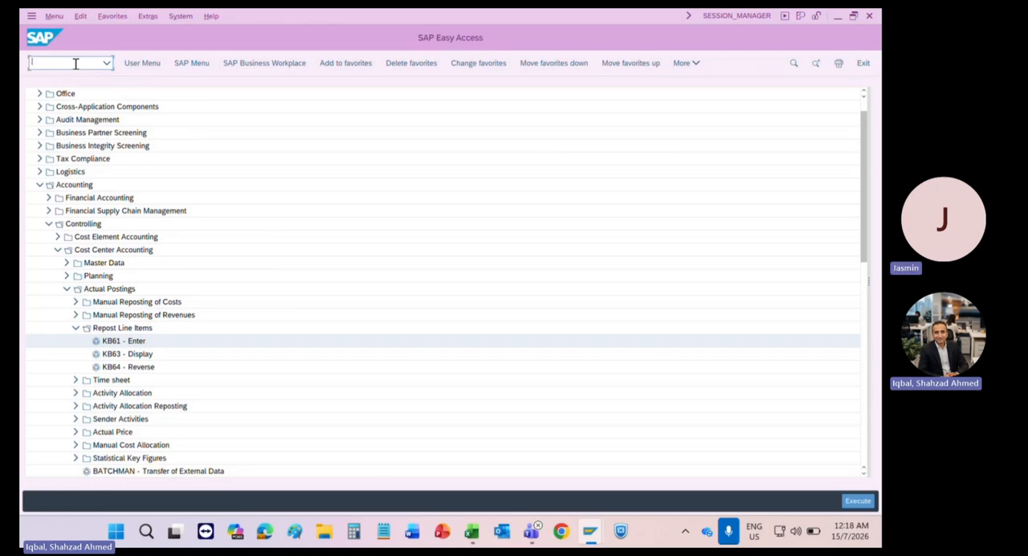
Step: Run transaction KSB1 for controlling area 1211 with no cost center restriction to list the actual cost line items
type("KSB1")
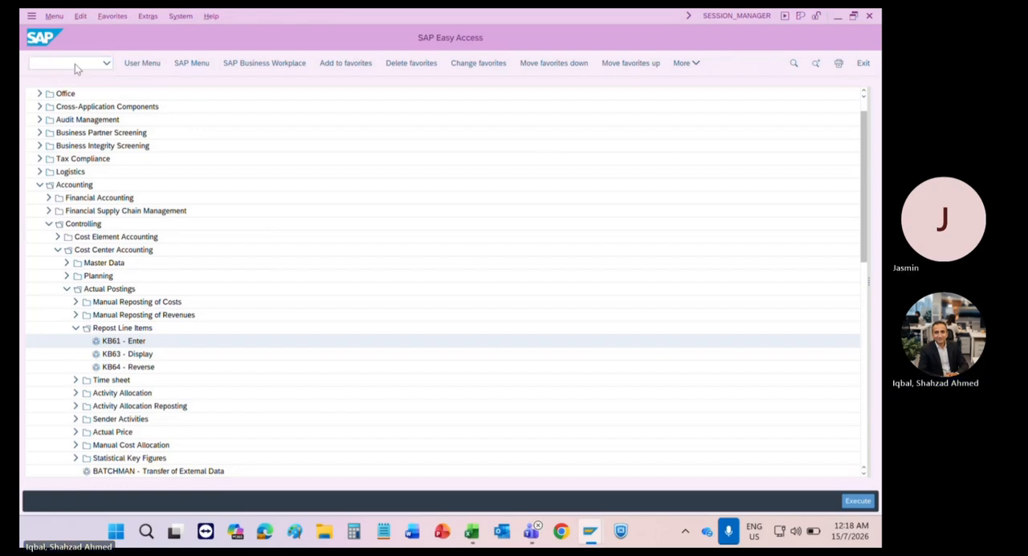
key("Return")
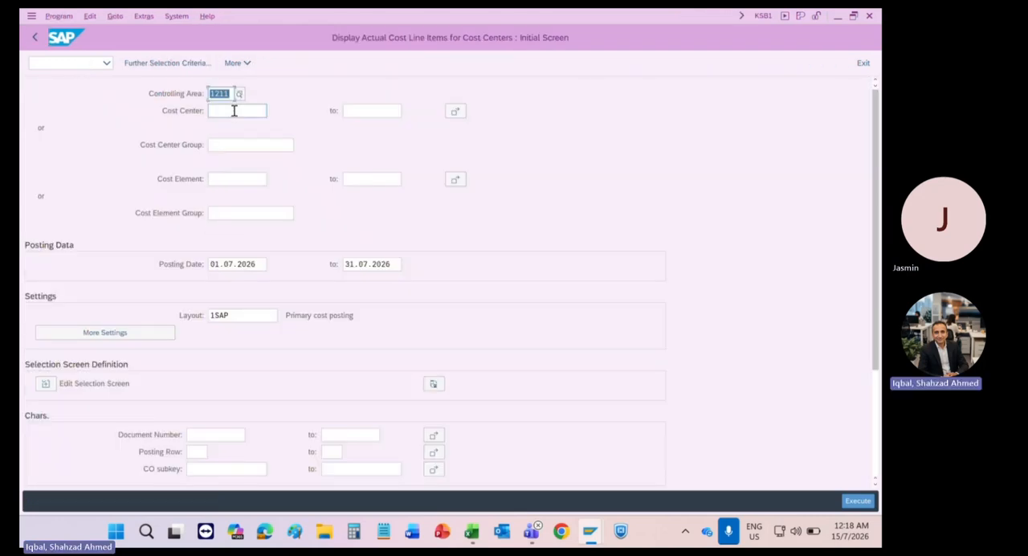
left_click(234, 111)
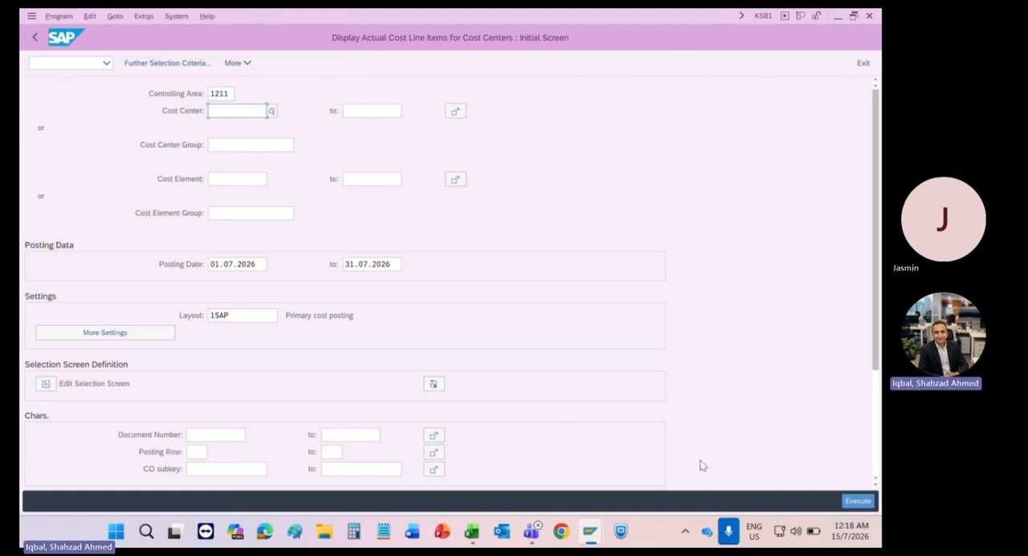
left_click(855, 501)
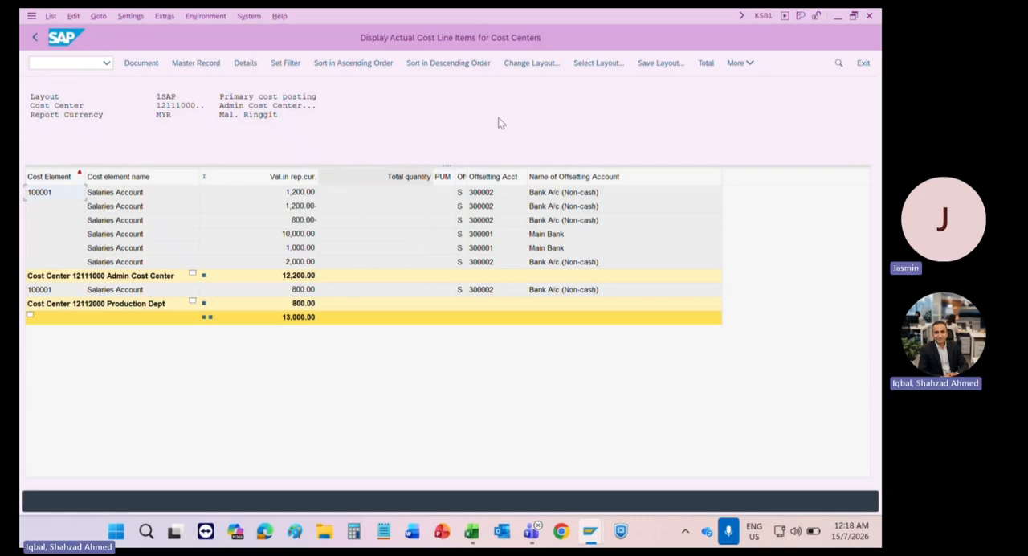
Step: Sort the layout's column set by name and add all its available columns to the displayed columns of the cost line item list
left_click(531, 63)
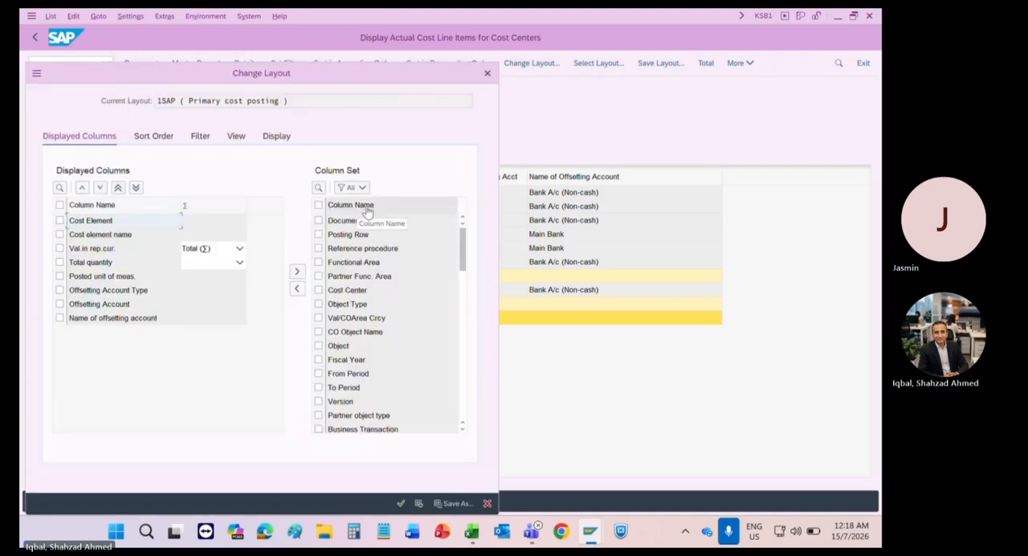
left_click(366, 207)
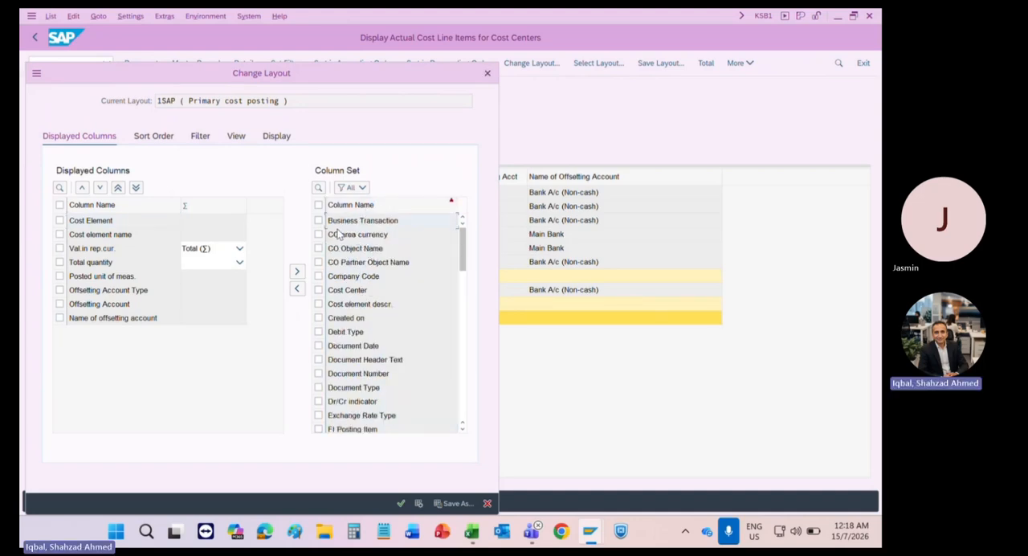
scroll(350, 337, "down", 5)
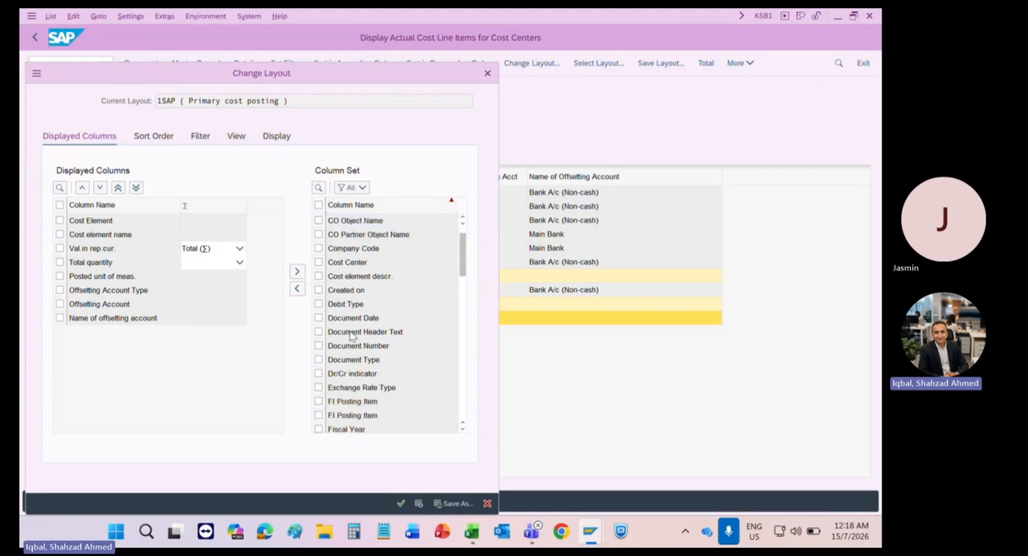
scroll(351, 337, "down", 10)
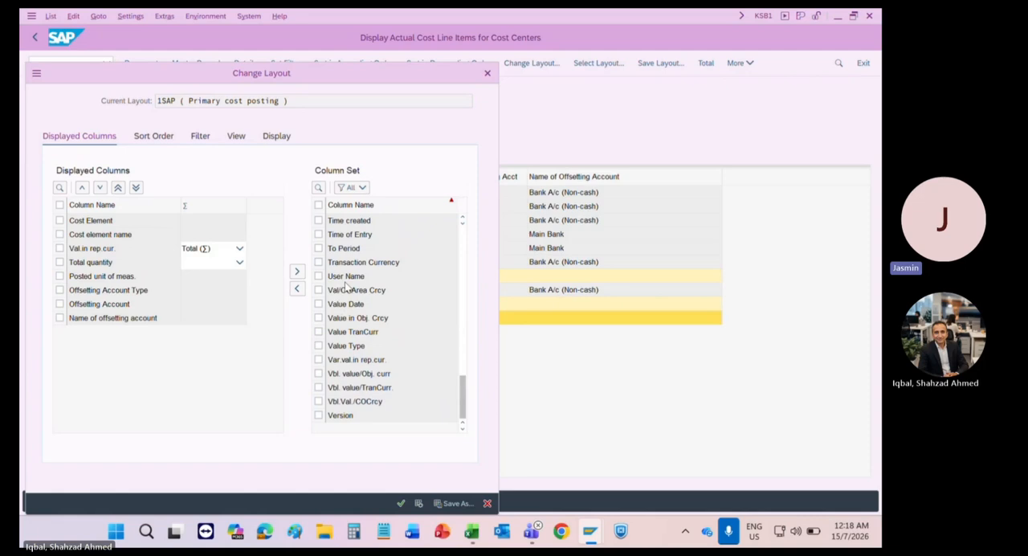
scroll(345, 289, "up", 3)
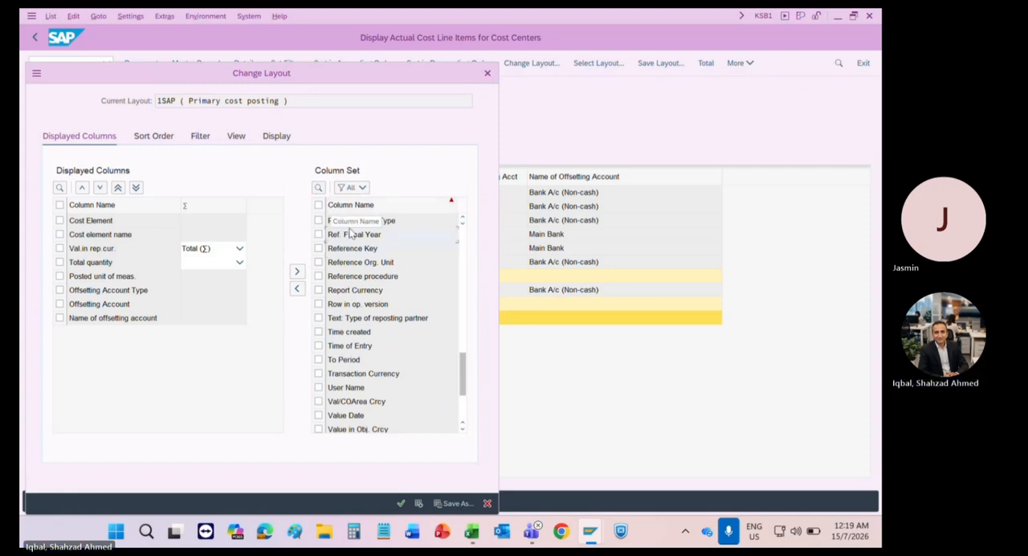
key("ctrl+a")
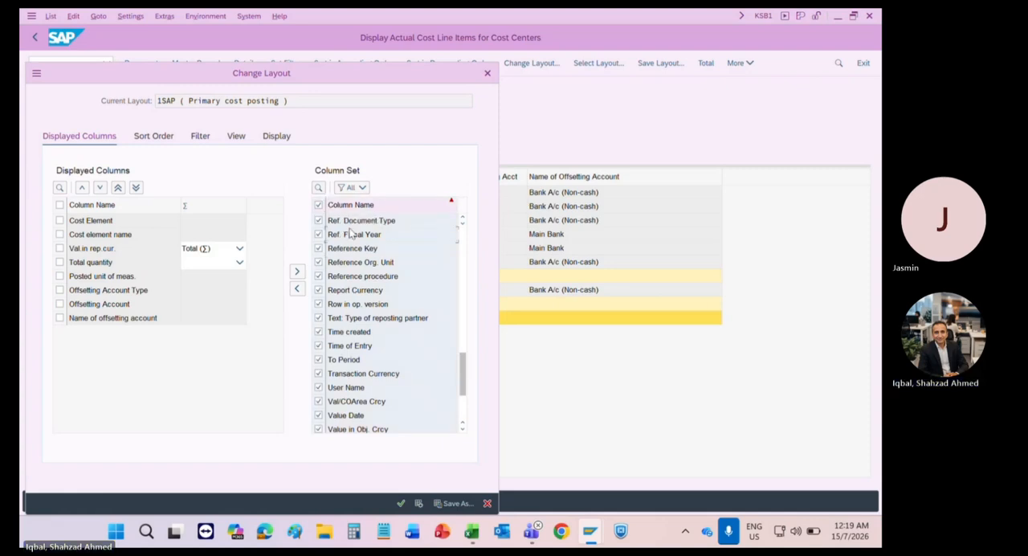
left_click(296, 288)
left_click(401, 503)
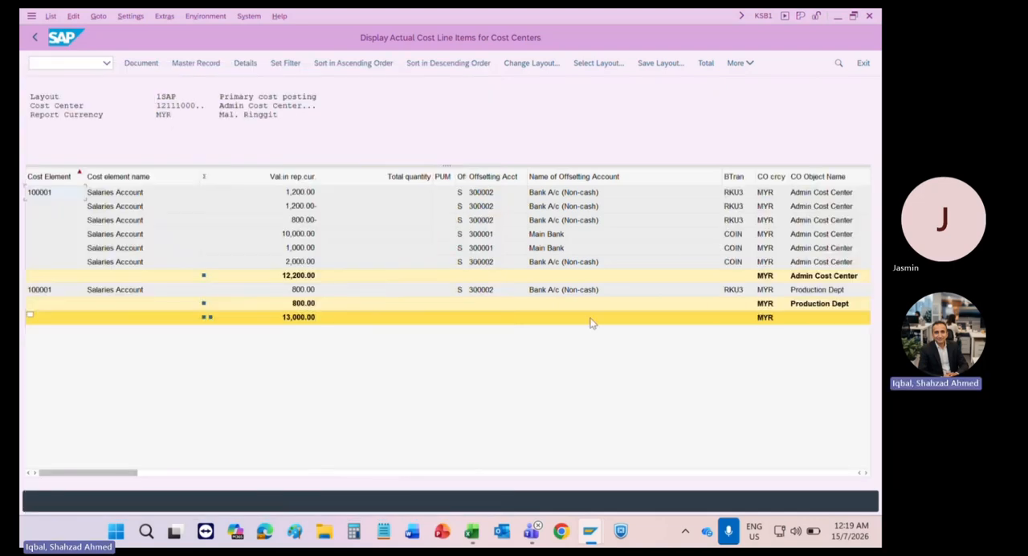
Step: Move the business transaction column directly after the cost element name column
left_click(731, 175)
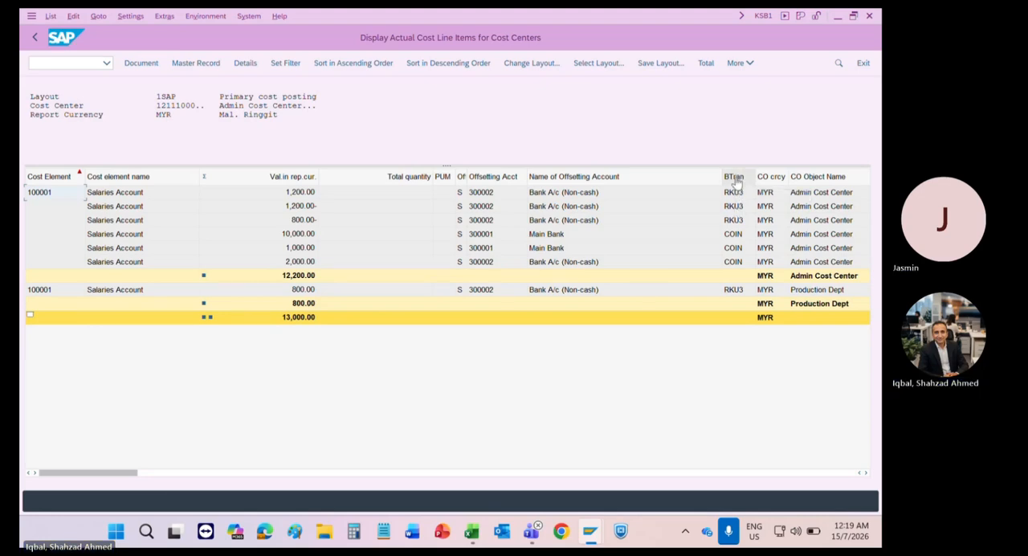
left_click(670, 179, "ctrl")
left_click(734, 180)
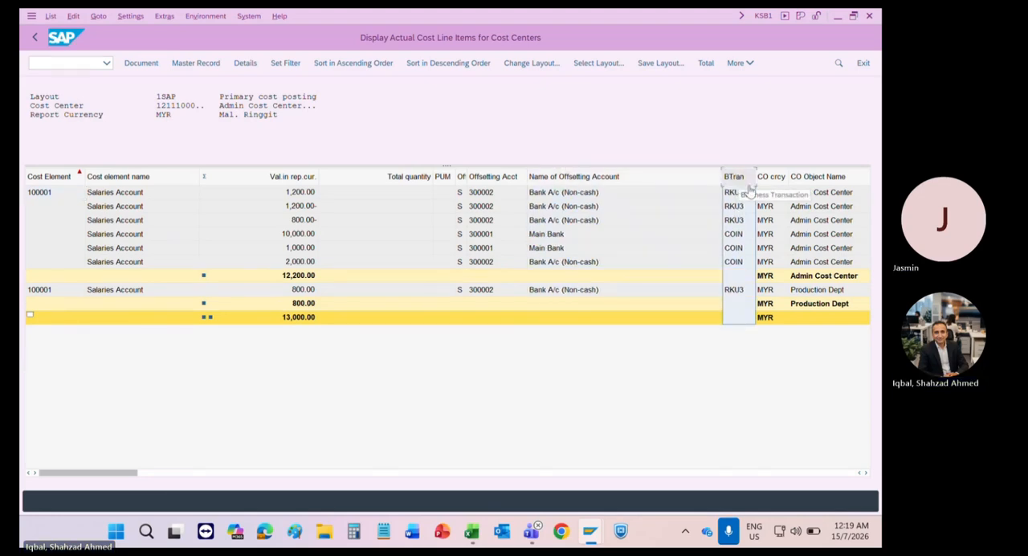
left_click_drag(746, 180, 264, 173)
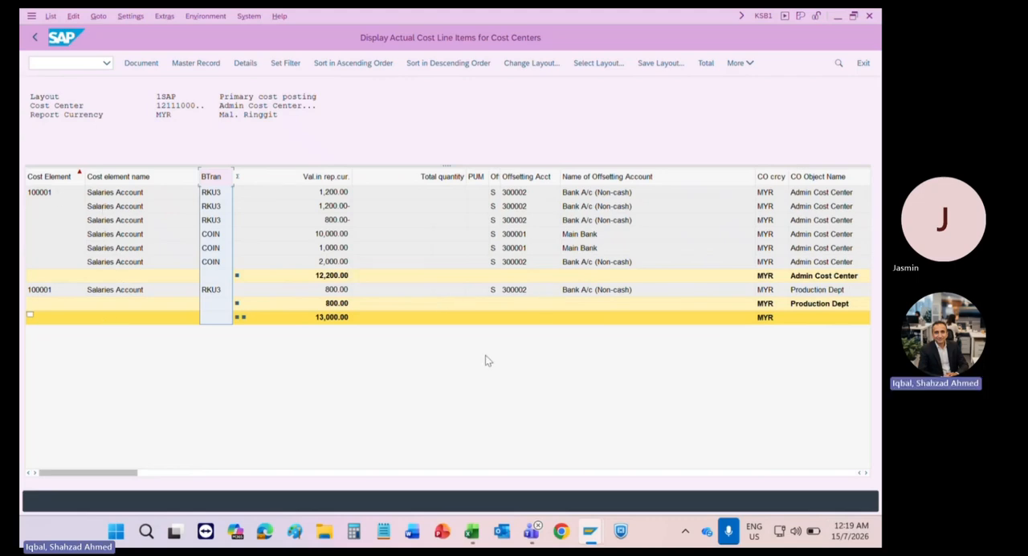
Step: Move the Cost Center column in front of the business transaction column and widen the business transaction column to fit its full heading
left_click(845, 474)
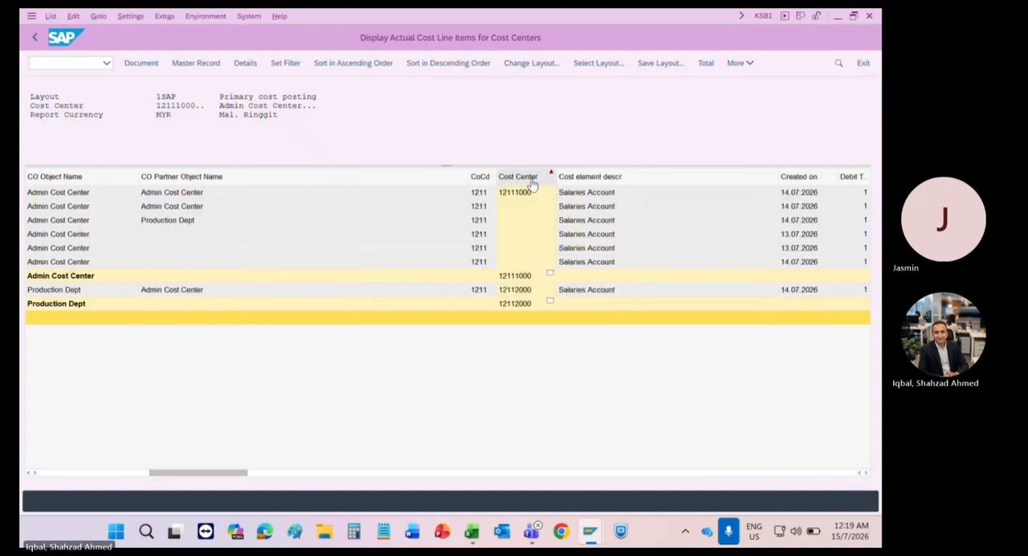
left_click_drag(530, 182, 209, 219)
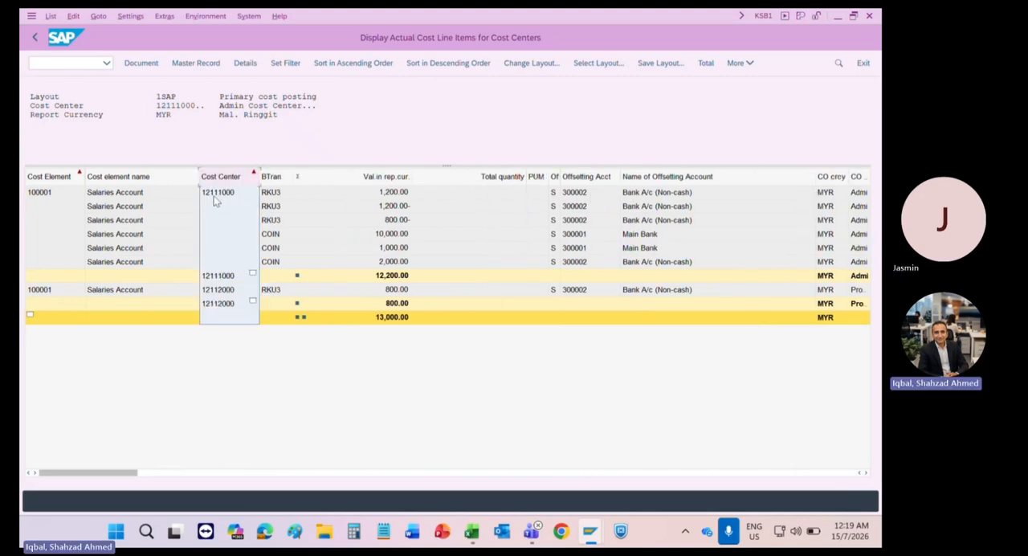
left_click(271, 196)
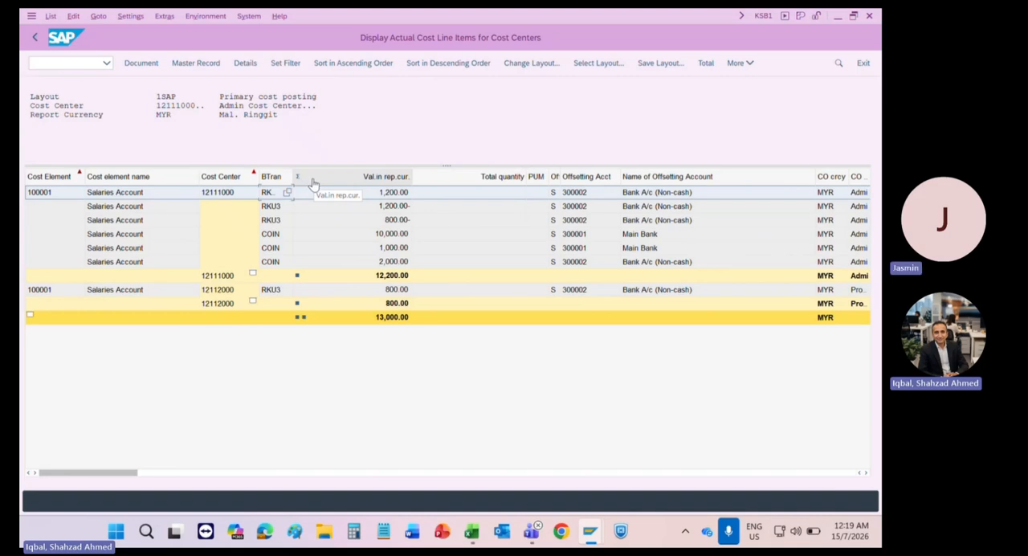
left_click_drag(294, 176, 317, 176)
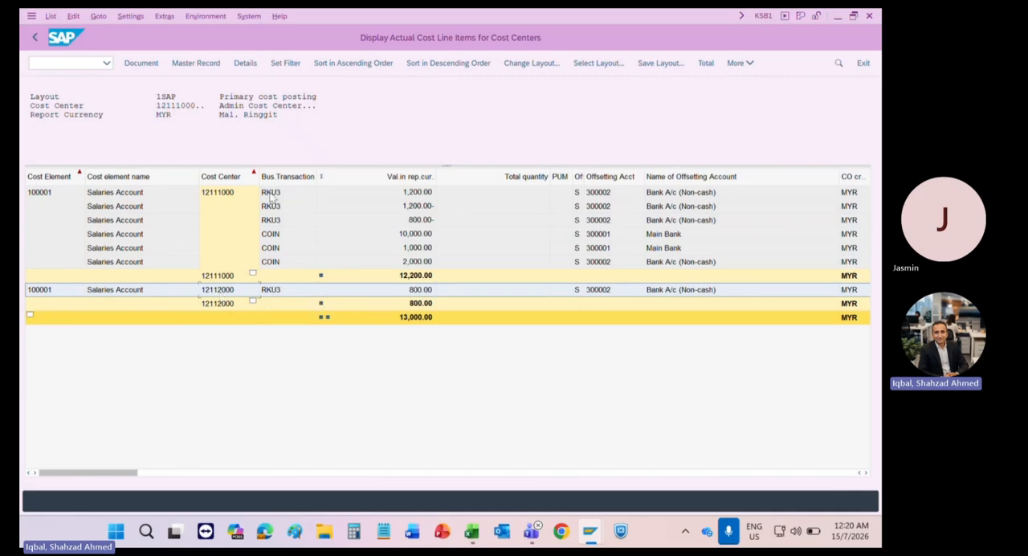
Step: Compare the original COIN postings with the RKU3 reposting amounts on cost centers 12111000 and 12112000
left_click(409, 209)
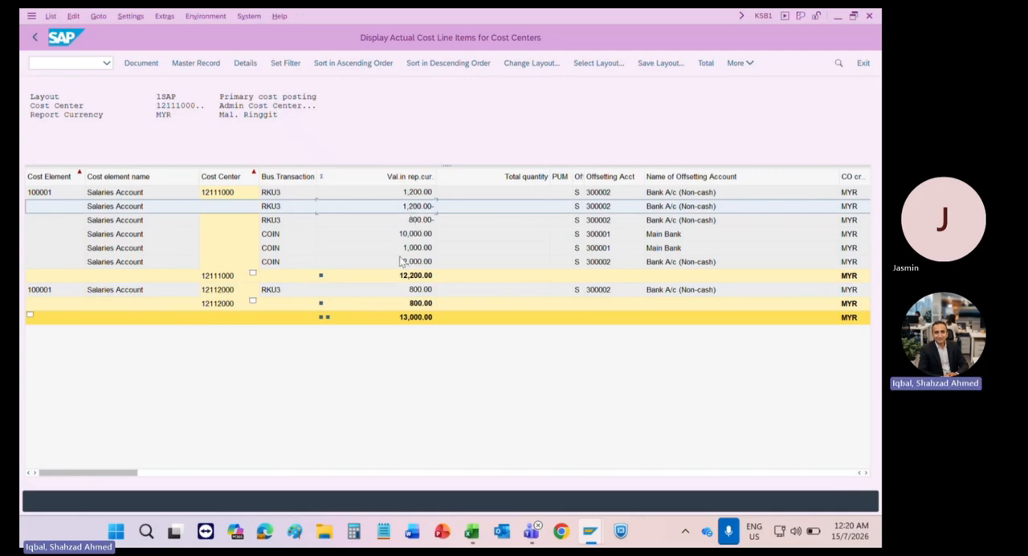
left_click(219, 197)
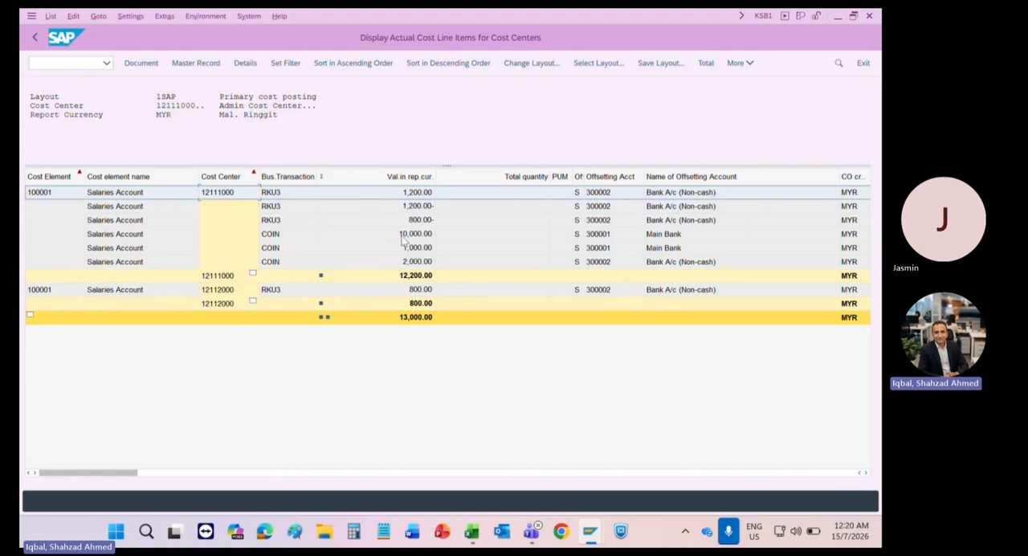
left_click(405, 236)
left_click(402, 251)
left_click(403, 263)
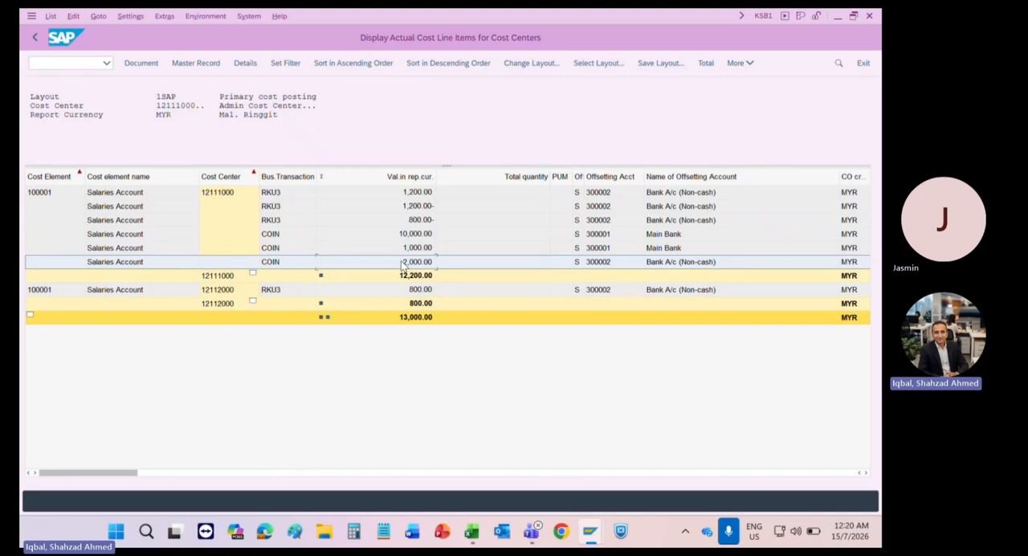
left_click(400, 292)
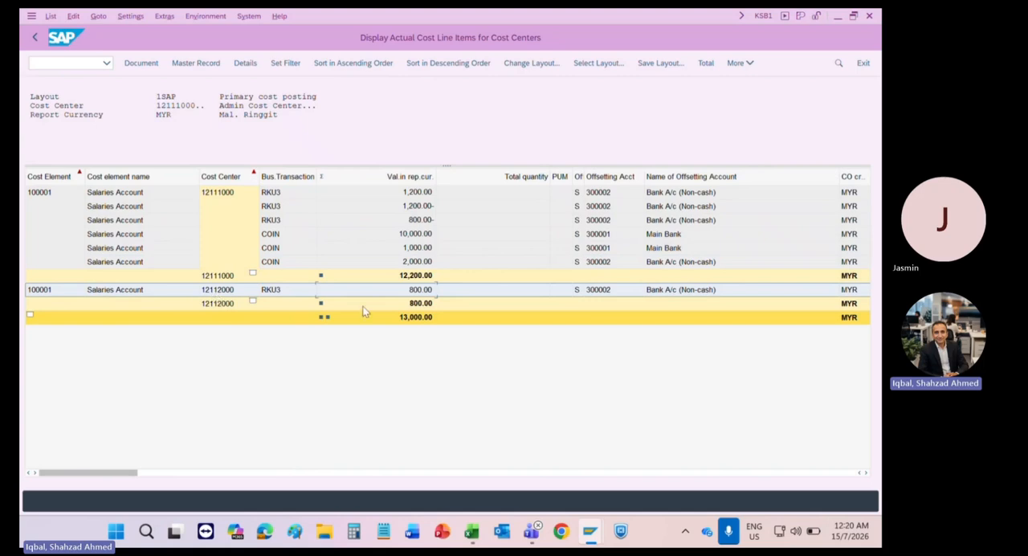
left_click(215, 194)
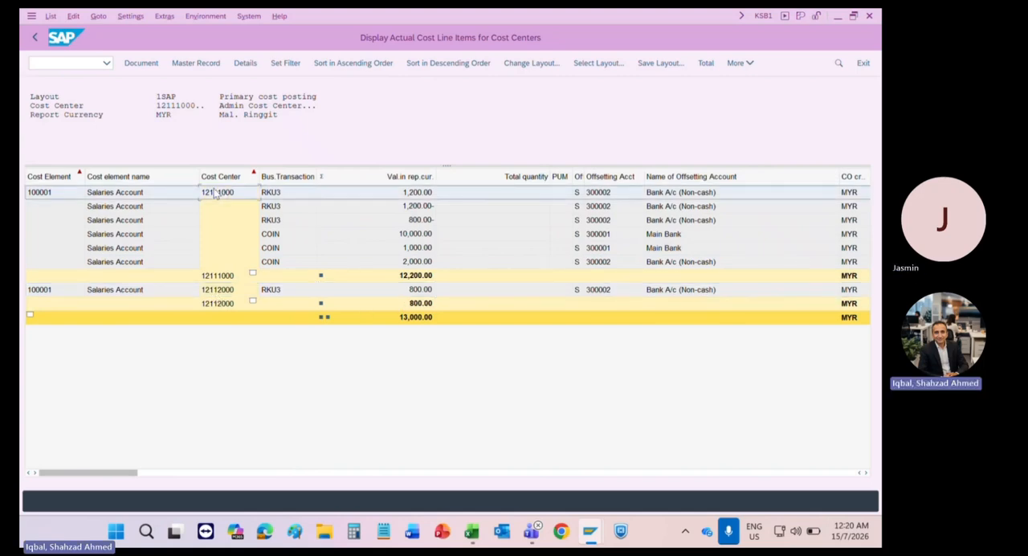
left_click(410, 264)
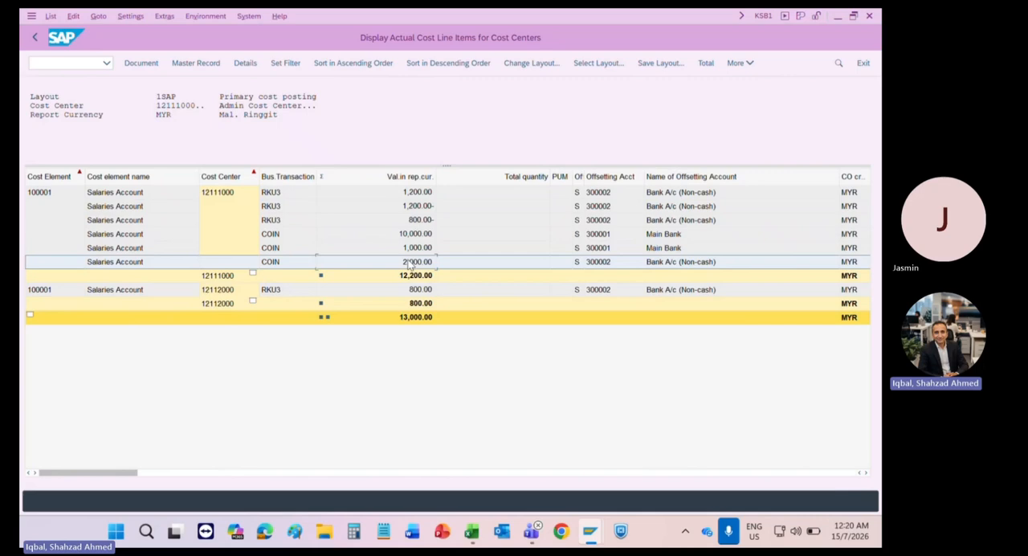
left_click(409, 224)
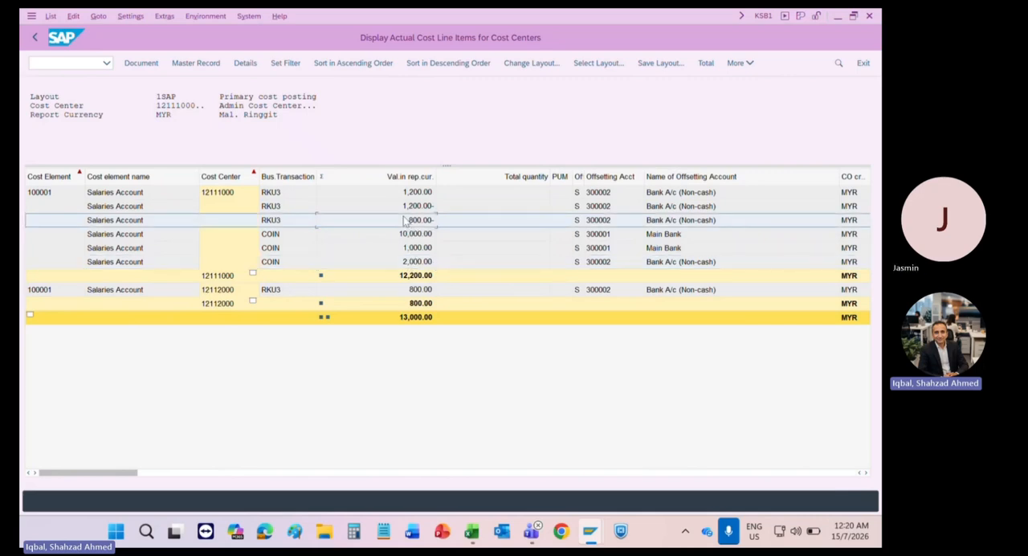
left_click(411, 208)
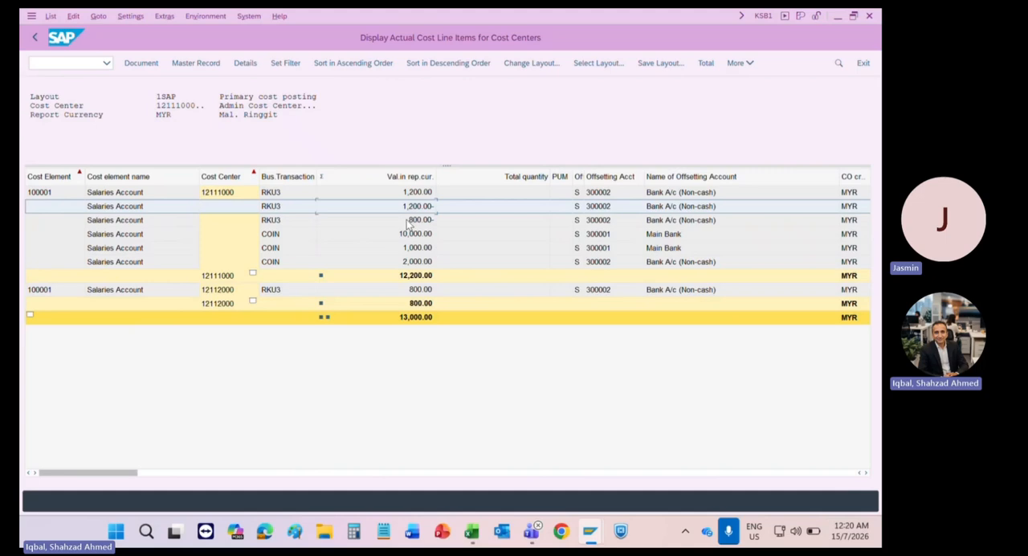
left_click(411, 196)
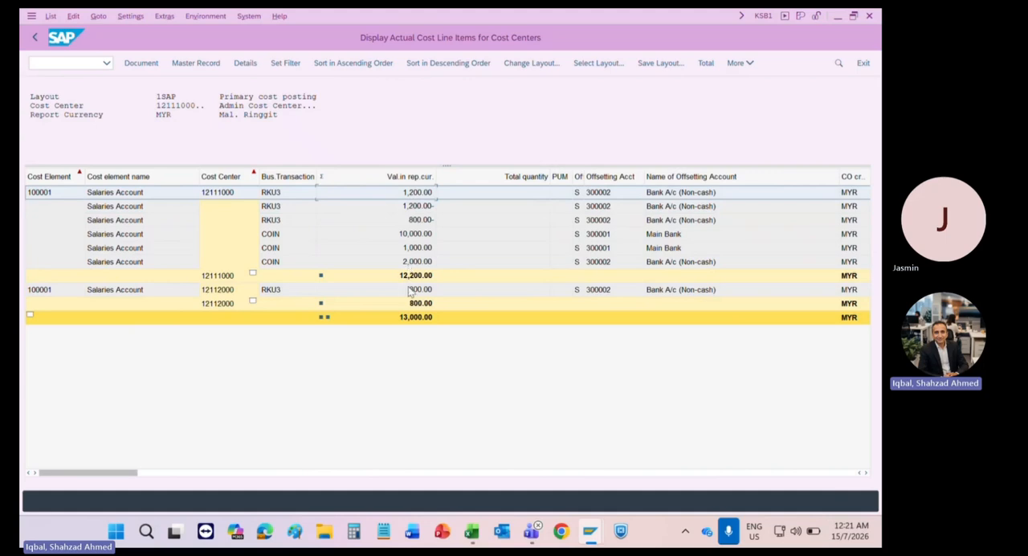
left_click(411, 292)
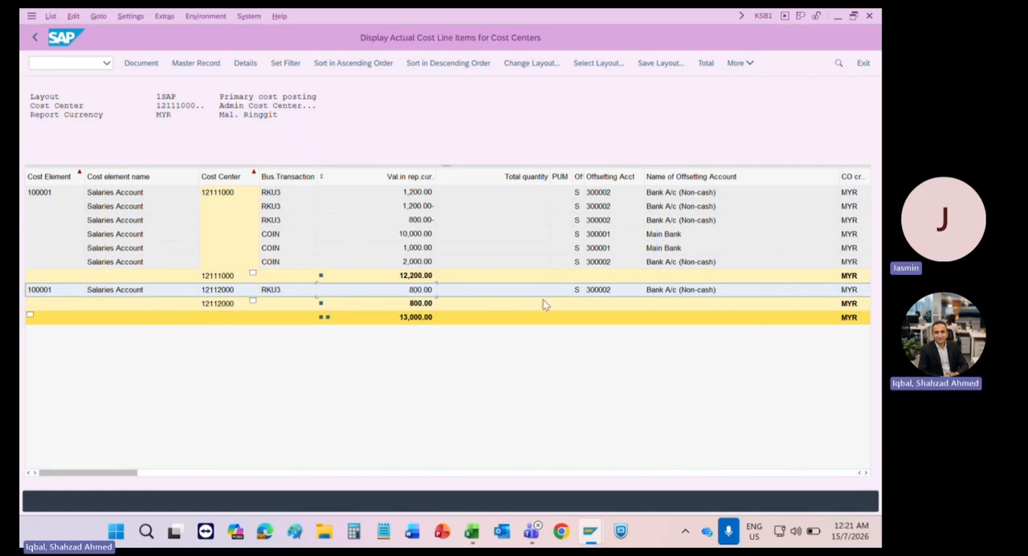
Step: Leave the KSB1 report and open KB11N for manual reposting of costs from the Cost Center Accounting actual postings
left_click(865, 64)
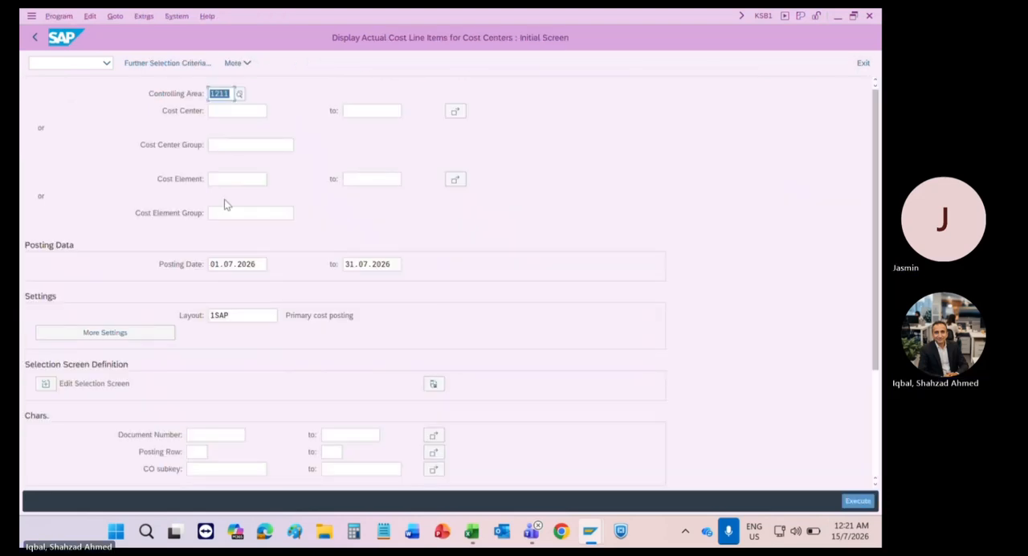
left_click(863, 64)
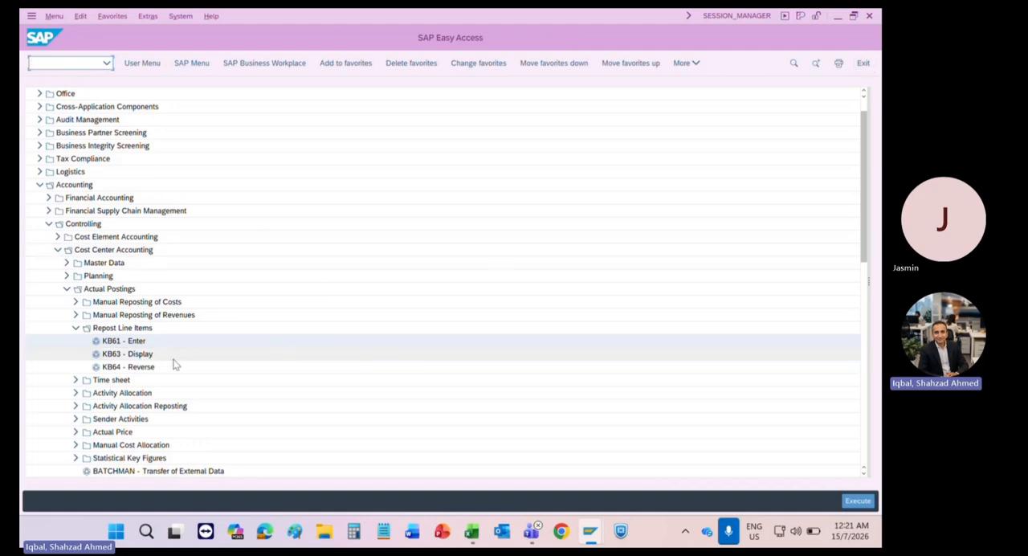
left_click(75, 329)
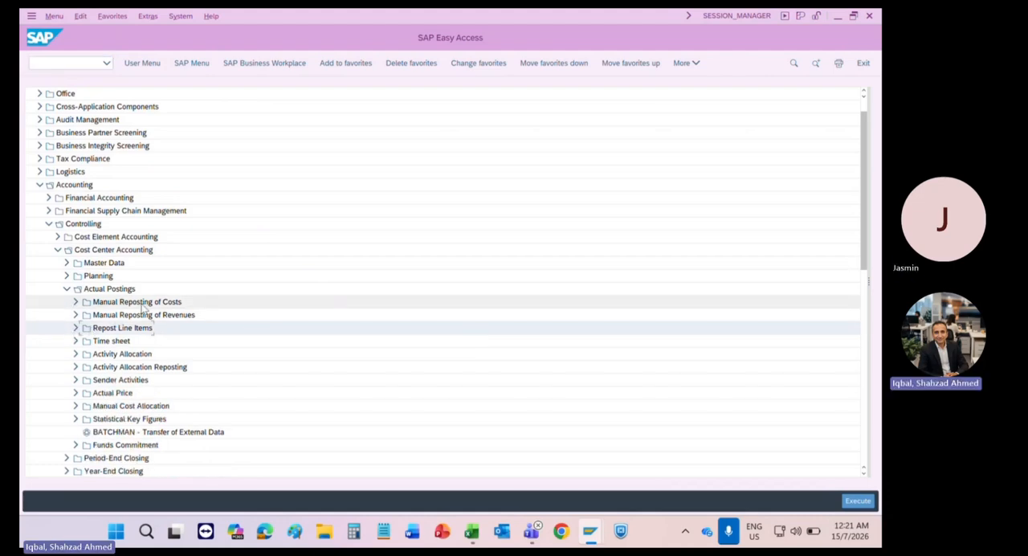
left_click(75, 302)
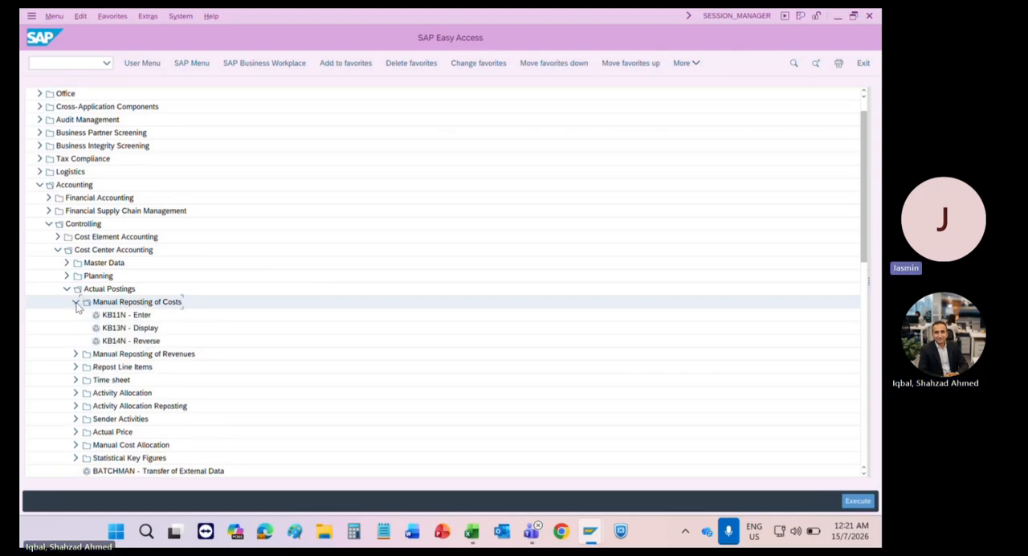
left_click(120, 316)
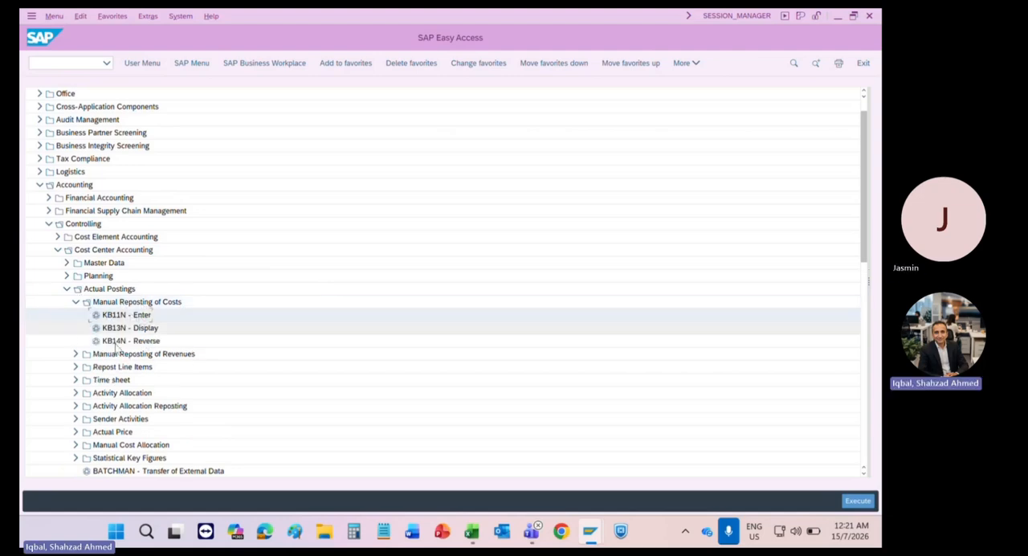
left_click(77, 354)
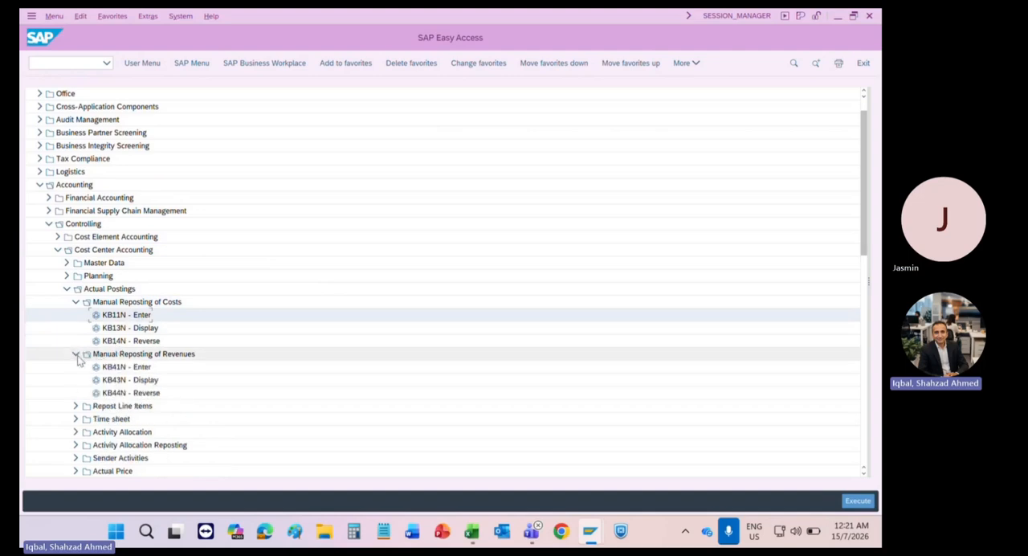
left_click(76, 355)
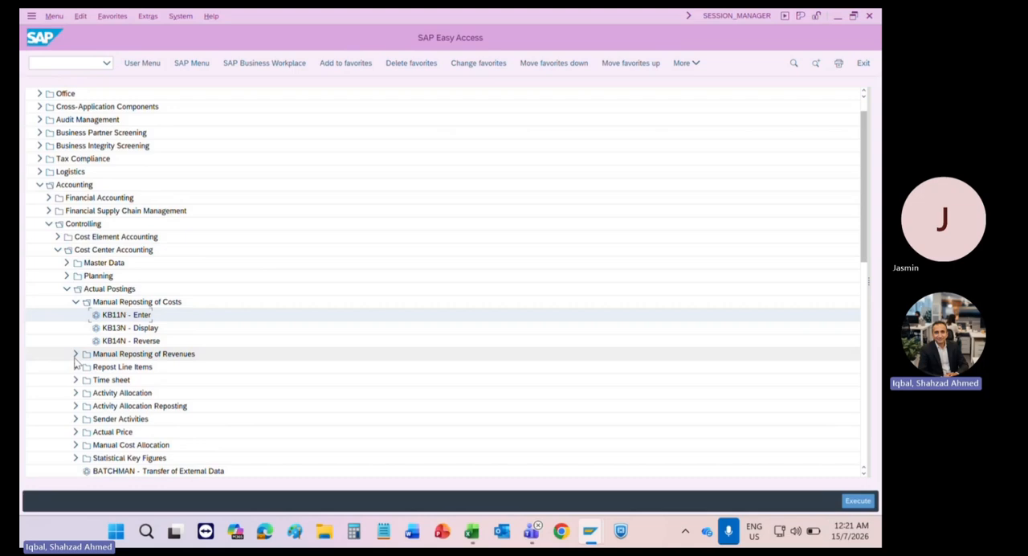
double_click(121, 314)
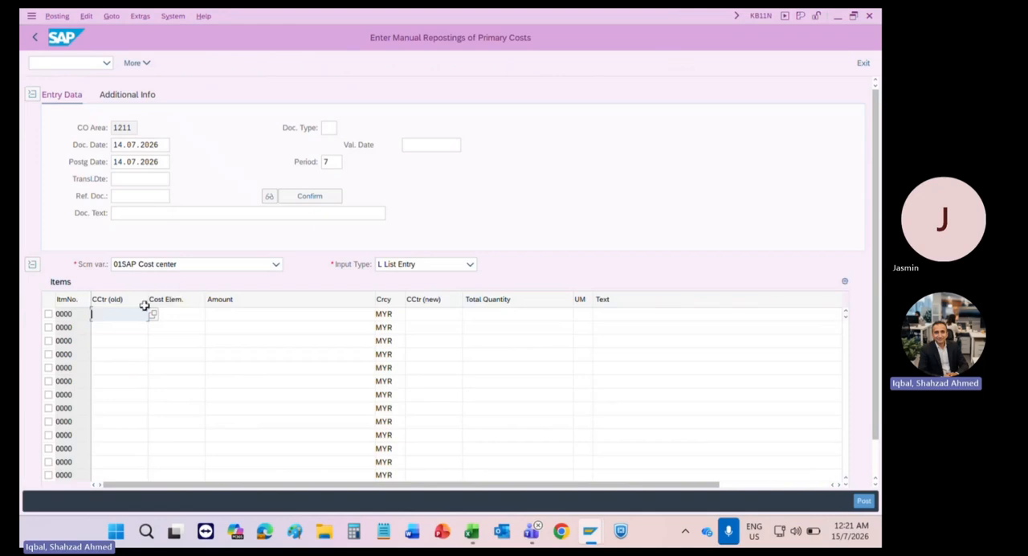
Step: Point out the old cost center field in the first reposting item and switch to the KB61 line item reposting session
left_click(119, 354)
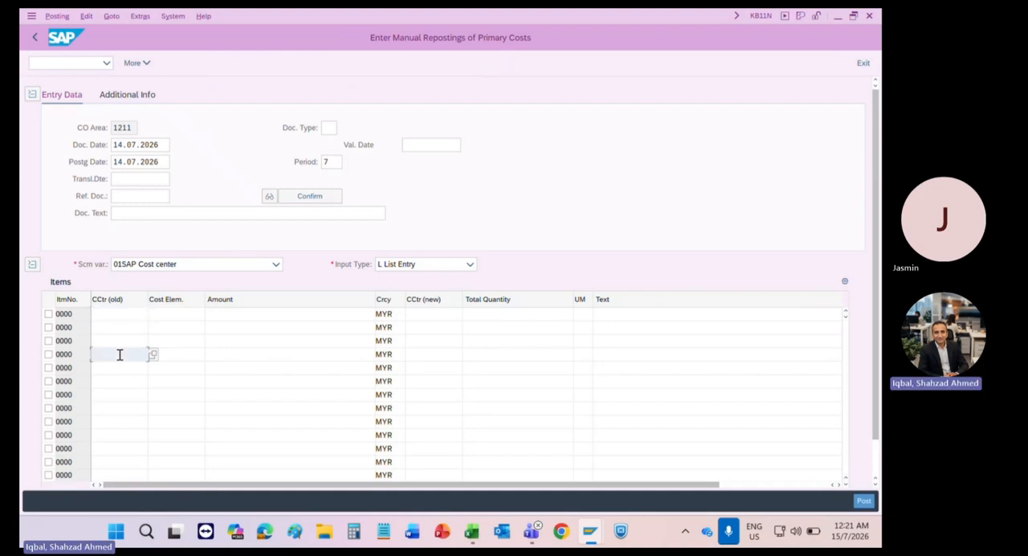
left_click(122, 315)
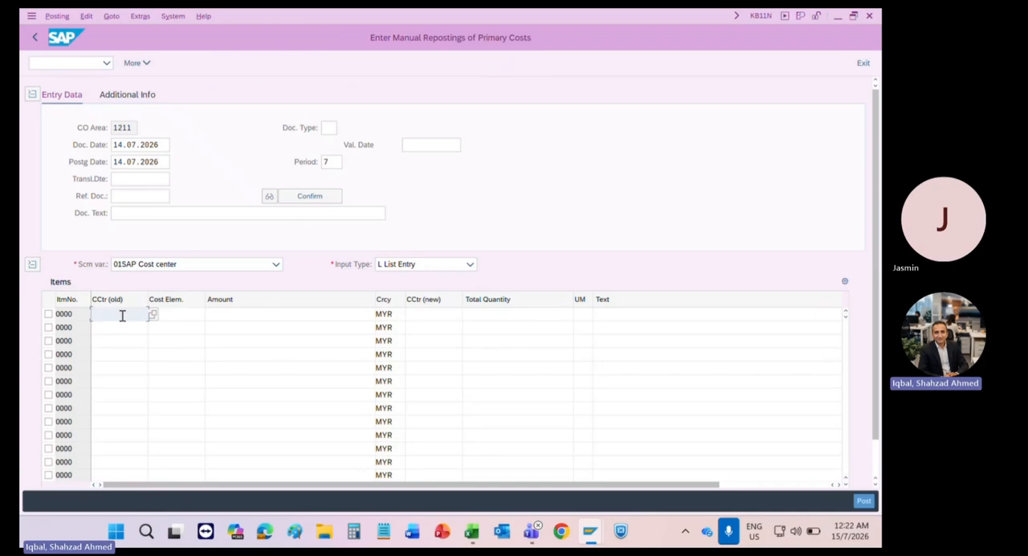
key("alt+Tab")
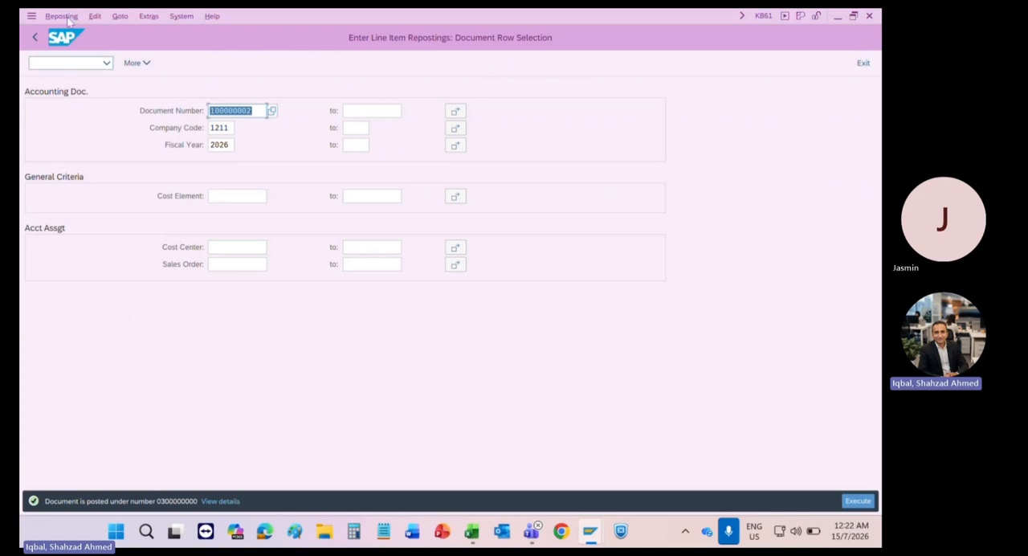
Step: Open transaction KS01 for creating a cost center
left_click(68, 61)
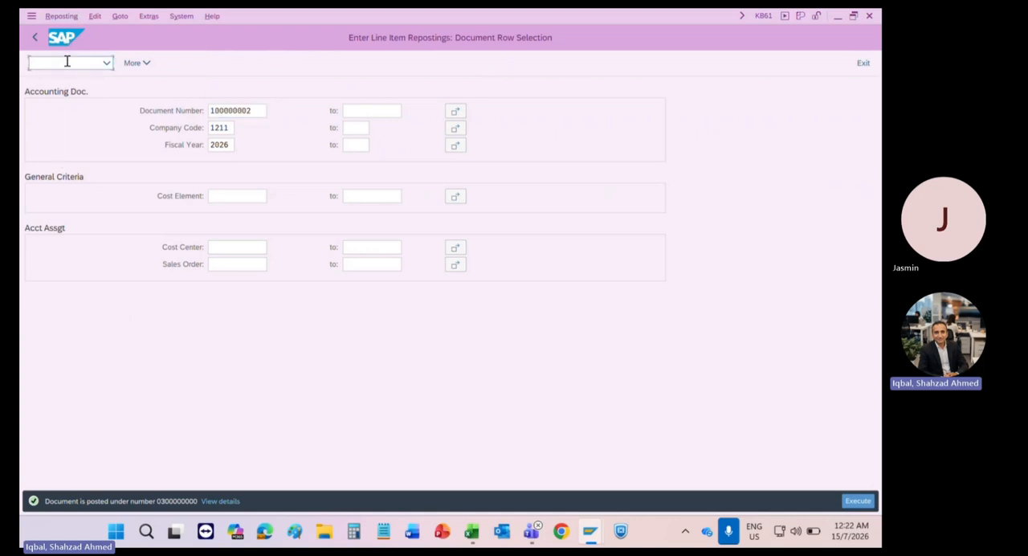
type("/NKSB1")
key("Return")
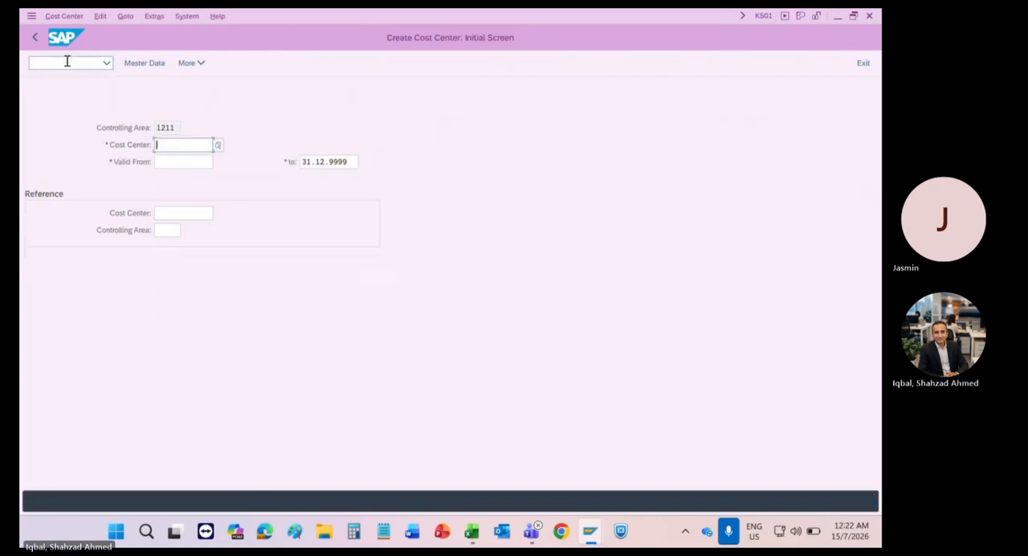
Step: Start creating cost center 12113000 in controlling area 1211, valid from 01.01.1900
key("Down")
key("Down")
key("shift+Right")
type("3")
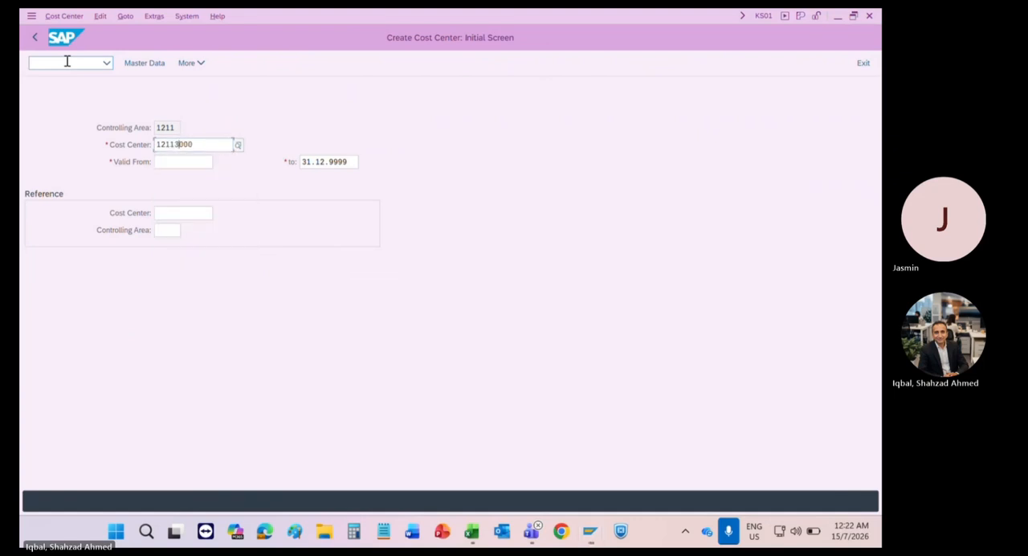
left_click(67, 62)
key("Return")
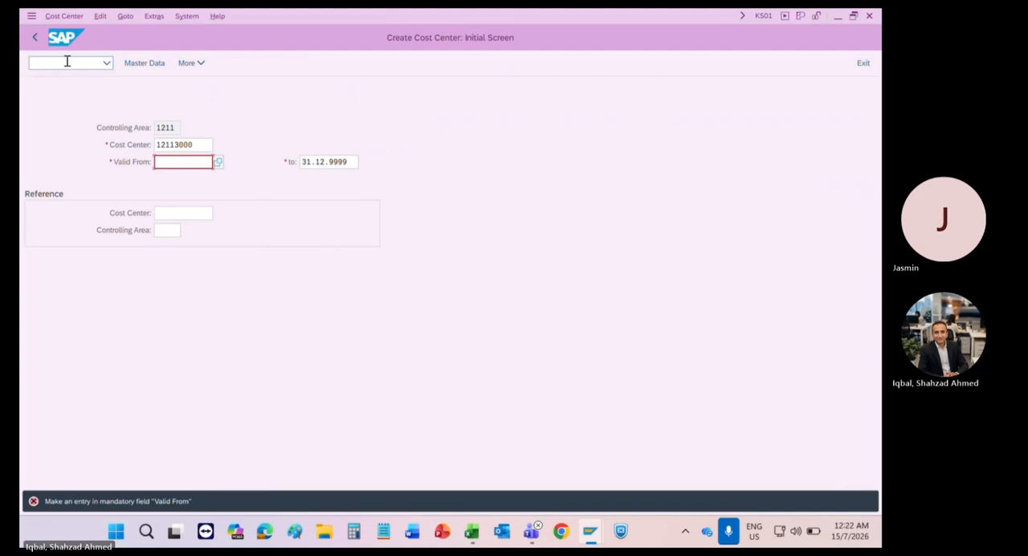
type("01.01.1900")
key("Return")
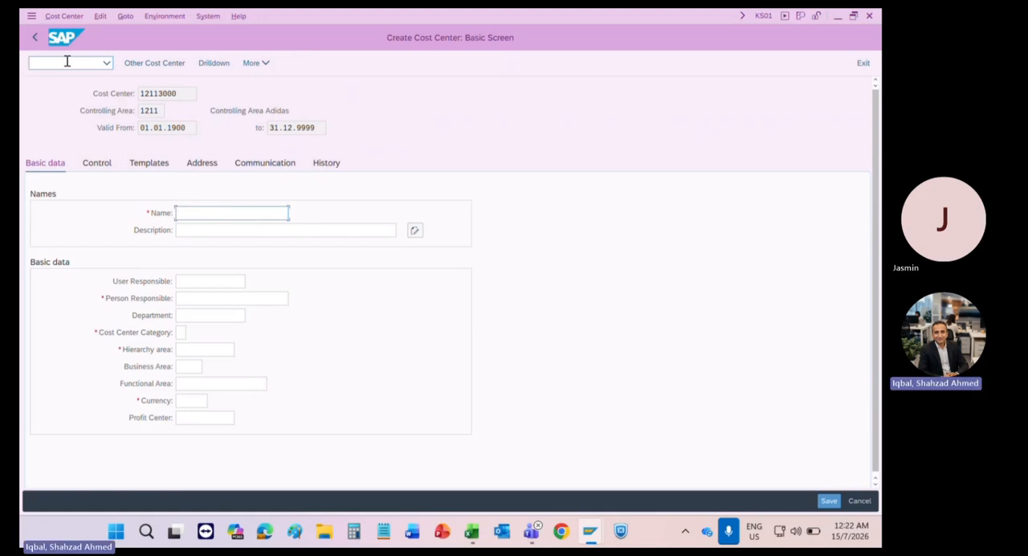
Step: Enter Inspection Dept as both the name and the description of the new cost center
key("BackSpace")
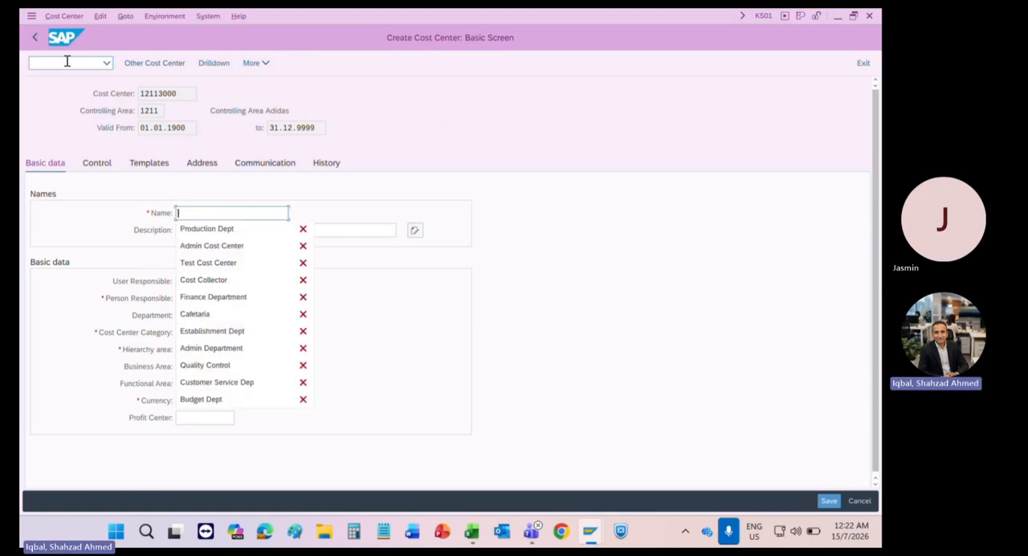
type("a")
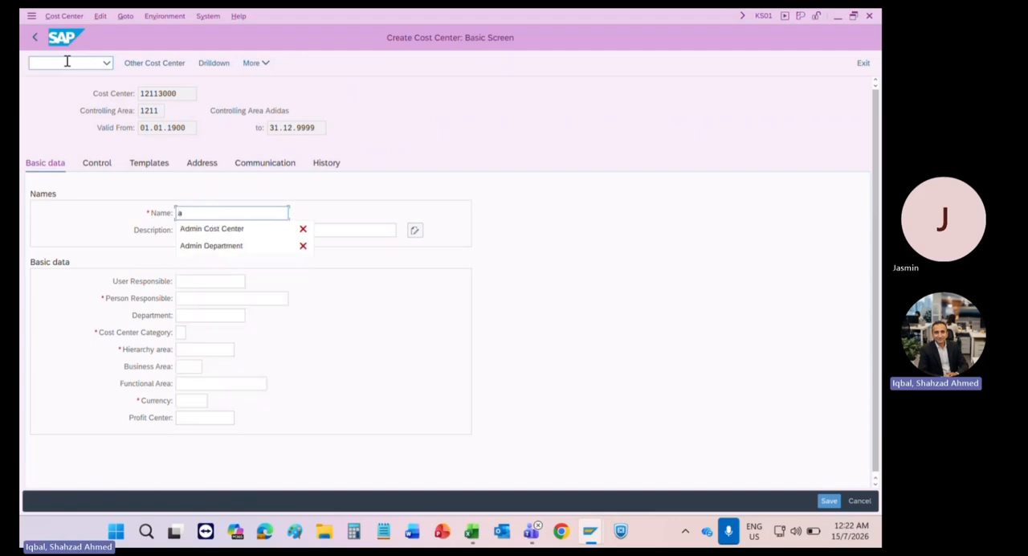
key("BackSpace")
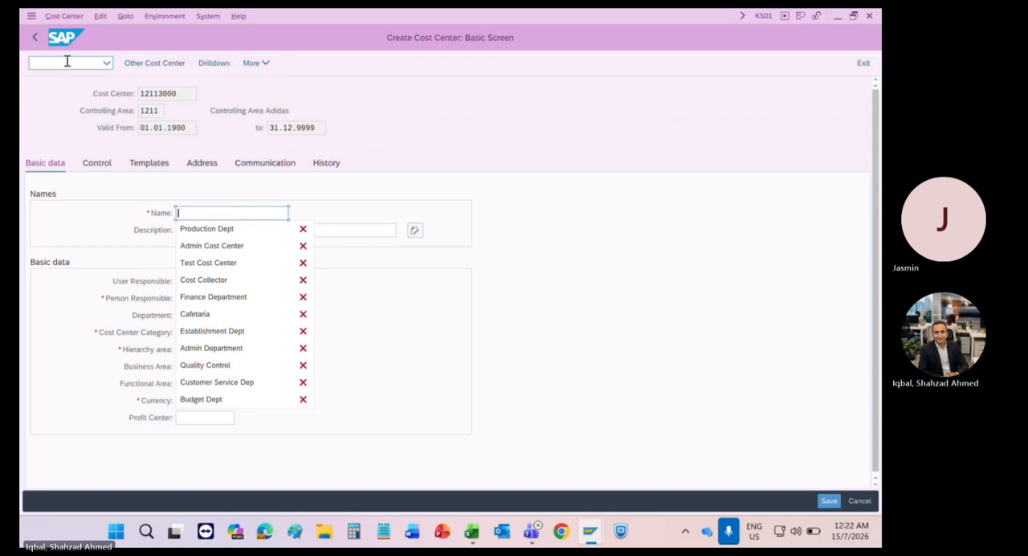
type("In")
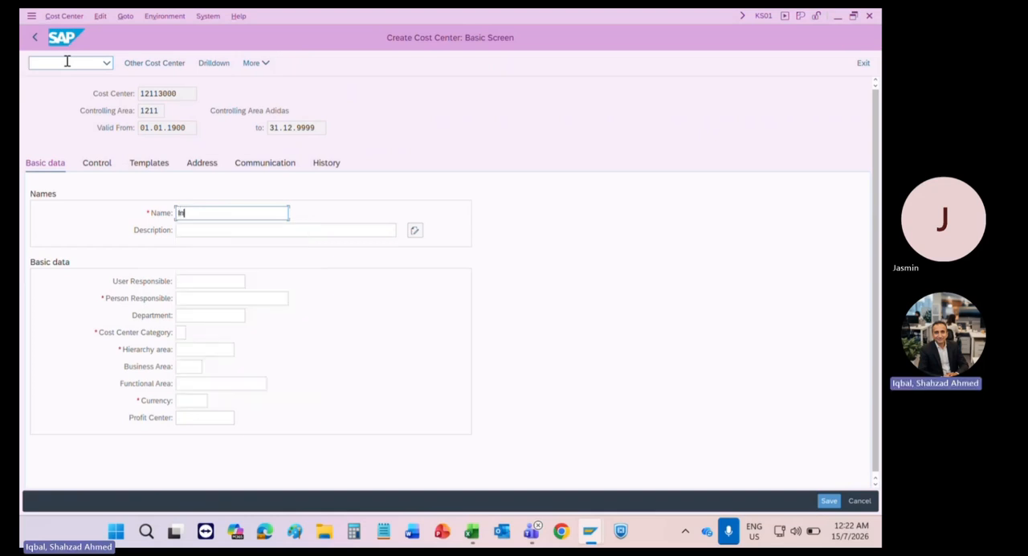
type("spection ")
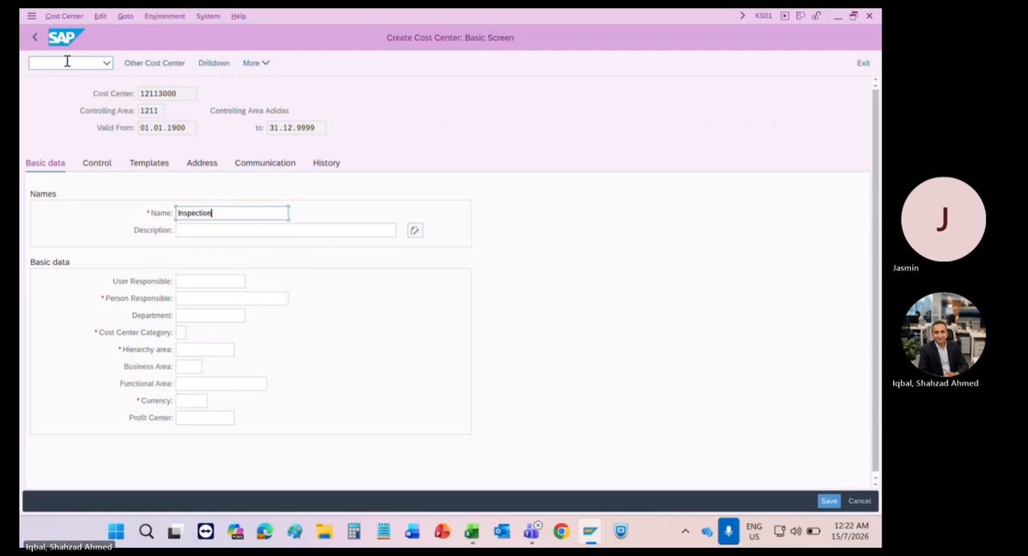
type("Dept")
key("ctrl+shift+Left")
key("ctrl+shift+Left")
key("ctrl+c")
key("Tab")
key("ctrl+v")
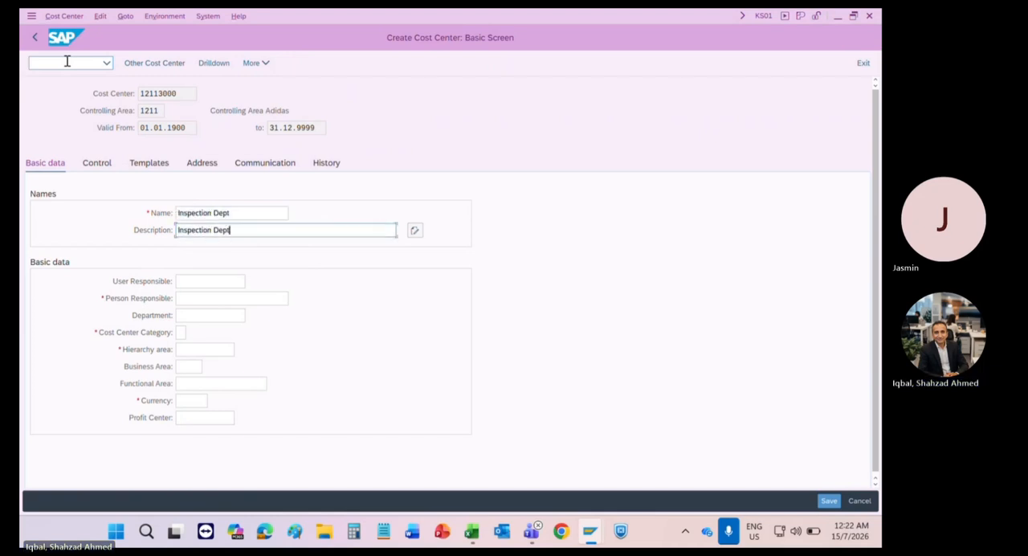
Step: Set the person responsible to 1211 and the cost center category to P
key("Tab")
key("Tab")
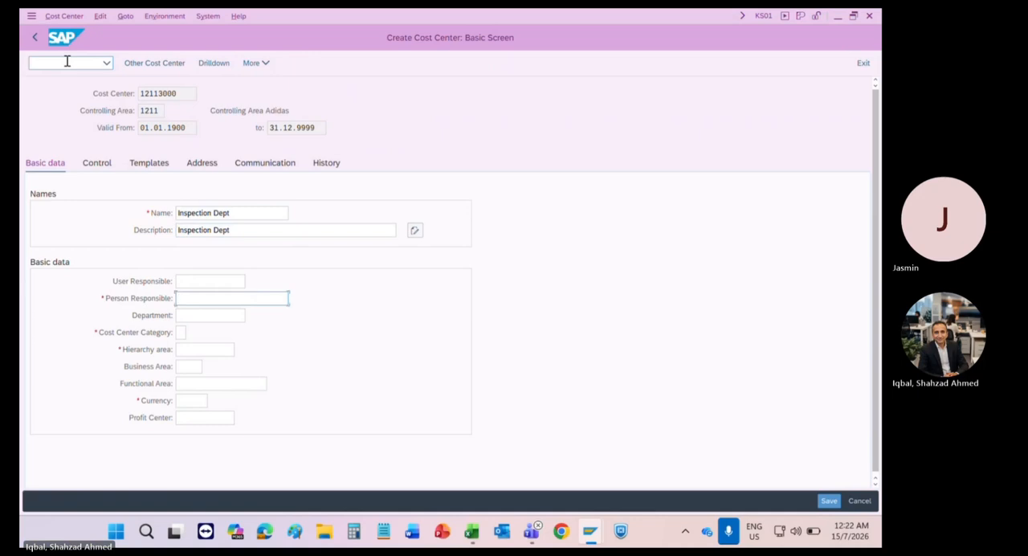
type("1211")
key("Tab")
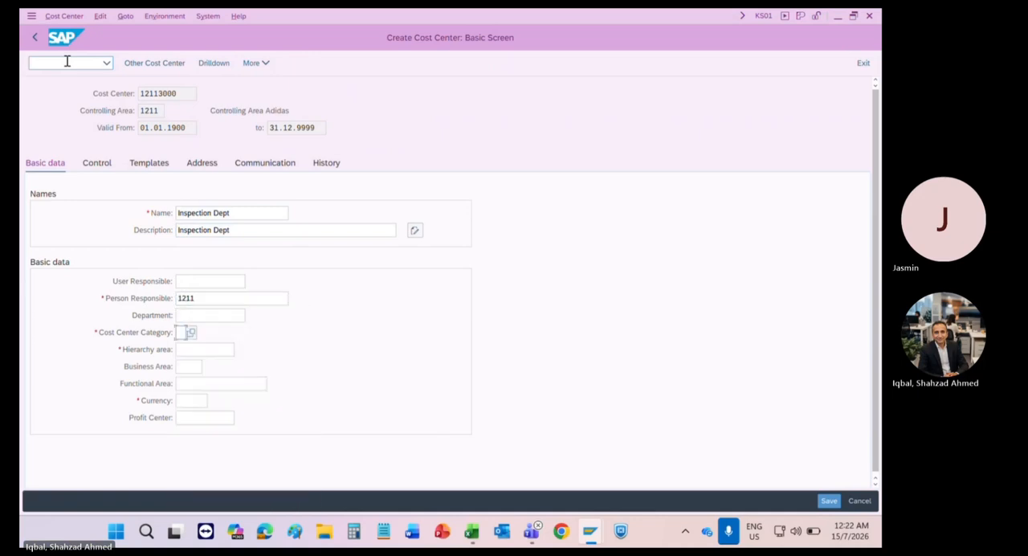
key("Down")
key("Down")
key("Return")
Step: Assign the Inspection Dept cost center to hierarchy area 20
key("Tab")
key("Down")
key("Down")
key("Down")
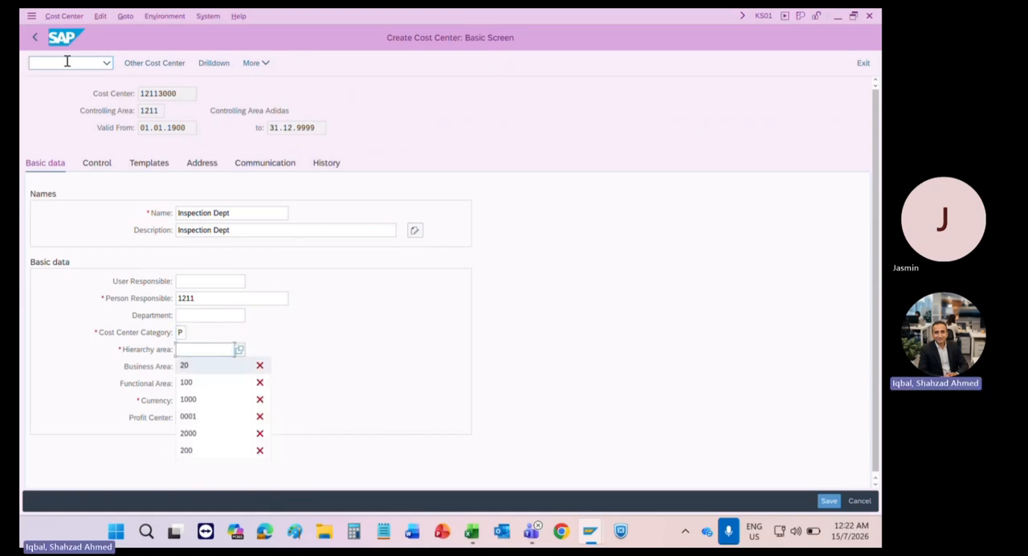
key("Up")
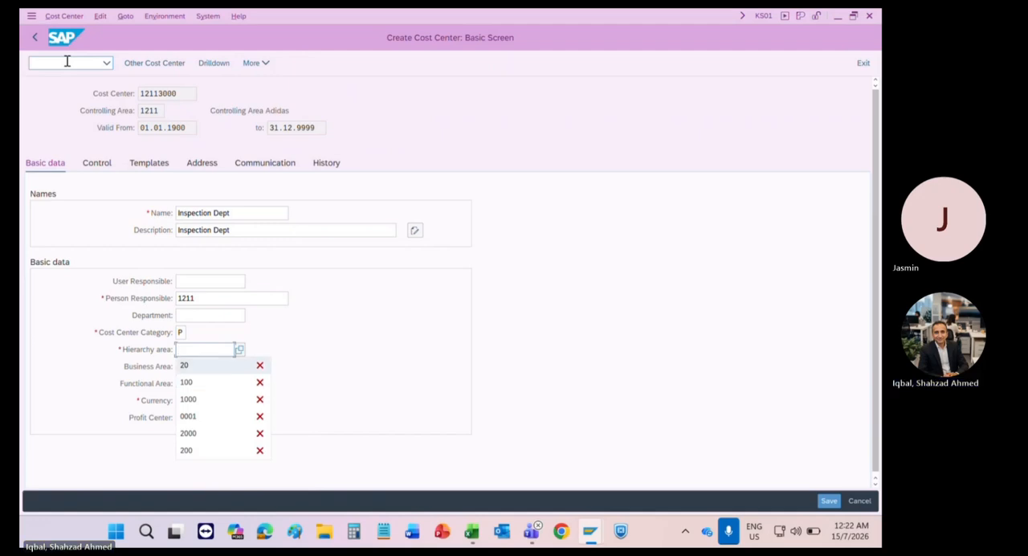
key("Return")
key("Return")
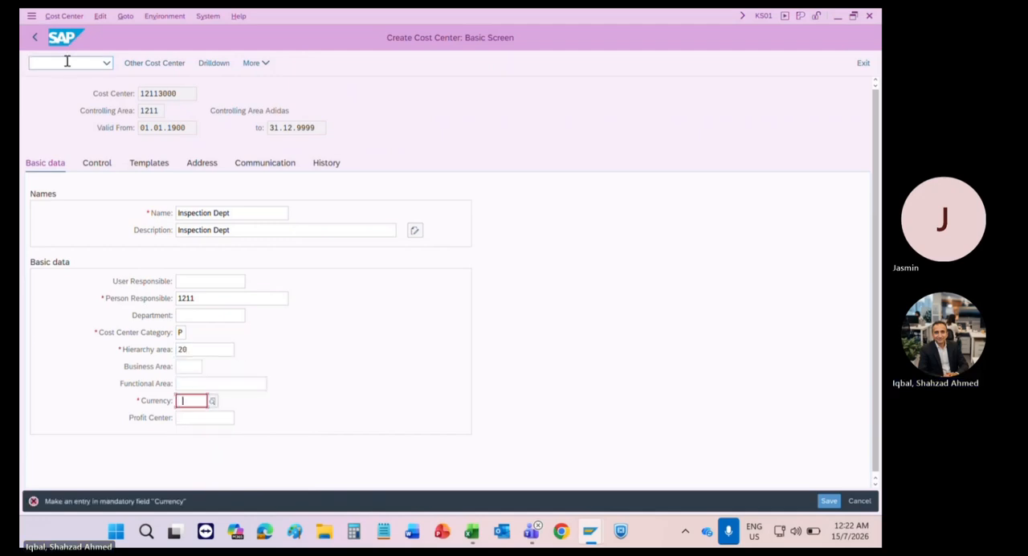
Step: Set the currency to MYR and the profit center to 12112000, and save the Inspection Dept cost center
key("Down")
key("Return")
key("Tab")
key("Down")
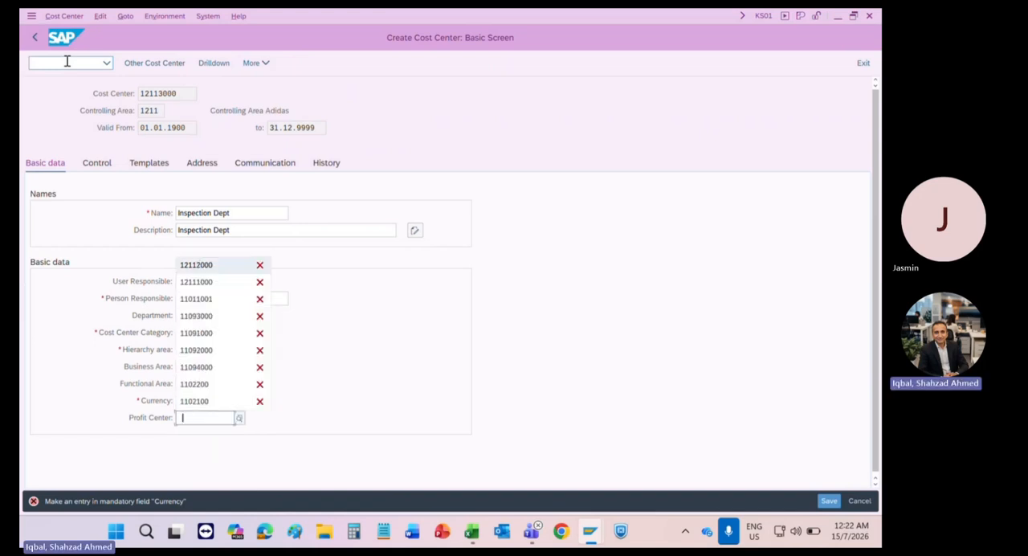
key("Return")
key("Return")
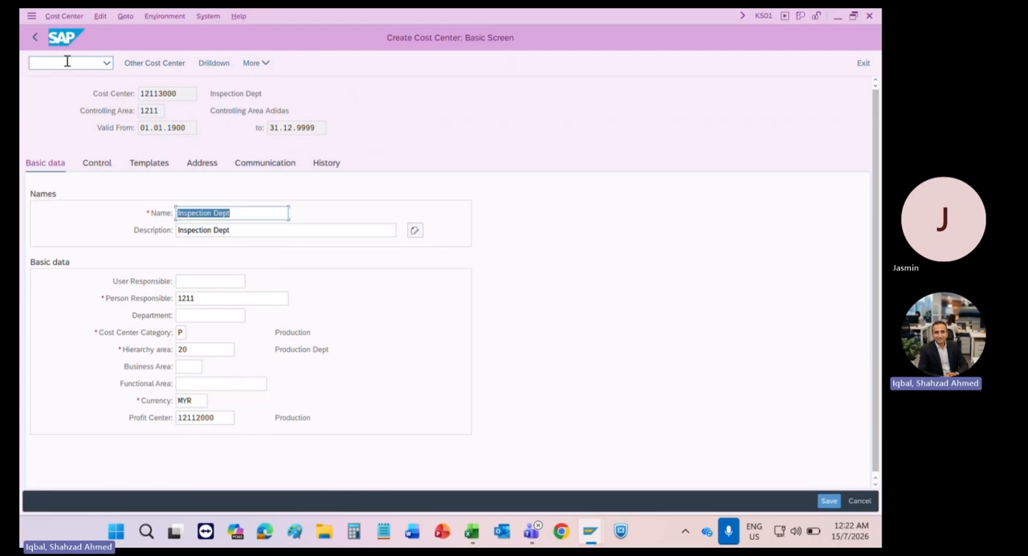
left_click(67, 62)
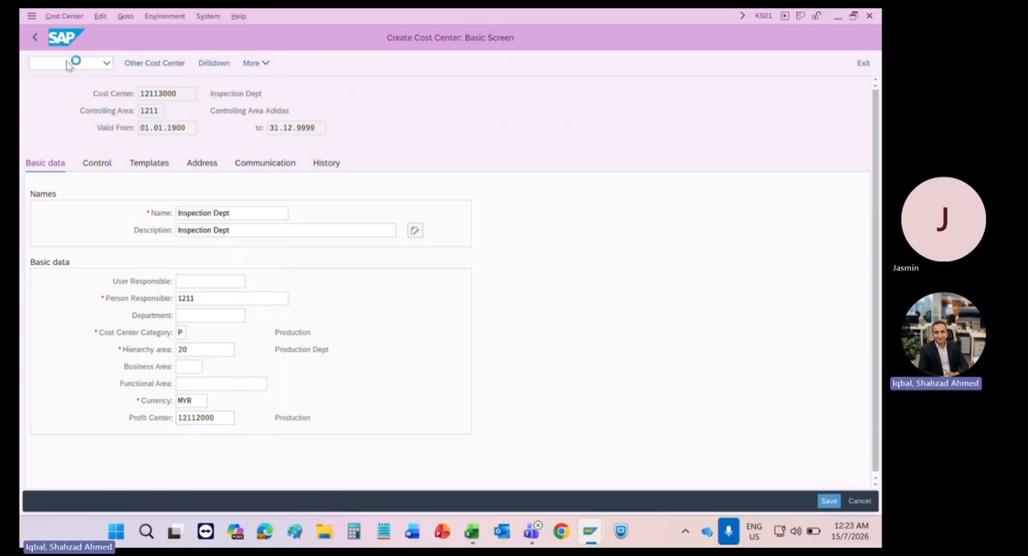
key("ctrl+s")
Step: Start creating another cost center, 12114000, with the same 01.01.1900 start date
key("Right")
key("Left")
key("Left")
key("Left")
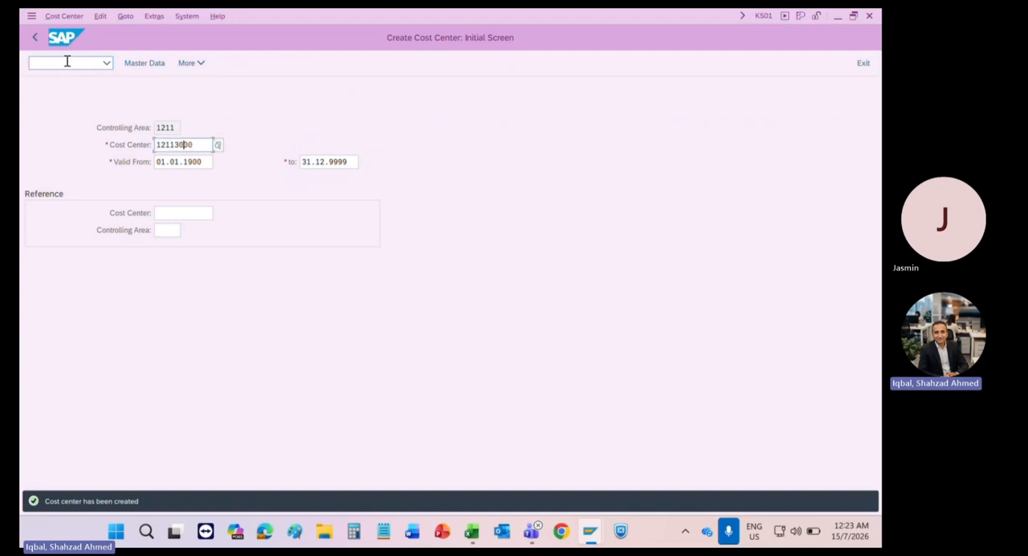
key("shift+Left")
type("4")
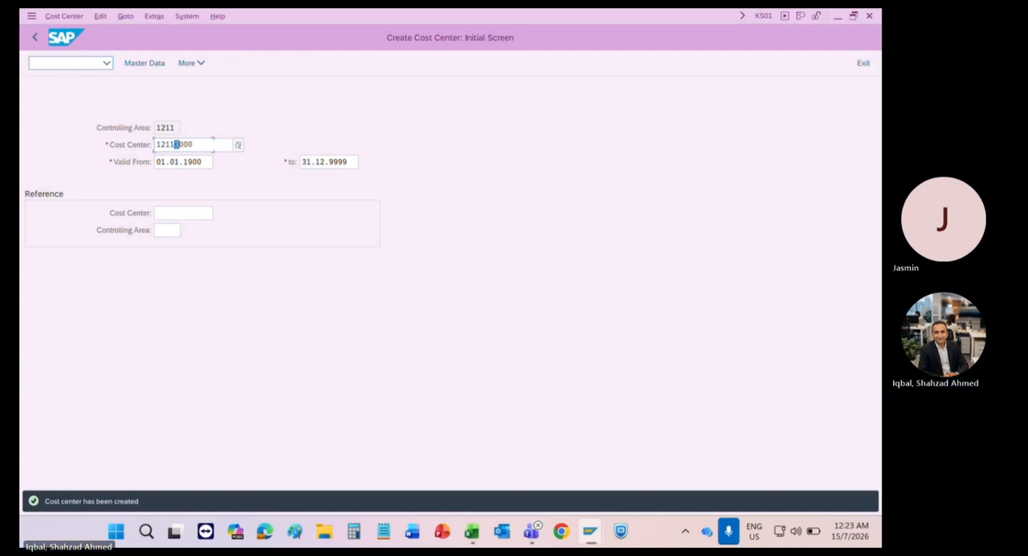
key("Return")
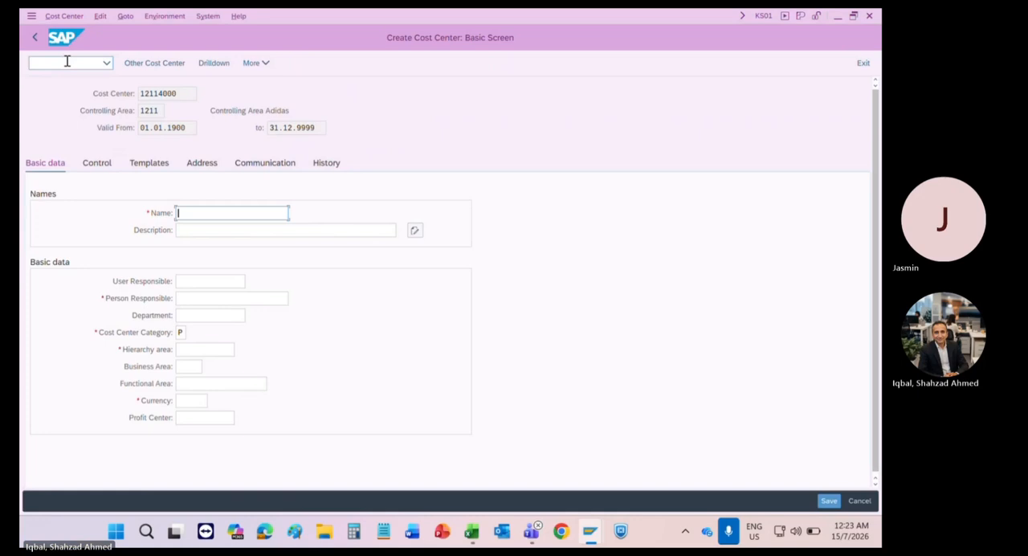
Step: Enter Assembly Department as both the name and the description of cost center 12114000
type("Asseb")
key("BackSpace")
type("mbly Department")
key("shift+Left")
key("shift+Left")
key("shift+Left")
key("shift+Left")
key("shift+Left")
key("shift+Left")
key("shift+Left")
key("shift+Left")
key("shift+Left")
key("shift+Left")
key("shift+Left")
key("shift+Left")
key("shift+Left")
key("shift+Left")
key("shift+Left")
key("shift+Left")
key("shift+Left")
key("shift+Left")
key("shift+Left")
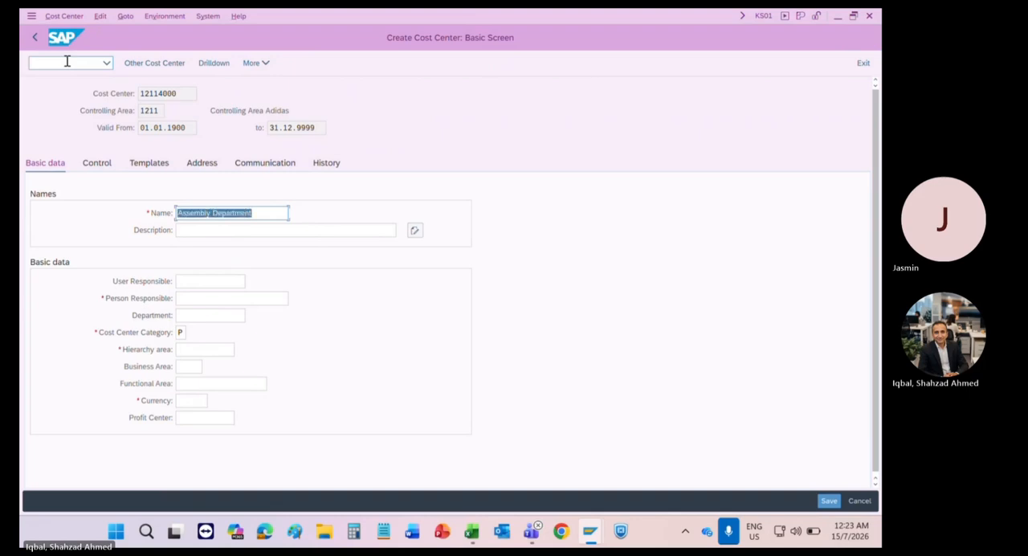
key("ctrl+c")
key("Tab")
key("ctrl+v")
key("Tab")
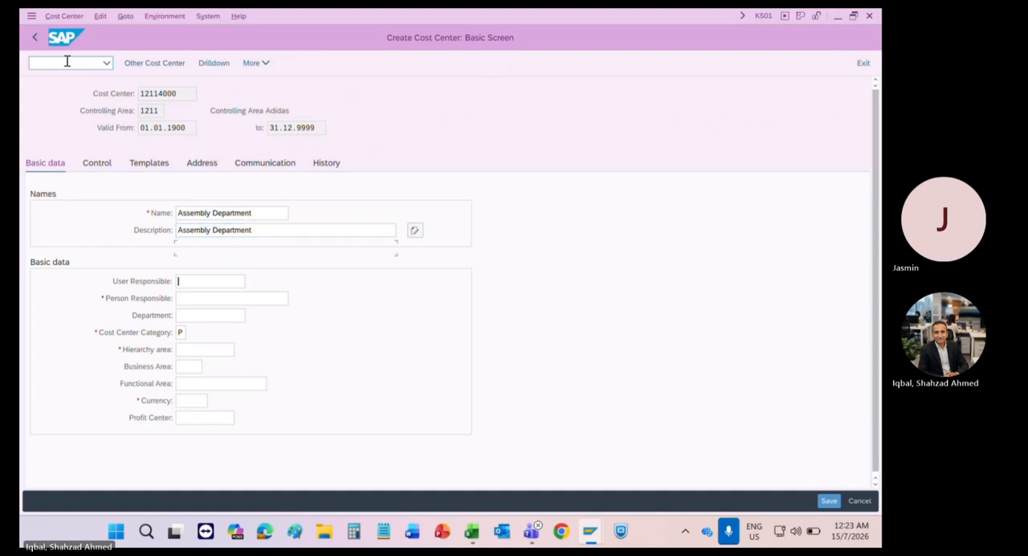
Step: Set the Assembly Department's person responsible to 1211 and its hierarchy area to 20
key("Tab")
type("1211")
key("Tab")
key("Tab")
key("Tab")
type("20")
key("Tab")
key("Tab")
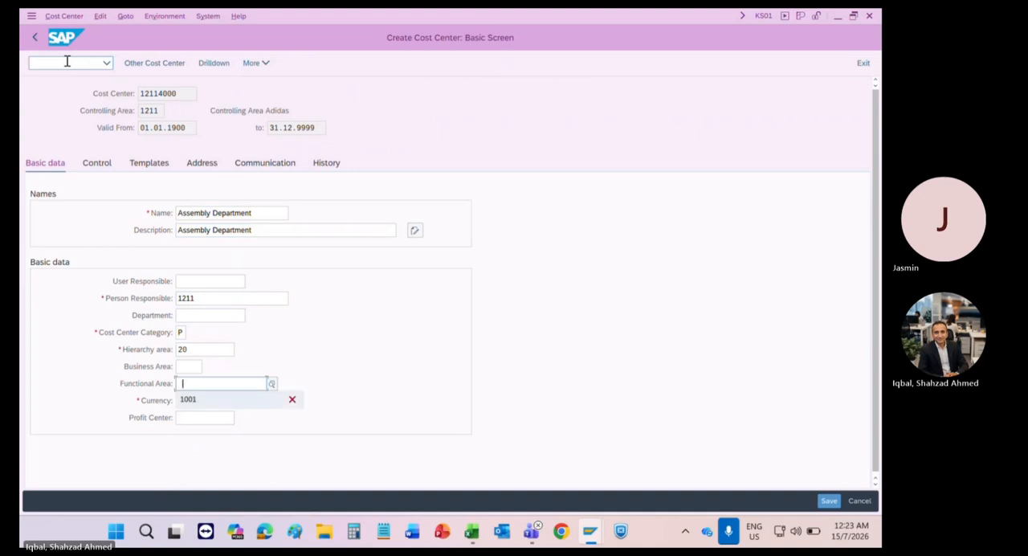
Step: Set functional area 1001, currency MYR and profit center 12112000, and save the Assembly Department cost center
key("Down")
key("Return")
key("Tab")
type("myr")
key("Tab")
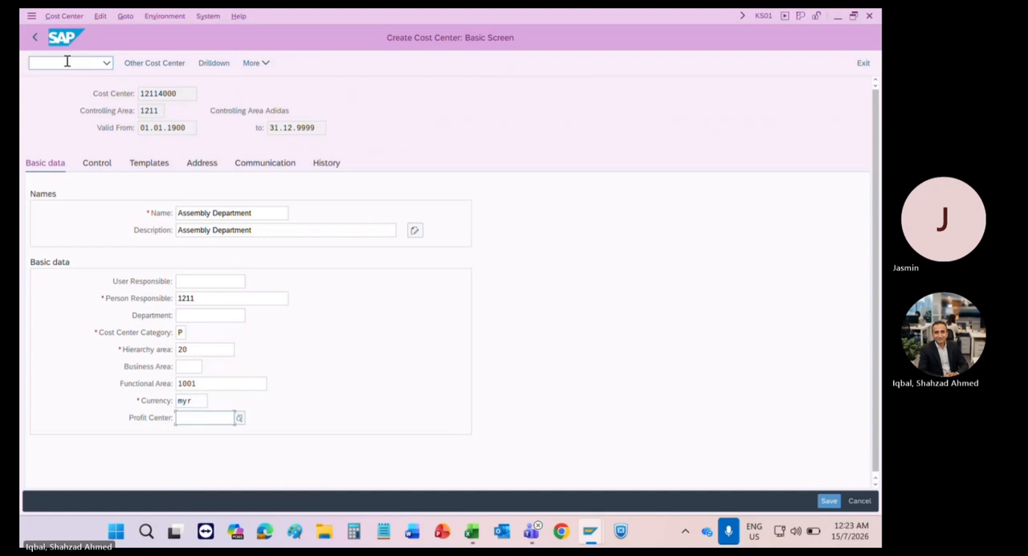
key("Down")
key("Return")
key("Return")
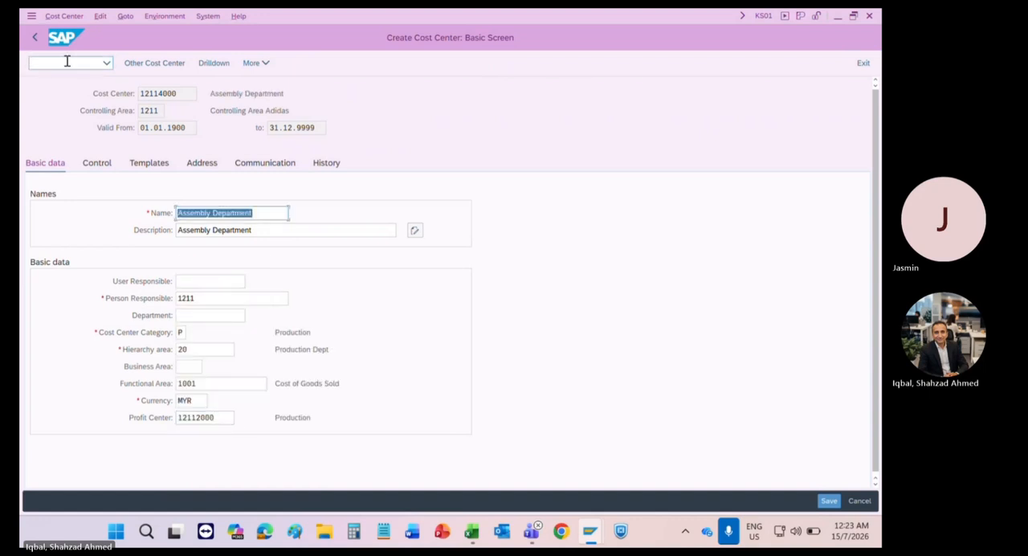
key("ctrl+s")
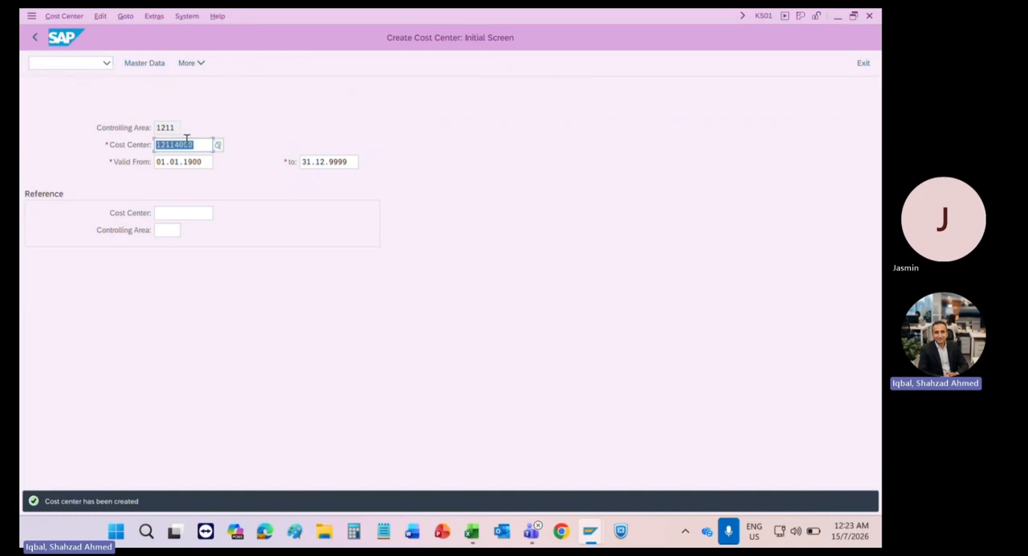
Step: Open transaction FB50 to enter a G/L account document for company code 1211
left_click(172, 143)
left_click(31, 63)
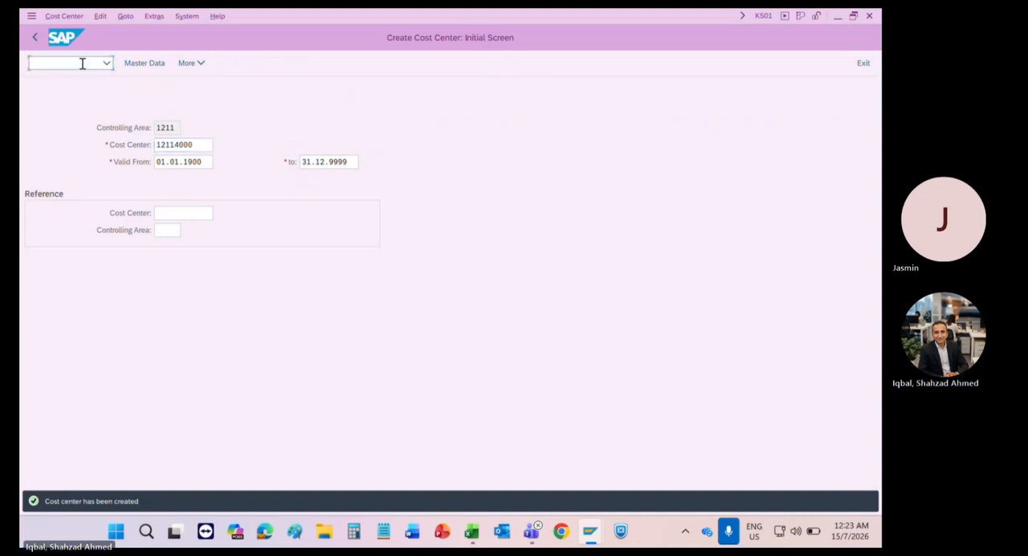
type("/nfb")
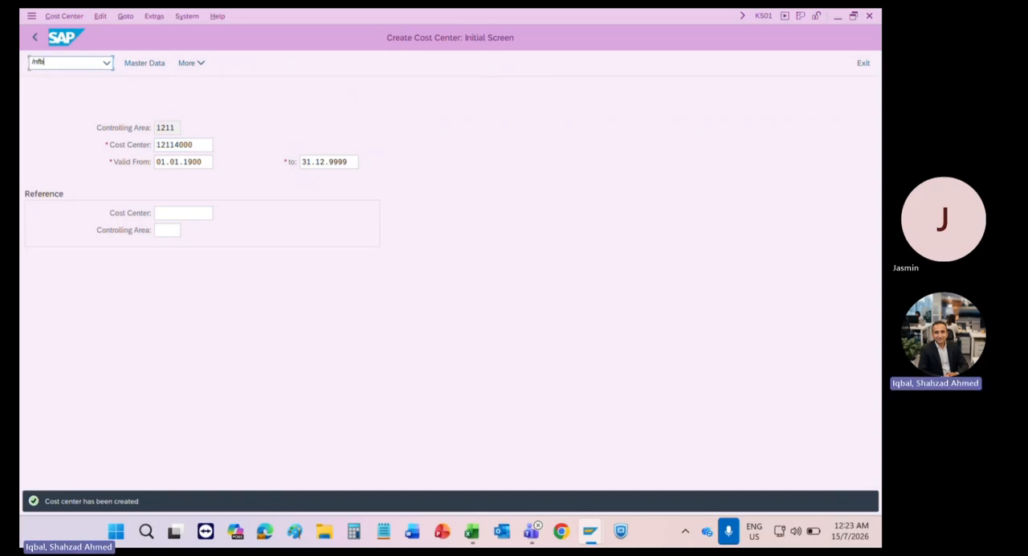
type("01")
key("Return")
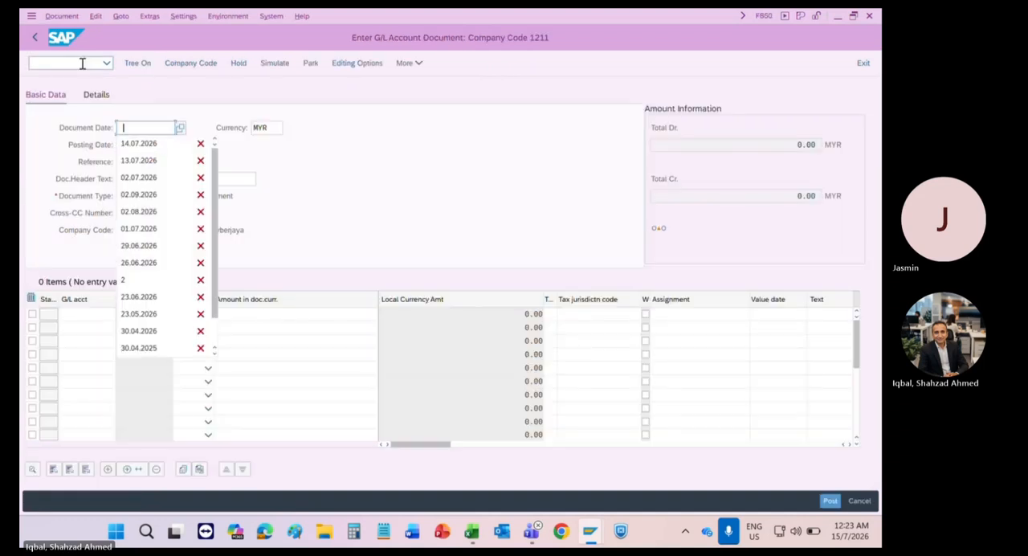
Step: Set the document date of the G/L account document to 14.07.2026
key("Down")
key("Down")
key("Down")
key("Down")
key("Down")
key("Down")
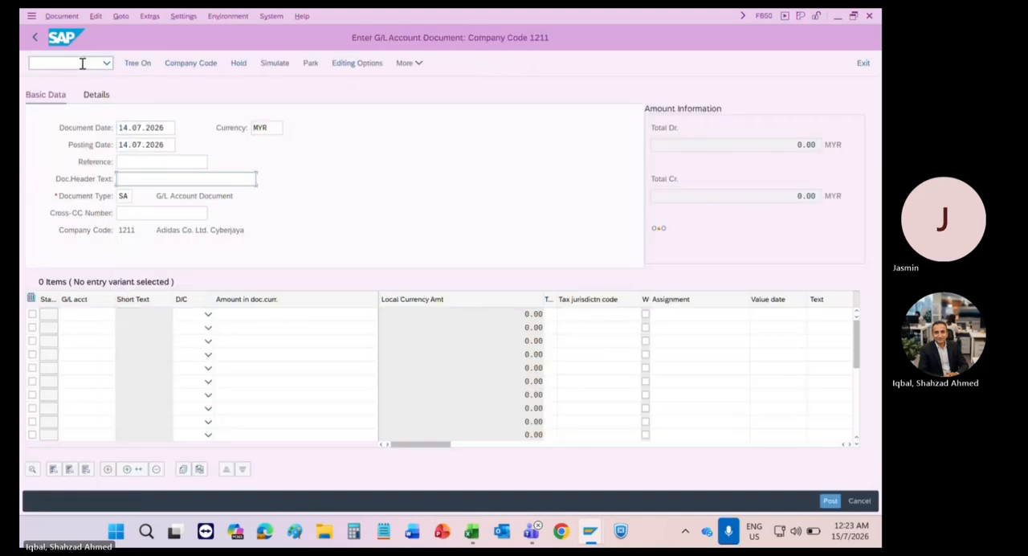
key("shift+Tab")
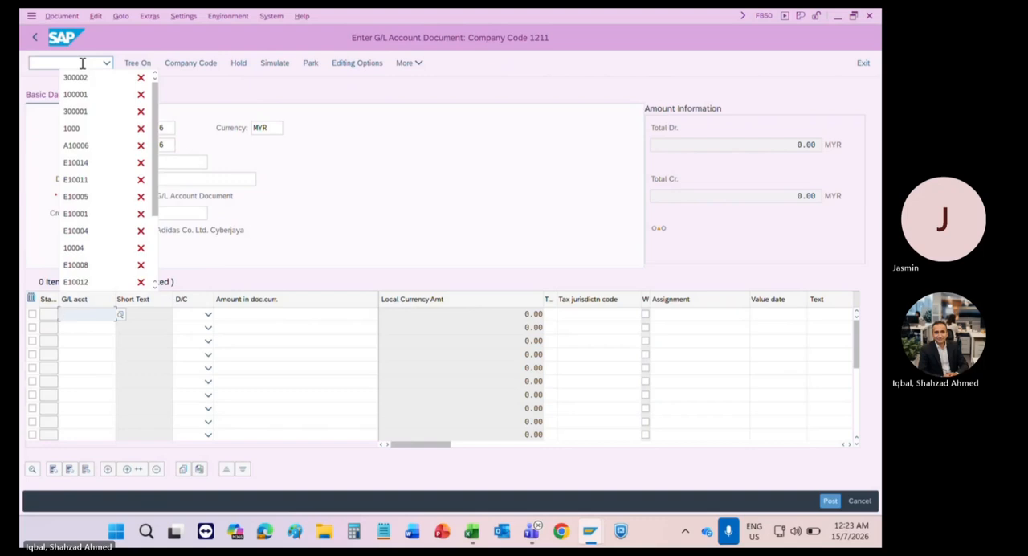
Step: Enter G/L account 100001 in the first line item
key("Down")
key("Down")
key("Down")
key("Down")
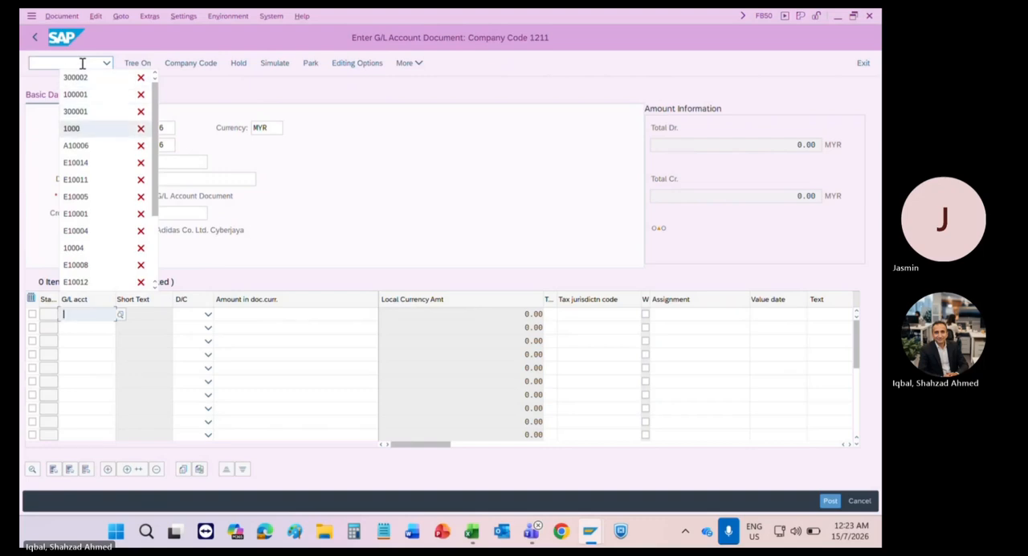
key("Up")
key("Up")
key("Return")
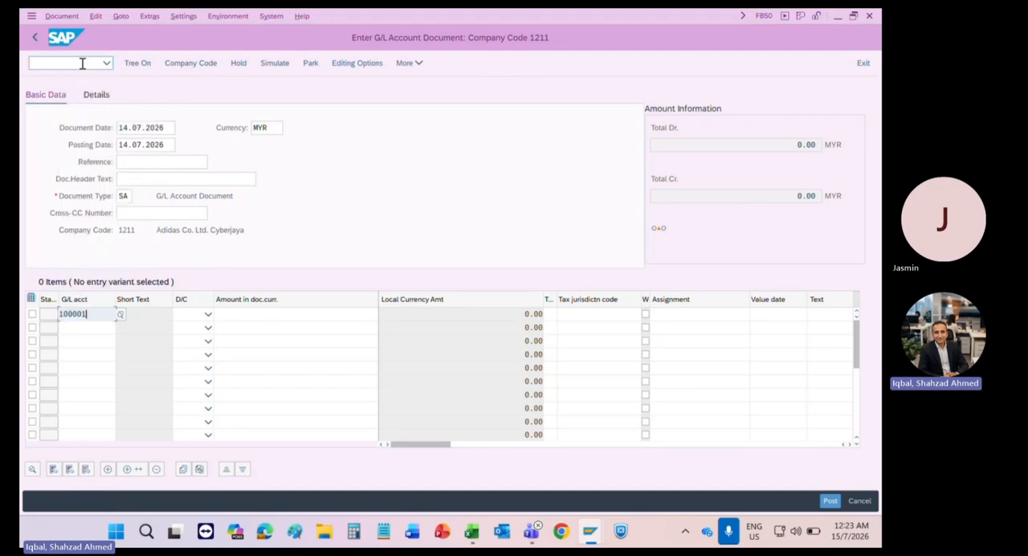
Step: Make the first line item, G/L account 100001, a debit with an amount of 5000 MYR
key("Tab")
key("Tab")
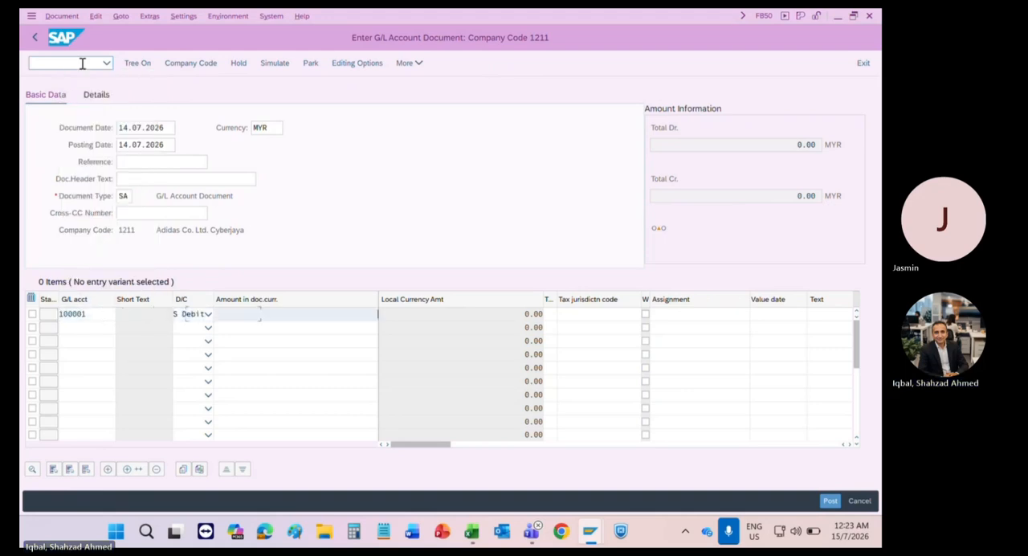
type("5")
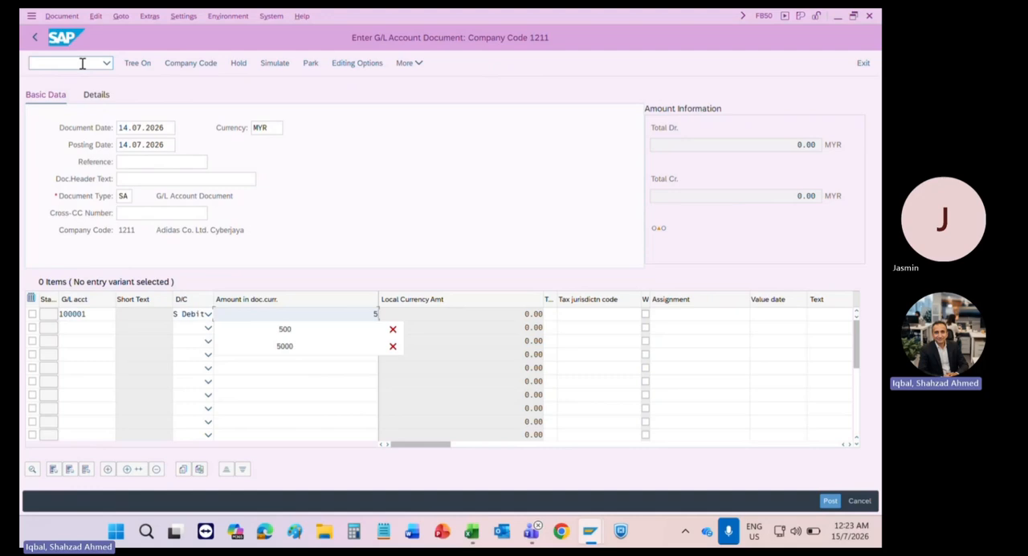
type("000")
key("Tab")
key("Tab")
key("Tab")
key("Tab")
key("Tab")
key("Tab")
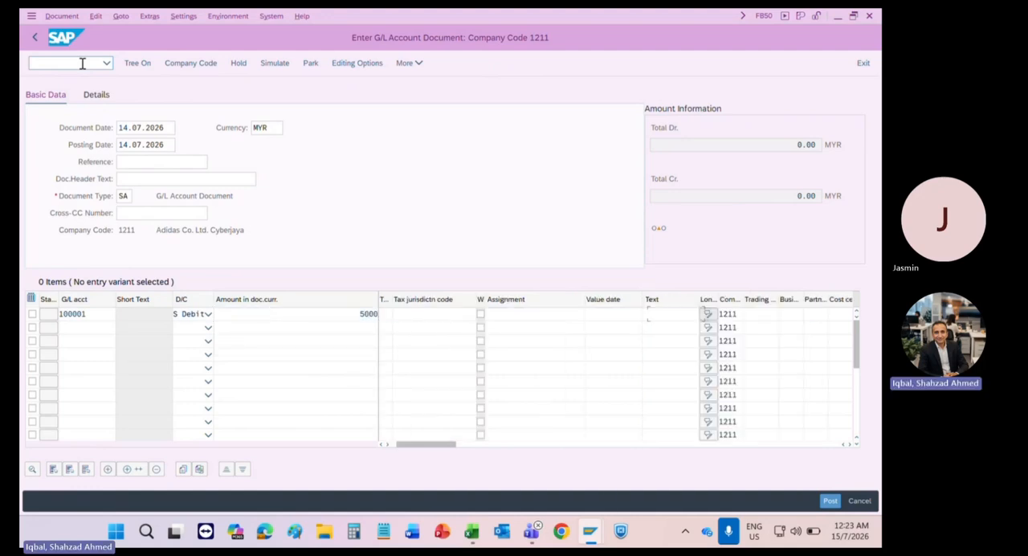
Step: Assign cost center 12112000 to the first line item and confirm the line
key("Tab")
key("Tab")
key("Tab")
key("Tab")
key("Tab")
key("Tab")
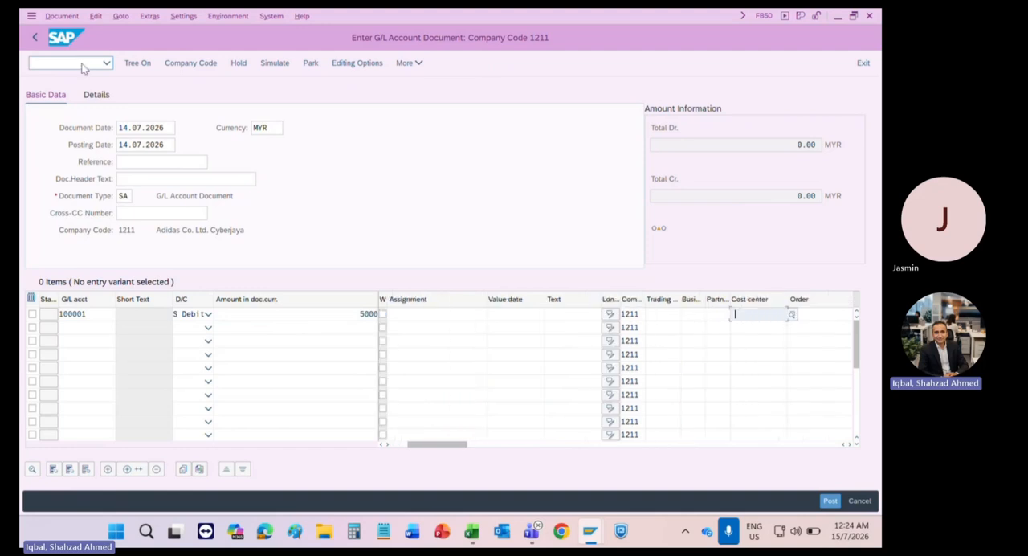
key("Down")
key("Return")
key("shift+Left")
type("2")
key("Return")
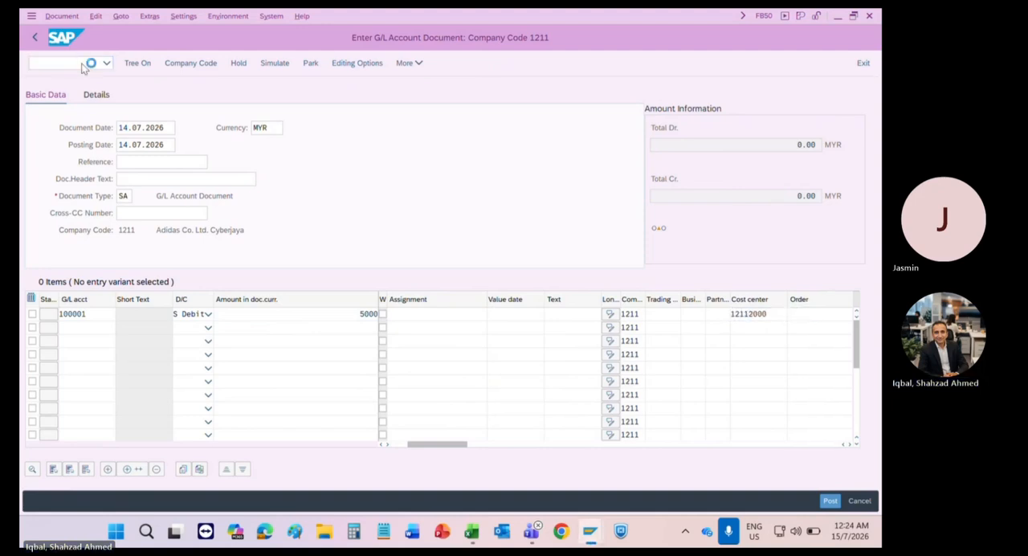
Step: Add a second line item for G/L account 300002 as a credit of 5000 and confirm it
key("space")
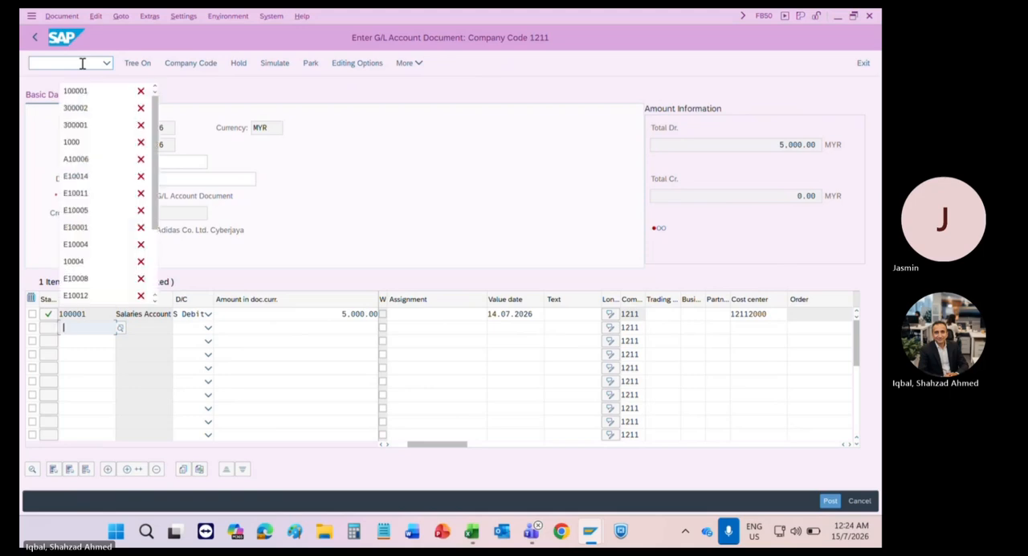
key("Down")
key("Down")
key("Return")
key("Tab")
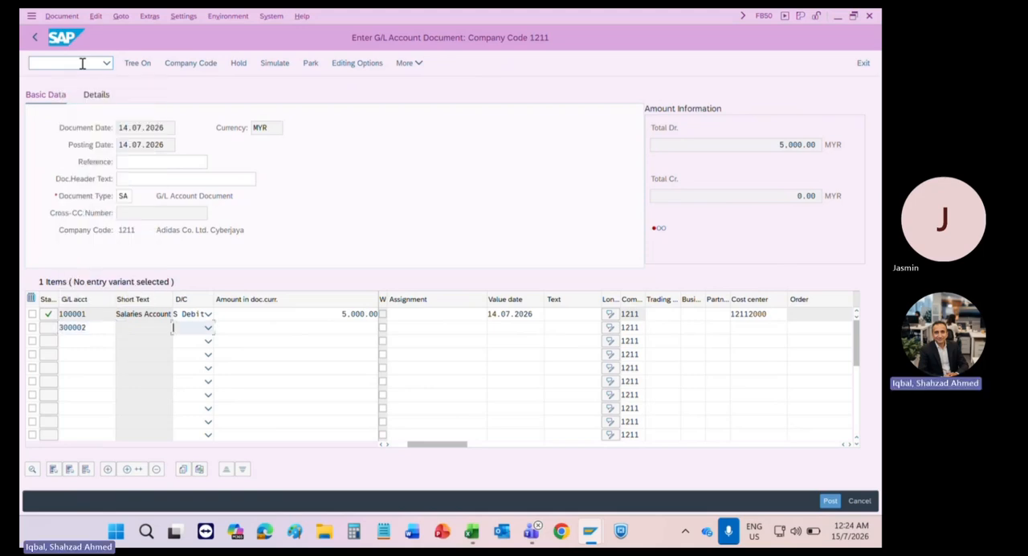
key("h")
key("Tab")
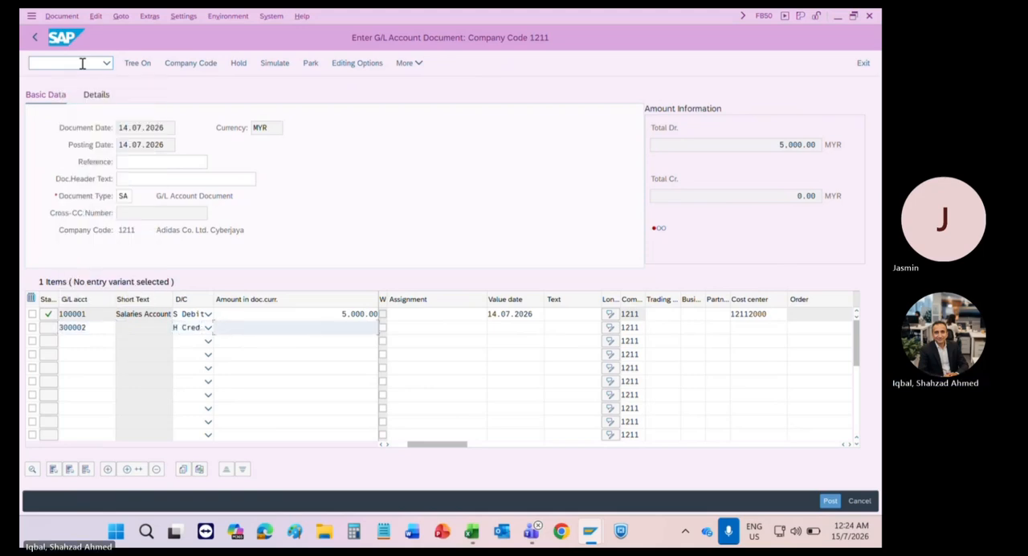
type("5000")
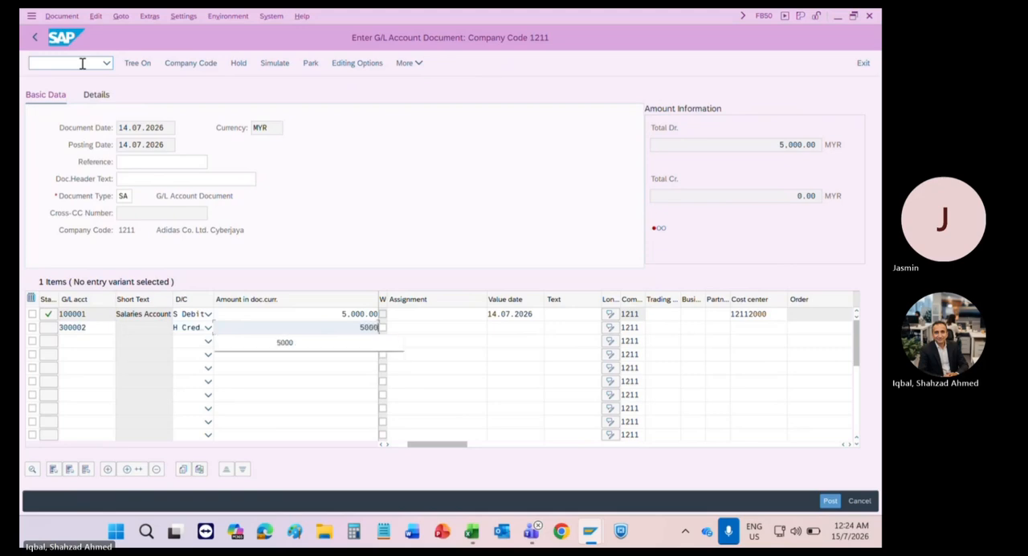
key("Return")
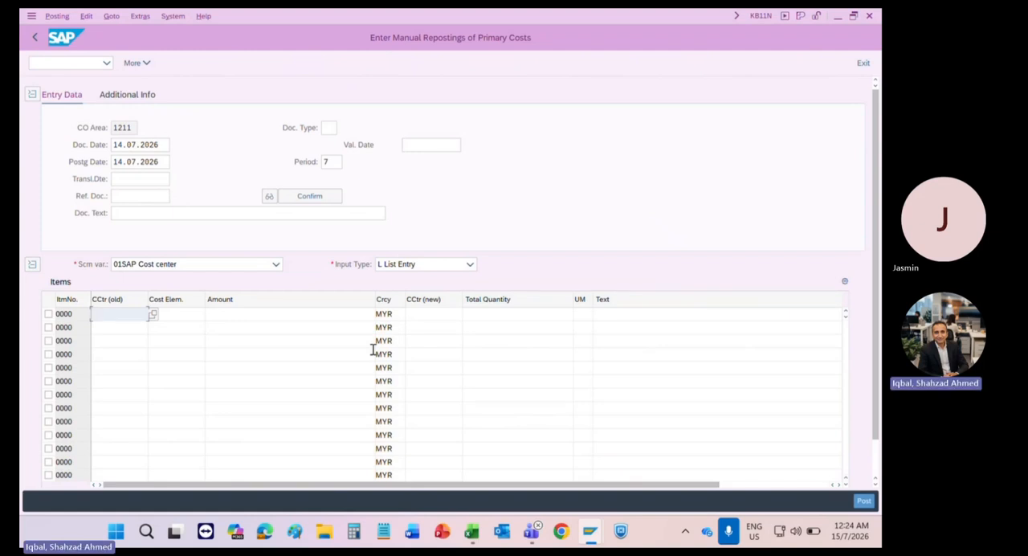
Step: In the manual reposting of primary costs, enter old cost center 12112000 in the first item and set the posting date to 31.07.2026
type("12112000")
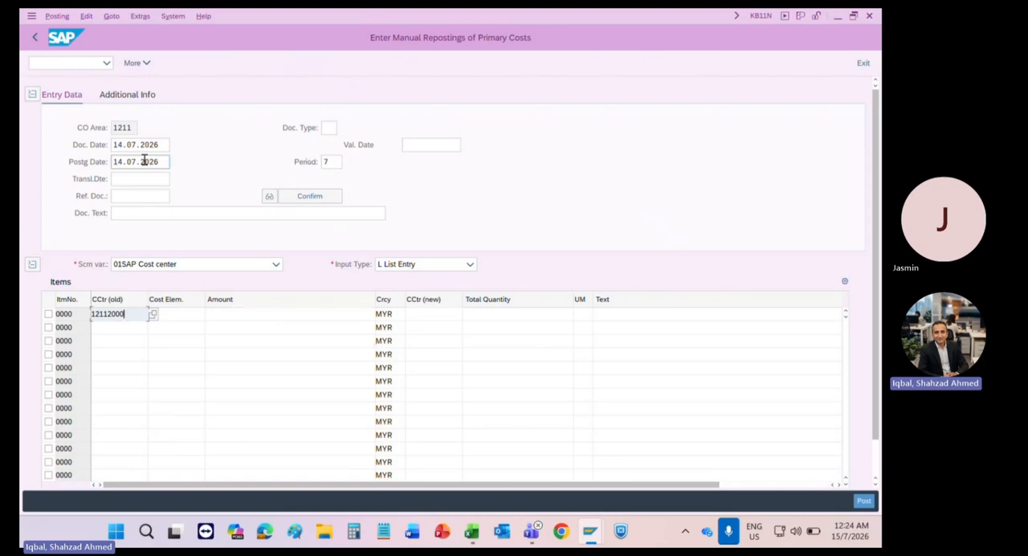
left_click_drag(161, 165, 101, 168)
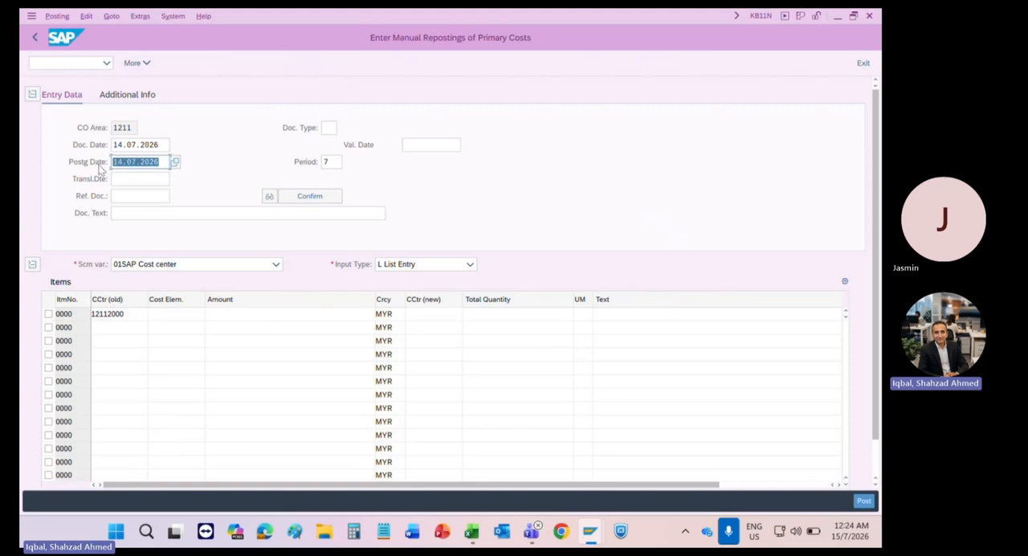
left_click(98, 167)
key("shift+Right")
key("shift+Right")
type("31")
key("shift+Tab")
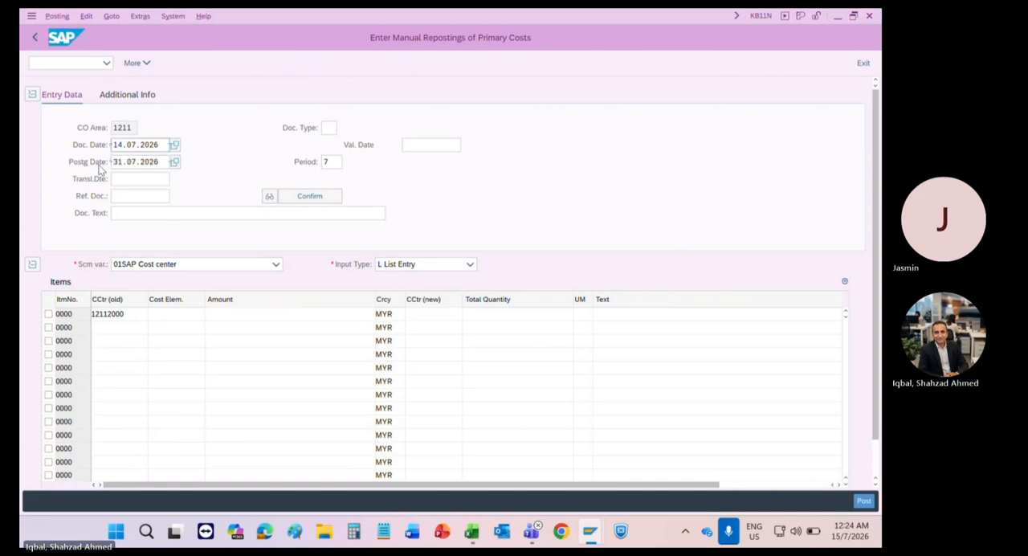
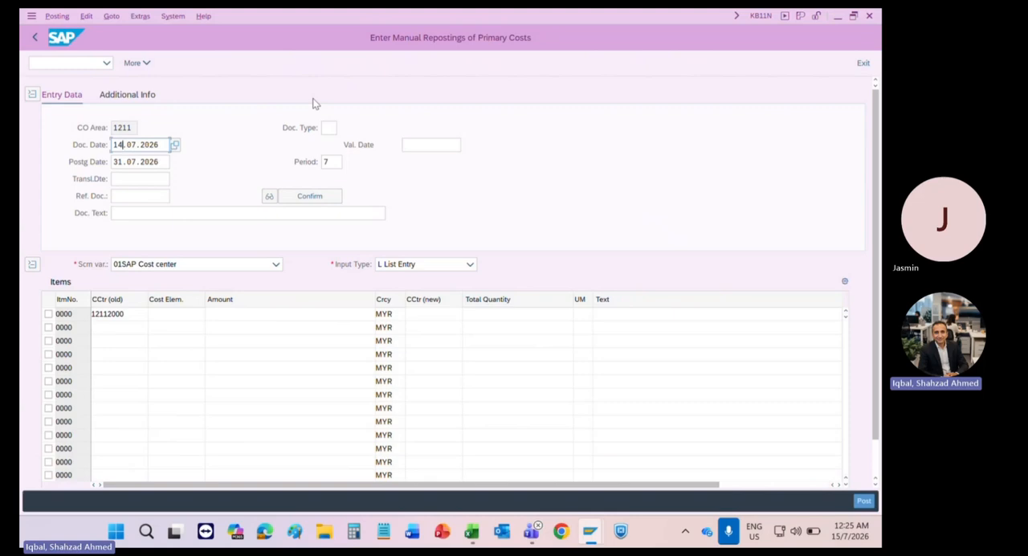
Step: Complete the first item with cost element 100001, amount 2000 and new cost center 12113000
left_click(172, 315)
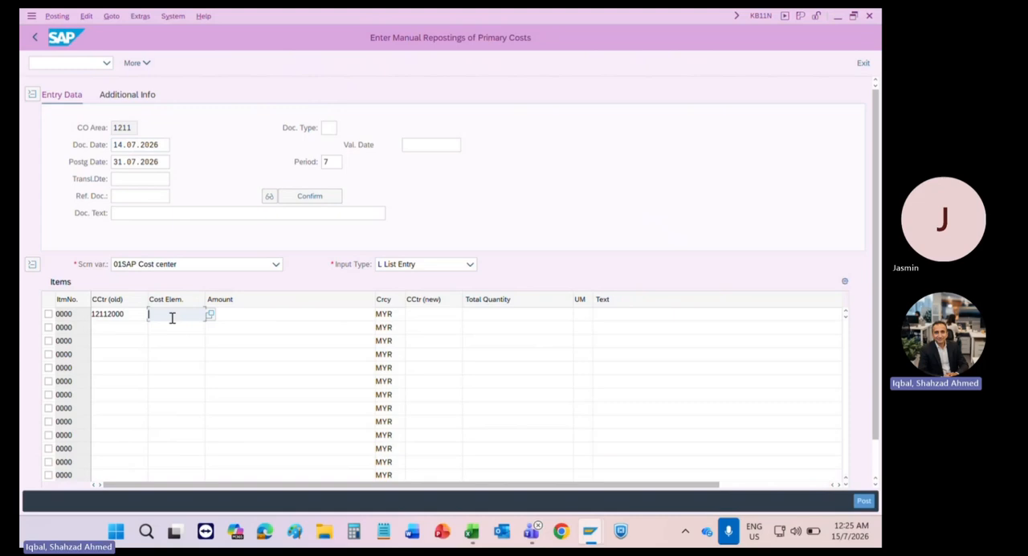
type("10000")
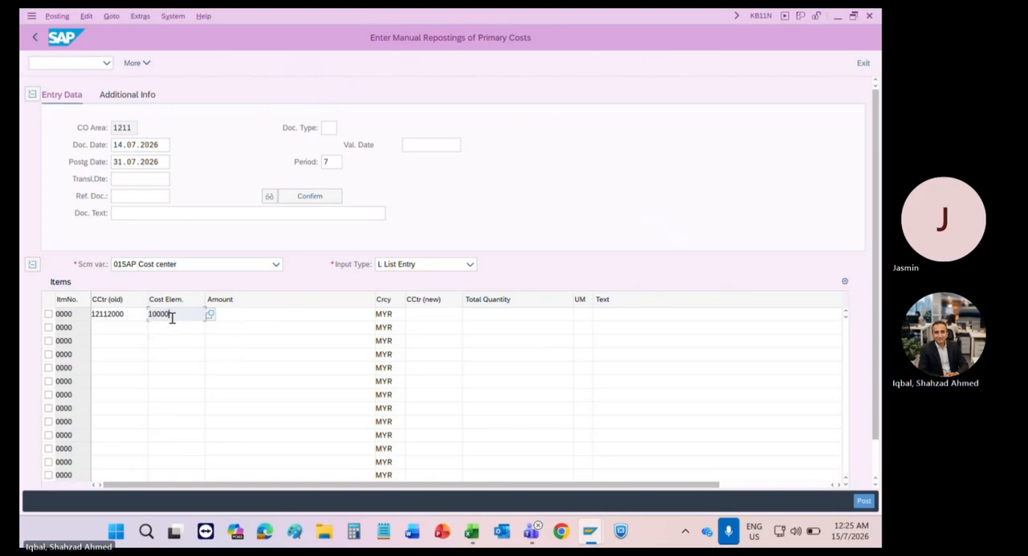
type("1")
key("Tab")
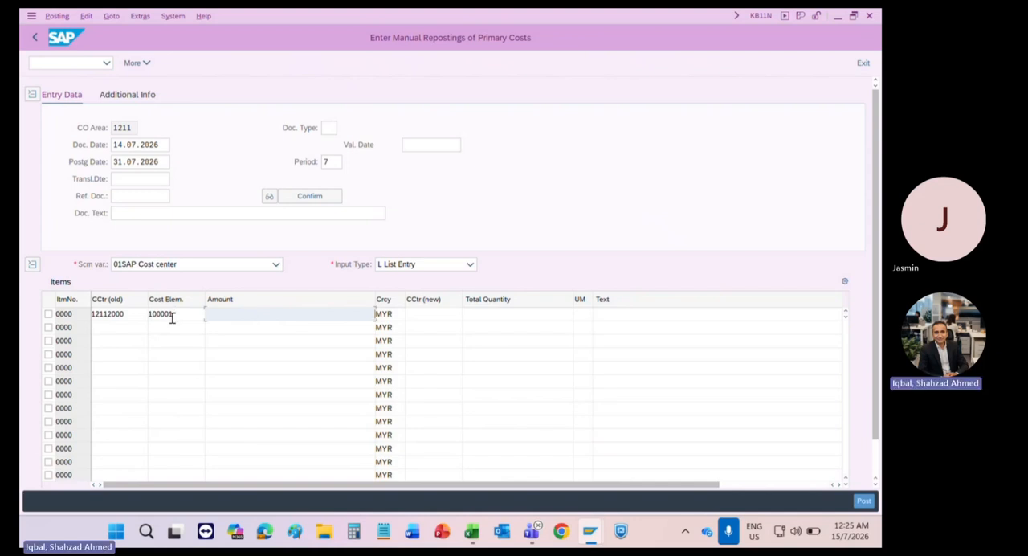
type("2")
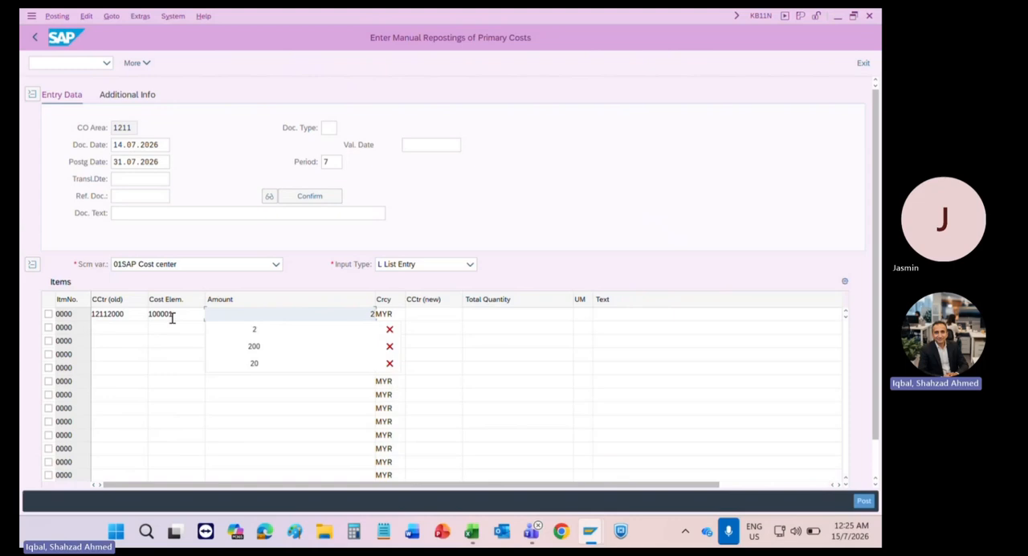
type("000")
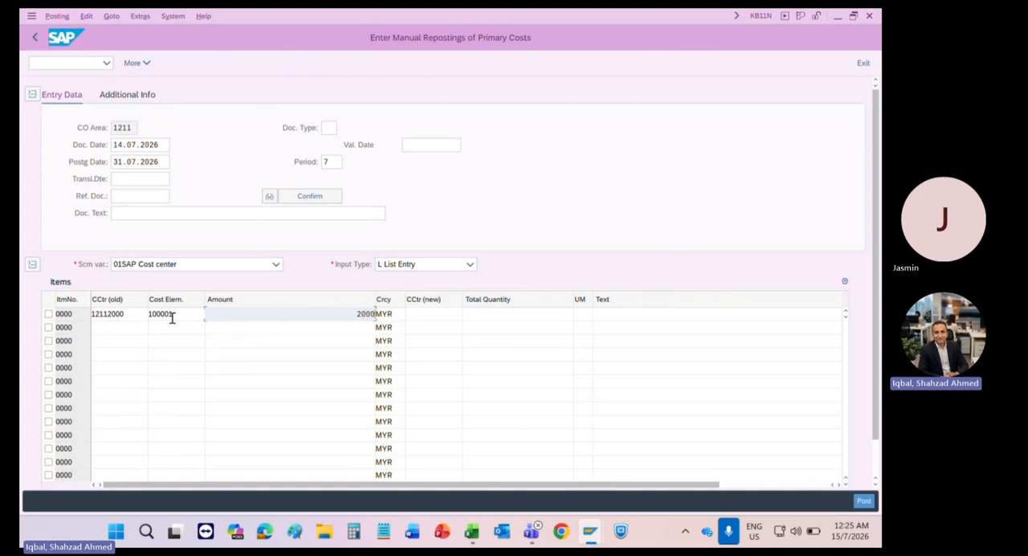
key("Tab")
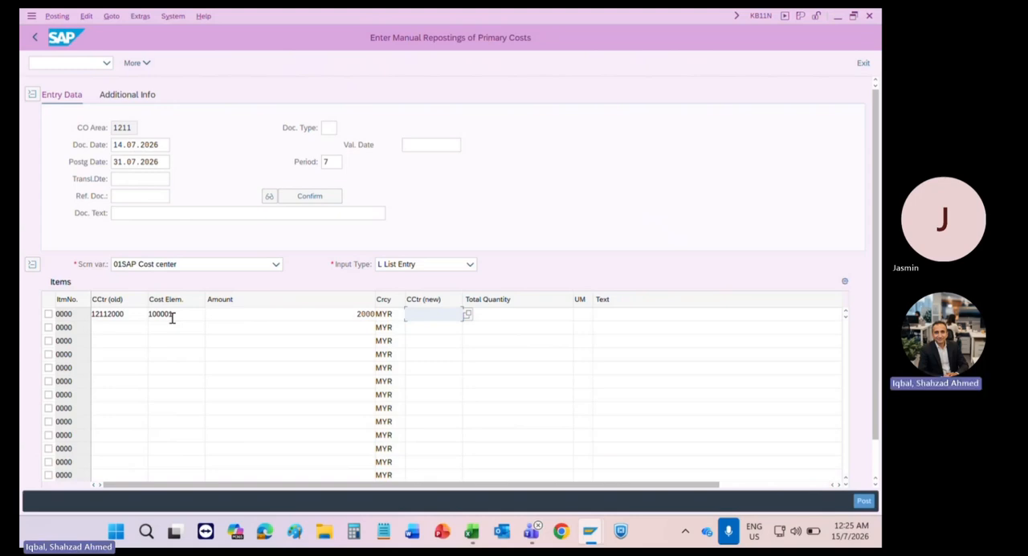
type("1211")
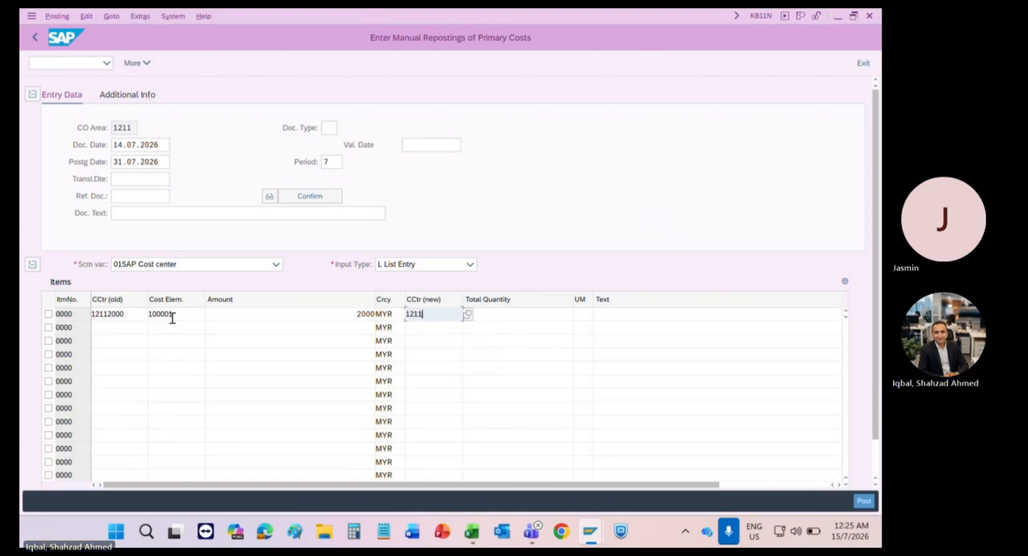
type("3000")
key("Return")
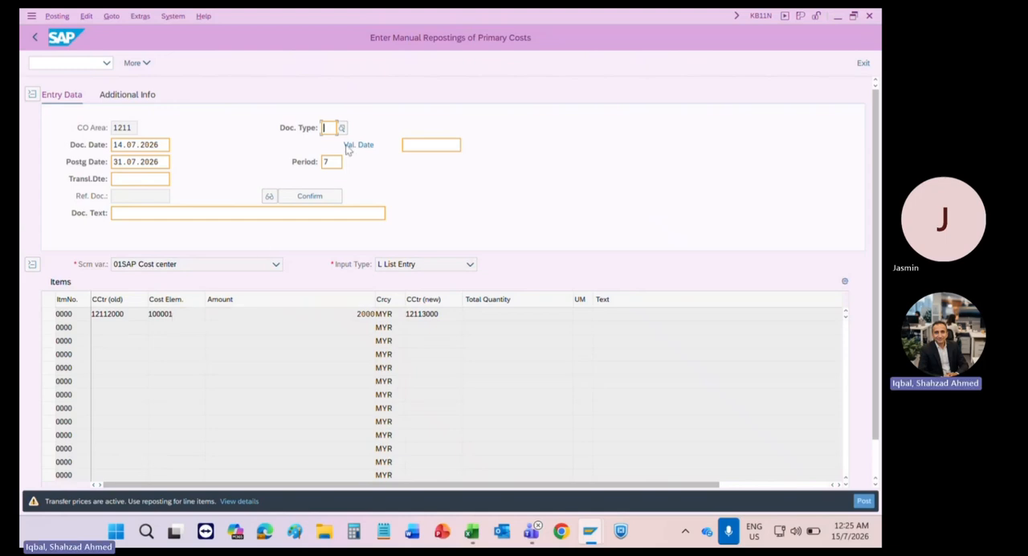
Step: Set the document type to SA and confirm the entry data
type("sa")
key("Return")
key("Return")
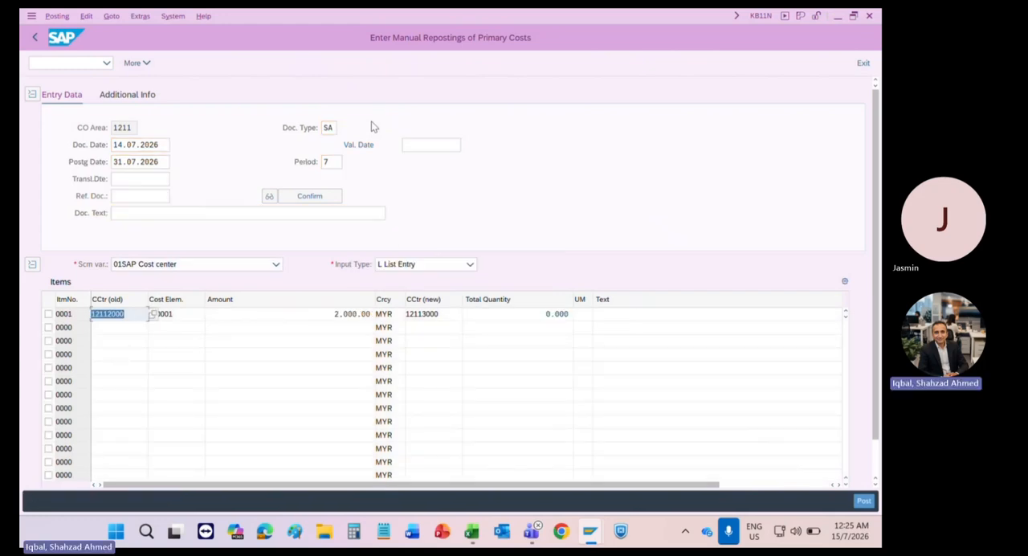
Step: Start a second item with old cost center 12112000 and cost element 100001
key("Down")
type("12112000")
key("Down")
key("Return")
key("Tab")
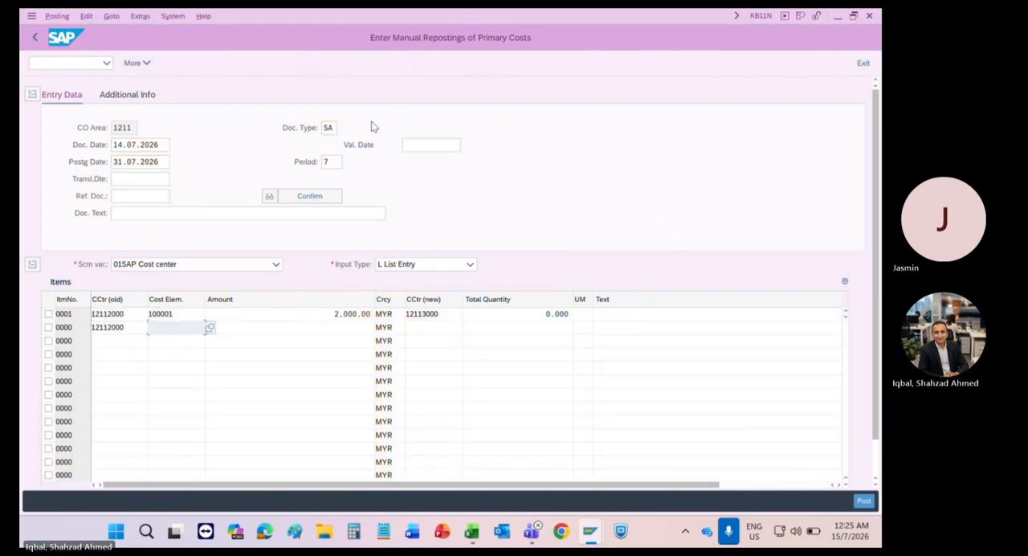
key("Down")
key("Down")
key("Return")
key("Tab")
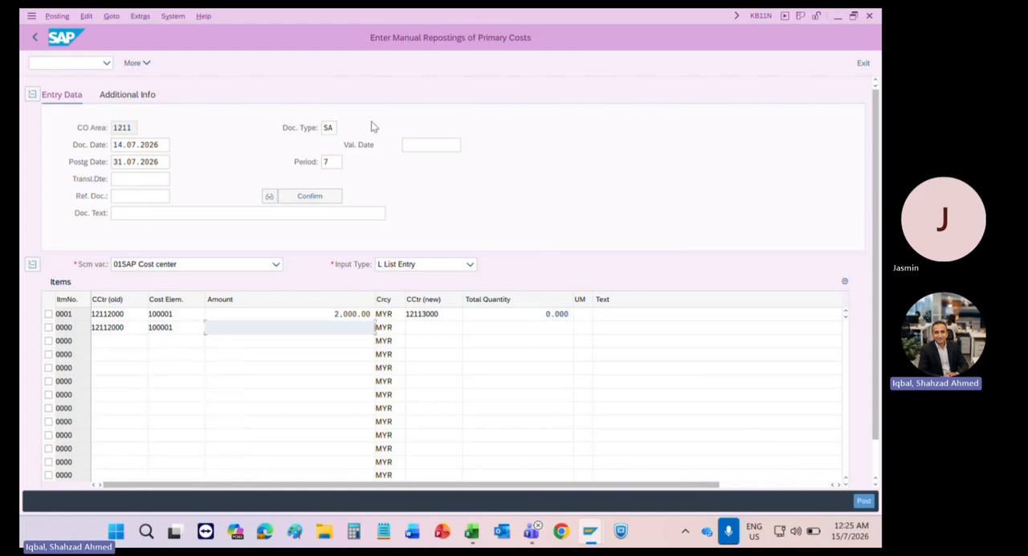
Step: Give the second item an amount of 3000 and new cost center 12114000, and confirm it
type("3000")
key("Tab")
key("Tab")
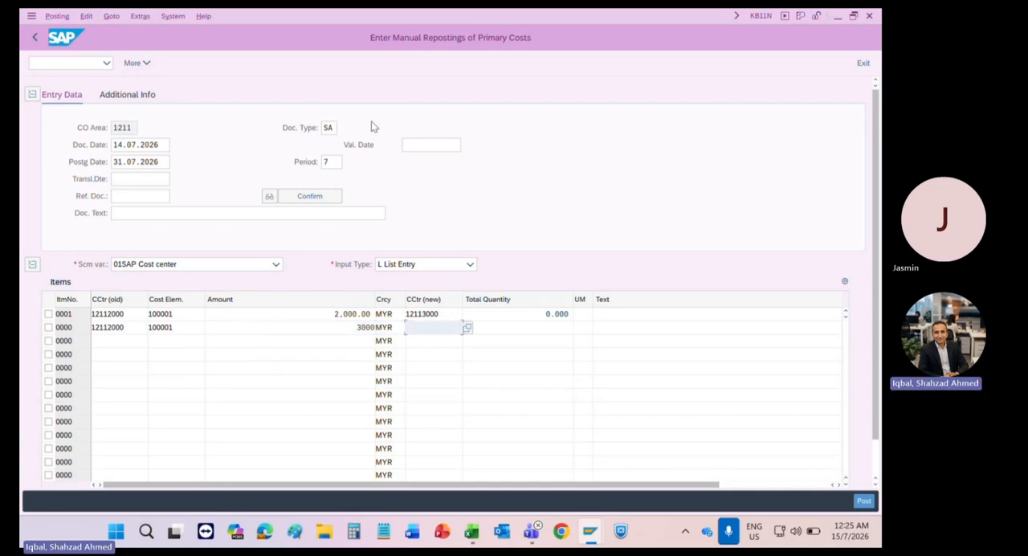
type("12114000")
key("Return")
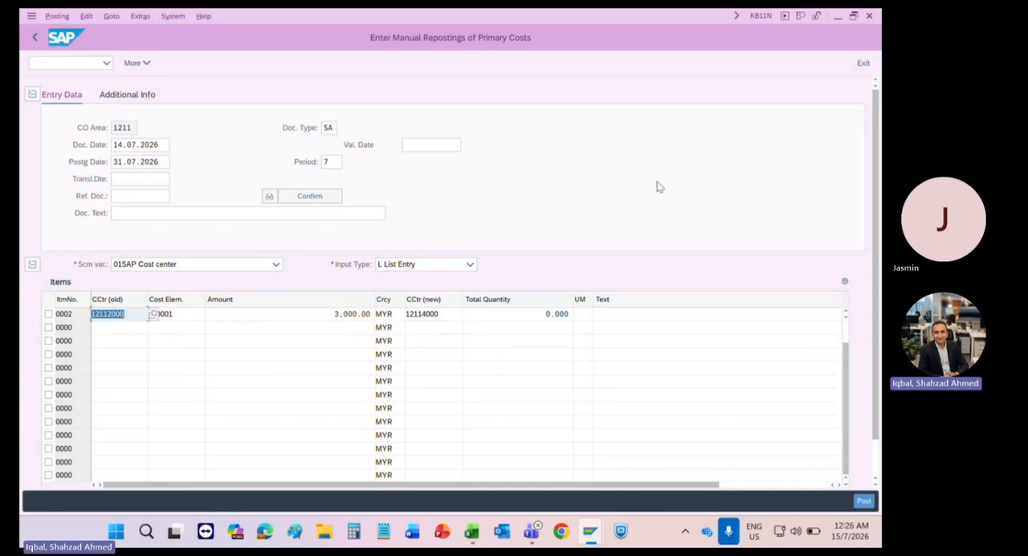
Step: Review both reposting items, checking the first item's old cost center, cost element, amount and new cost center
left_click(847, 326)
left_click(847, 330)
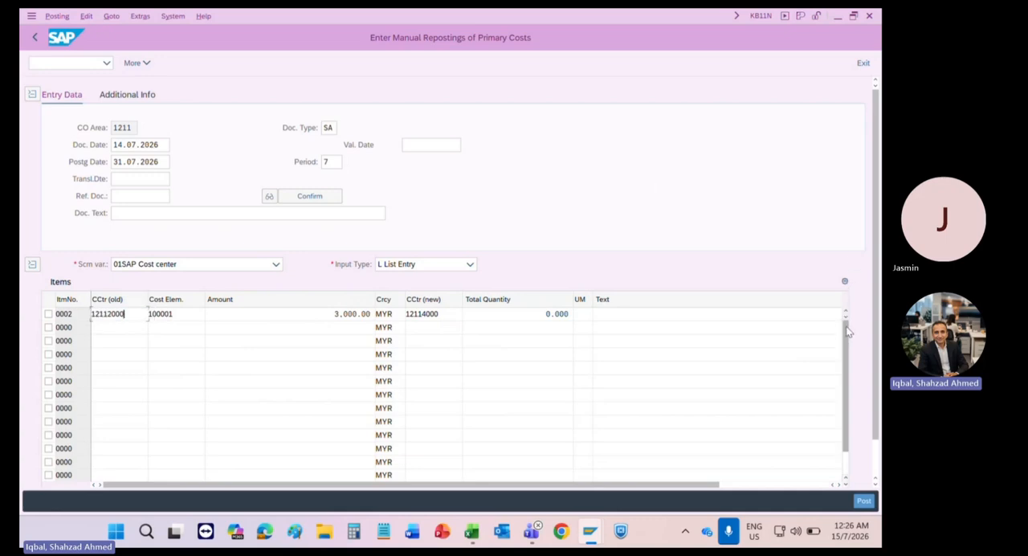
left_click(253, 317)
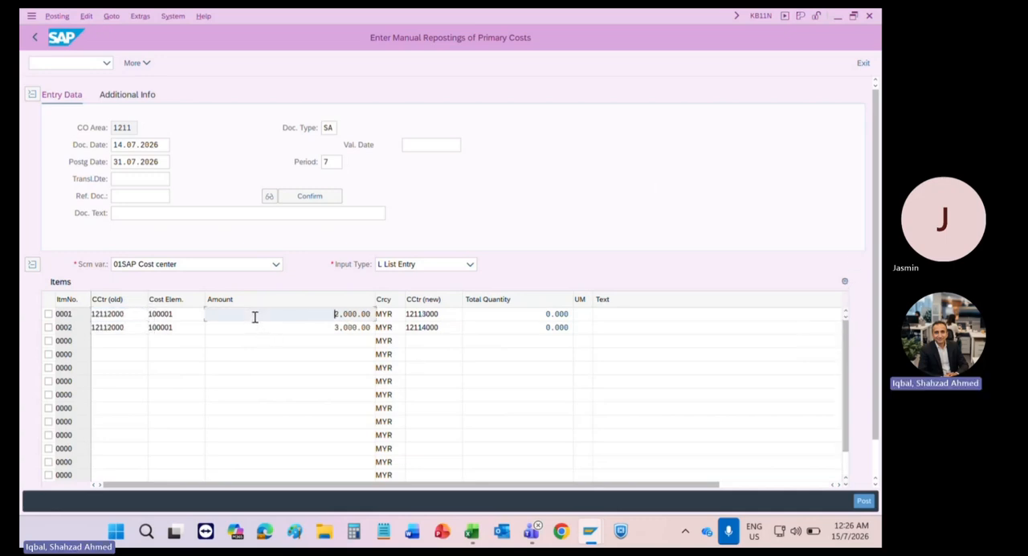
left_click(107, 314)
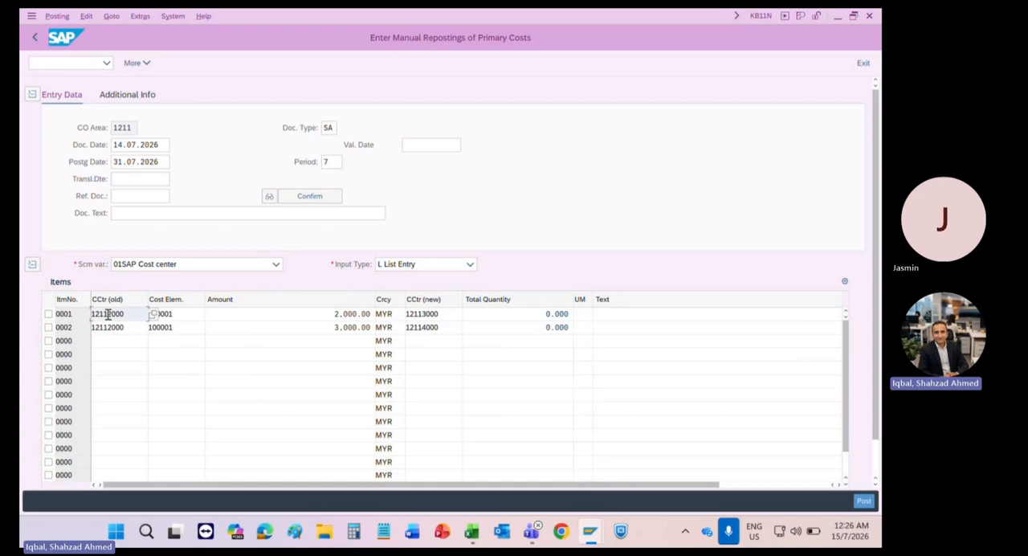
left_click(177, 313)
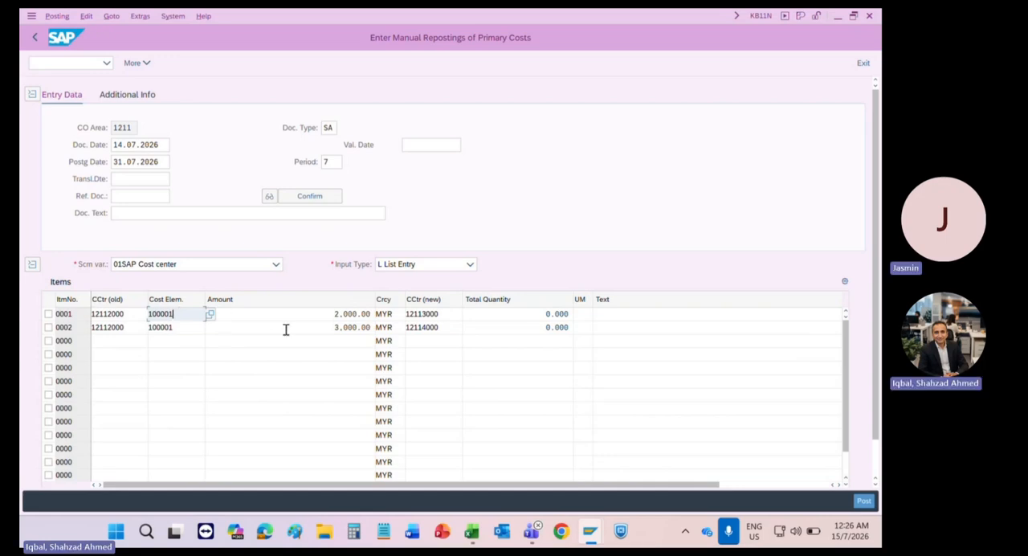
left_click(323, 312)
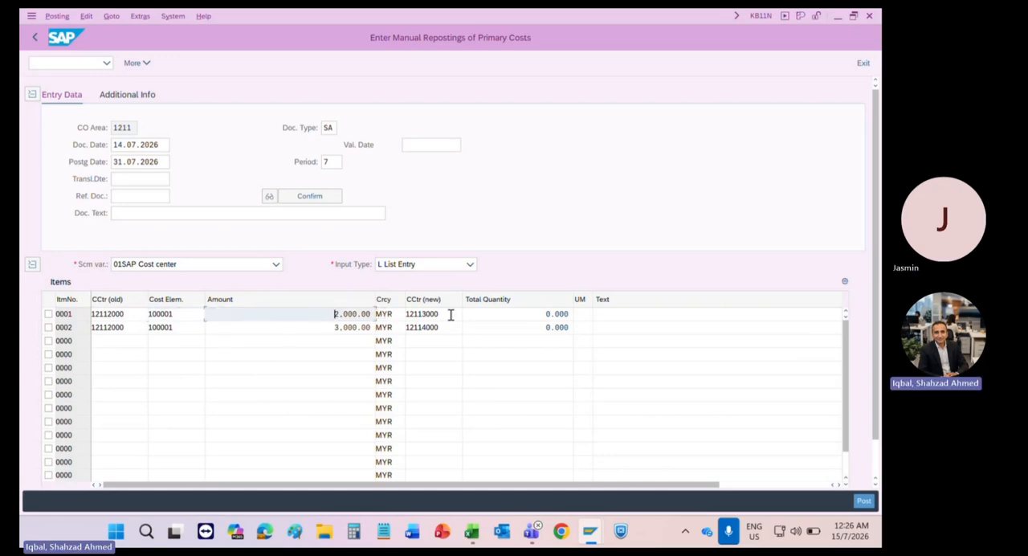
left_click(451, 314)
left_click_drag(455, 314, 402, 313)
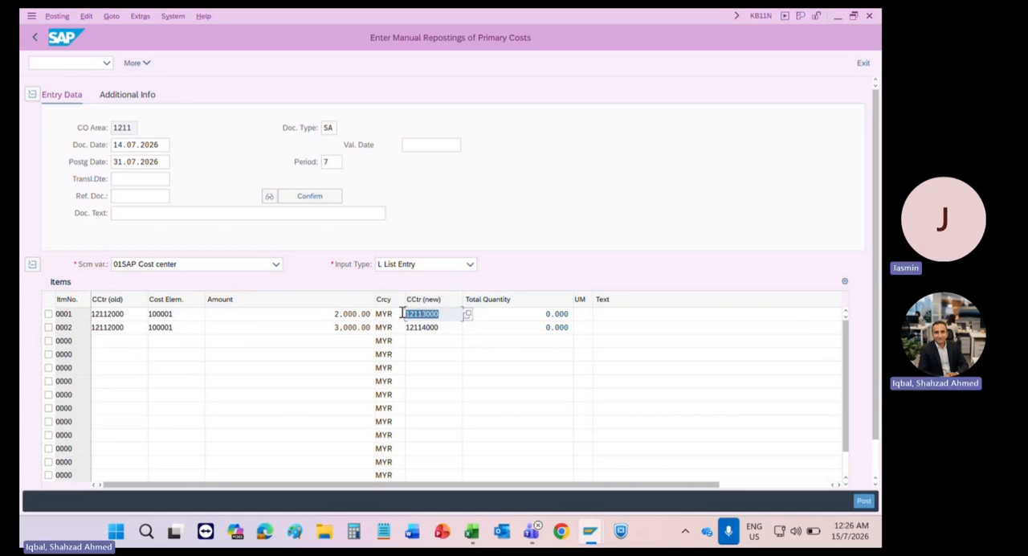
left_click_drag(183, 314, 134, 315)
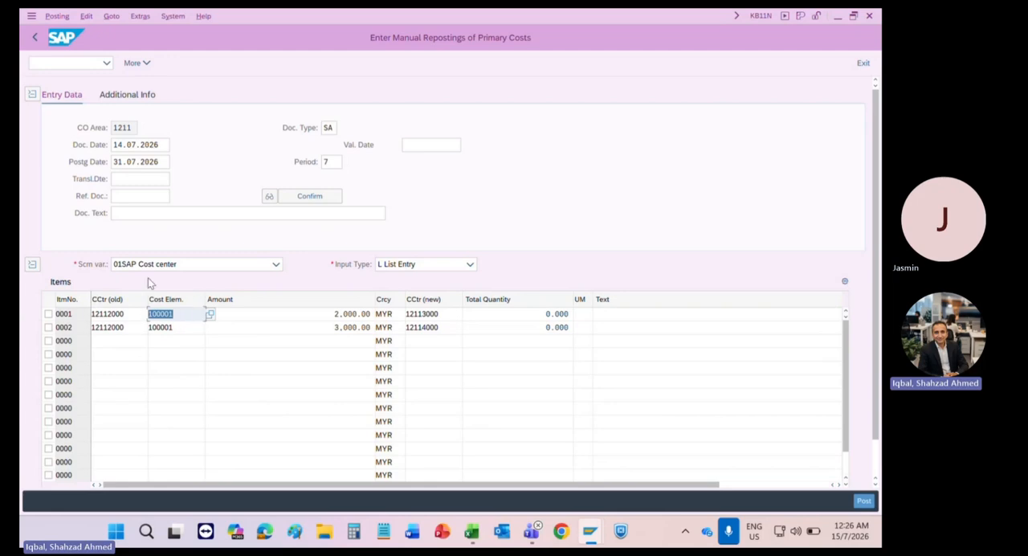
left_click(126, 314)
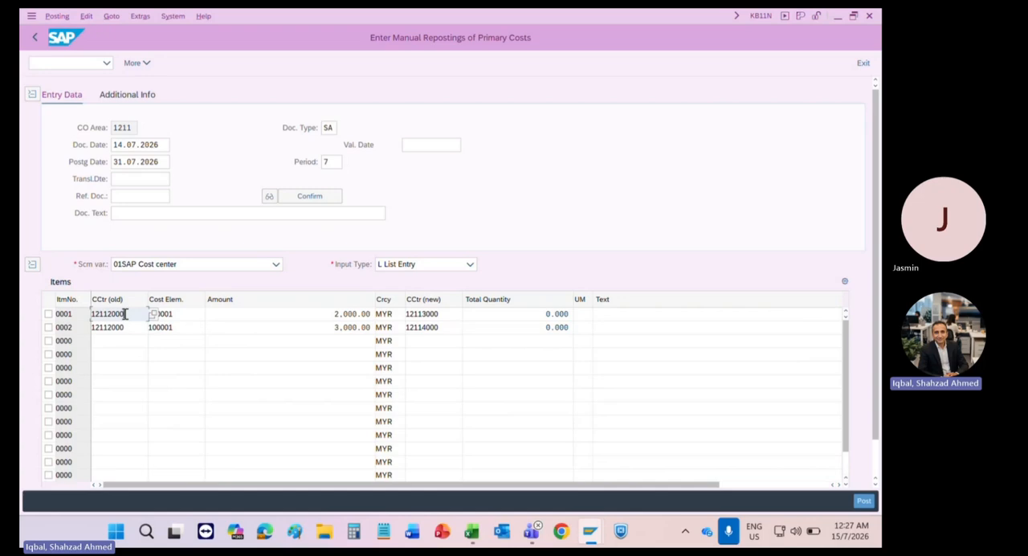
left_click(325, 318)
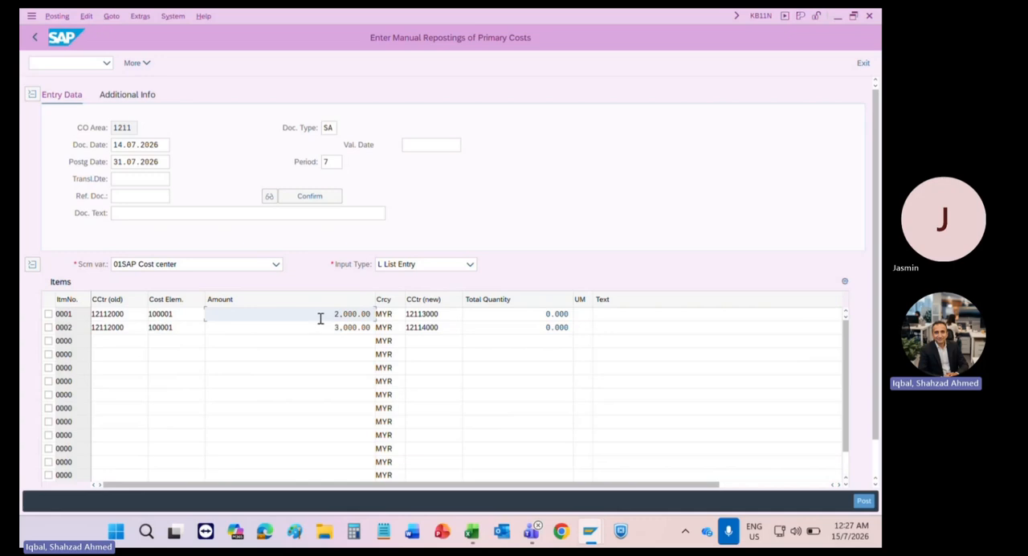
left_click(454, 318)
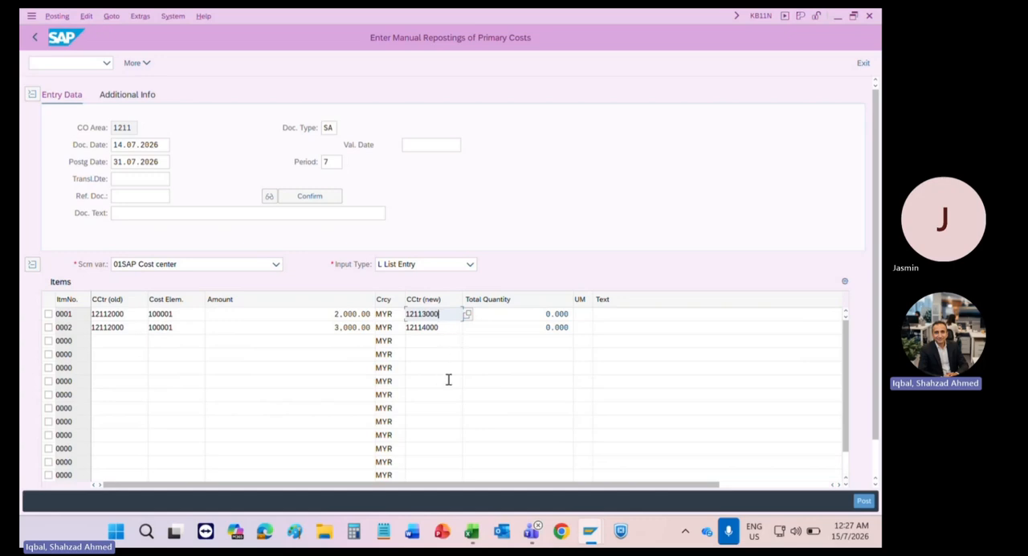
Step: Post the manual reposting document
key("Return")
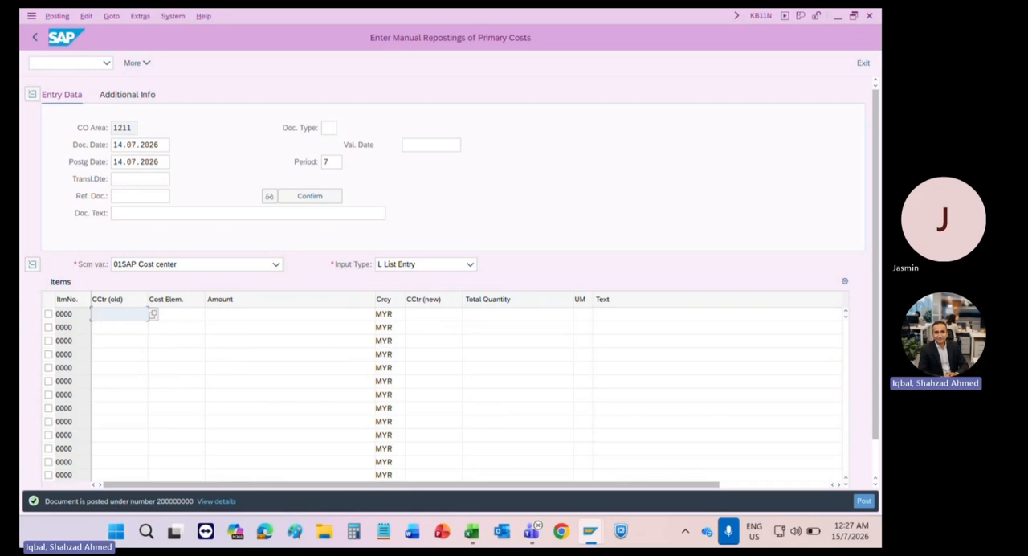
Step: In a new reposting, enter old cost center 12112000 and cost element 100001 in the first item
left_click(120, 314)
key("Down")
key("Return")
key("Tab")
key("Down")
key("Return")
key("Tab")
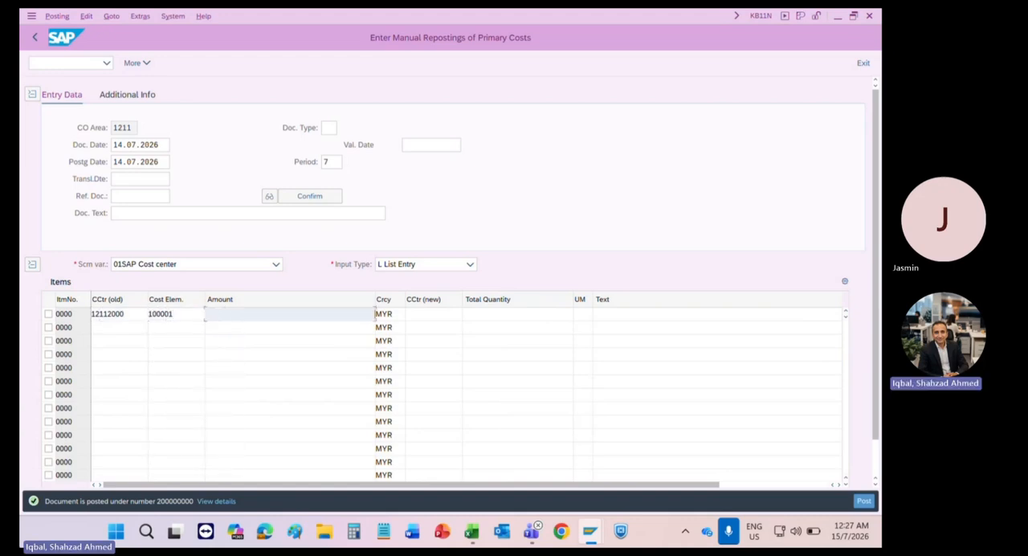
Step: Set the first item's amount to 100
key("Down")
key("Down")
key("Down")
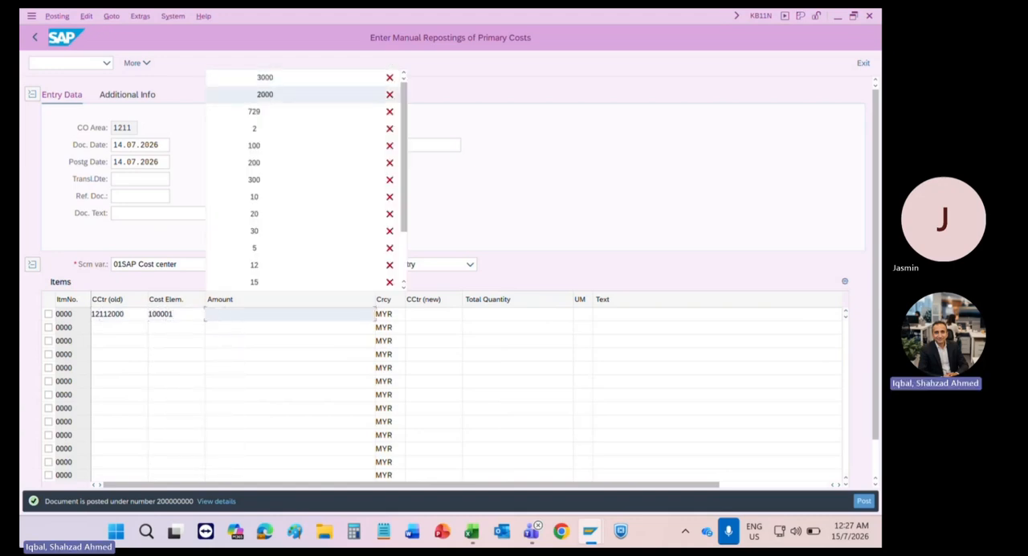
key("Escape")
type("100")
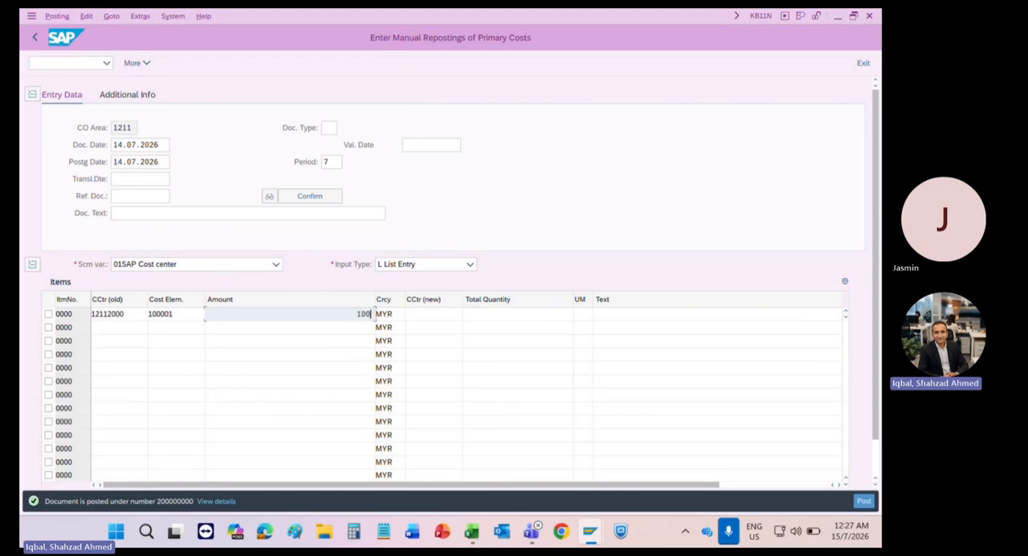
key("Tab")
key("Tab")
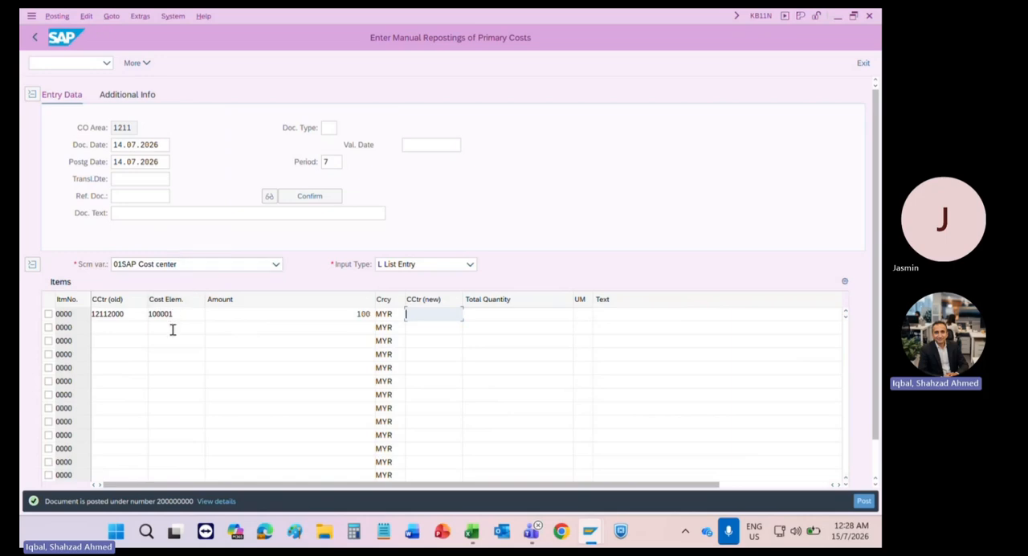
Step: Switch the screen variant to 02SAP Order, clearing the first item's old cost center and cost element
left_click(198, 267)
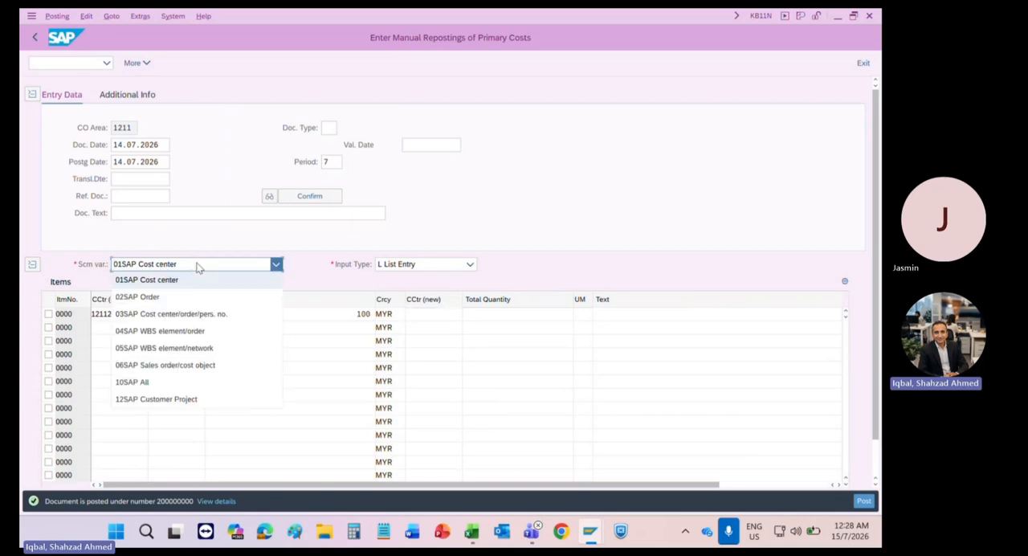
left_click(170, 299)
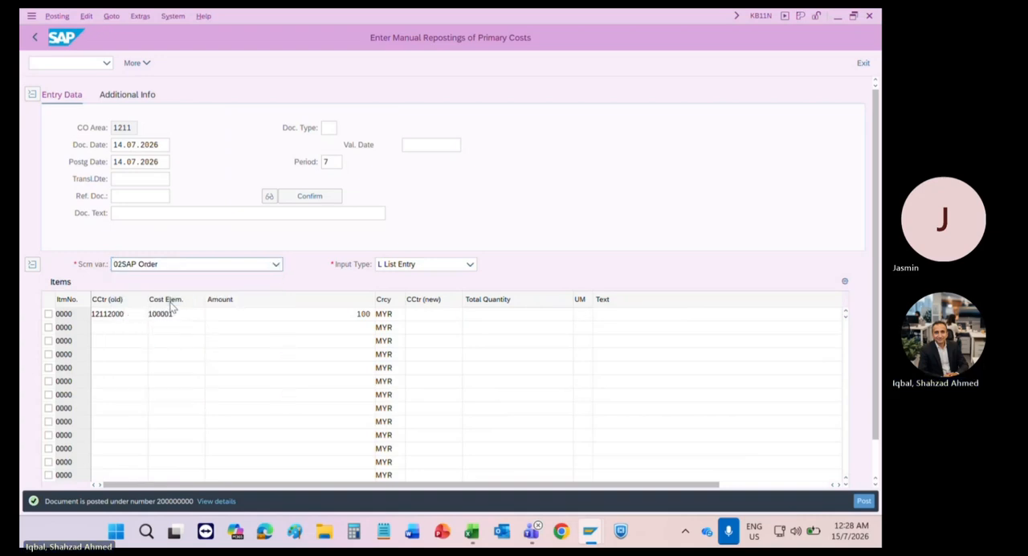
key("Return")
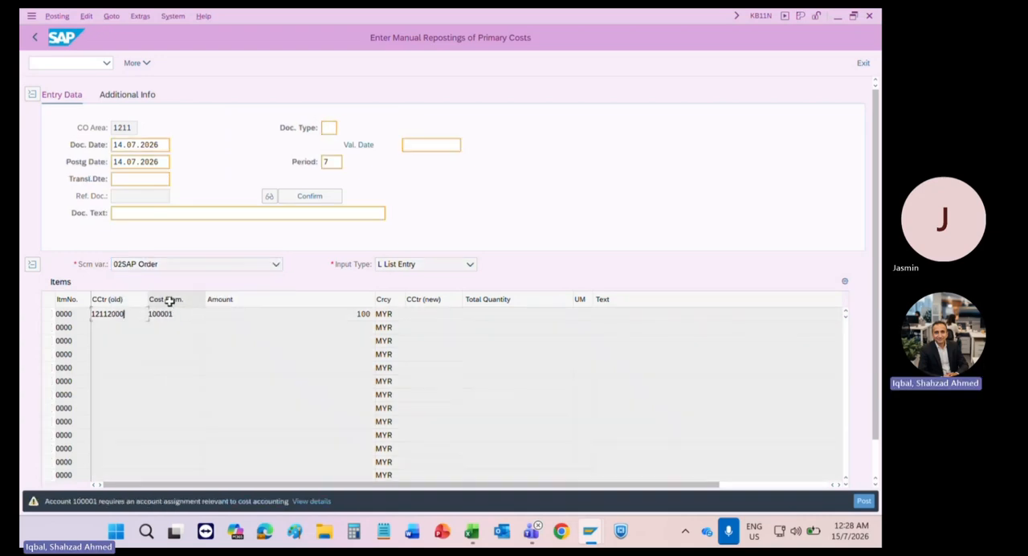
key("Delete")
key("Tab")
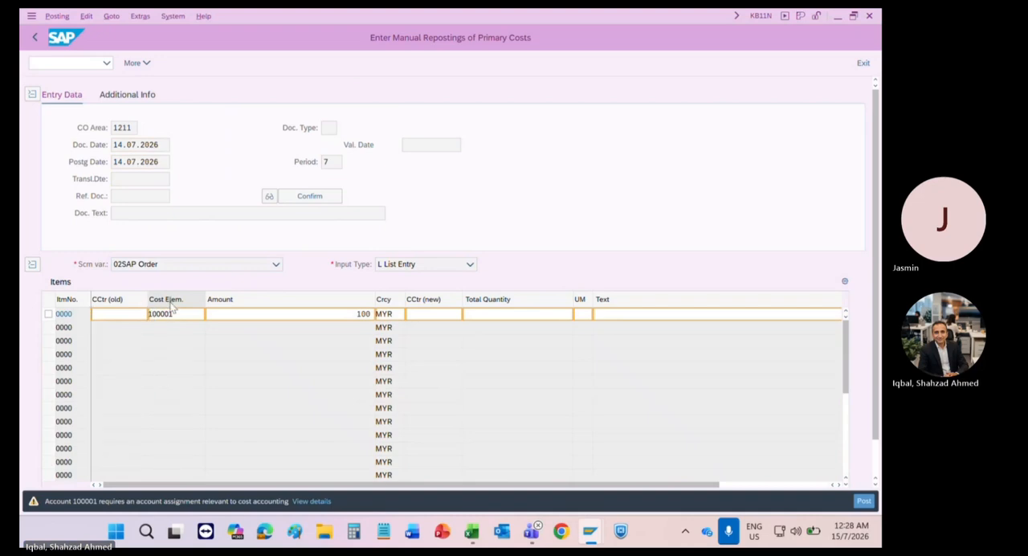
key("Delete")
key("Return")
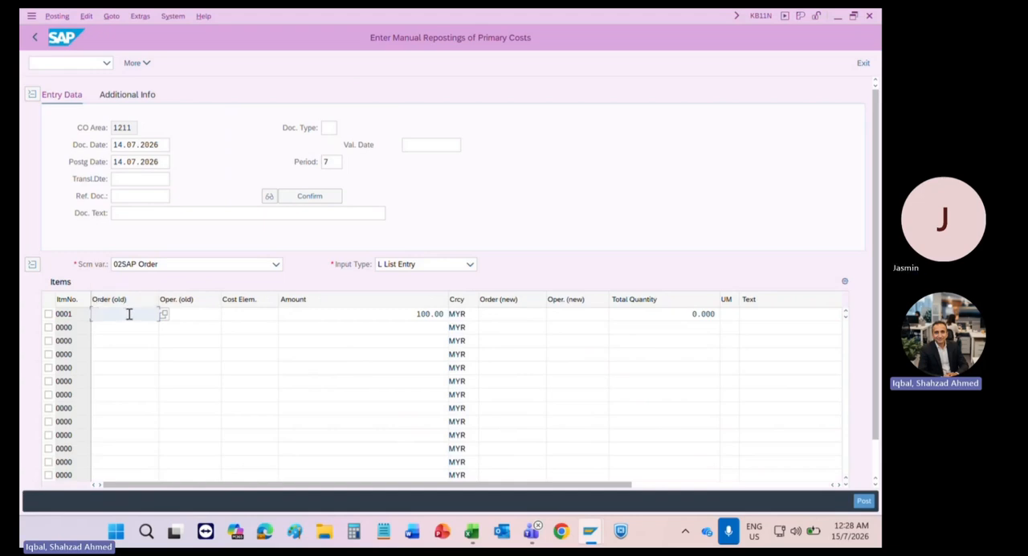
left_click(264, 313)
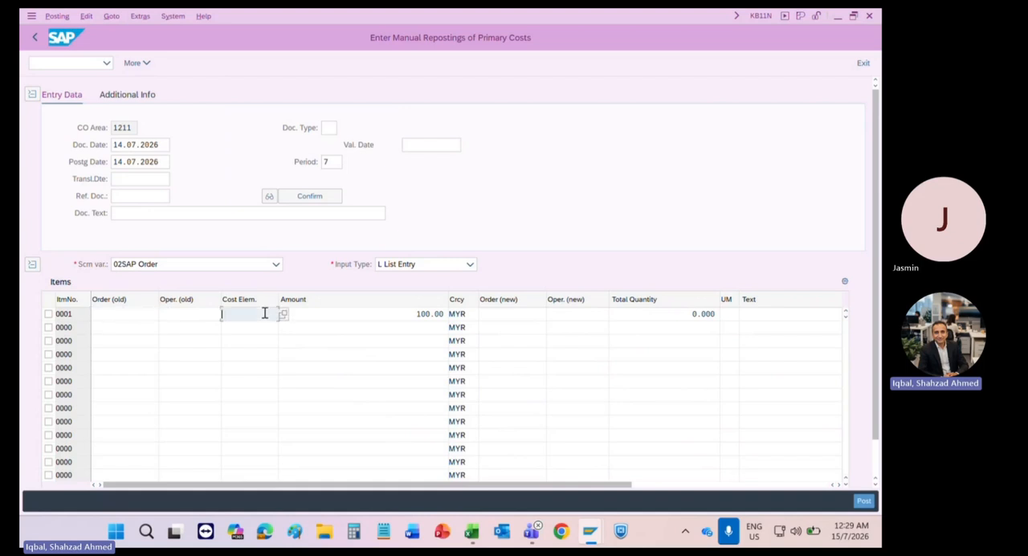
left_click(337, 313)
left_click(507, 313)
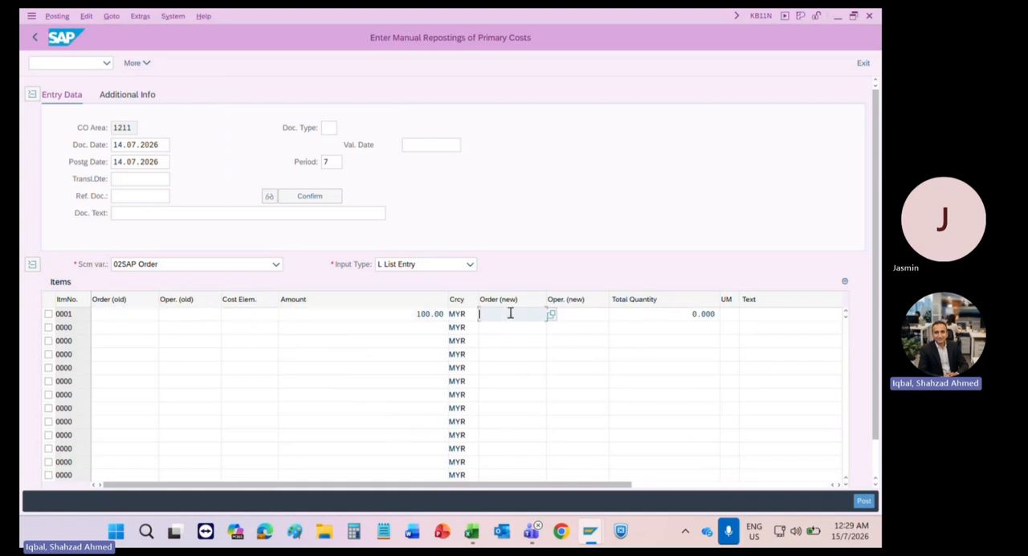
Step: Switch the screen variant to 03SAP Cost center/order/pers. no. and set its input type to L List Entry
left_click(592, 315)
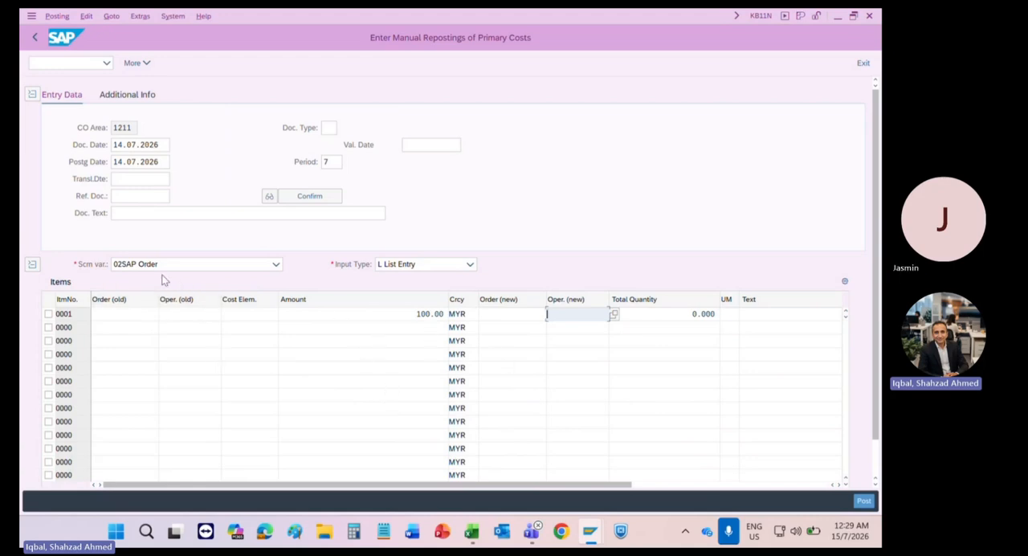
left_click(247, 265)
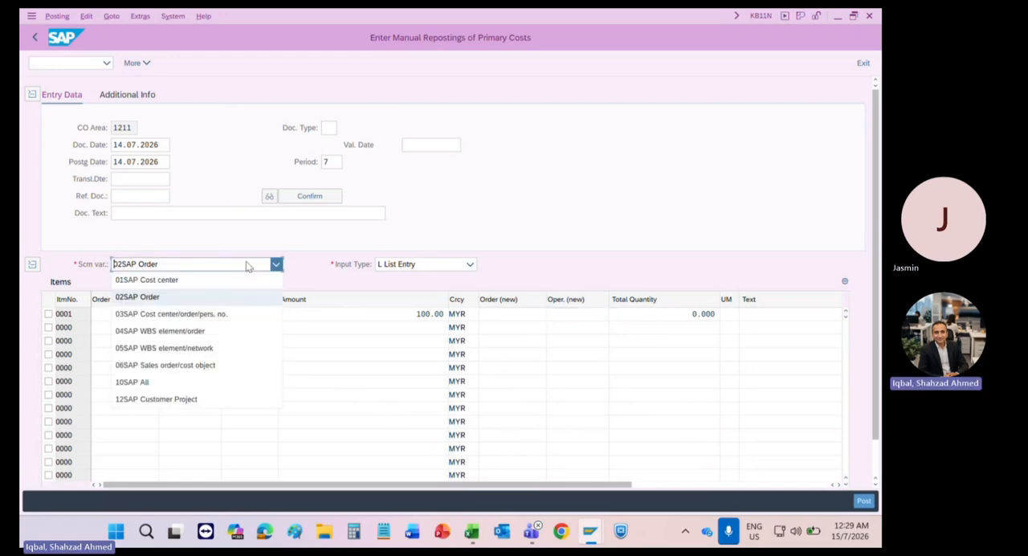
left_click(187, 317)
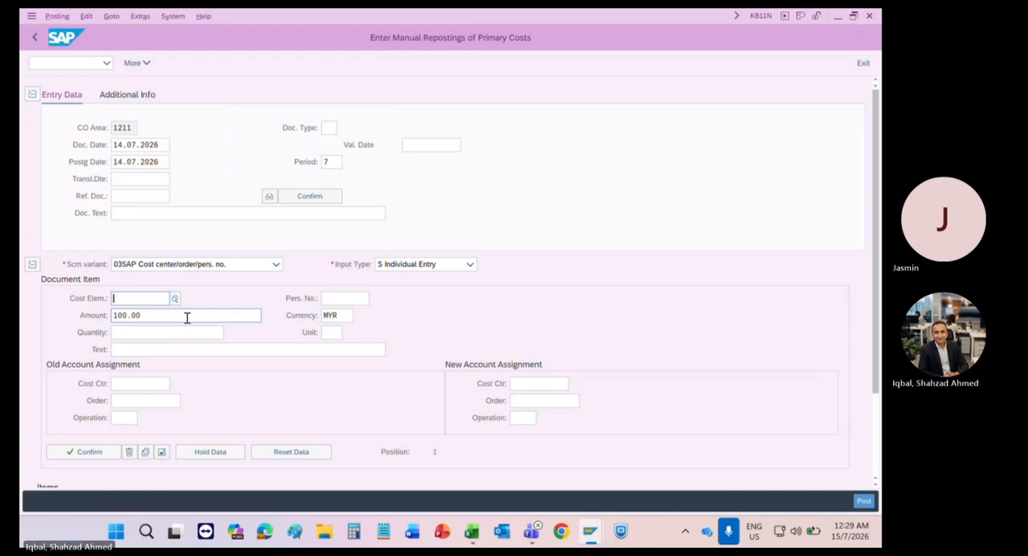
left_click(390, 269)
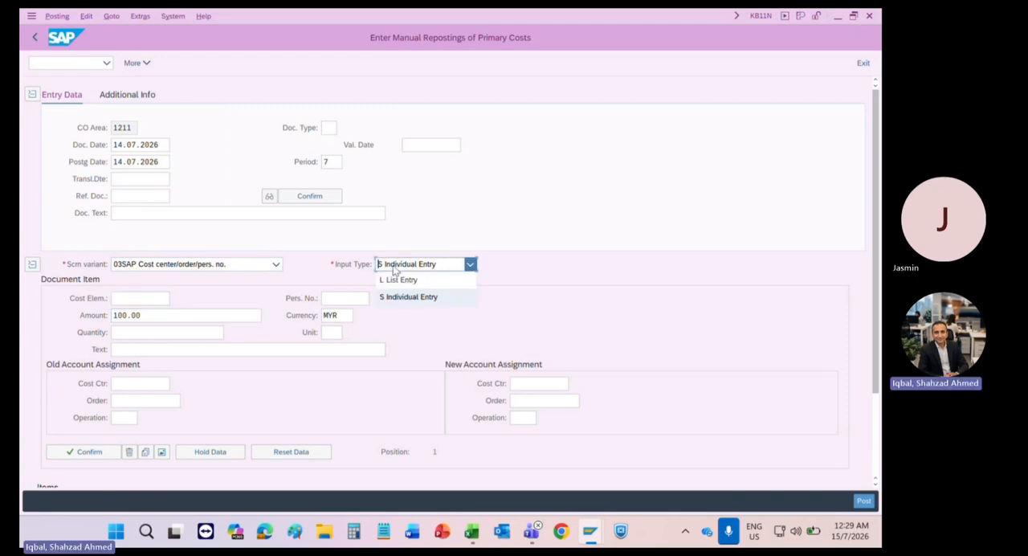
left_click(397, 278)
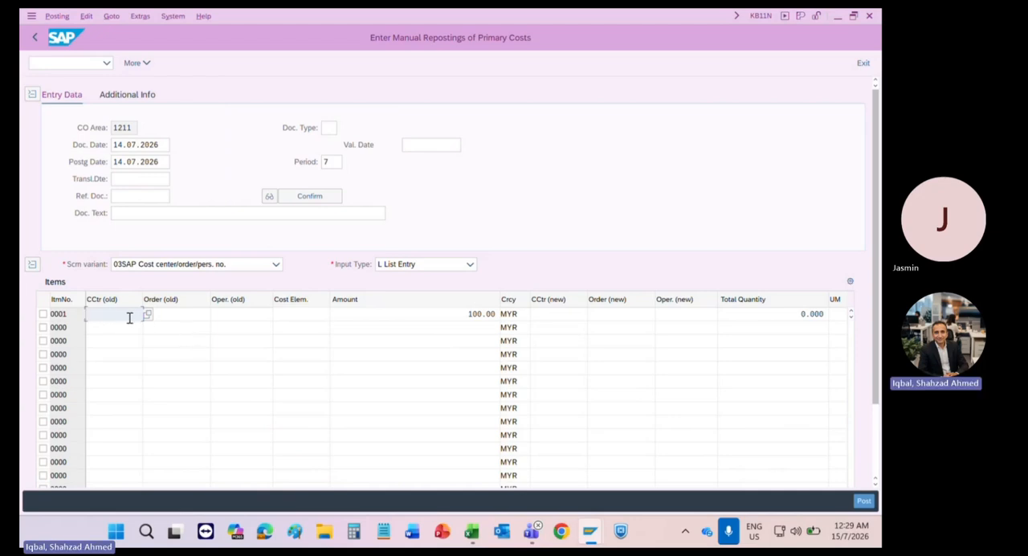
Step: Examine the old and new cost center, order, cost element and amount columns of the item list
left_click(177, 312)
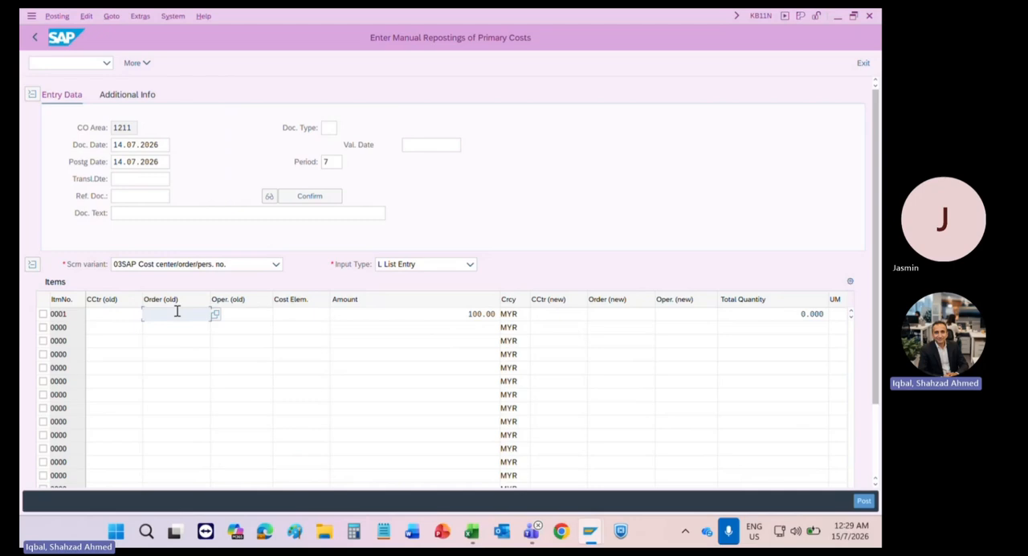
left_click(305, 314)
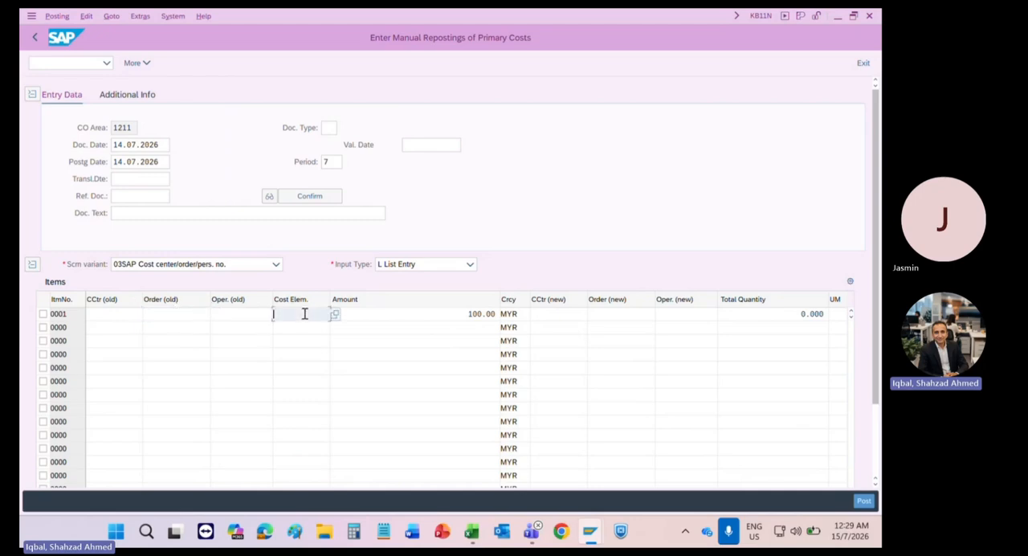
left_click(403, 314)
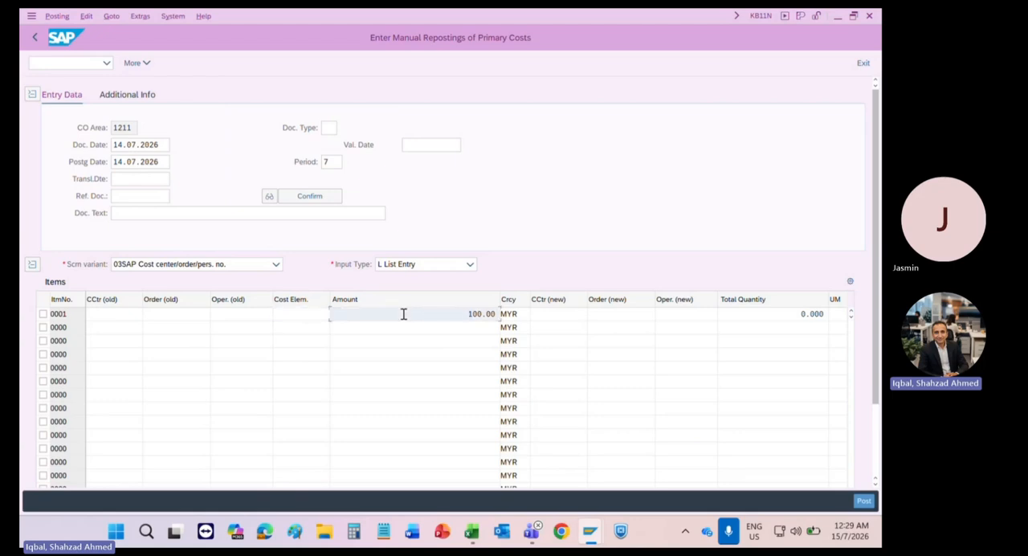
left_click(567, 314)
left_click(604, 327)
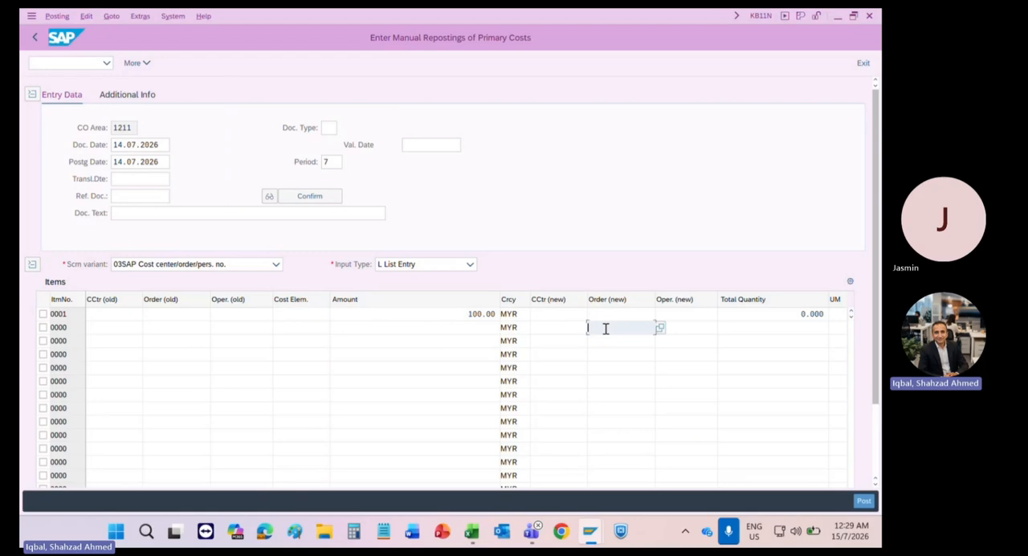
left_click(623, 366)
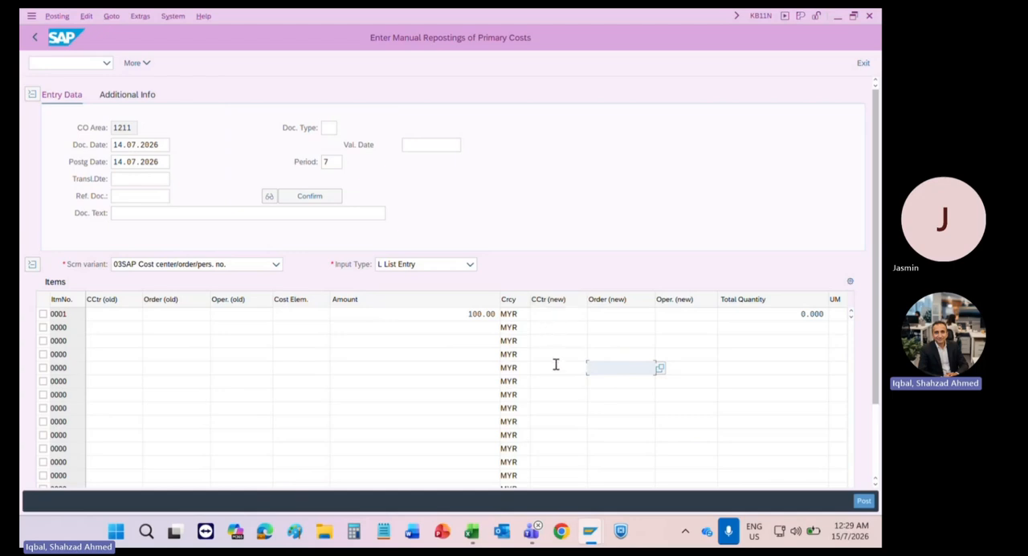
left_click(605, 324)
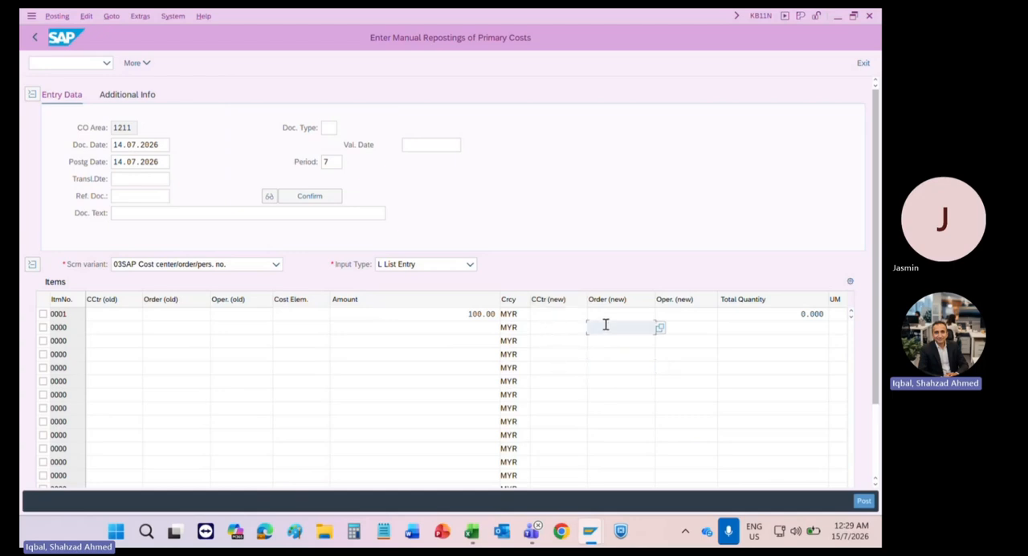
left_click(546, 361)
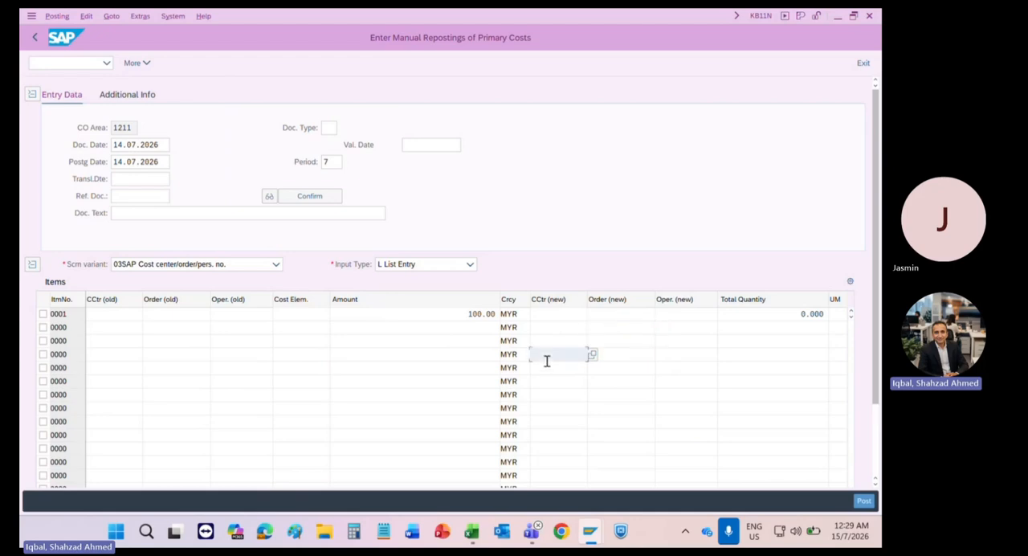
left_click(646, 379)
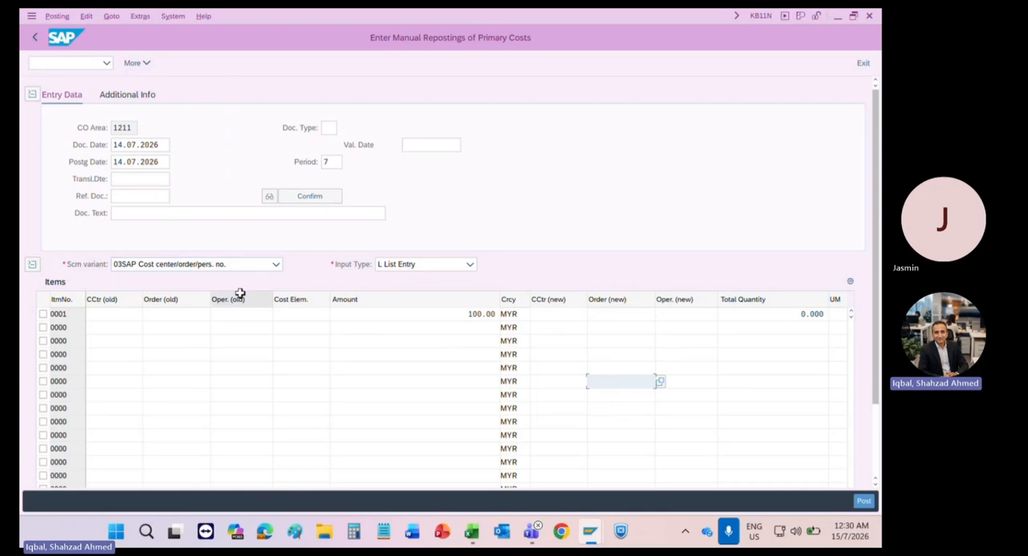
Step: Switch the screen variant to 10SAP All and set the input type to S Individual Entry
left_click(237, 267)
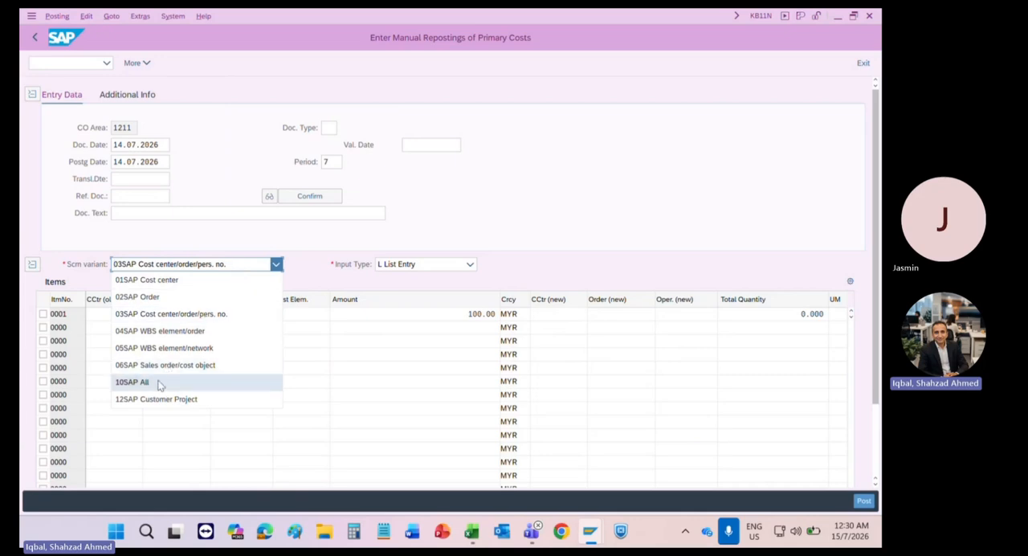
left_click(132, 382)
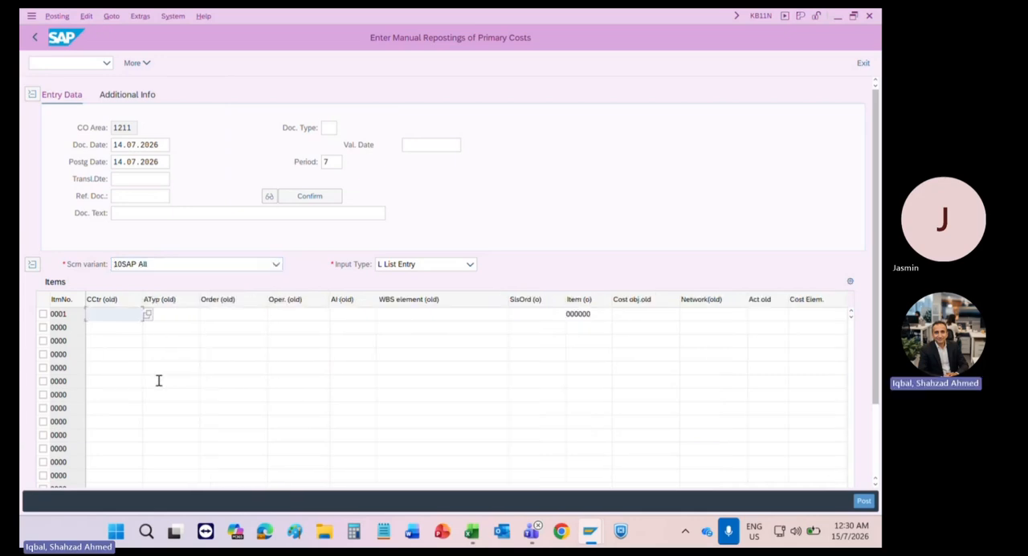
left_click(399, 267)
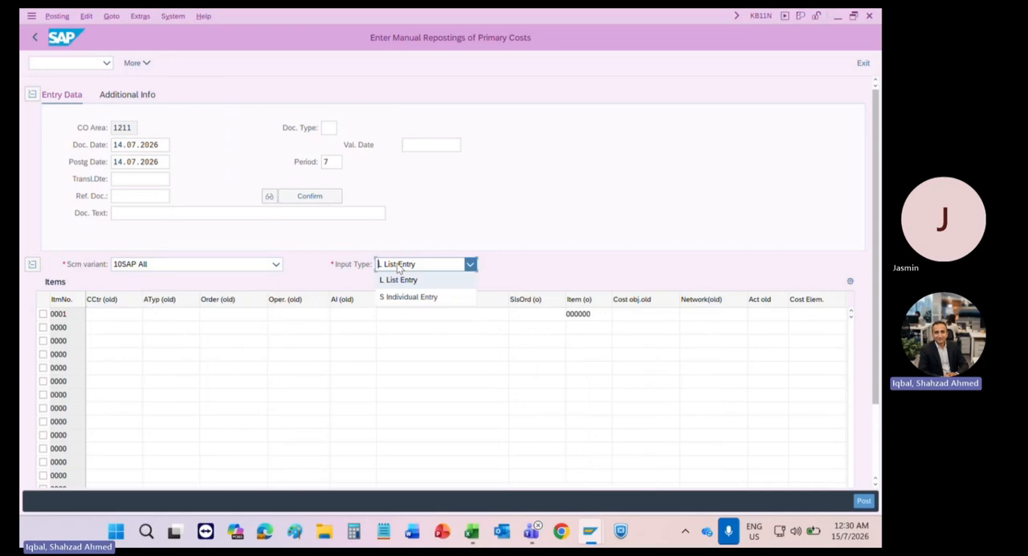
left_click(403, 297)
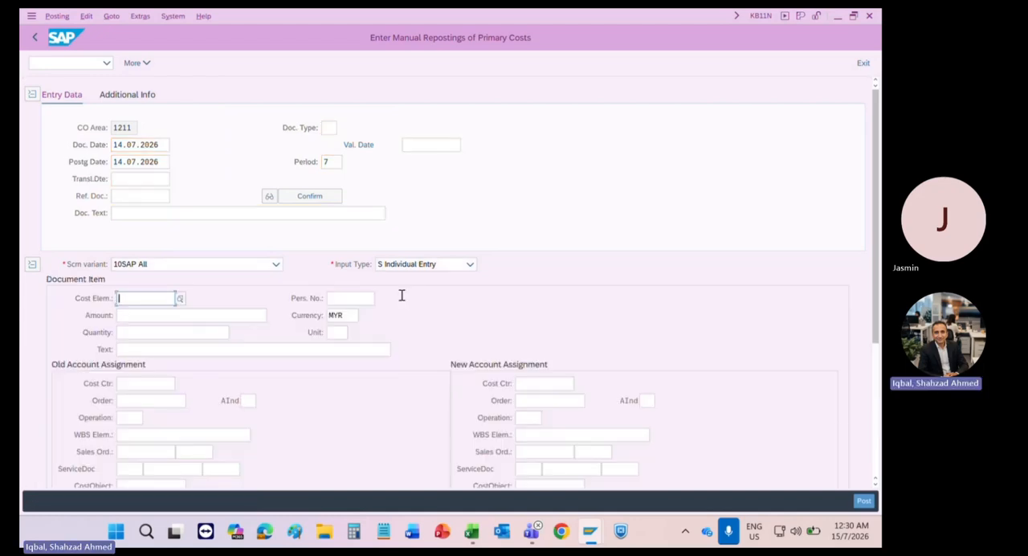
Step: Enter an amount of 10000 and cost element 100001, the salaries account, for the document item
left_click(141, 313)
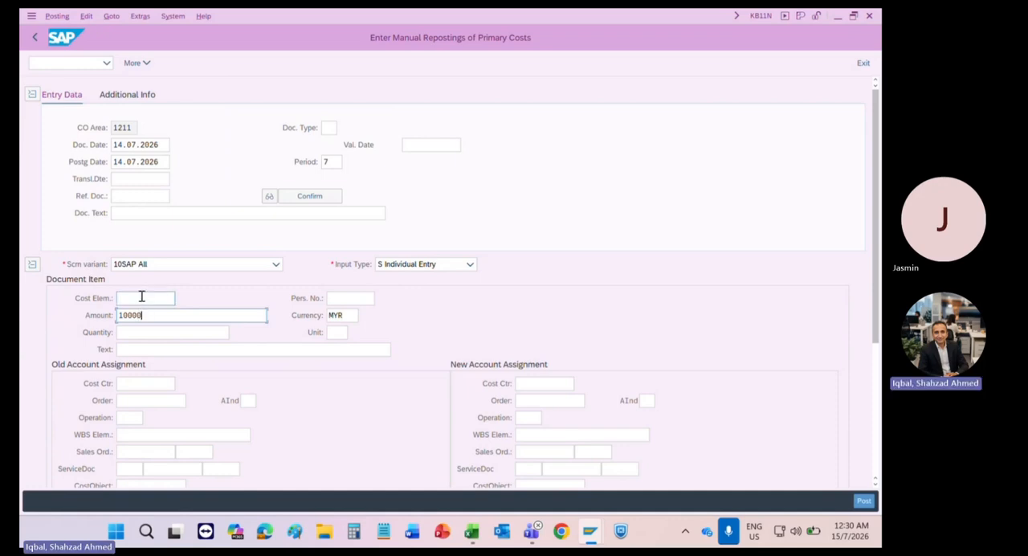
left_click(141, 297)
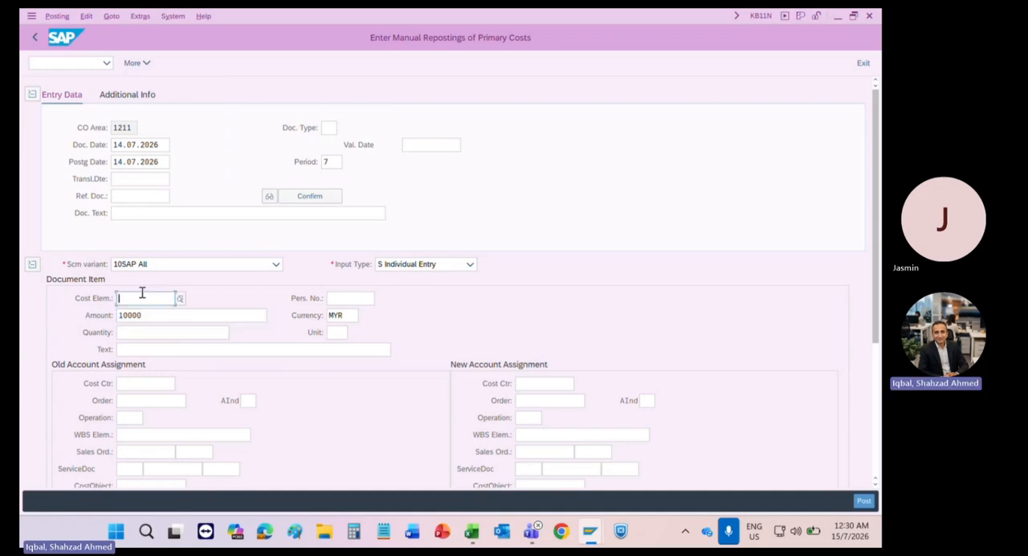
type("100001")
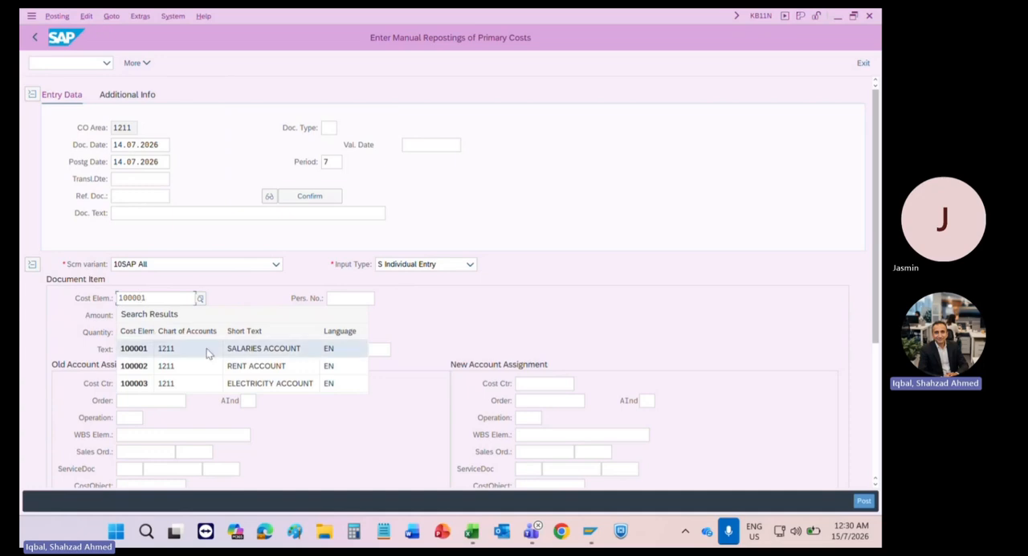
left_click(214, 348)
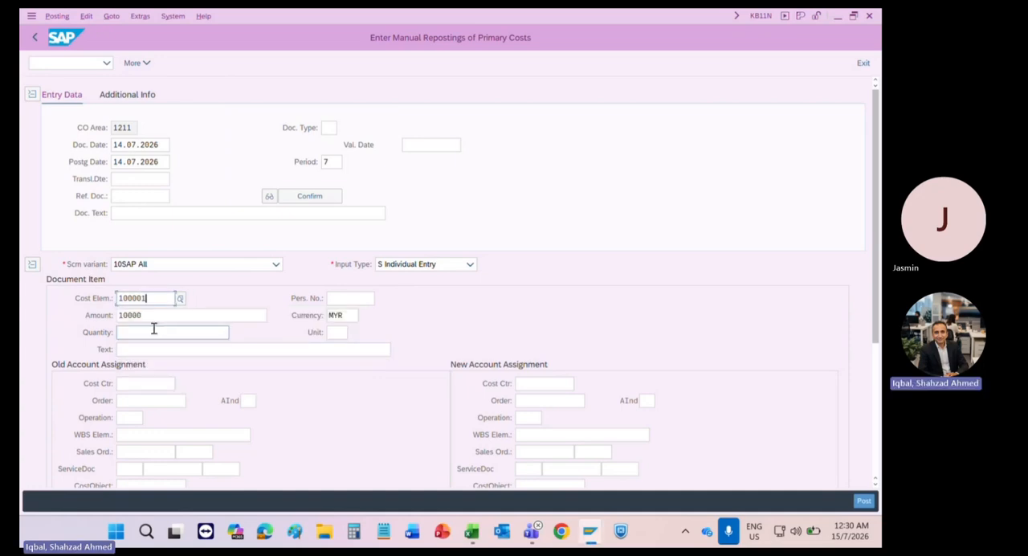
left_click_drag(148, 315, 112, 318)
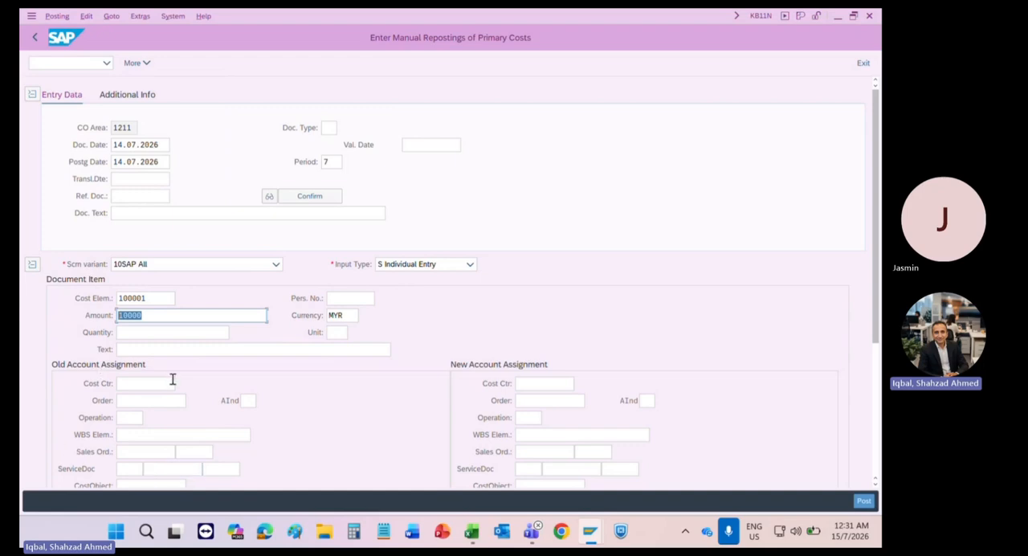
Step: Review the old account assignment fields together with the document item's cost element and amount
scroll(359, 423, "down", 3)
scroll(359, 423, "down", 1)
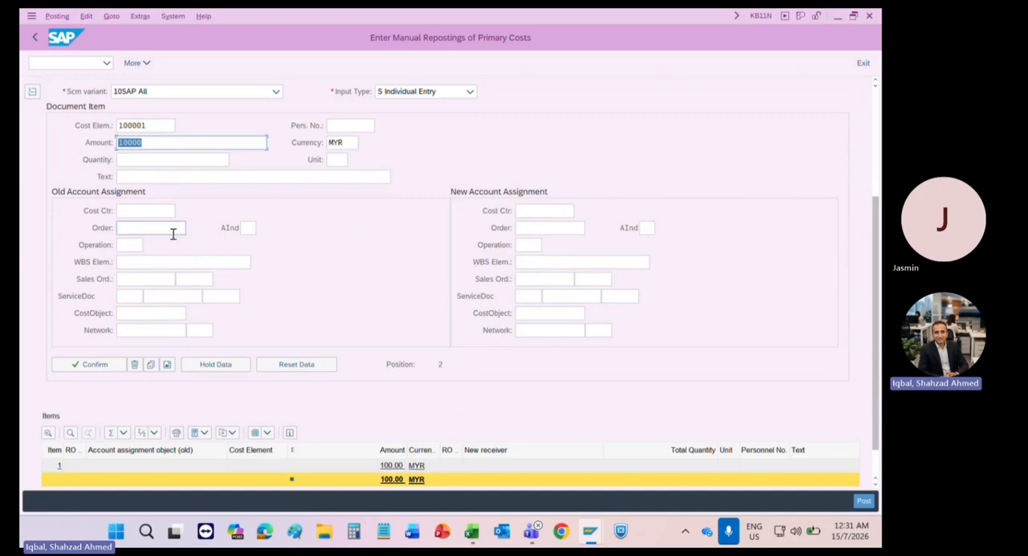
left_click(126, 208)
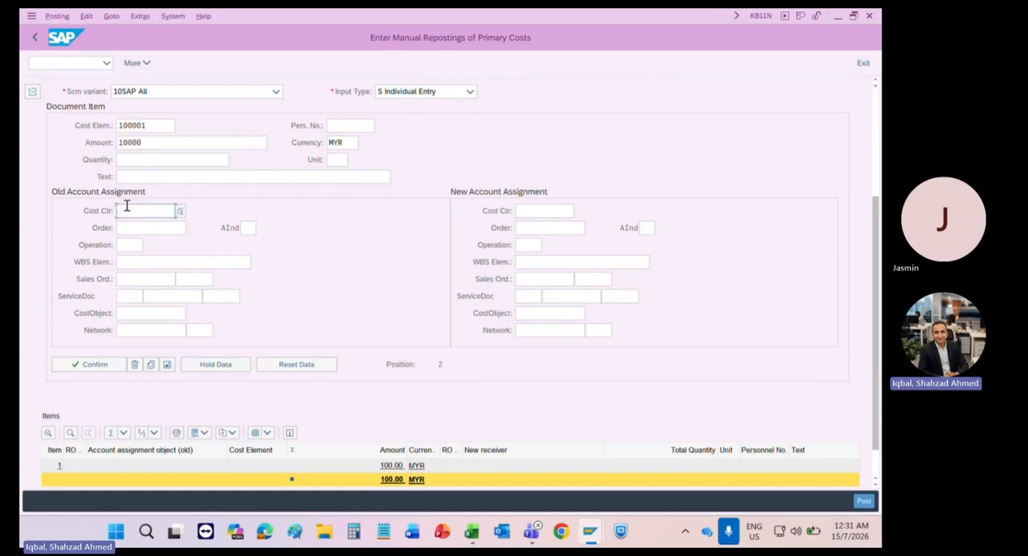
left_click(126, 226)
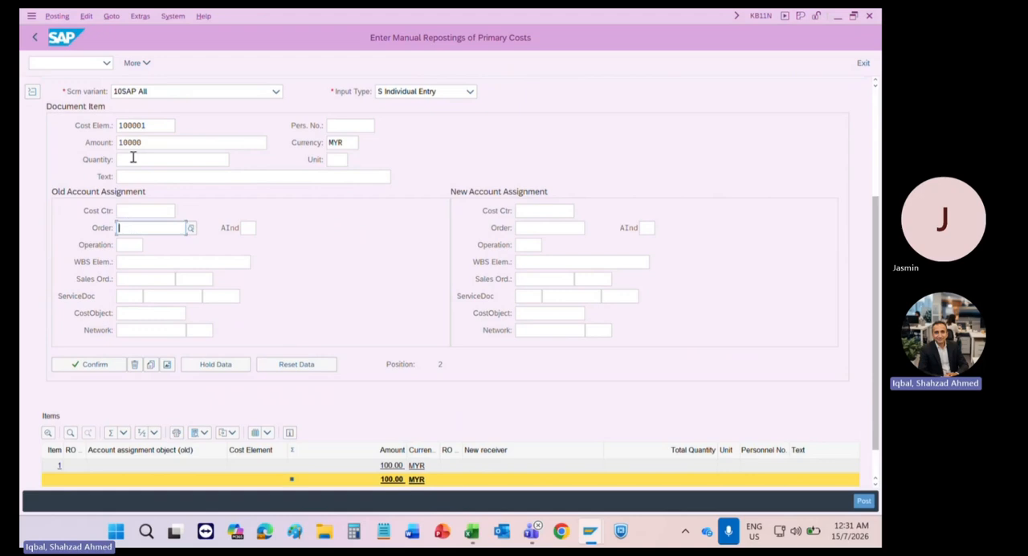
double_click(153, 123)
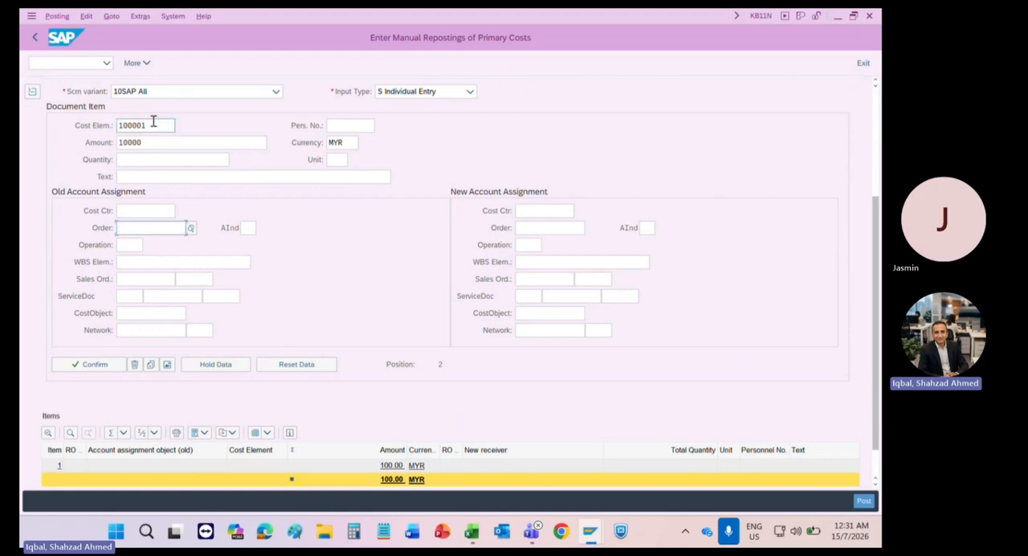
left_click(82, 129)
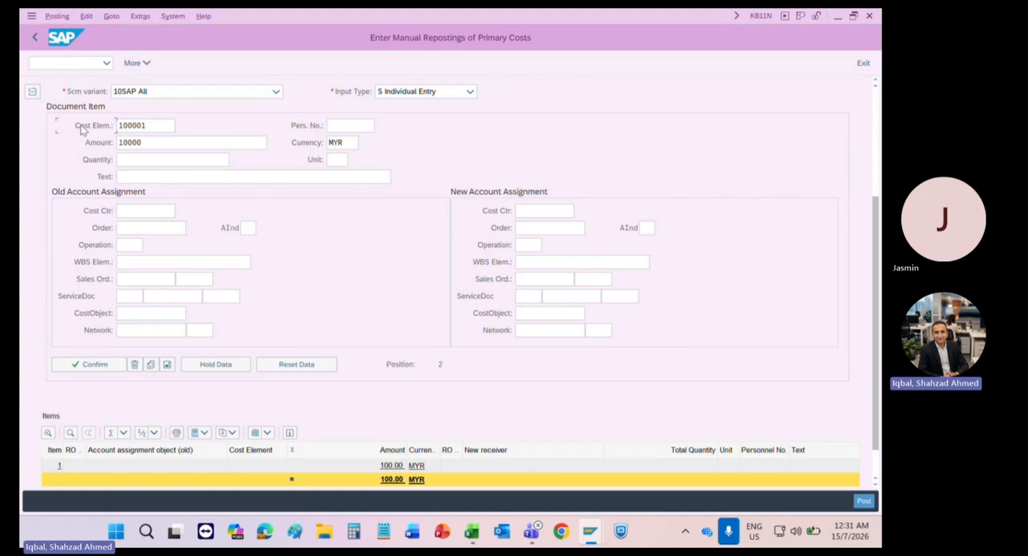
left_click(144, 145)
left_click_drag(143, 142, 117, 145)
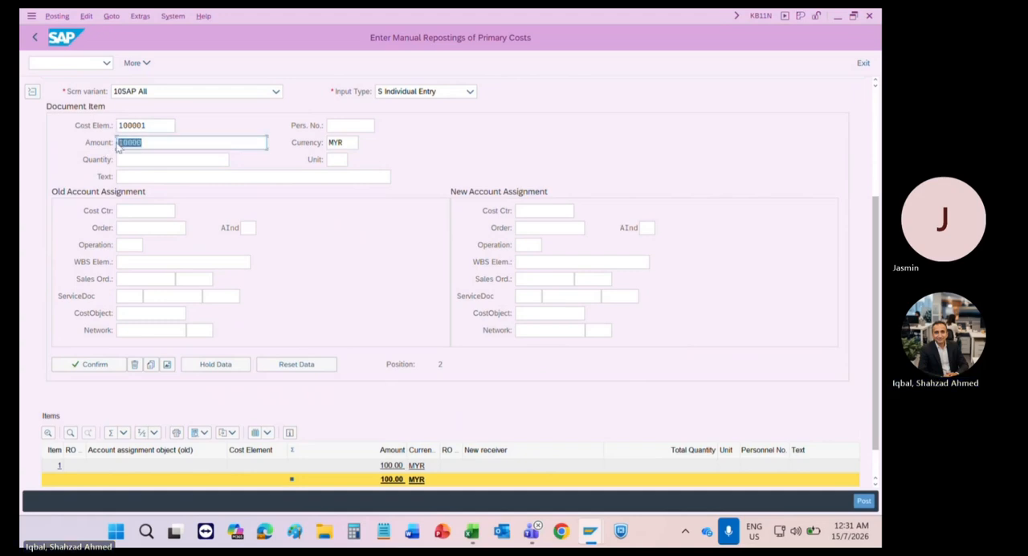
Step: Review the new account assignment fields, from cost center to network, and the item overview's receiver columns
left_click(529, 262)
left_click(530, 211)
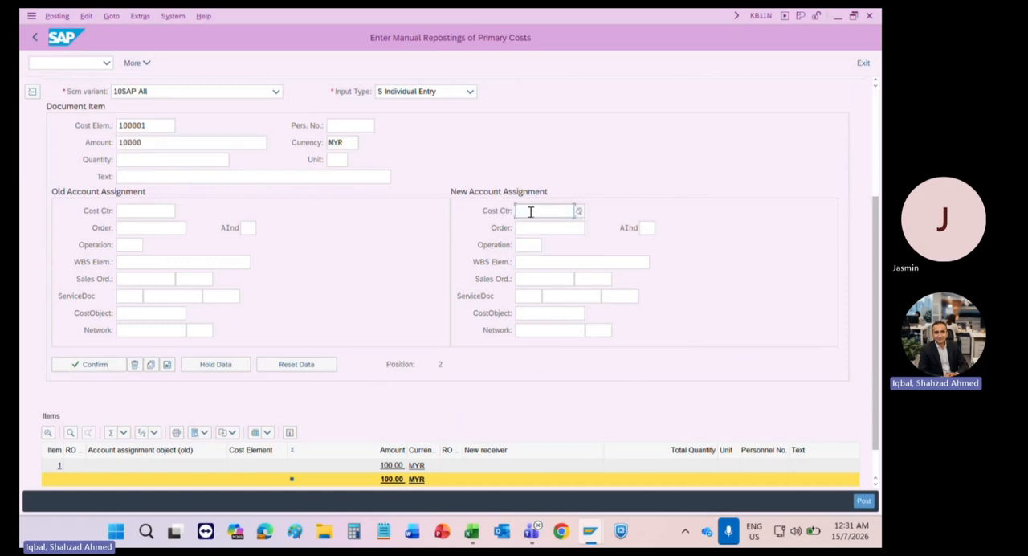
left_click(540, 278)
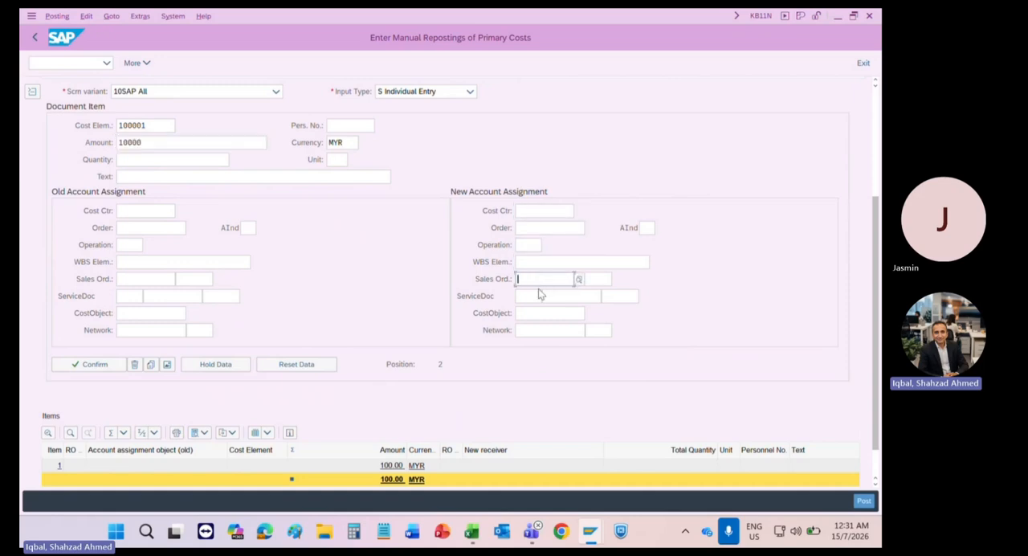
left_click(536, 295)
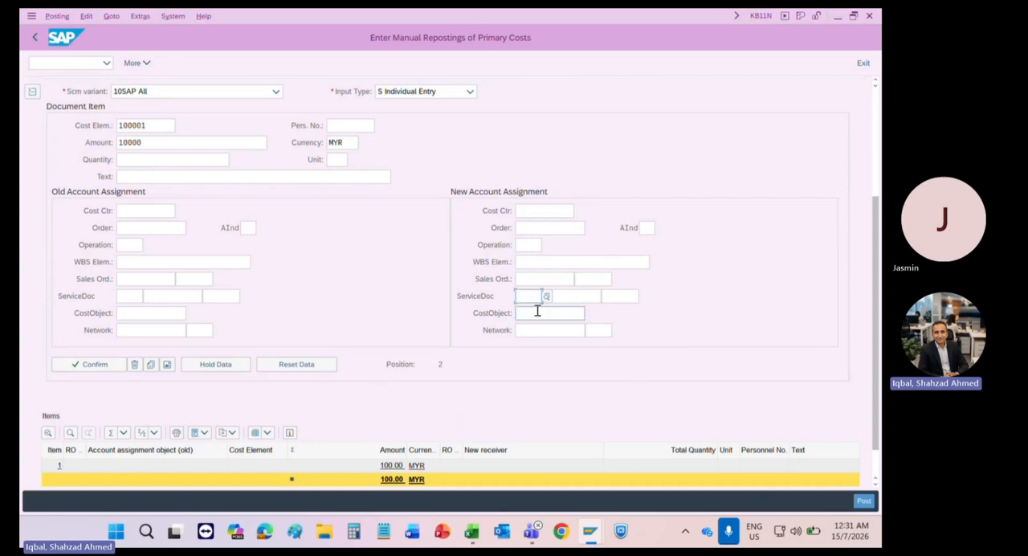
left_click(537, 311)
left_click(539, 331)
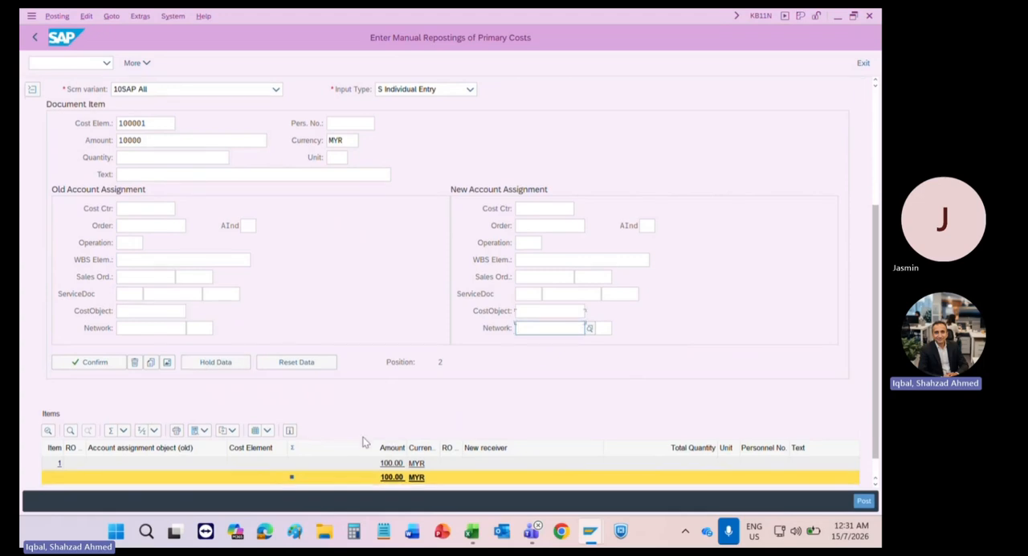
scroll(362, 441, "down", 1)
scroll(362, 441, "right", 5)
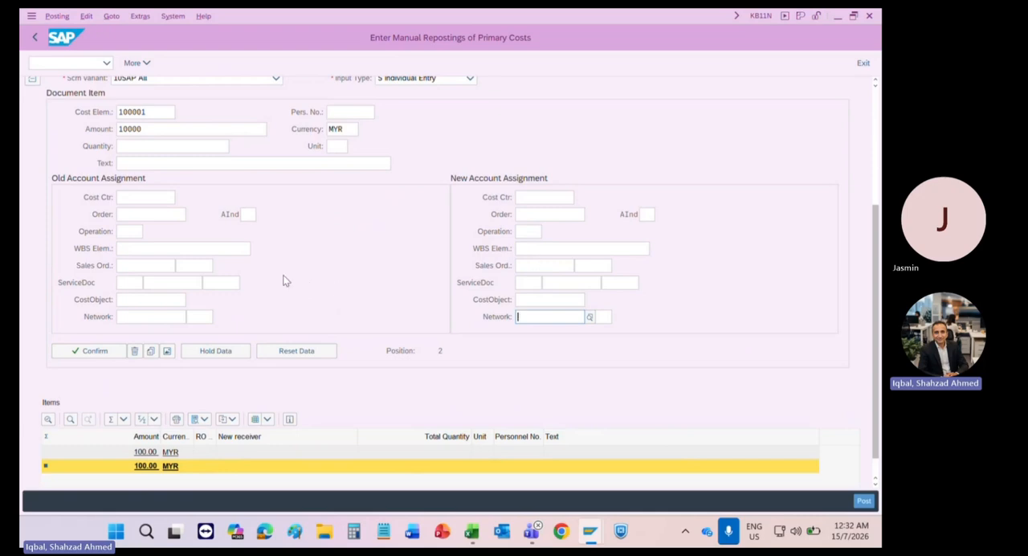
Step: Switch the input type to L List Entry and review the item columns from cost element and amount to the new account assignment
scroll(283, 280, "up", 4)
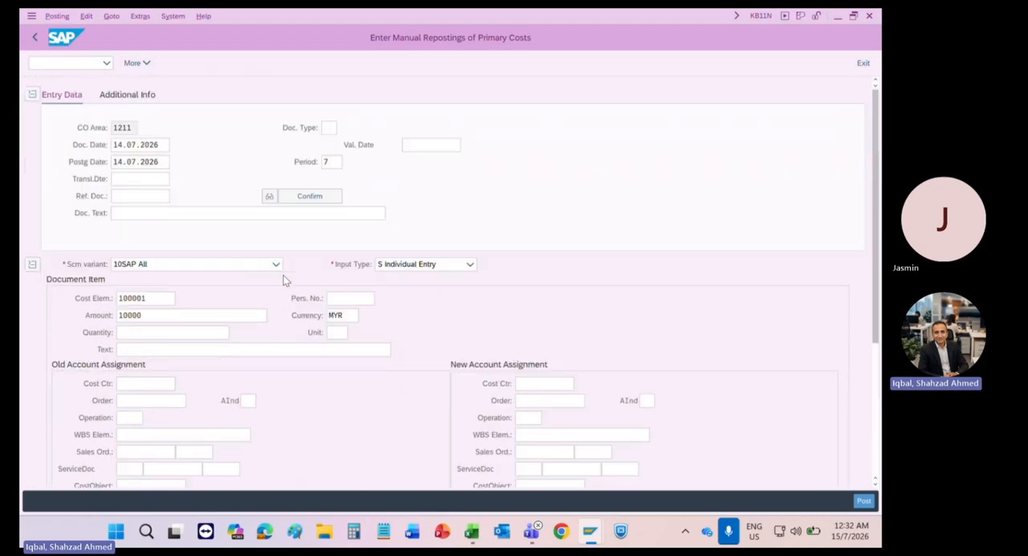
left_click(406, 267)
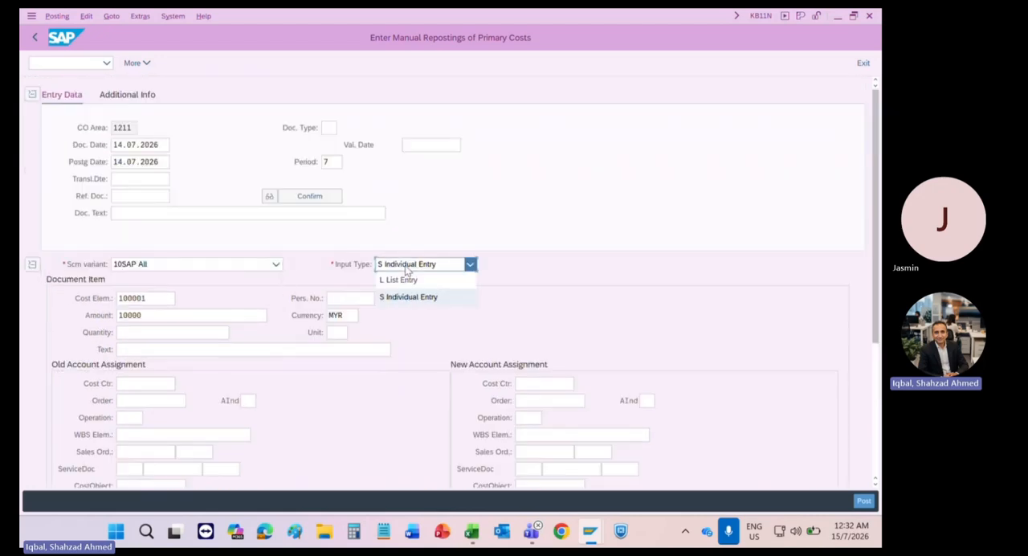
left_click(404, 278)
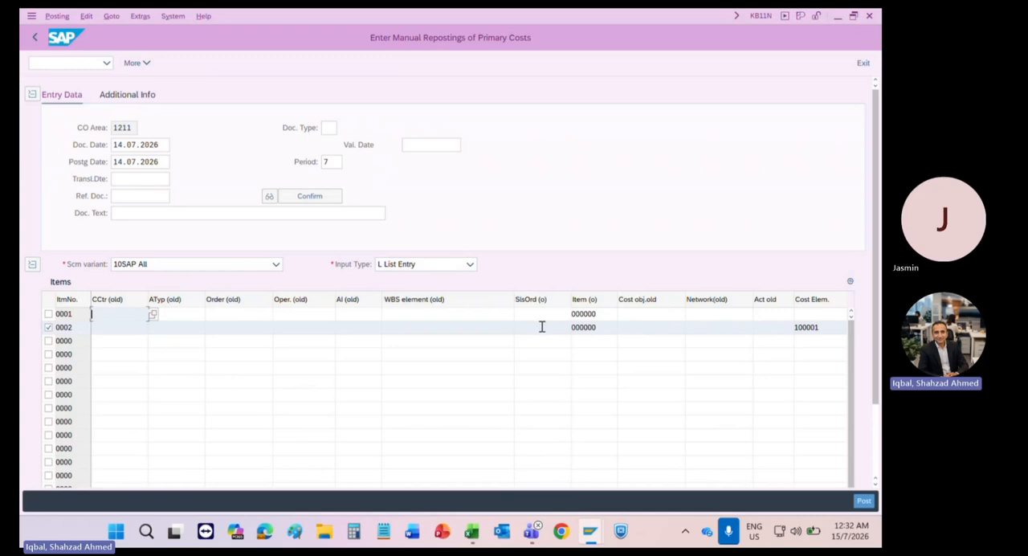
left_click(595, 328)
key("Tab")
key("Tab")
key("Tab")
key("Tab")
key("Tab")
key("Tab")
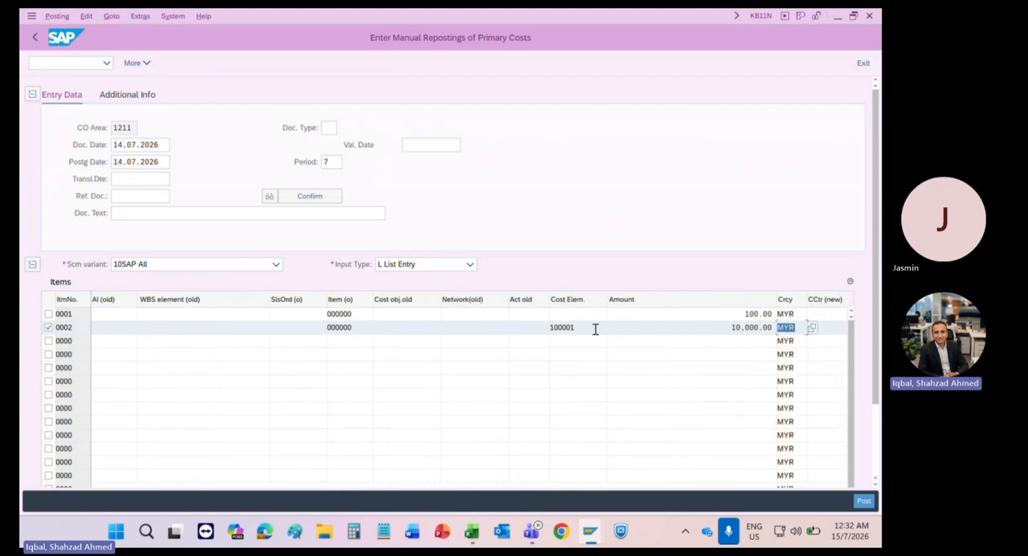
key("Tab")
key("Tab")
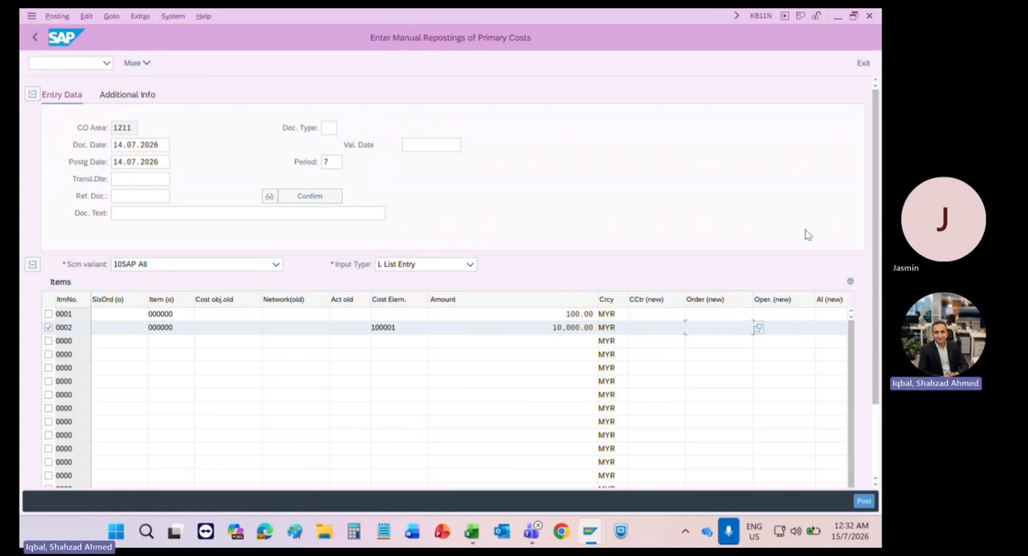
Step: Leave the manual reposting without posting it and open transaction KSB1
left_click(861, 64)
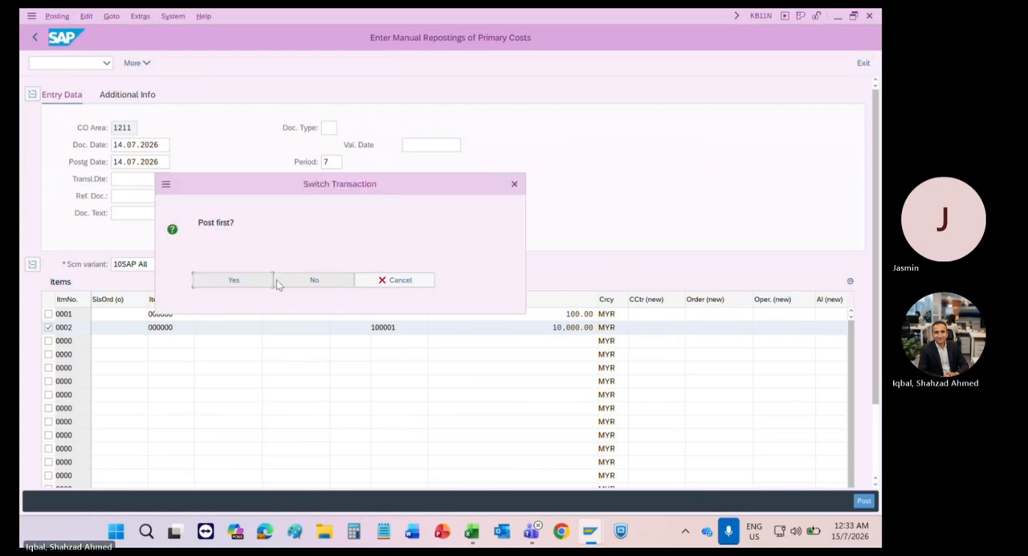
left_click(301, 286)
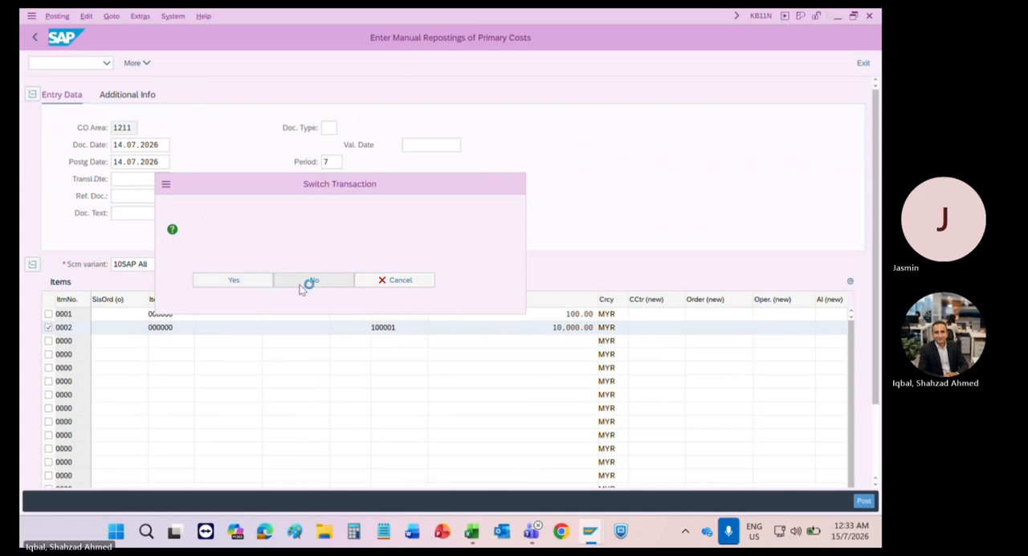
left_click(85, 63)
type("ksb1")
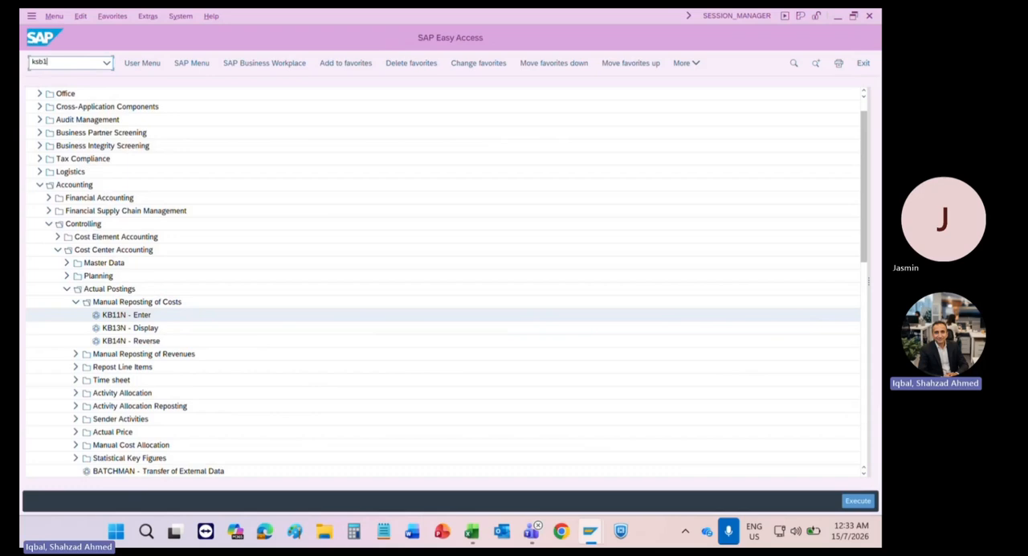
key("Return")
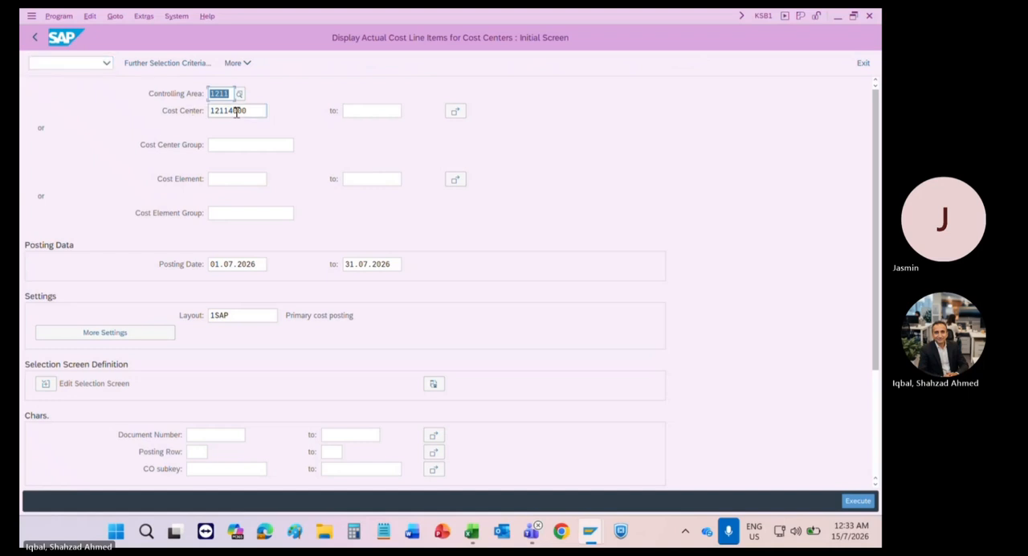
Step: Run the actual cost line item report for cost centers 12112000 to 12114000
left_click_drag(250, 110, 230, 110)
type("4000")
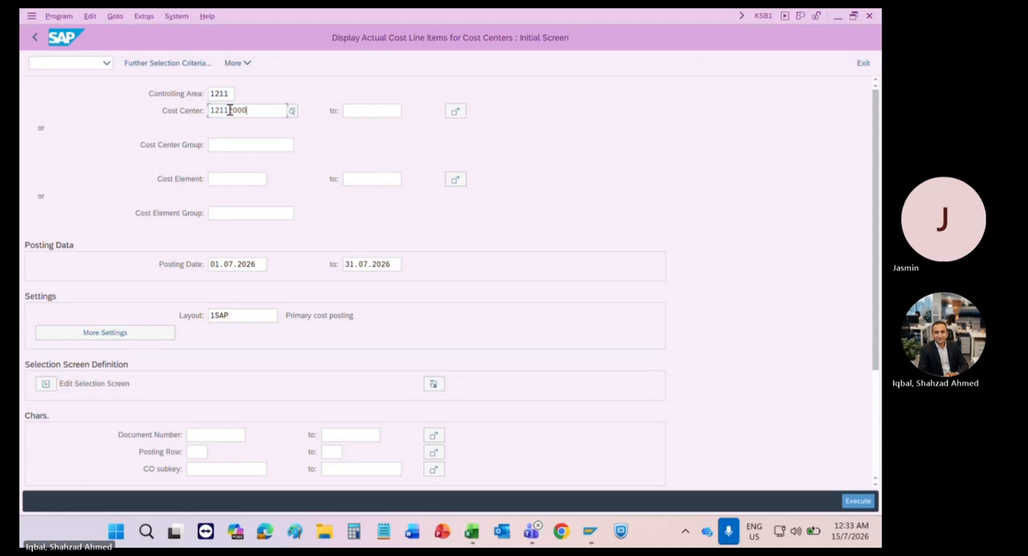
key("F8")
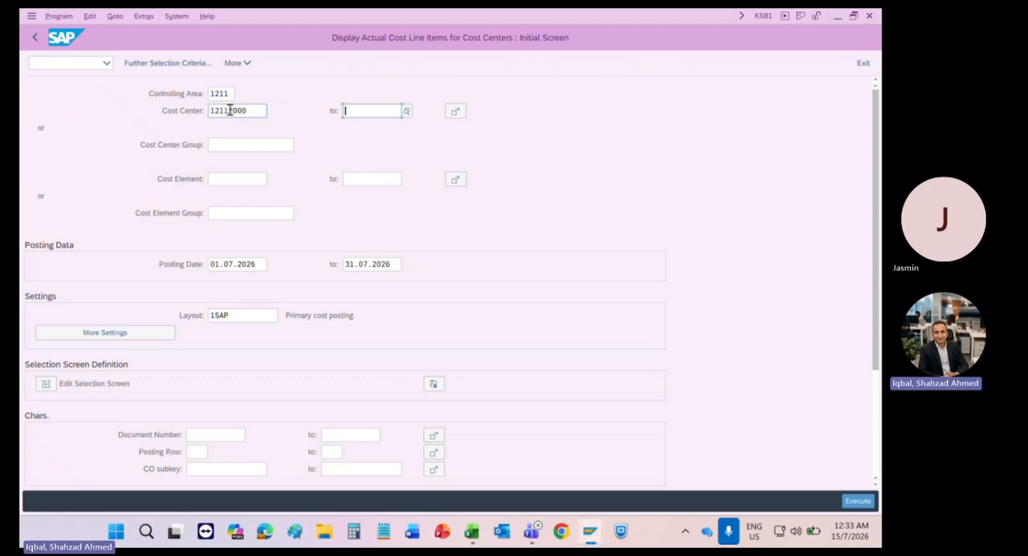
type("121140")
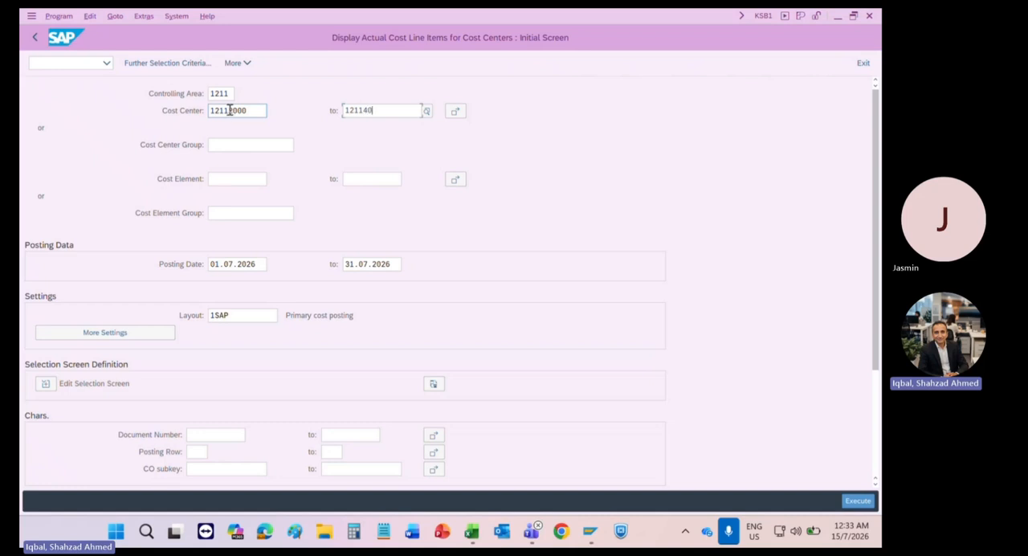
type("00")
key("Return")
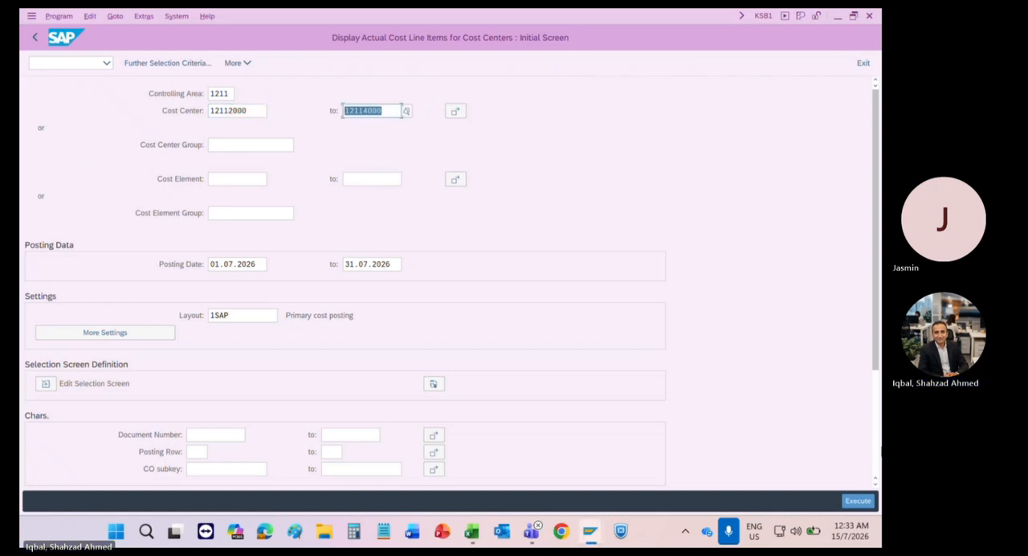
left_click(858, 500)
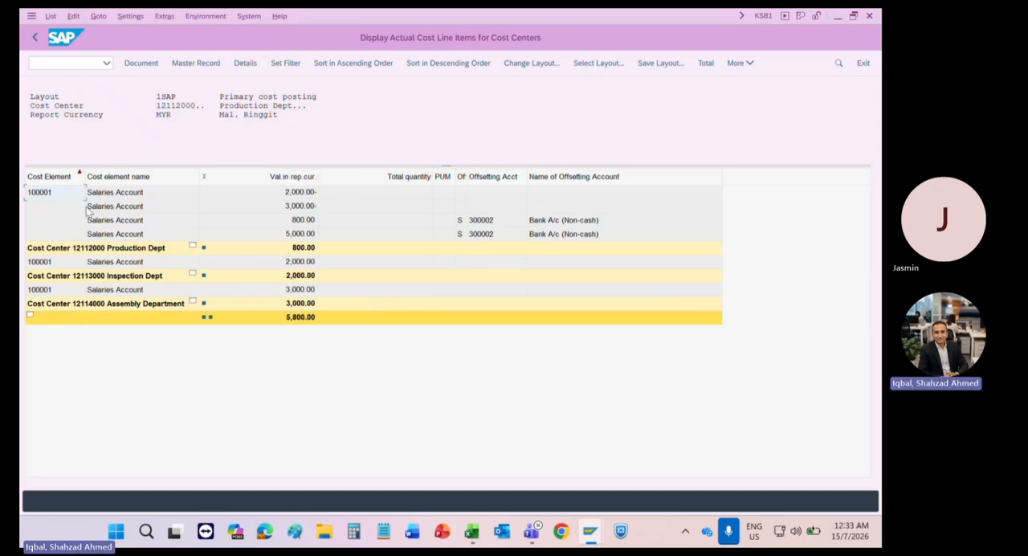
Step: Review the cost center subtotals, the grand total and the individual salary postings of the production, inspection and assembly departments
left_click(78, 250)
left_click(78, 278)
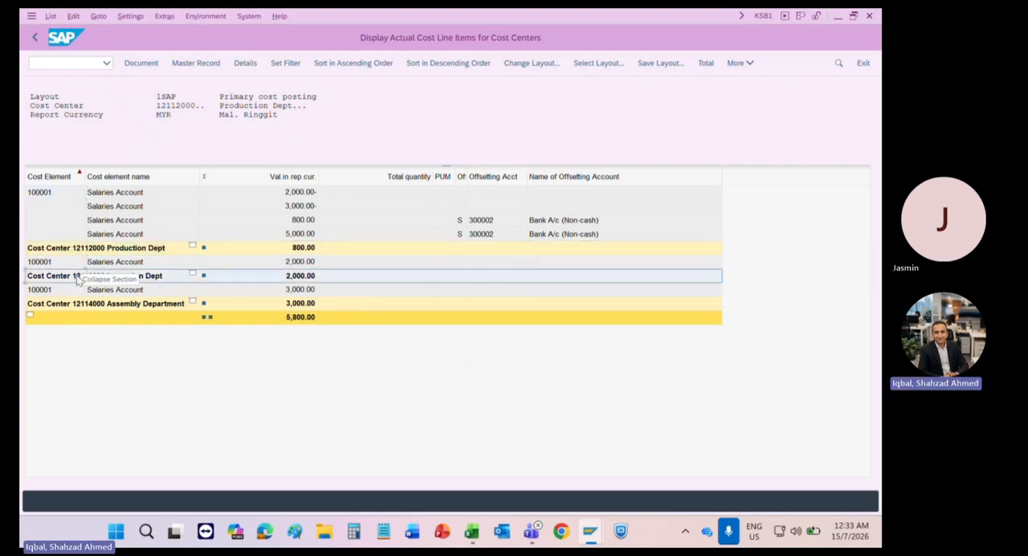
left_click(80, 305)
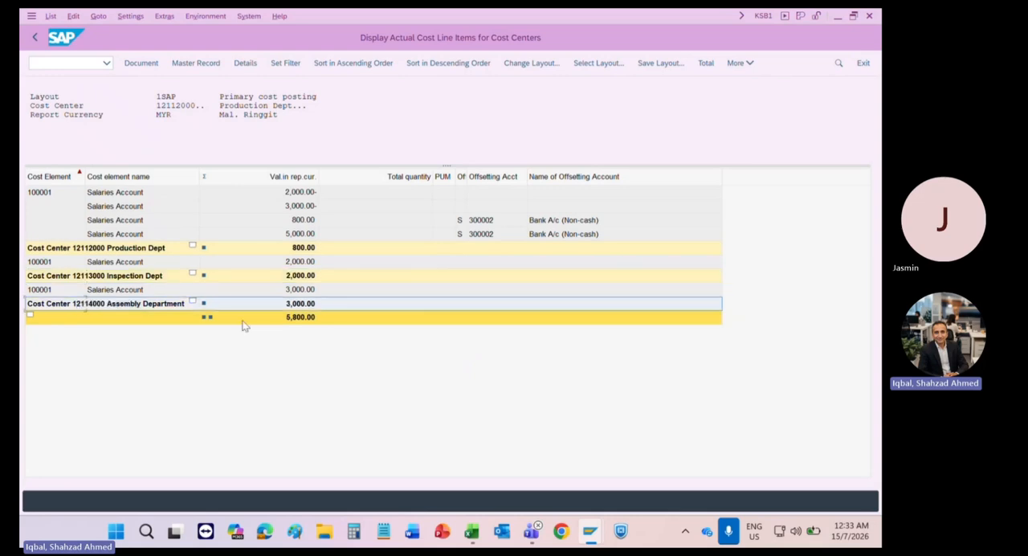
left_click(313, 320)
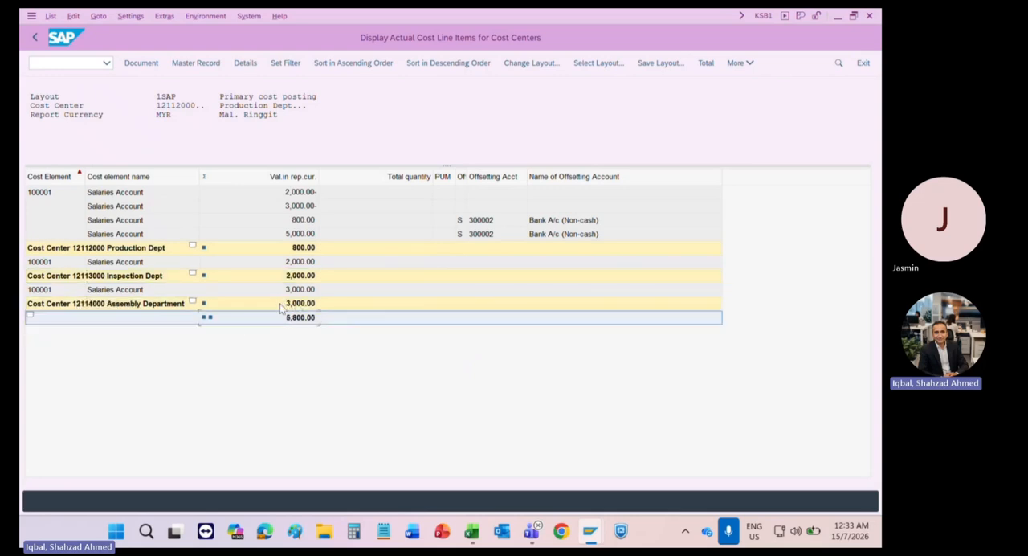
left_click(297, 236)
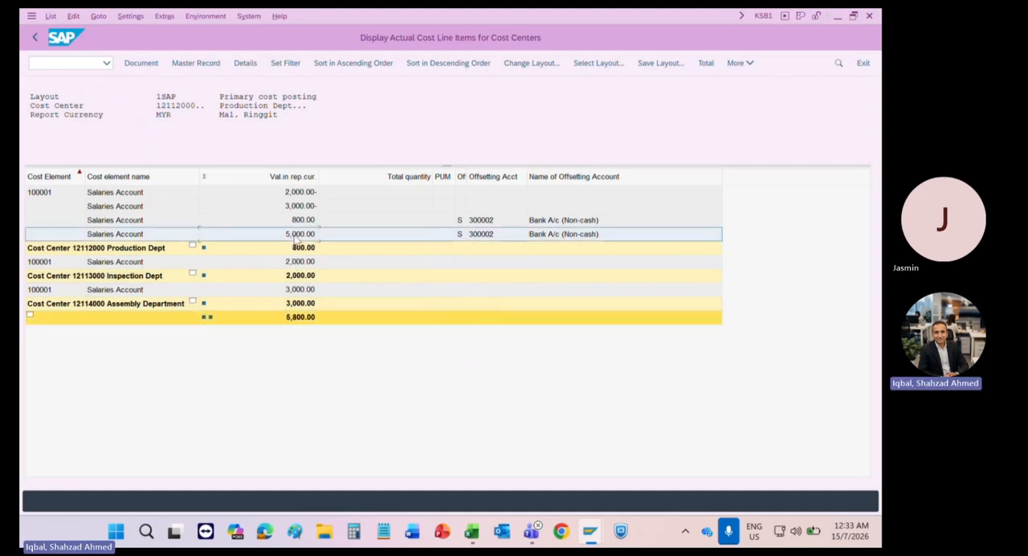
left_click(296, 207)
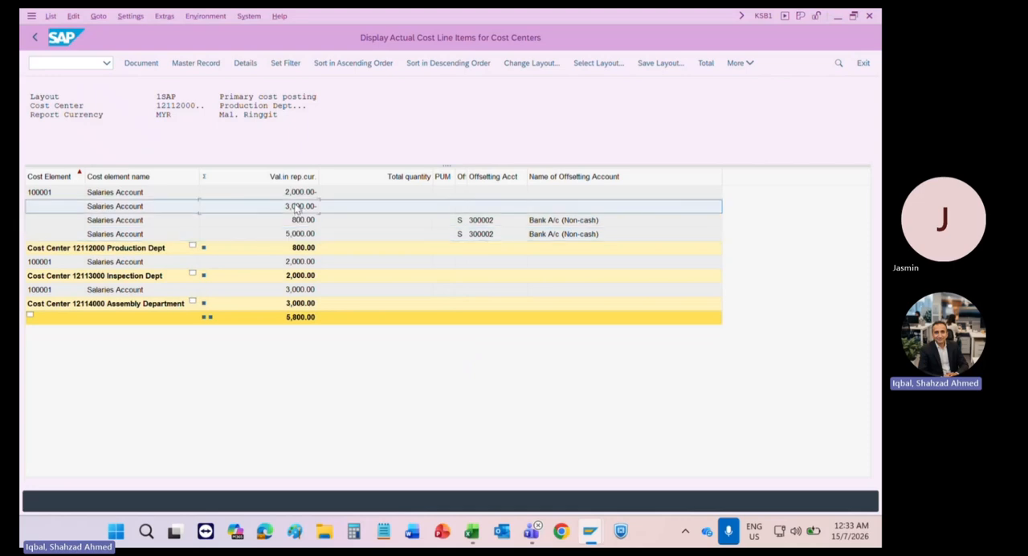
left_click(294, 192)
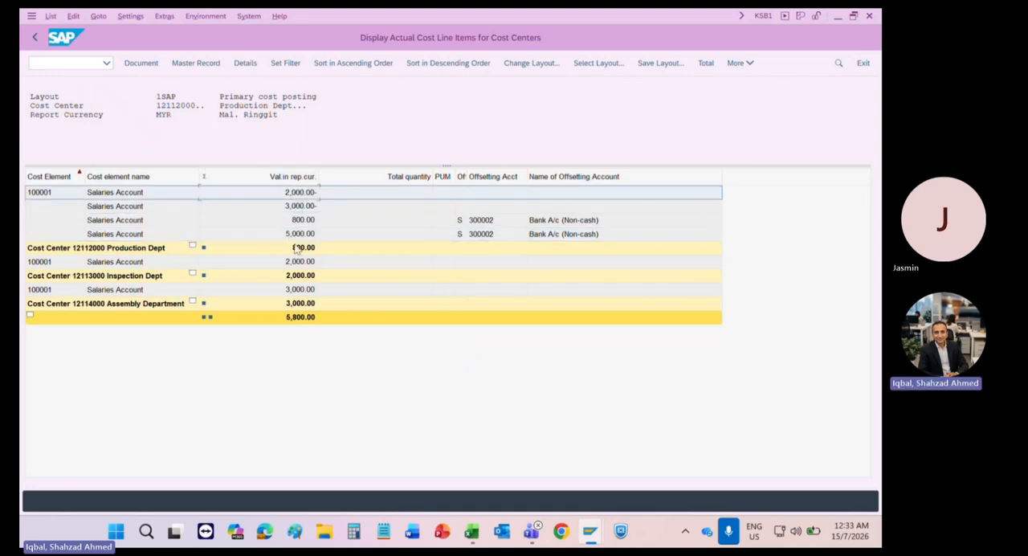
left_click(297, 265)
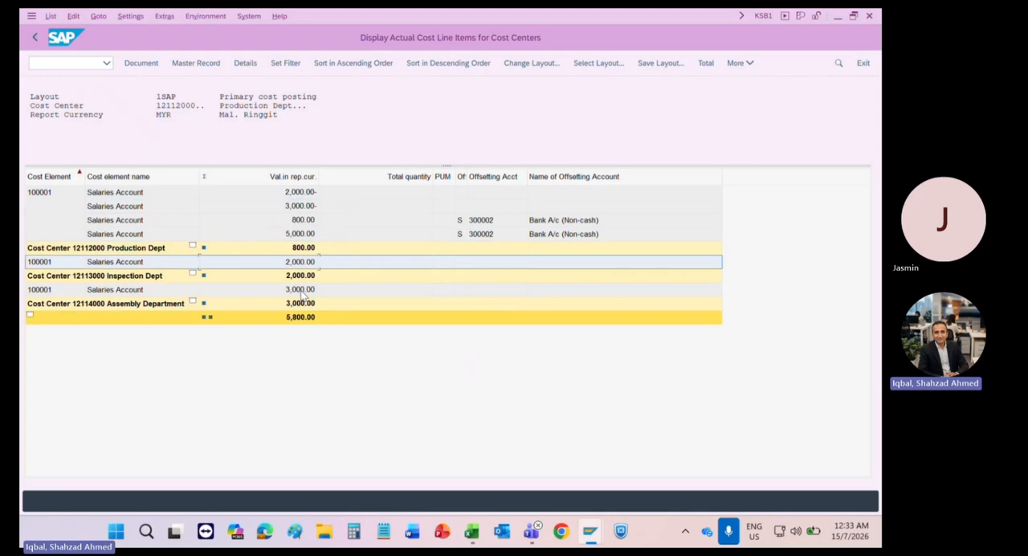
left_click(302, 291)
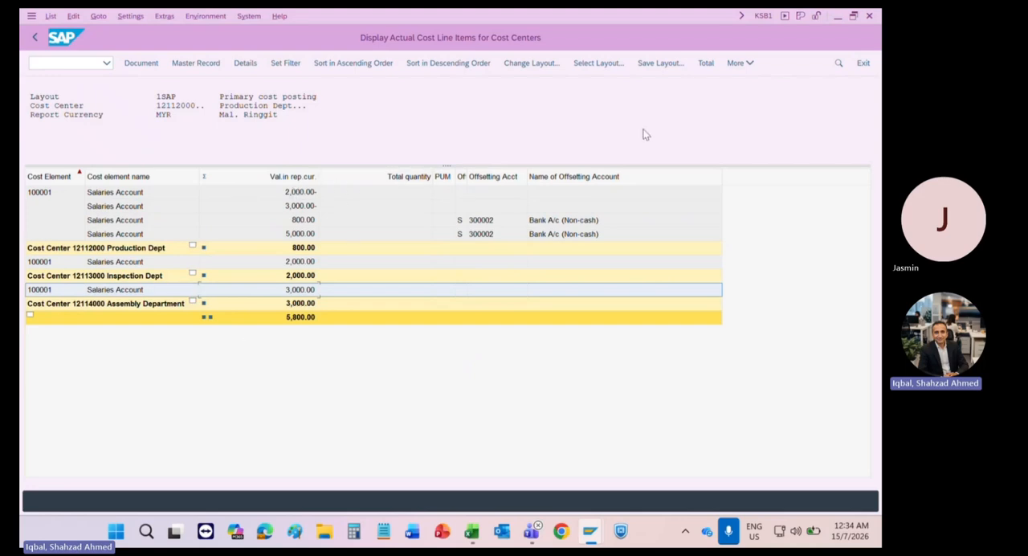
Step: Leave the line item report and open the favorite S_ALR_87013611, Cost Centers: Actual/Plan/Variance
left_click(864, 64)
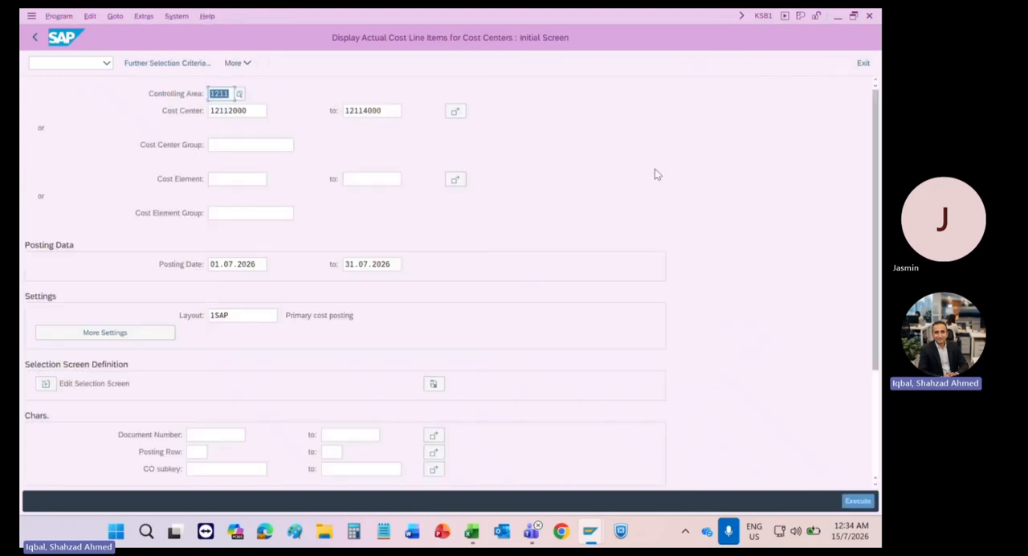
left_click(863, 64)
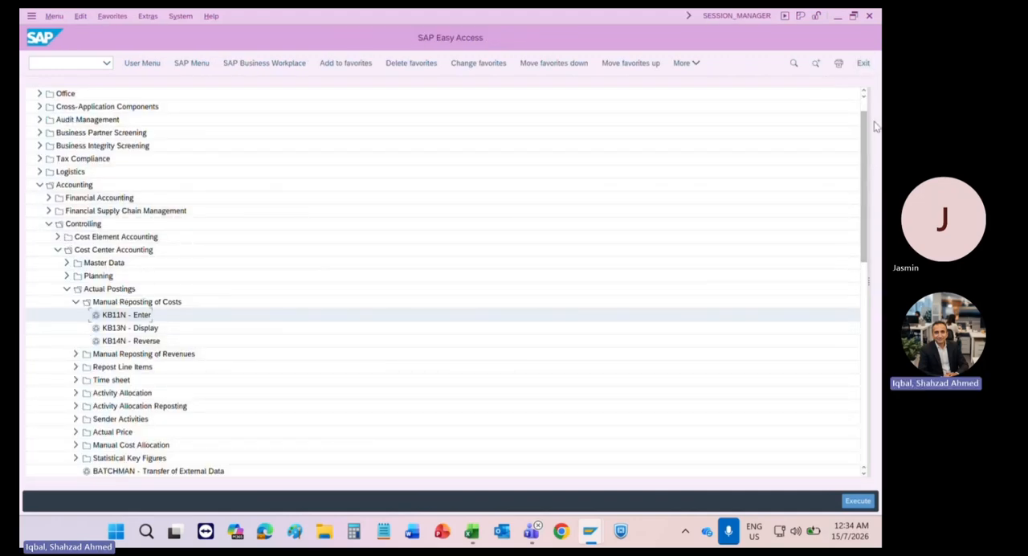
left_click(865, 411)
left_click(862, 454)
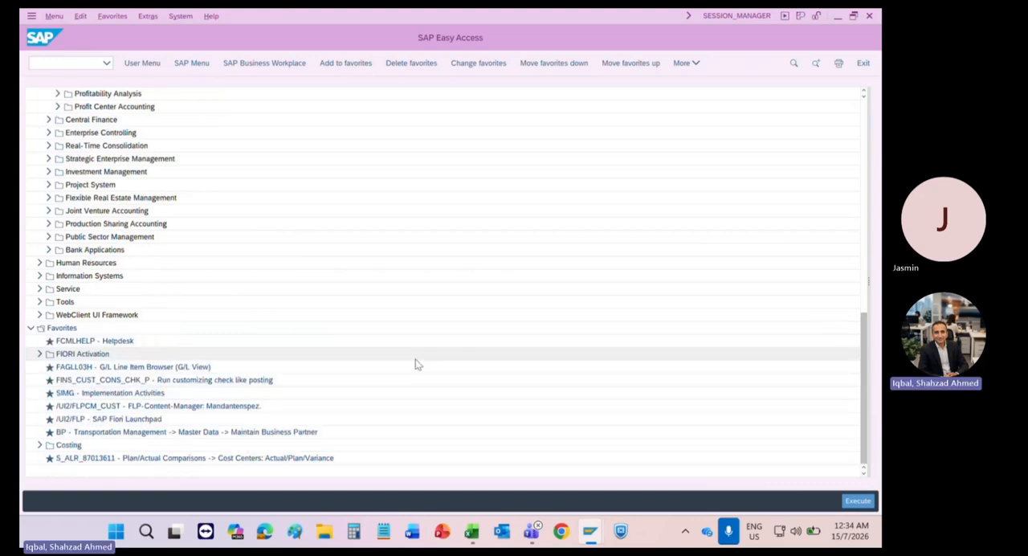
double_click(111, 459)
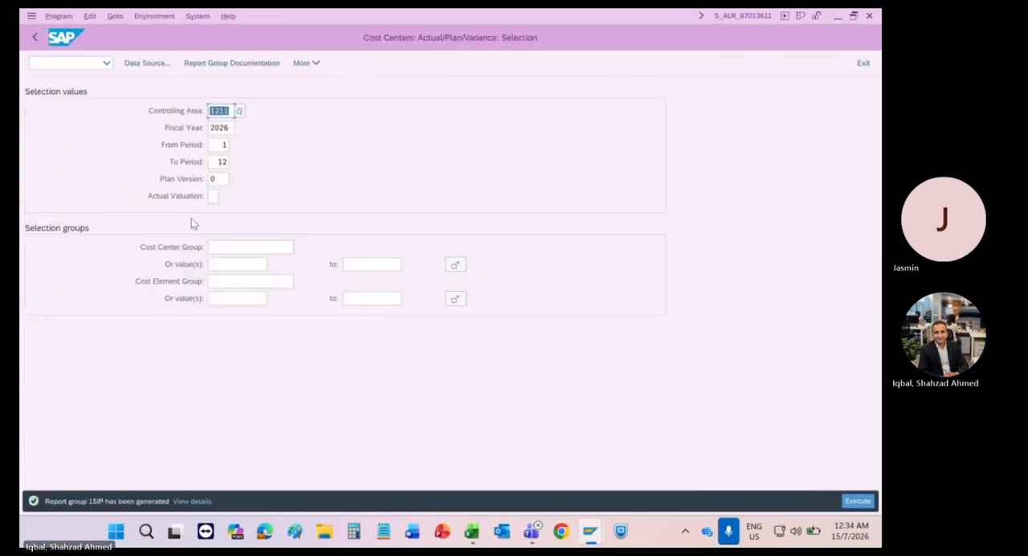
Step: Run the Actual/Plan/Variance report for cost center 12112000
left_click(221, 263)
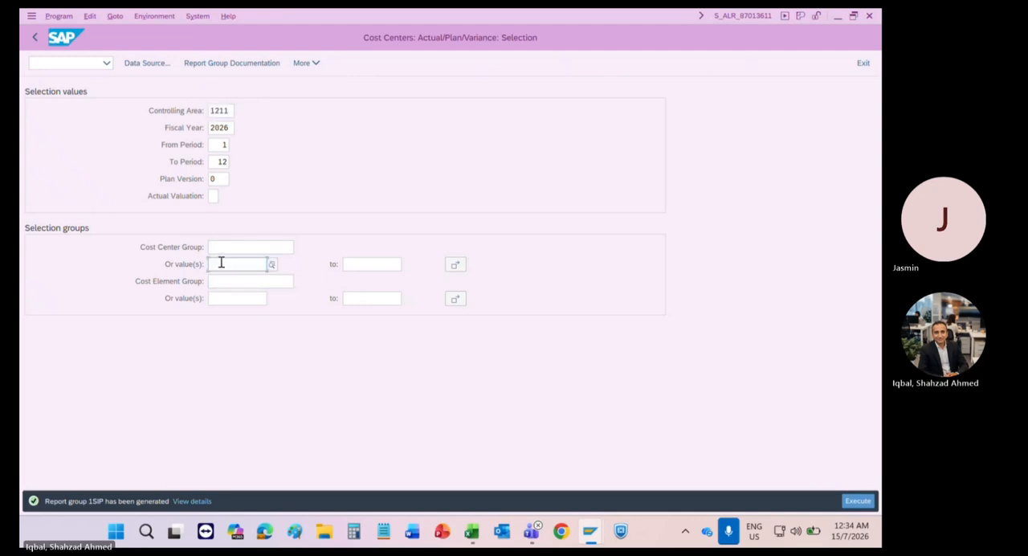
type("1211")
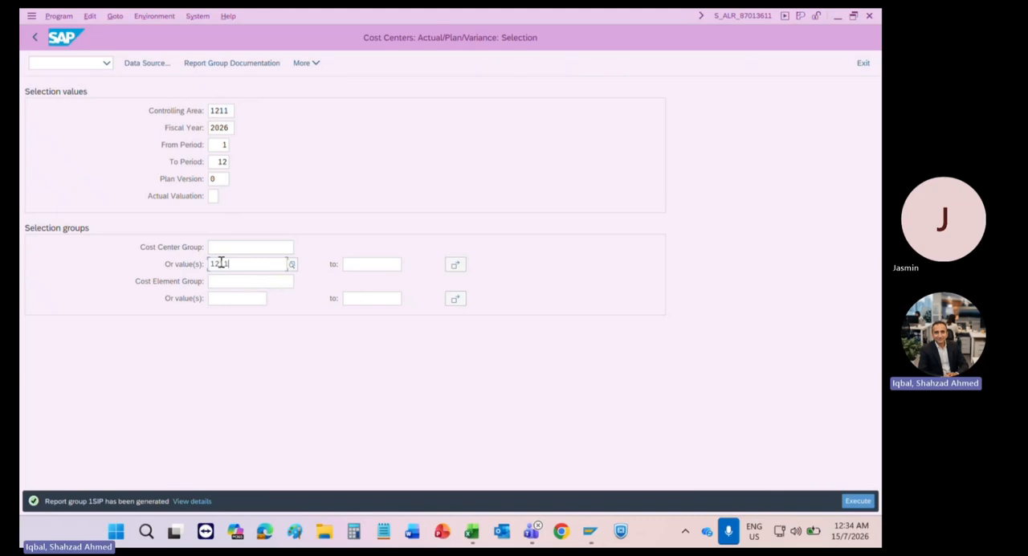
type("2")
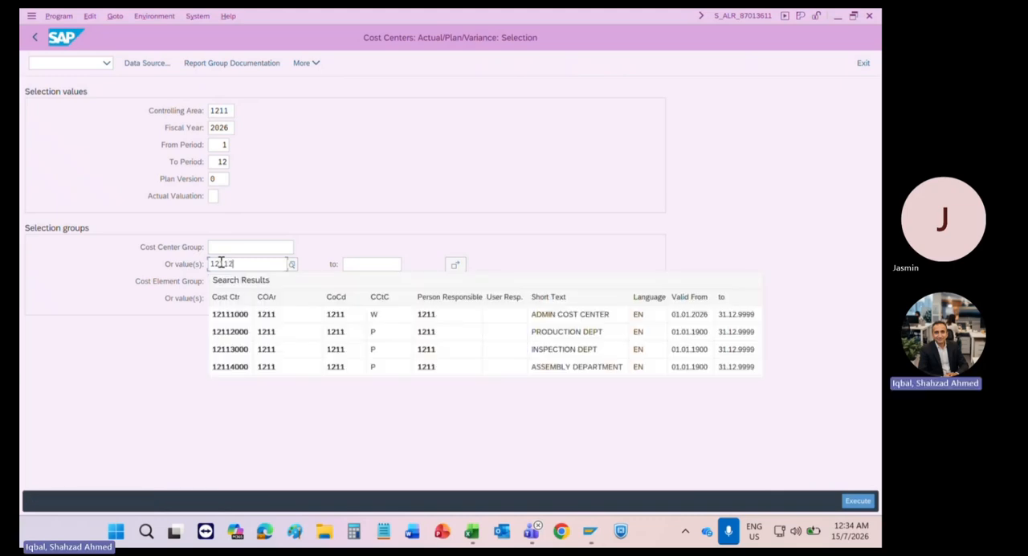
type("000")
key("Return")
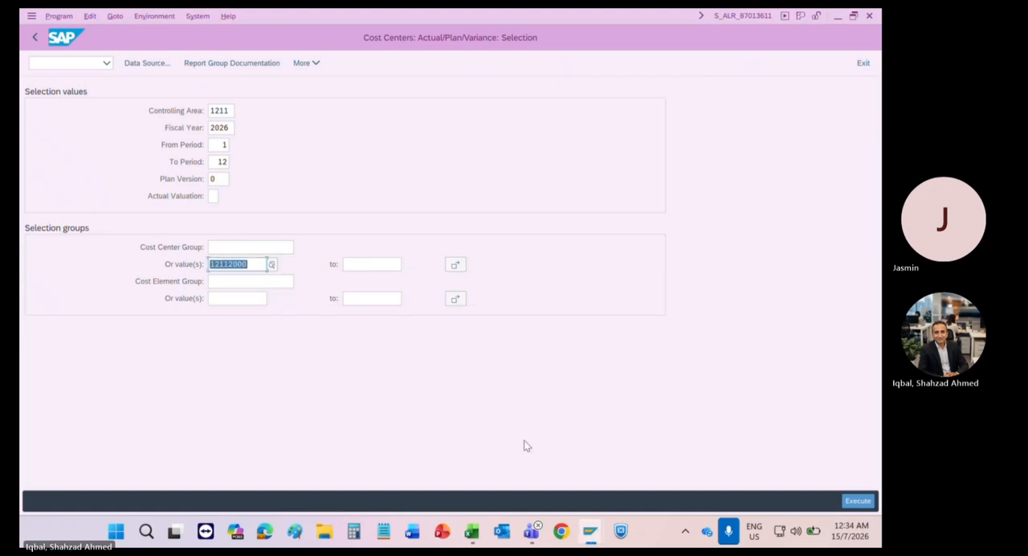
left_click(856, 501)
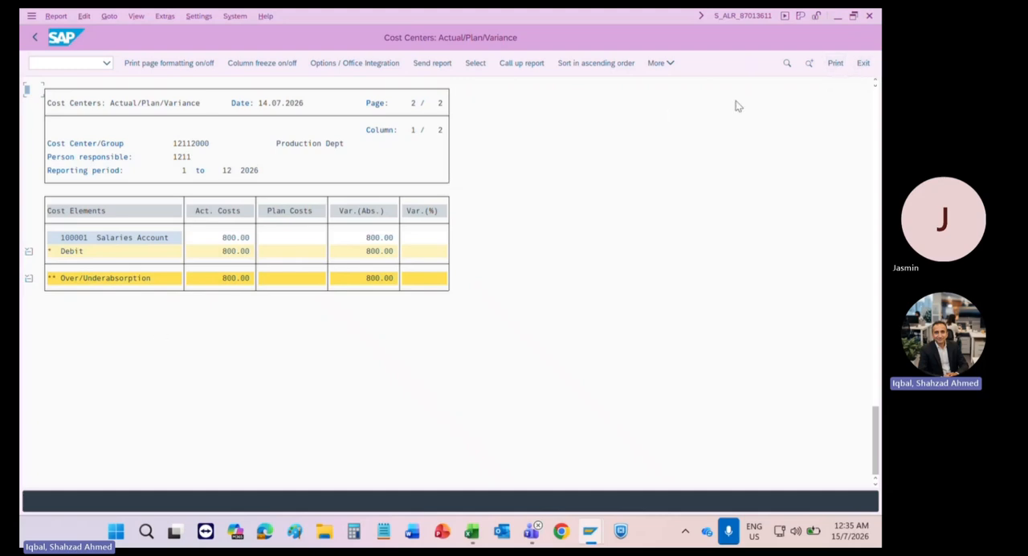
Step: Return to the report selection and rerun the Actual/Plan/Variance report for cost centers 12112000 to 12114000
left_click(864, 64)
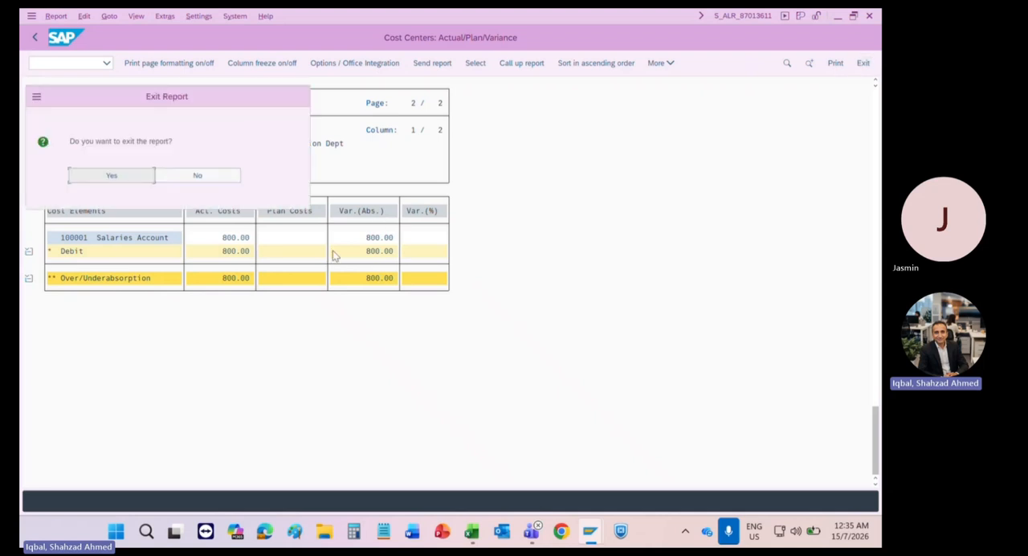
left_click(88, 176)
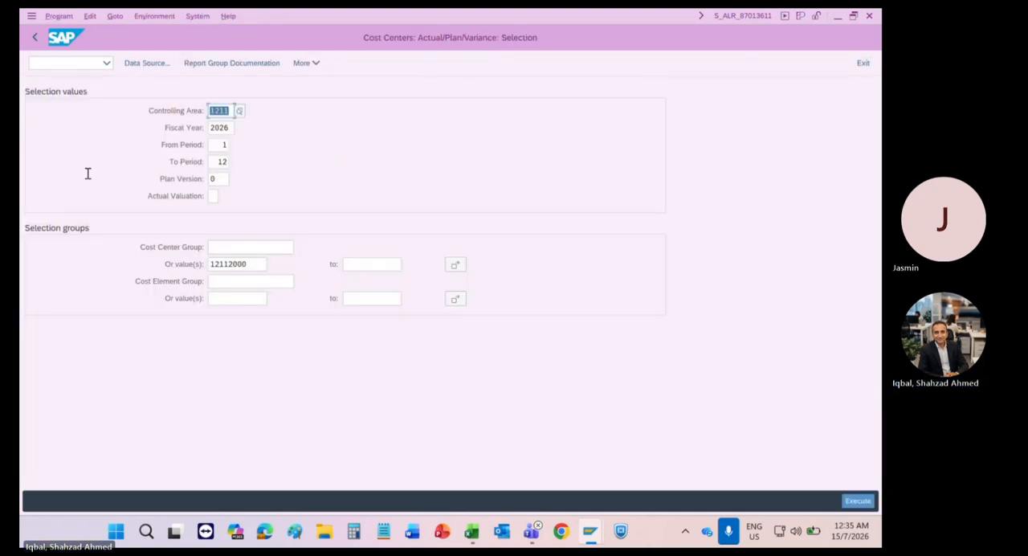
left_click(359, 260)
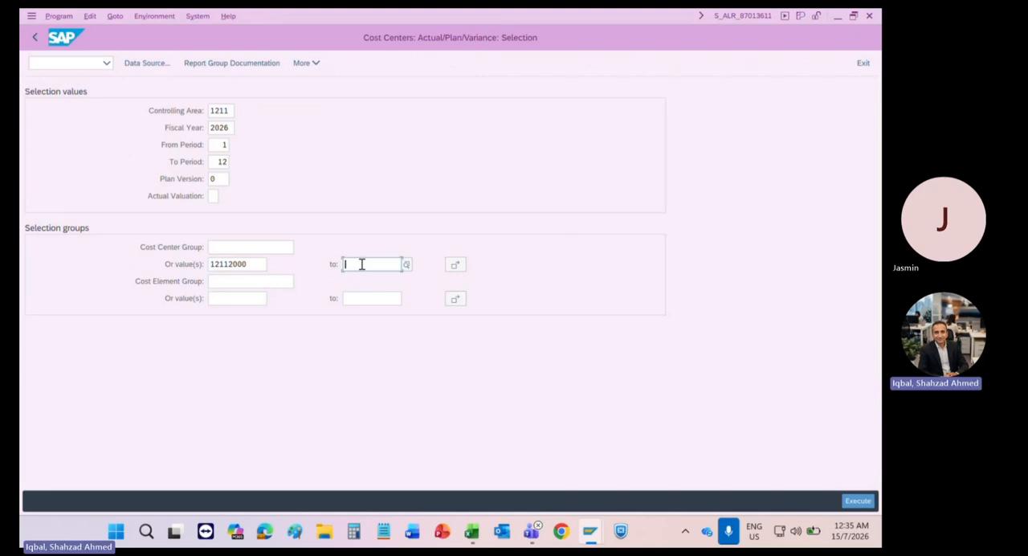
type("12114000")
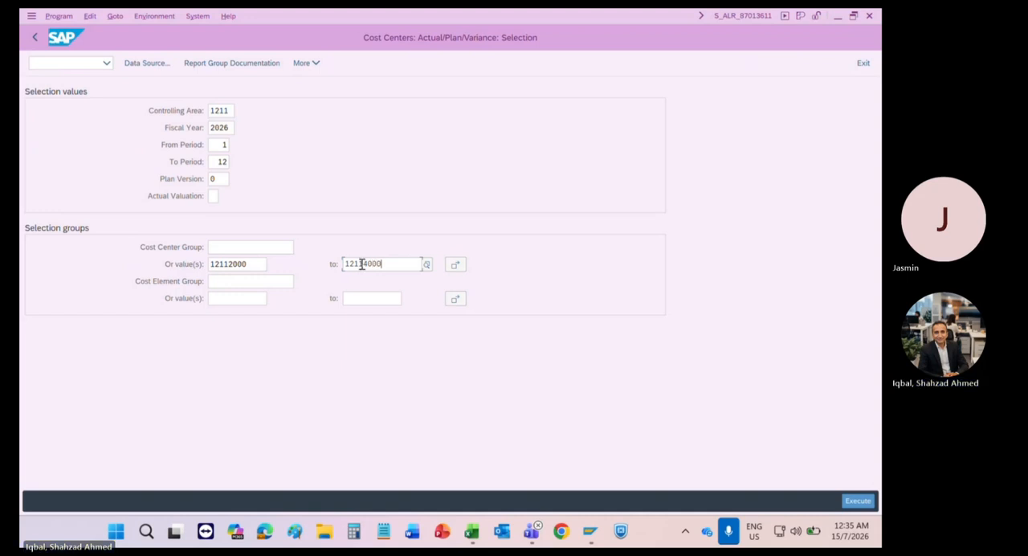
left_click(857, 502)
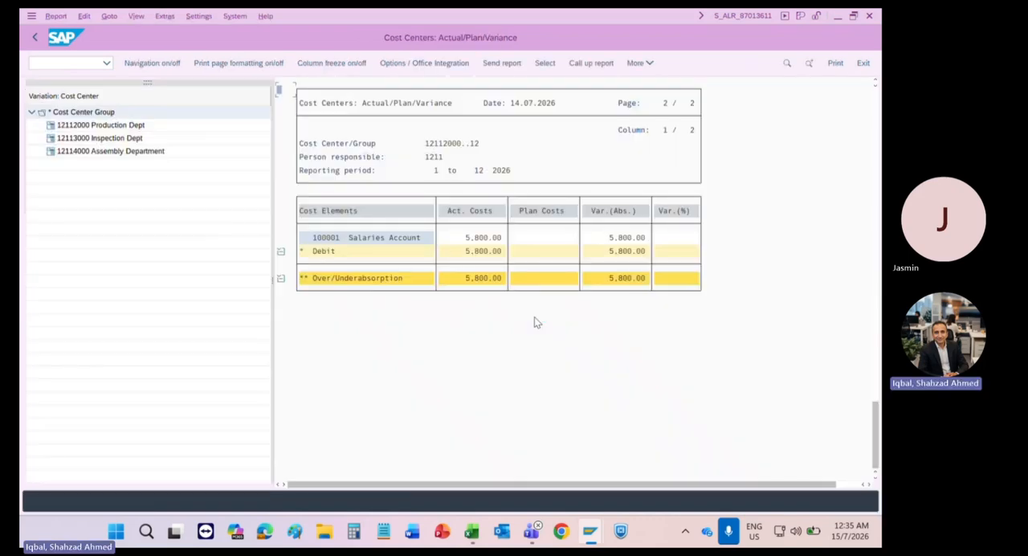
Step: Examine the actual salary costs of the Production, Inspection and Assembly departments one after another in the cost center report
left_click(78, 129)
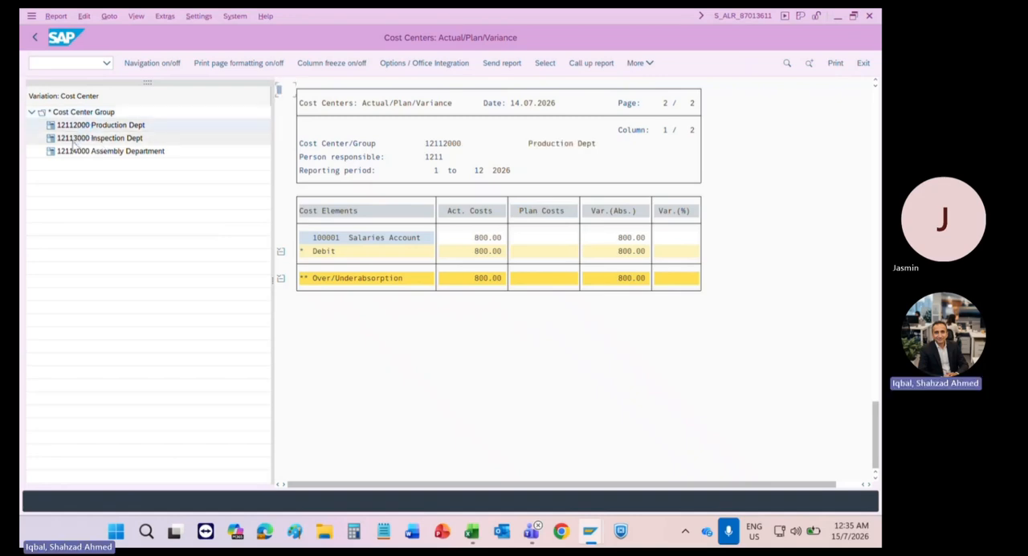
left_click(77, 138)
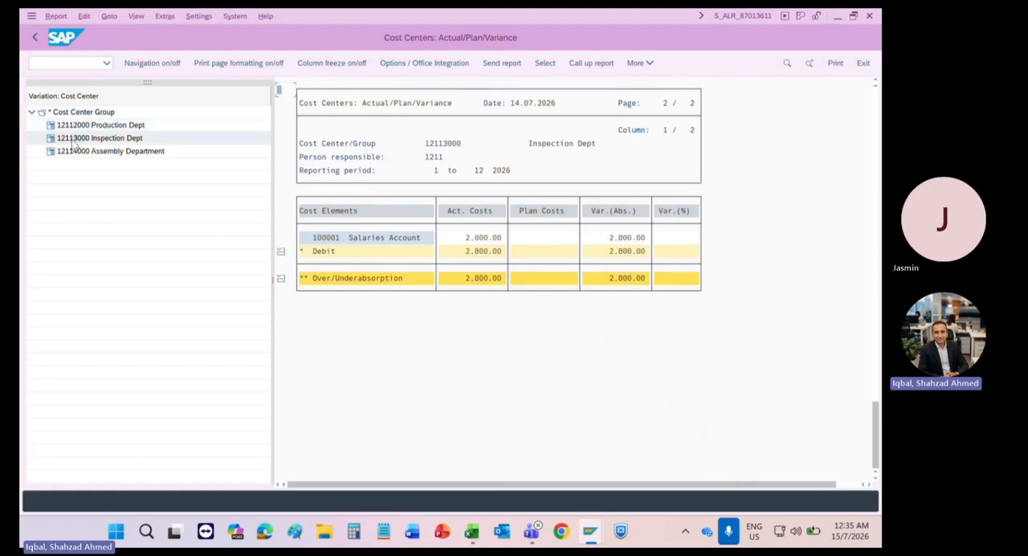
left_click(76, 158)
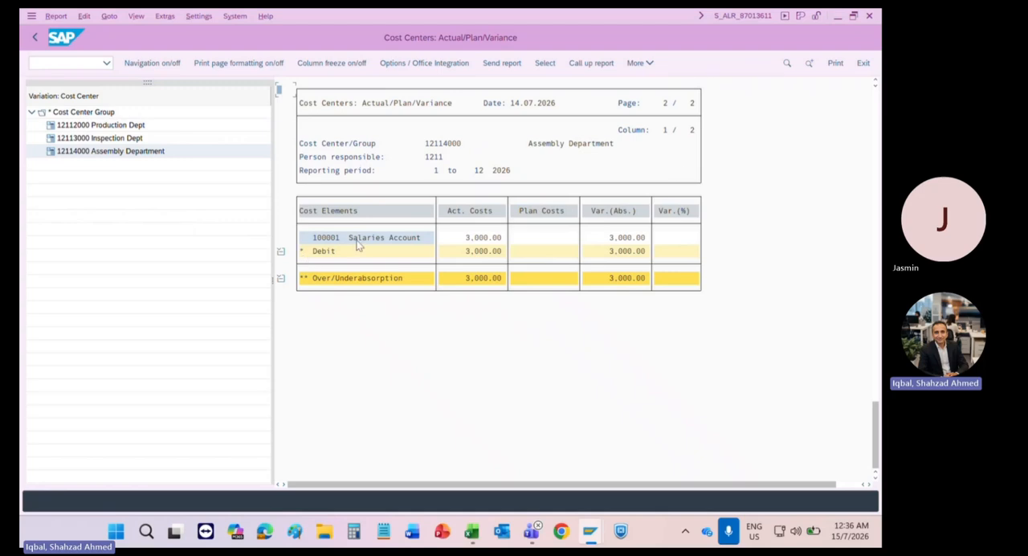
Step: Leave the Actual/Plan/Variance report and its selection screen, returning to the SAP Easy Access menu
left_click(863, 63)
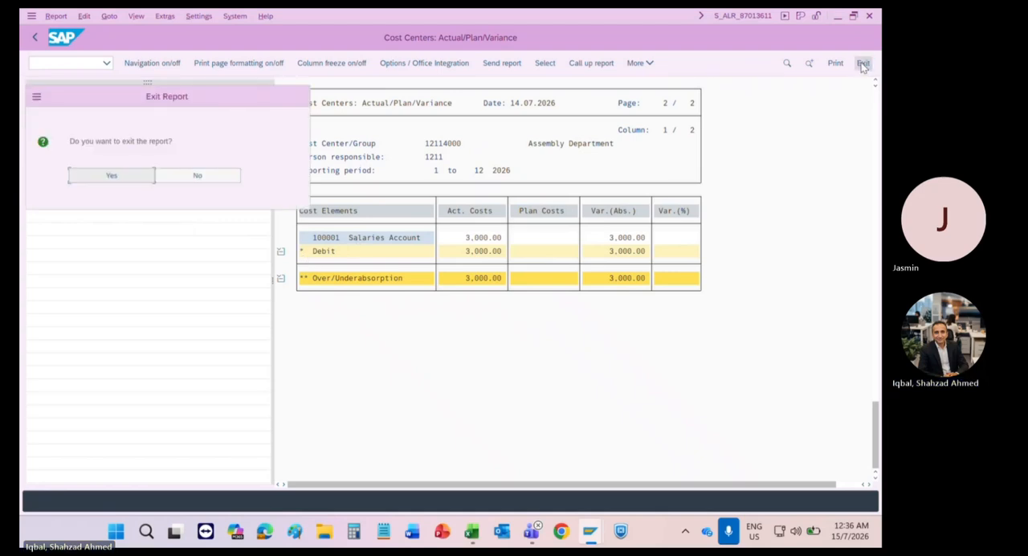
left_click(110, 175)
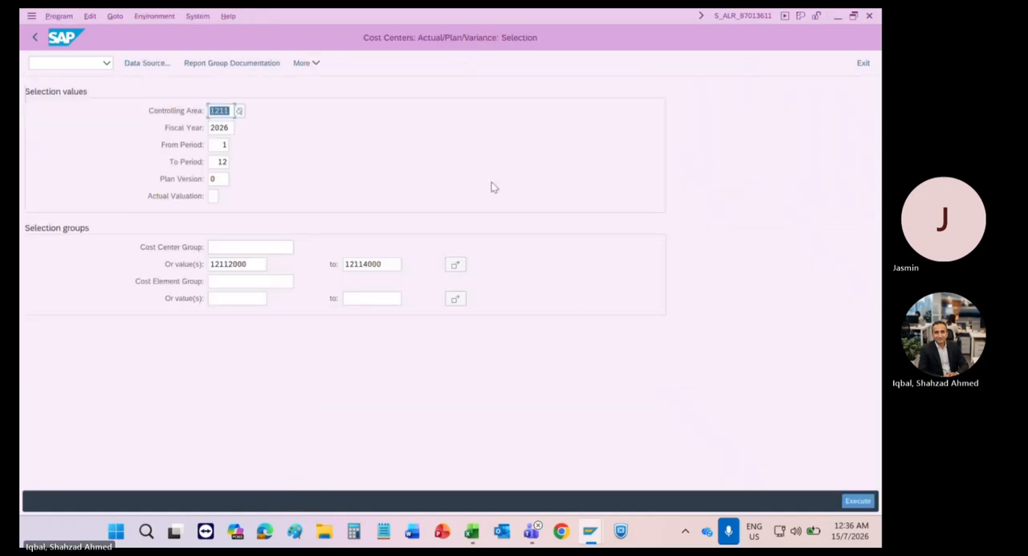
left_click(862, 65)
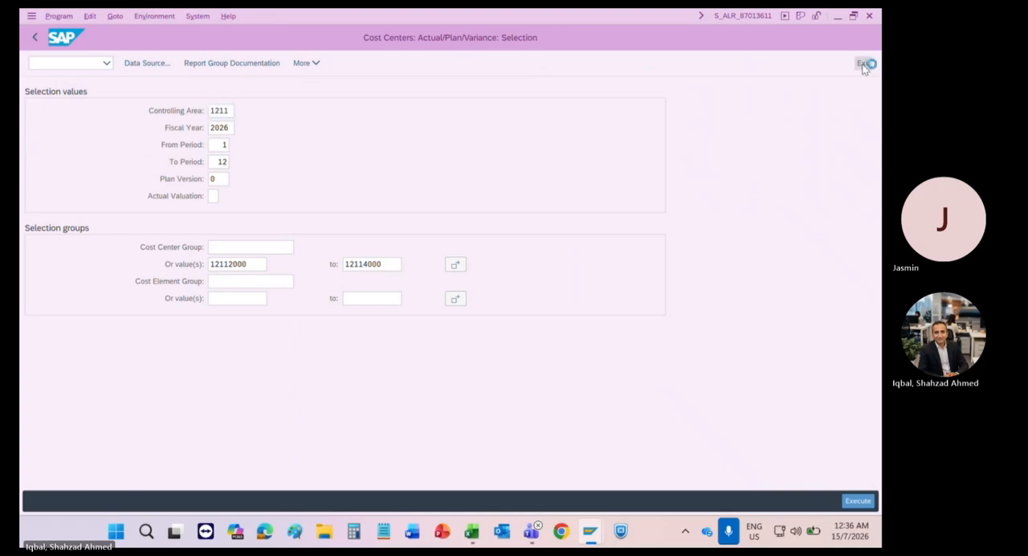
scroll(142, 220, "up", 10)
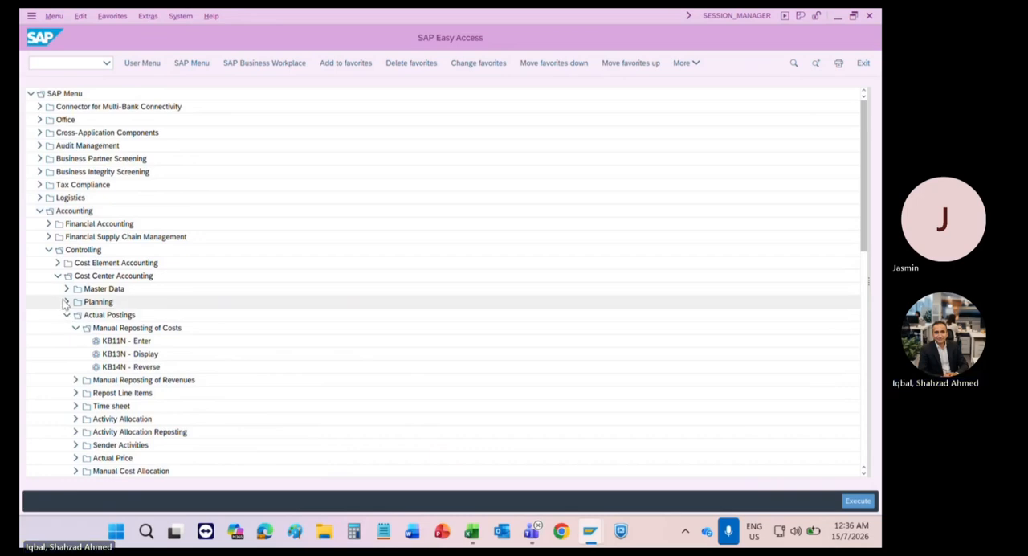
Step: Collapse Manual Reposting of Costs and open transaction KB41N for entering manual repostings of revenues
left_click(86, 328)
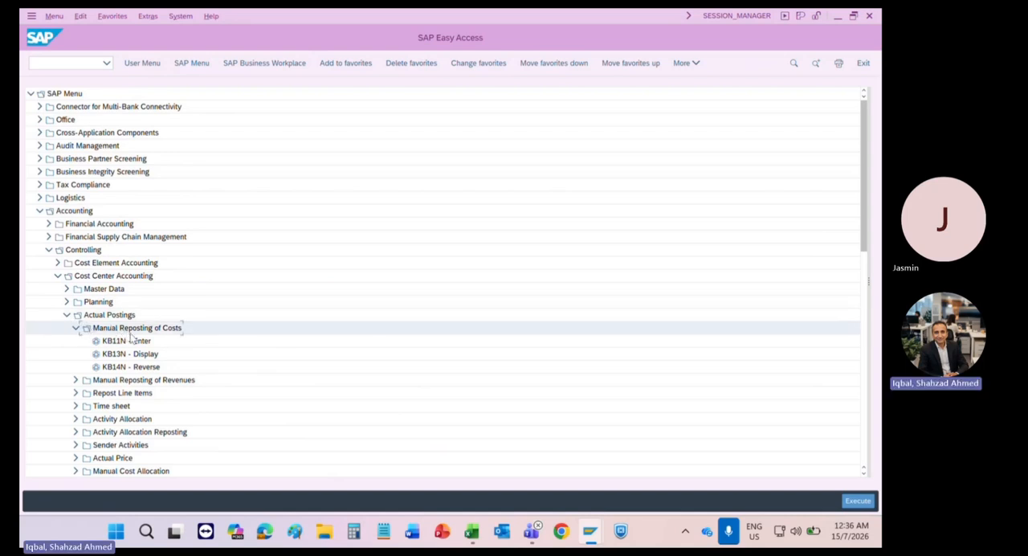
left_click(121, 343)
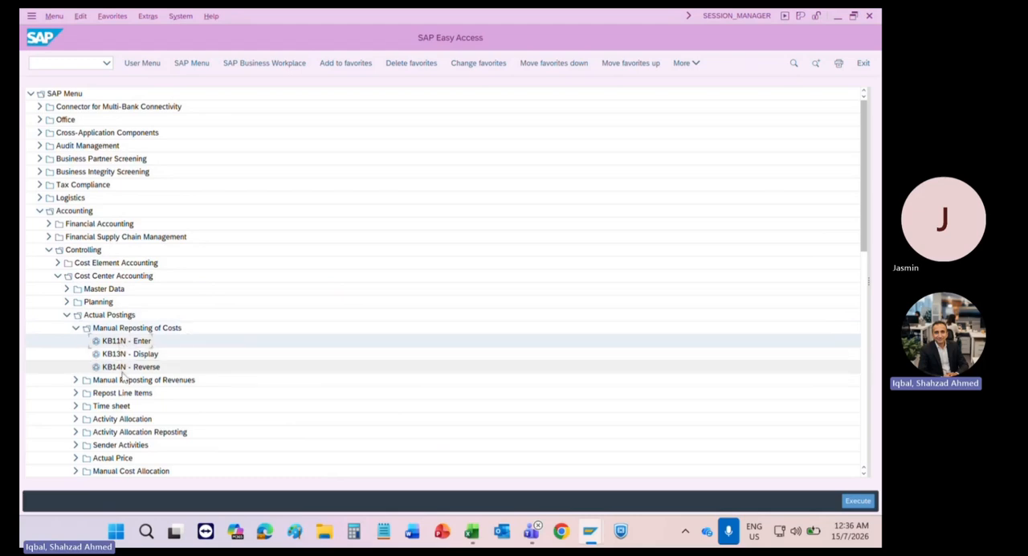
left_click(75, 328)
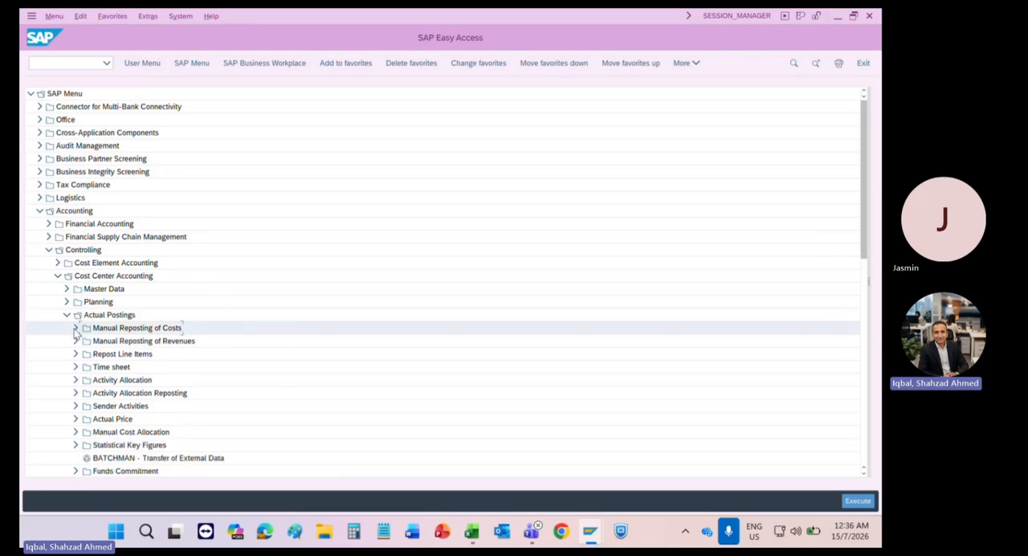
left_click(77, 341)
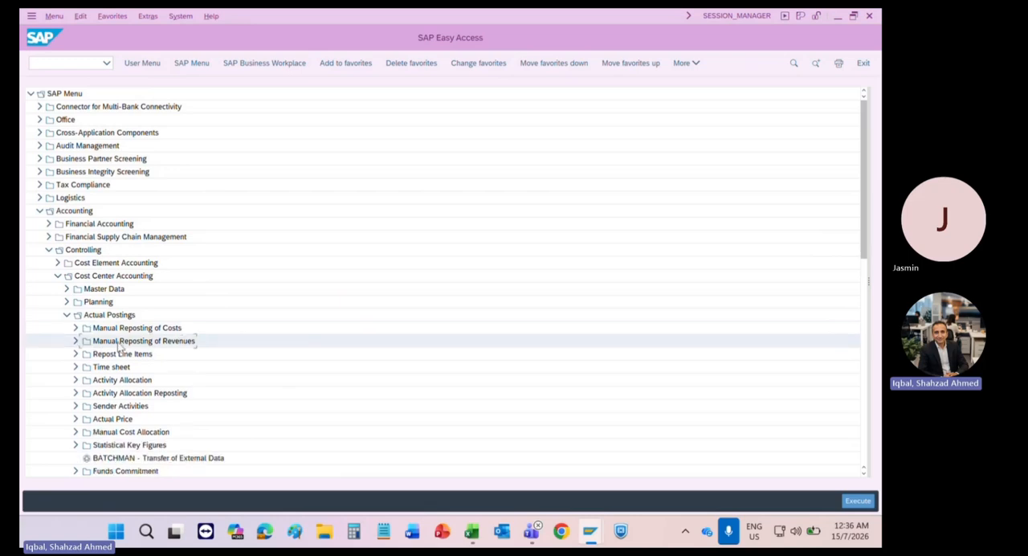
left_click(75, 342)
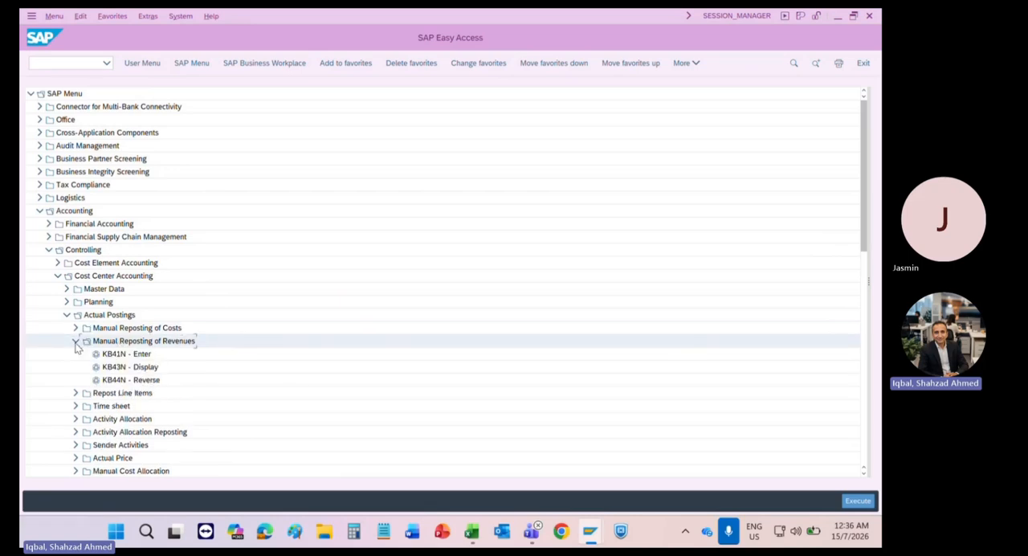
left_click(119, 357)
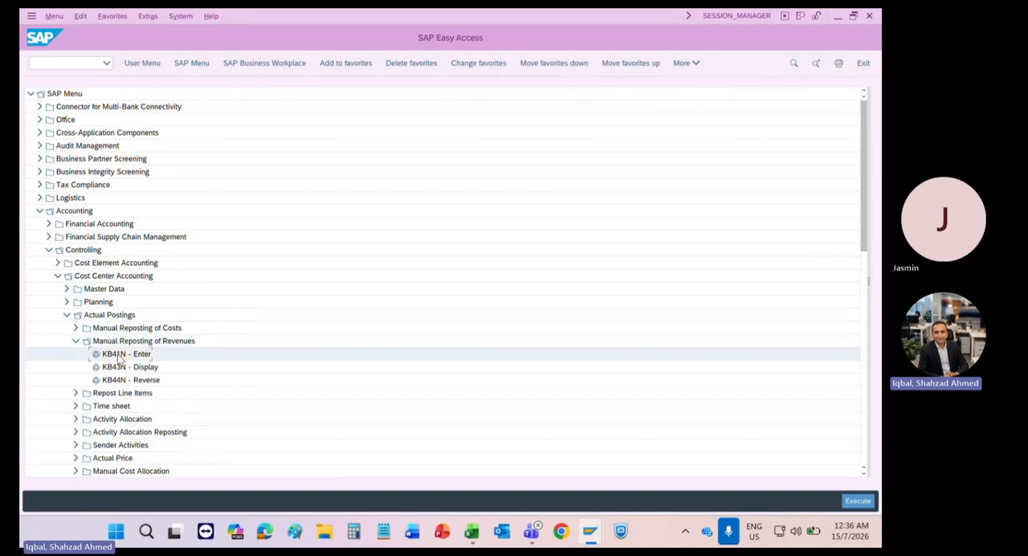
double_click(120, 355)
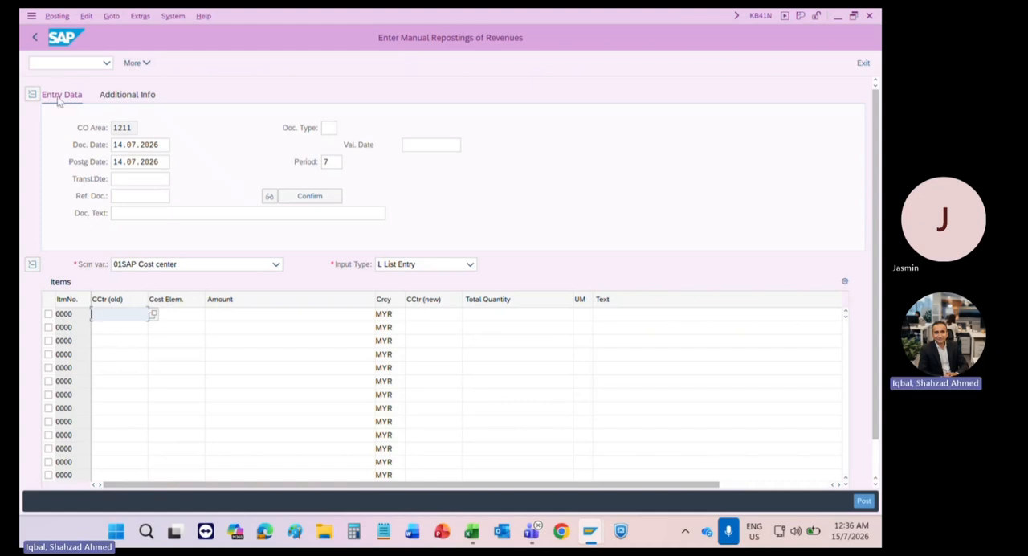
Step: Switch directly to transaction FS00 with /nfs00 and expand the Expense accounts of company code 1211
left_click(72, 64)
type("/")
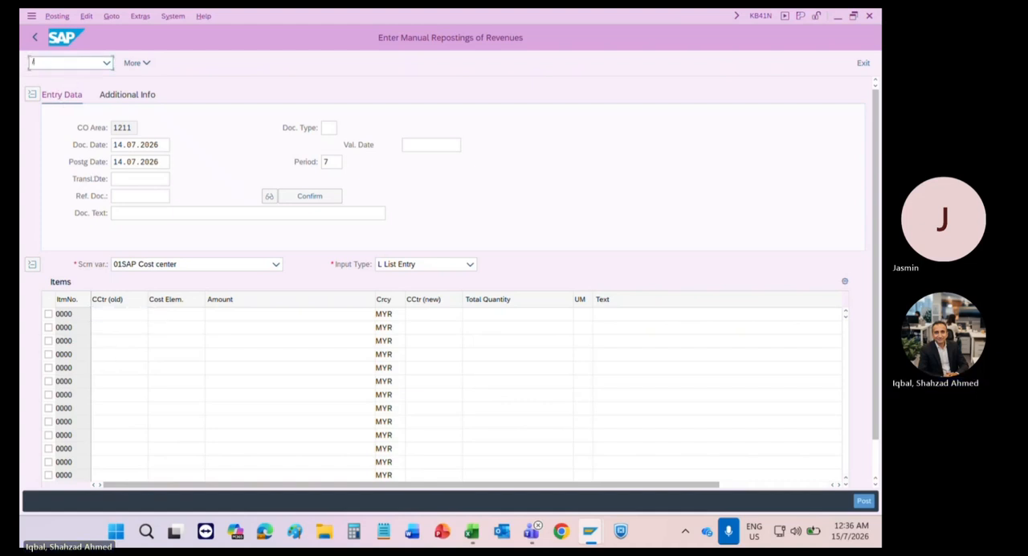
type("nfs00")
key("Return")
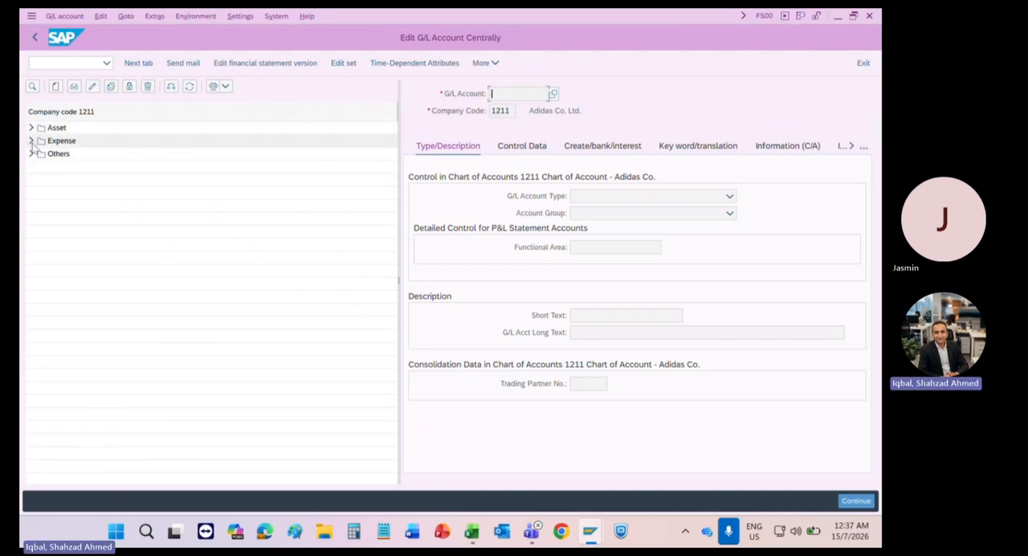
left_click(30, 141)
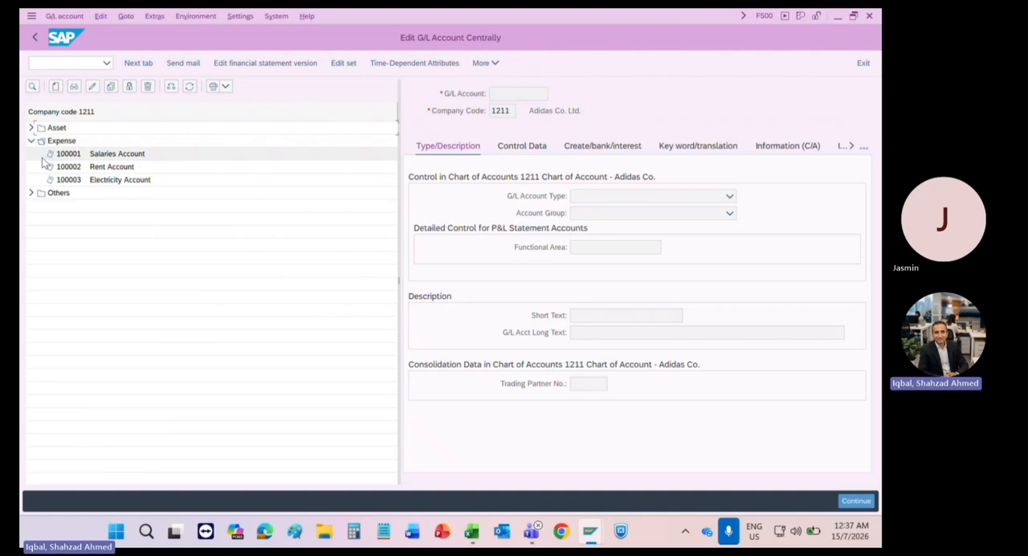
Step: Start creating G/L account 200001 in company code 1211
left_click(55, 87)
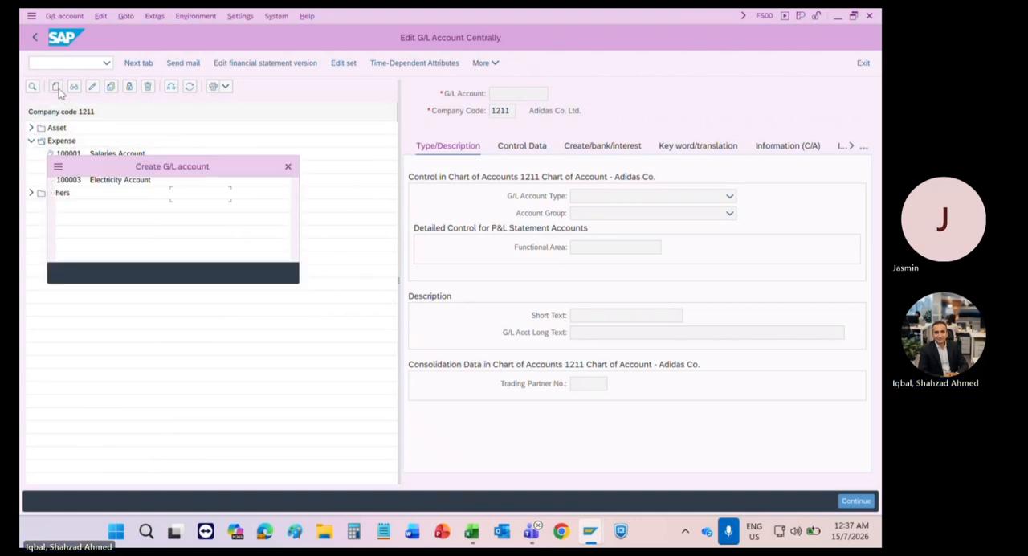
type("20")
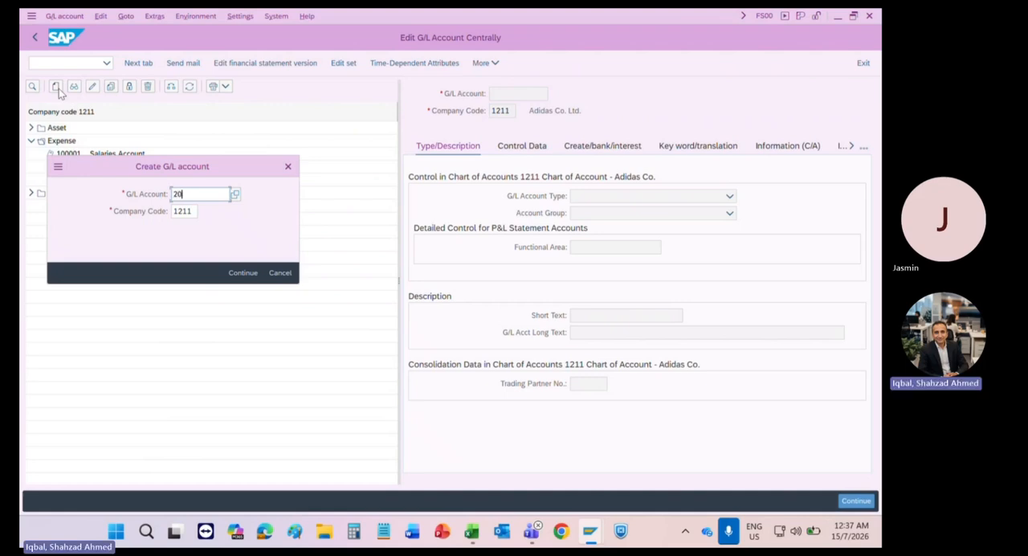
type("0001")
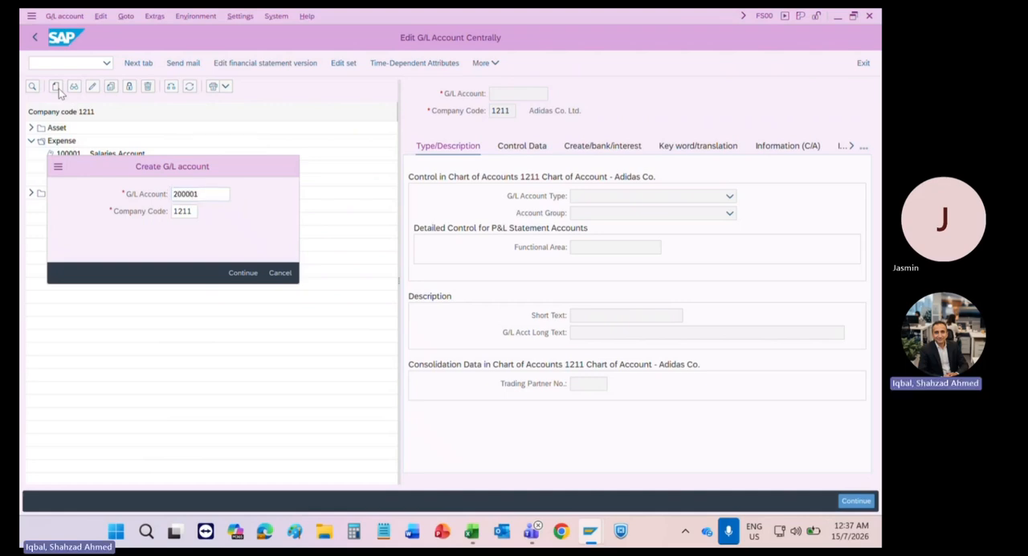
key("Return")
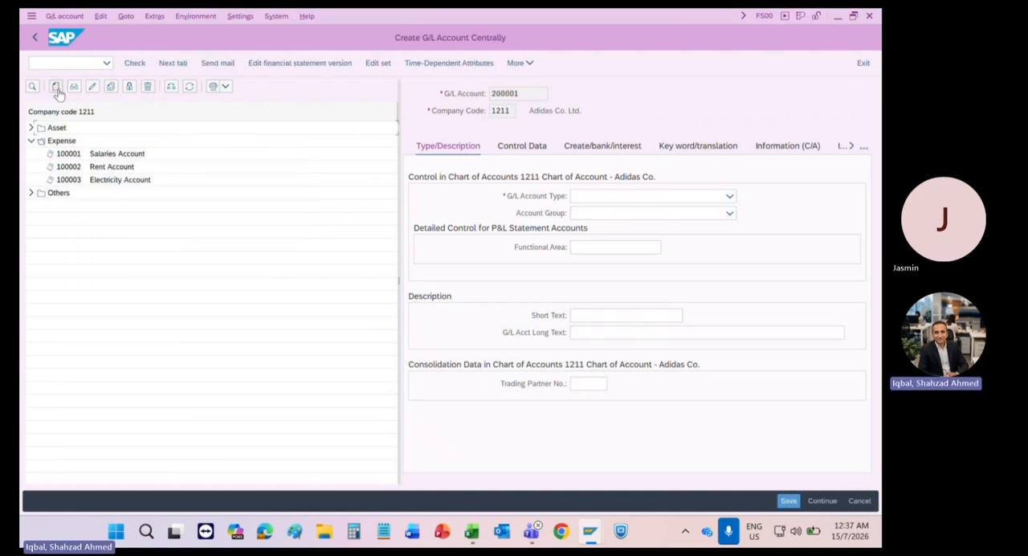
Step: Set the G/L account type to P Primary Costs or Revenue and the account group to REV Revenue
left_click(660, 197)
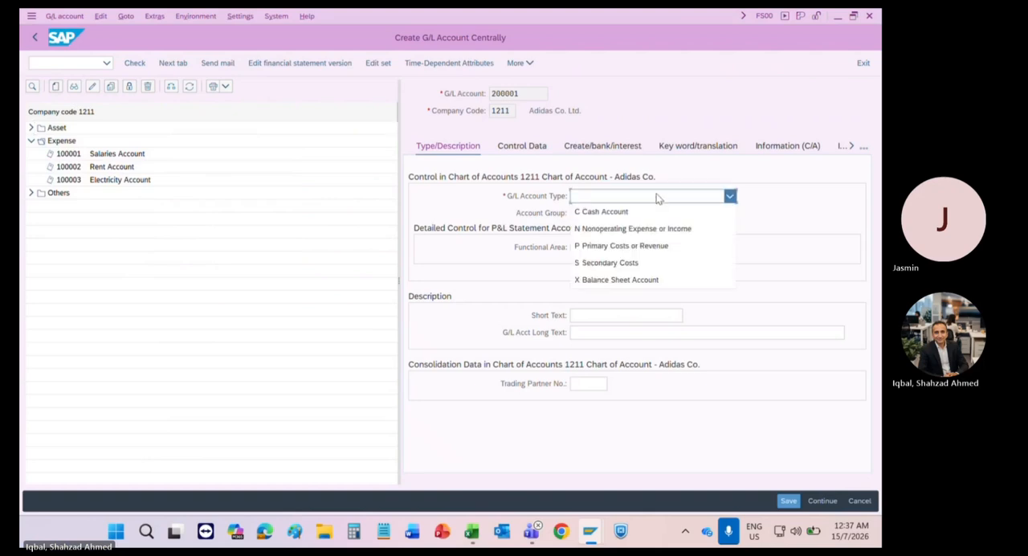
left_click(632, 247)
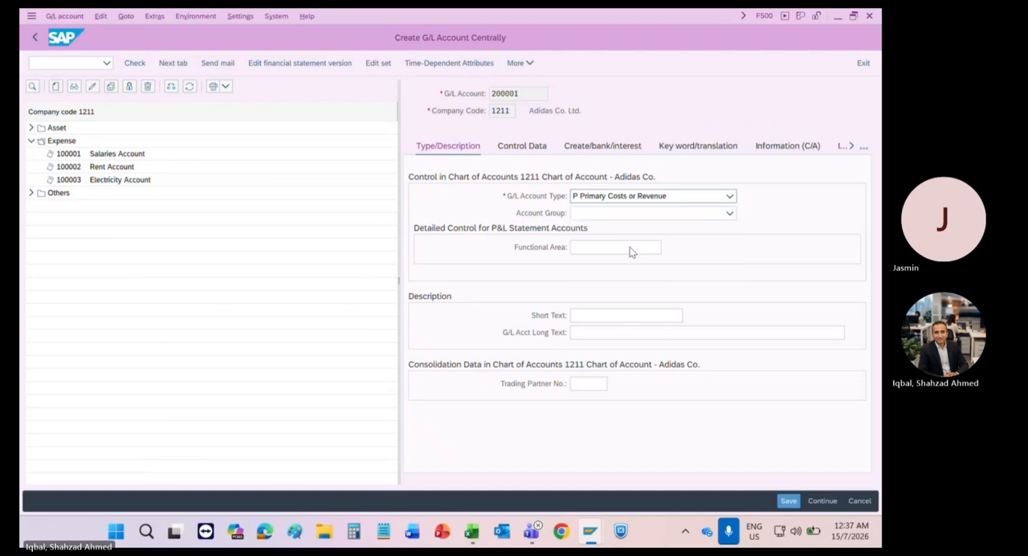
left_click(601, 216)
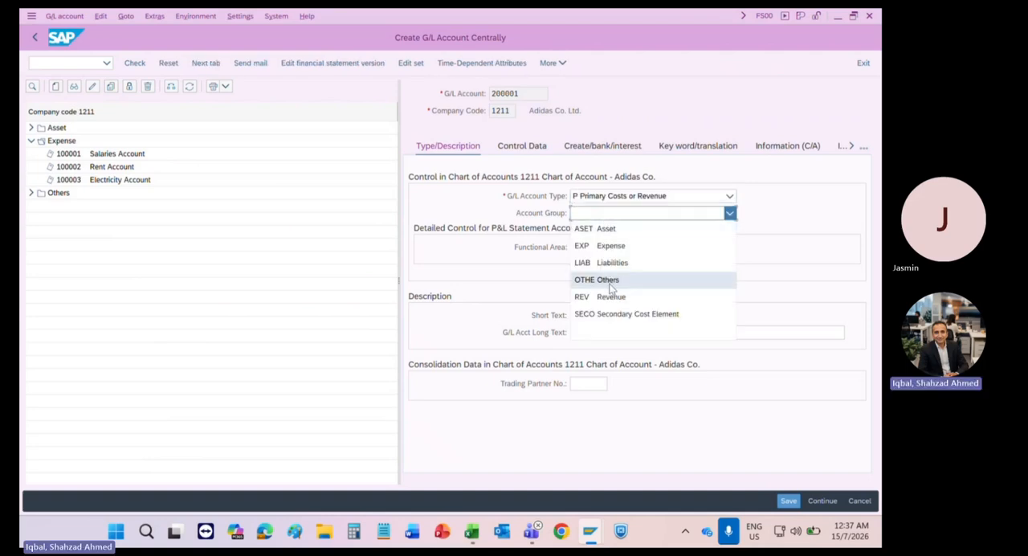
left_click(594, 296)
Step: Enter "Sales Account" as the short text of G/L account 200001 and copy it into the long text
left_click(581, 312)
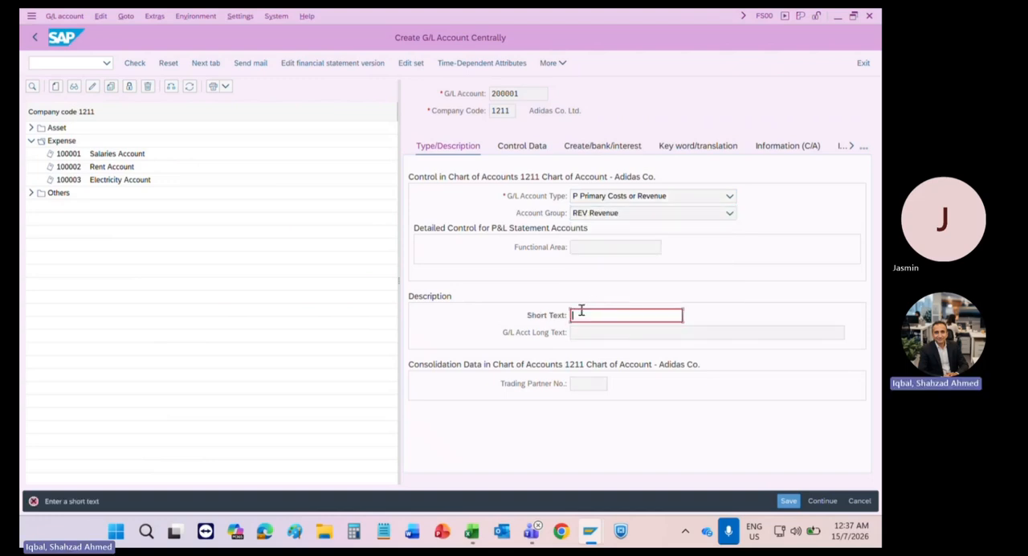
type("Sales Account")
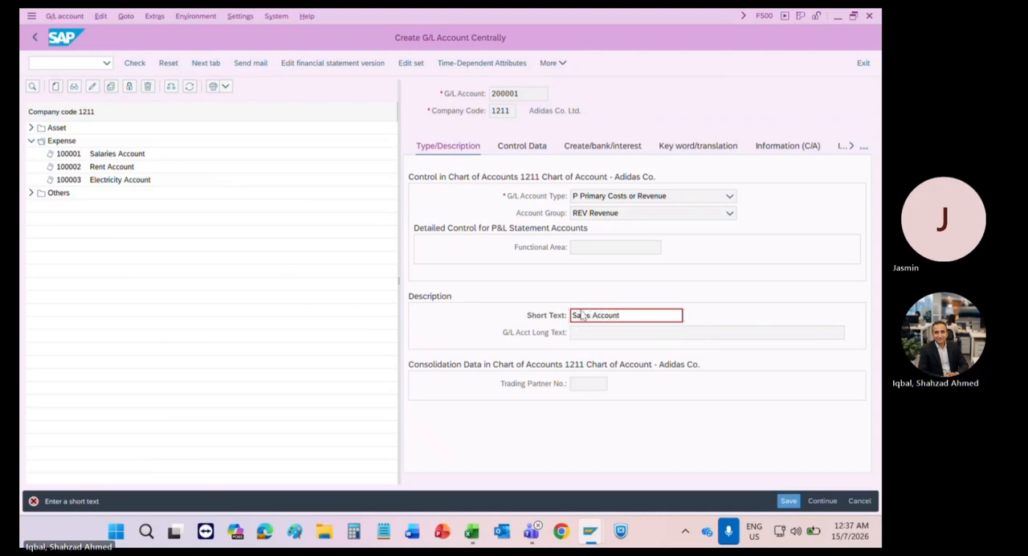
key("Return")
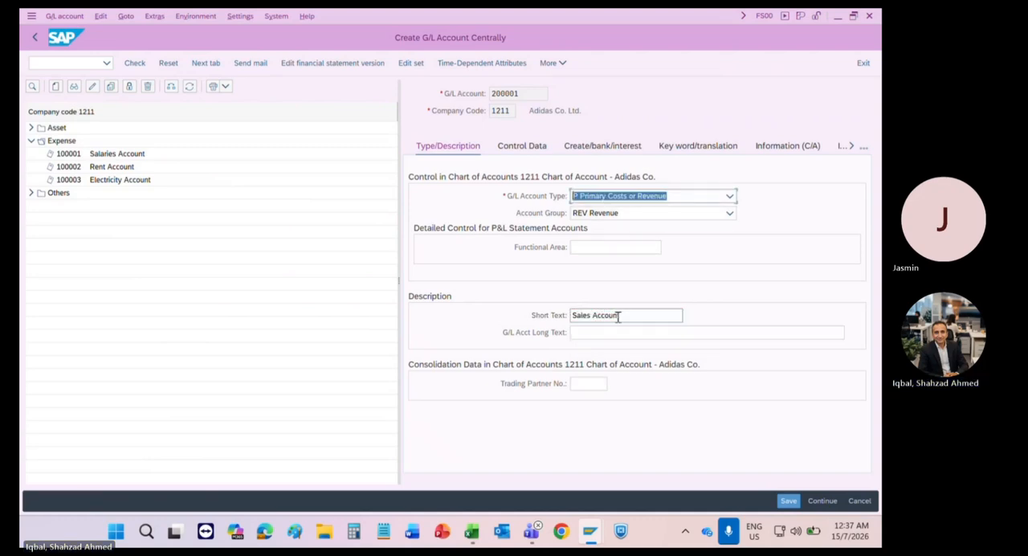
left_click_drag(631, 314, 536, 312)
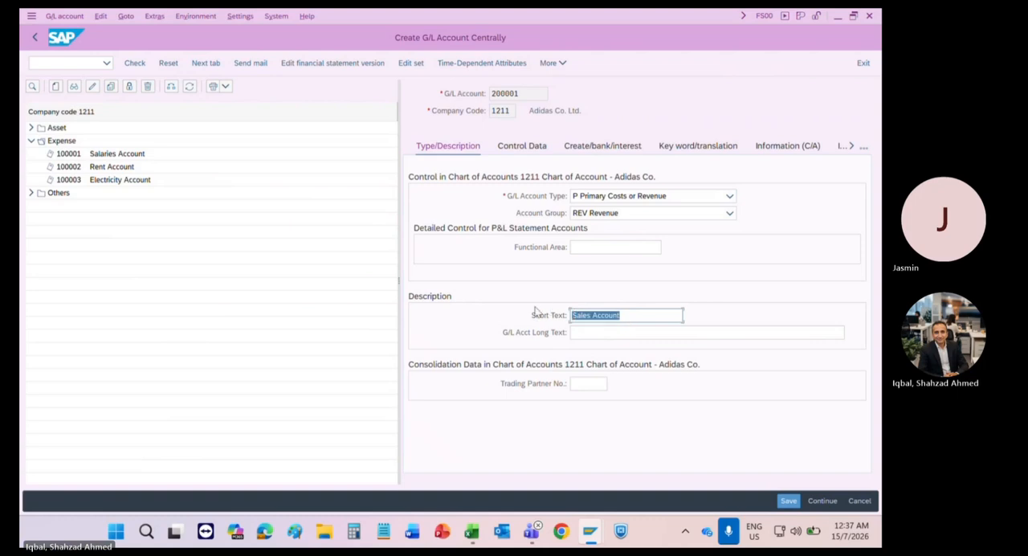
key("ctrl+c")
key("Tab")
key("ctrl+v")
key("Return")
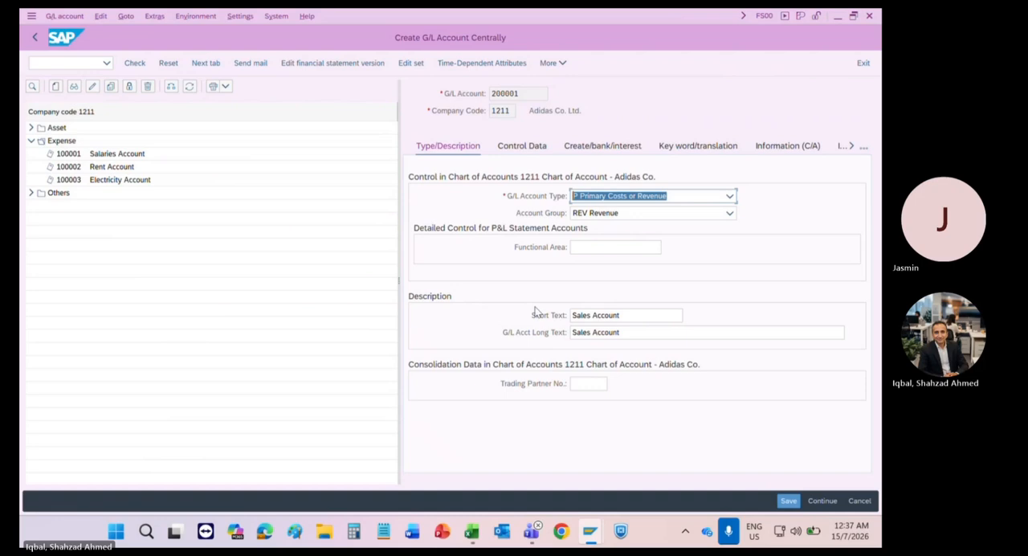
Step: Set the cost element category of G/L account 200001 to 11 in the controlling area settings of its control data
left_click(526, 149)
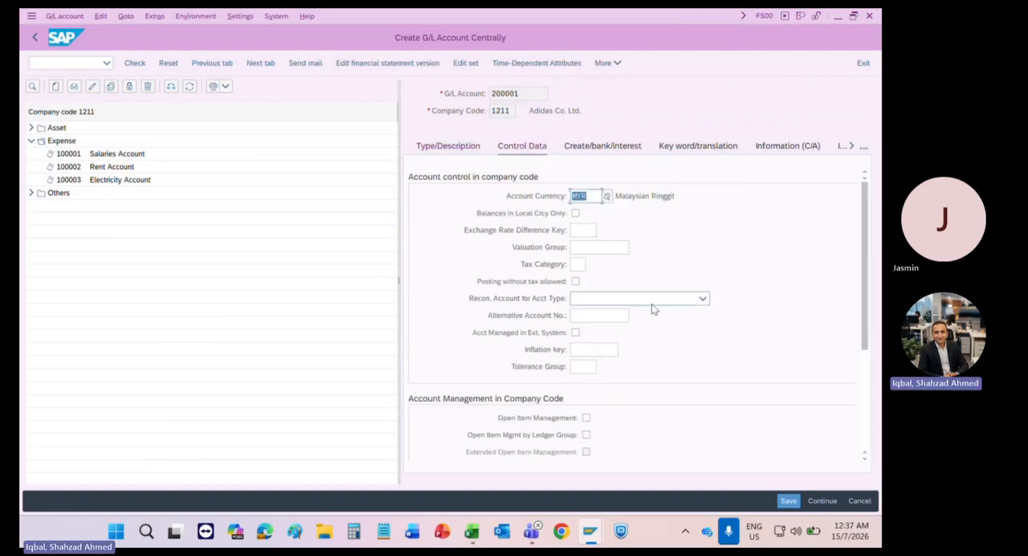
scroll(866, 344, "down", 5)
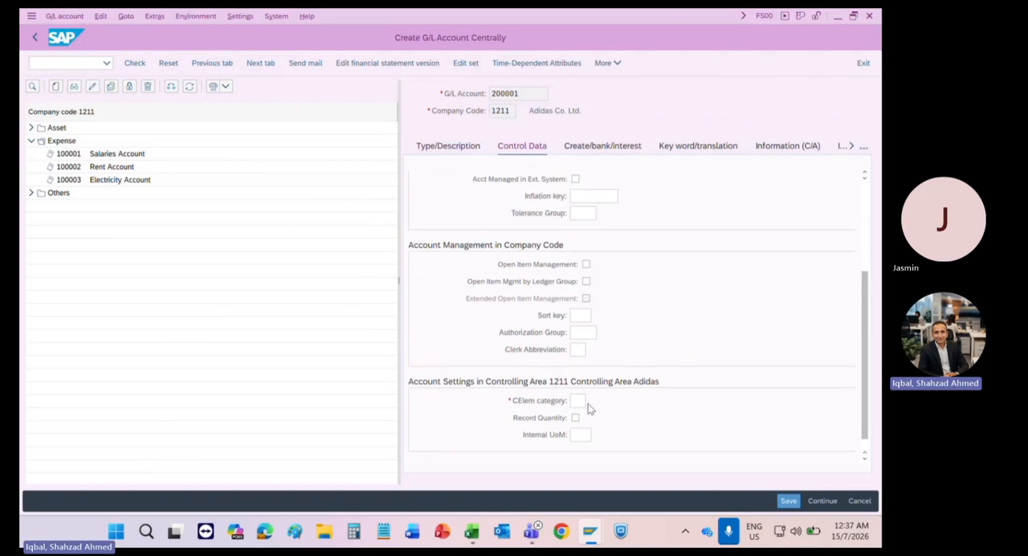
left_click(577, 399)
type("11")
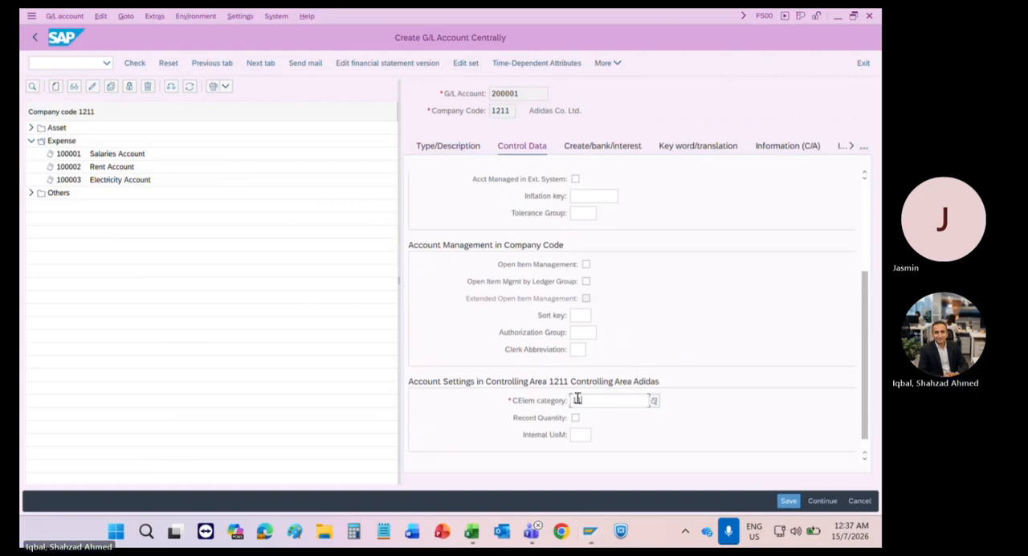
key("Return")
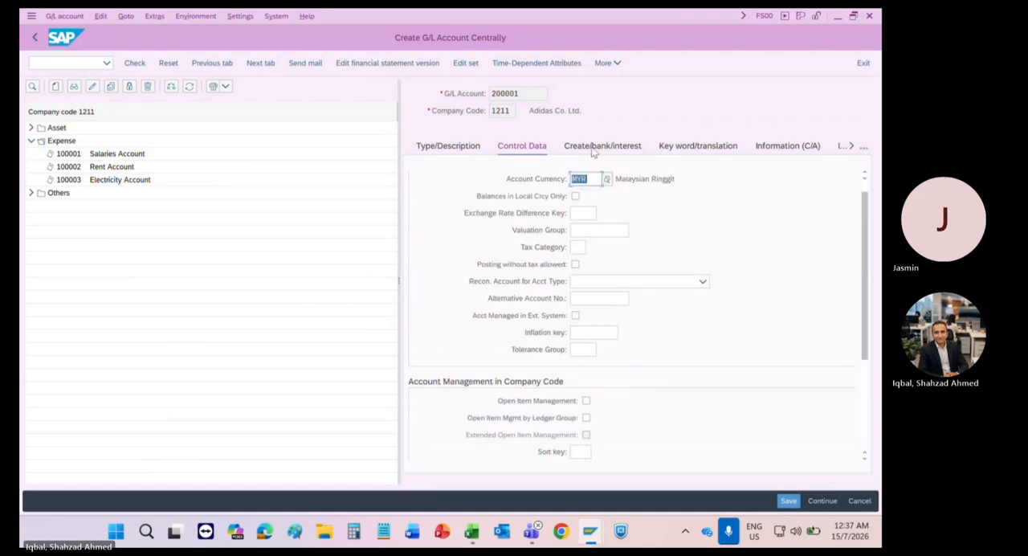
Step: Set the field status group of G/L account 200001 to YB01 and save the account
left_click(592, 148)
left_click(591, 193)
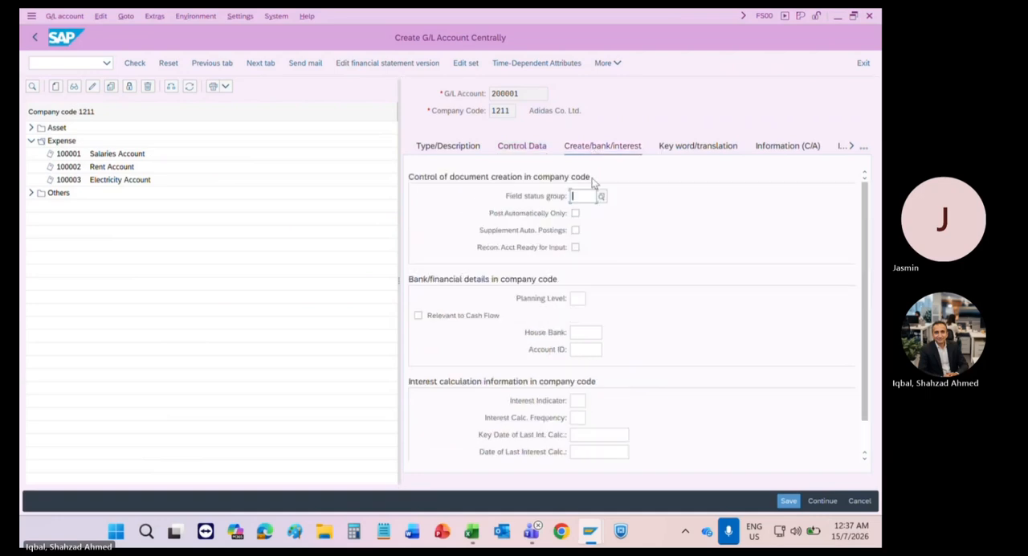
key("Return")
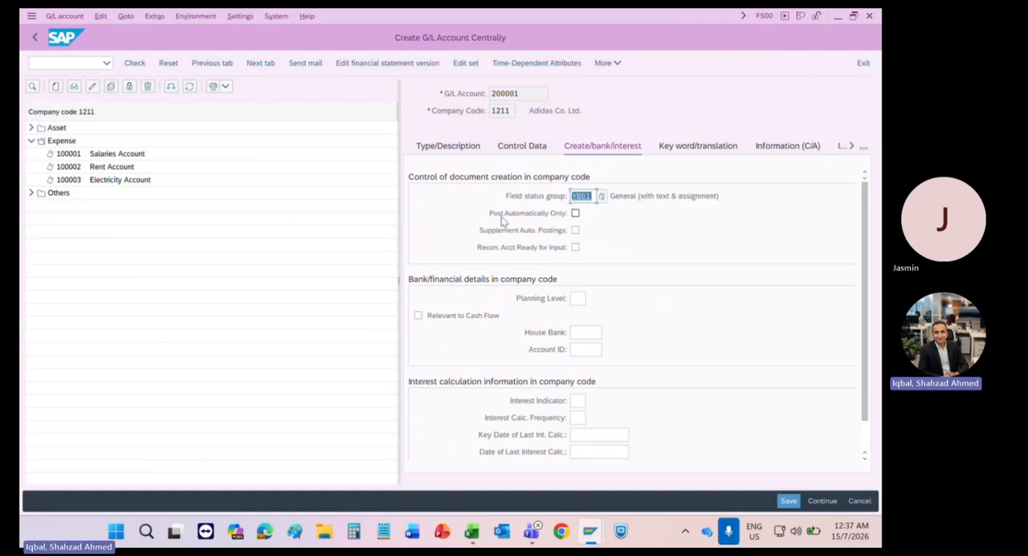
key("ctrl+s")
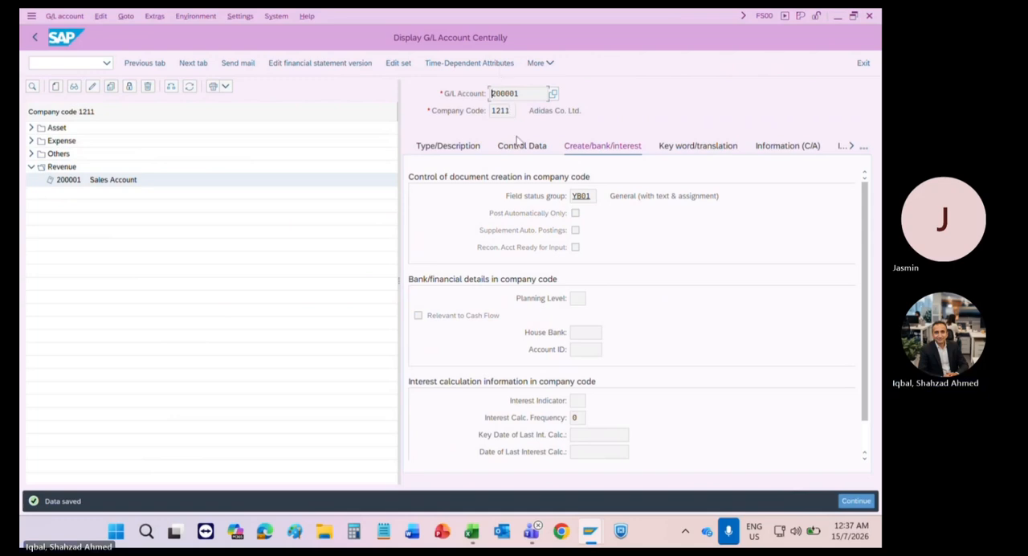
Step: Review the cost element category in the control data of the saved Sales Account
left_click(518, 146)
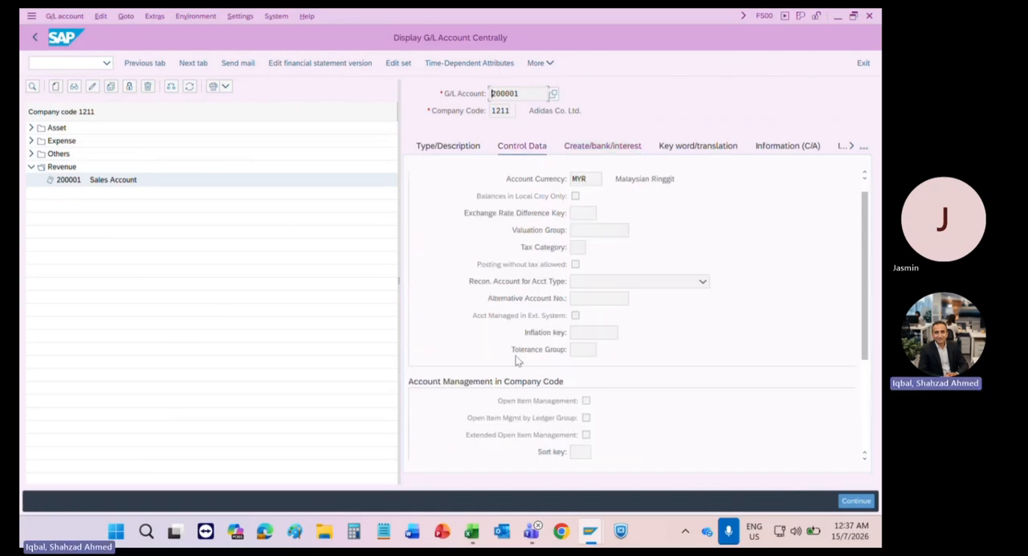
left_click(583, 351)
scroll(584, 359, "down", 3)
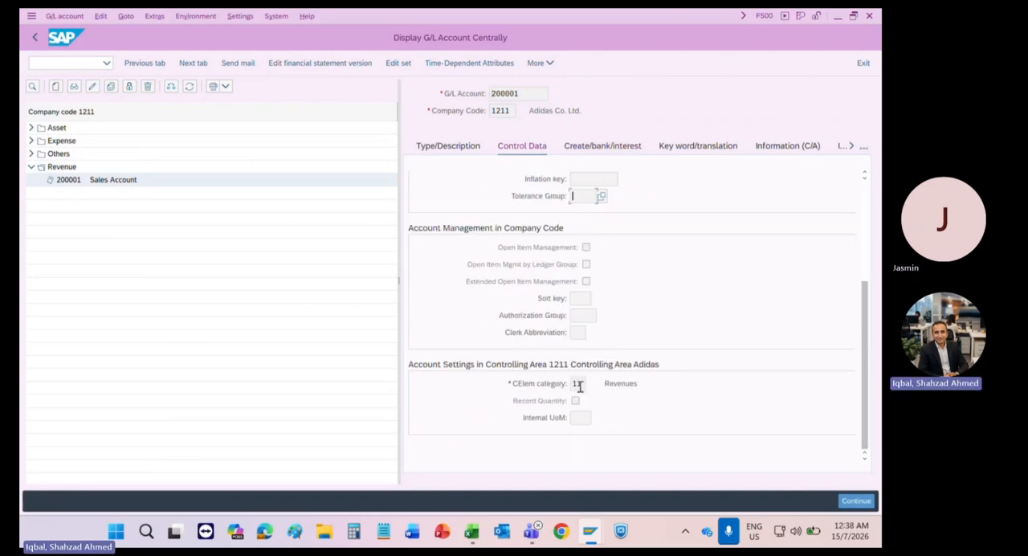
left_click(578, 384)
left_click_drag(578, 385, 565, 385)
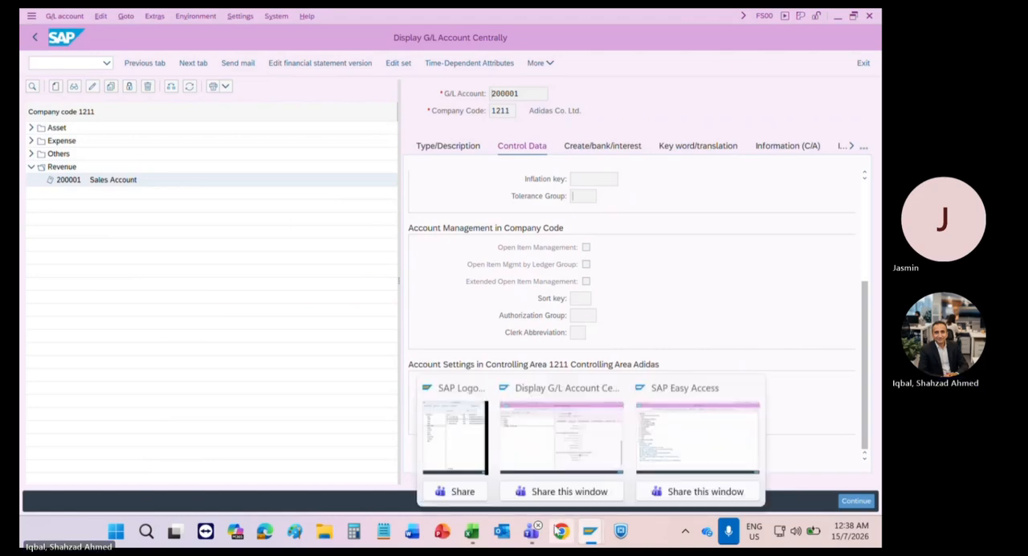
Step: Switch to the Training CO workbook in Excel and enter 11 in B200 and "Revenue" in C200
left_click(471, 531)
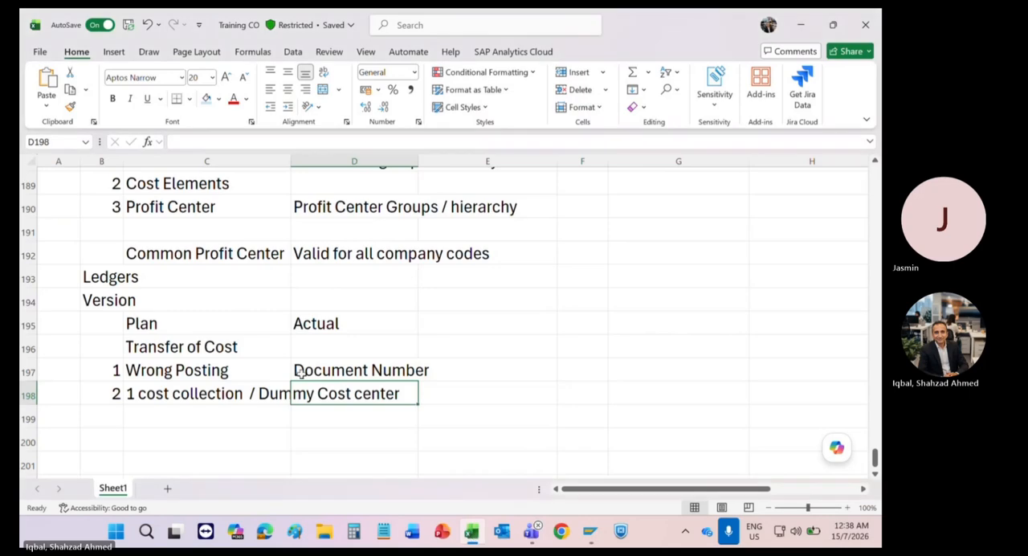
scroll(301, 373, "down", 1)
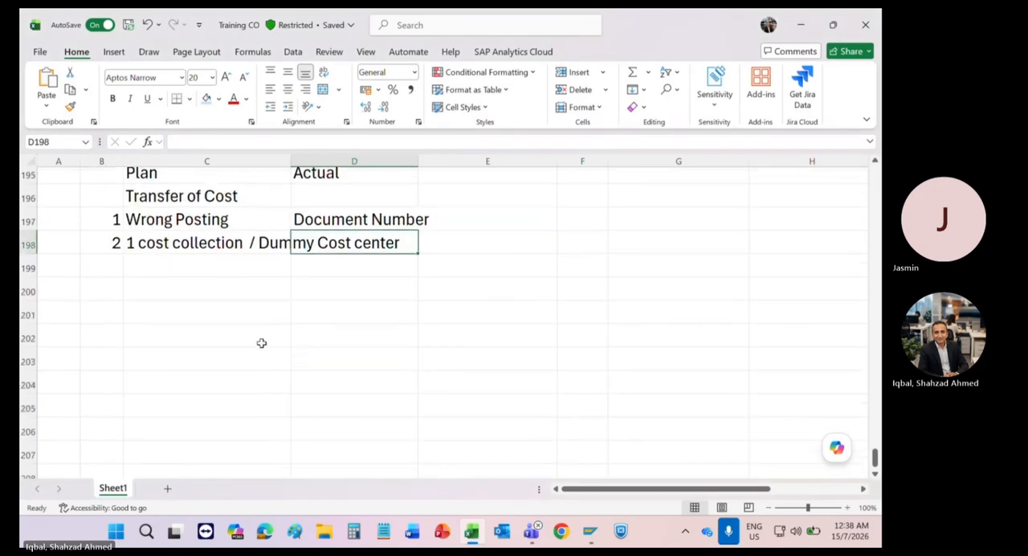
left_click(102, 291)
type("11")
key("Tab")
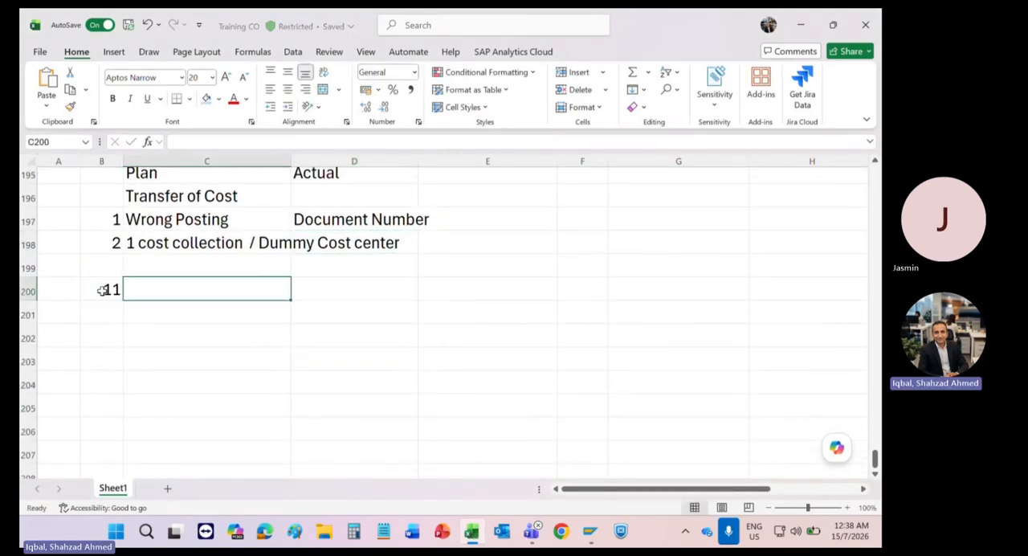
type("Re")
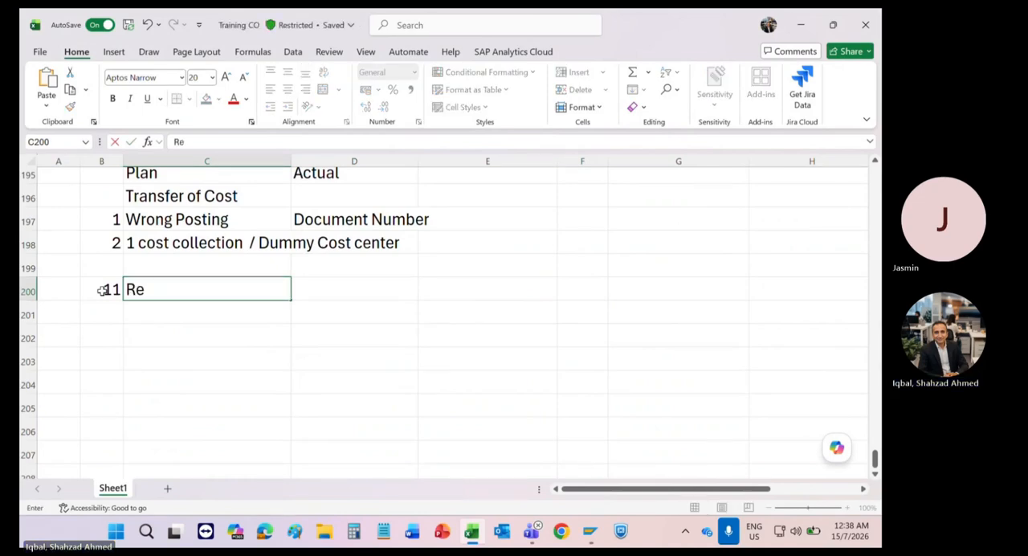
type("venue")
key("Tab")
key("Tab")
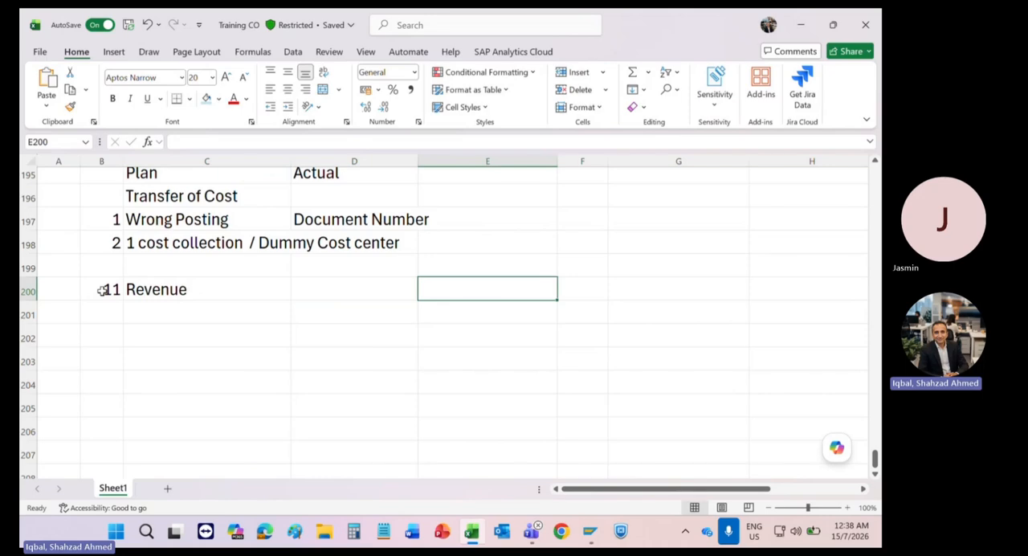
Step: Enter "Cost Element" in D200 beside the Revenue entry
key("shift+Tab")
type("Cos")
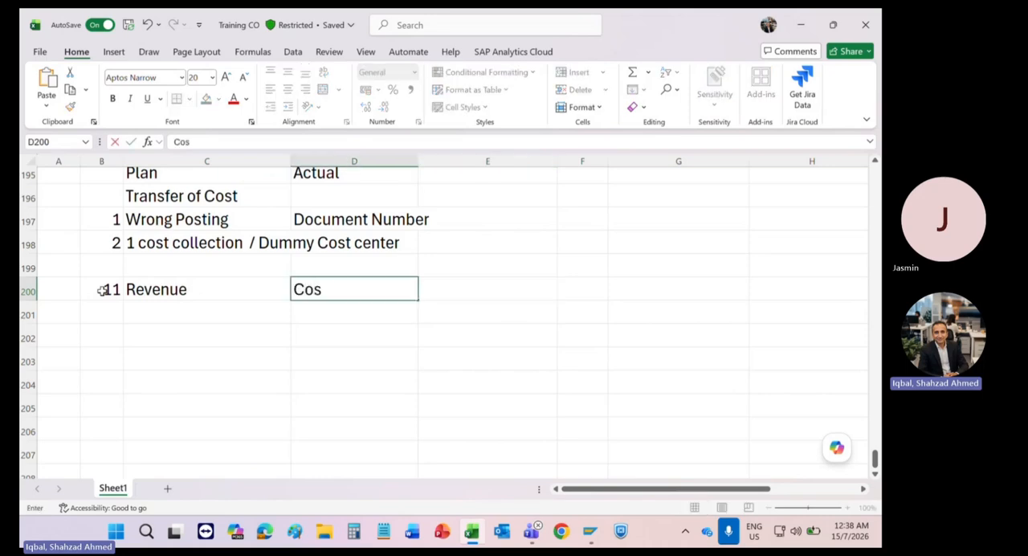
type("t Elelem")
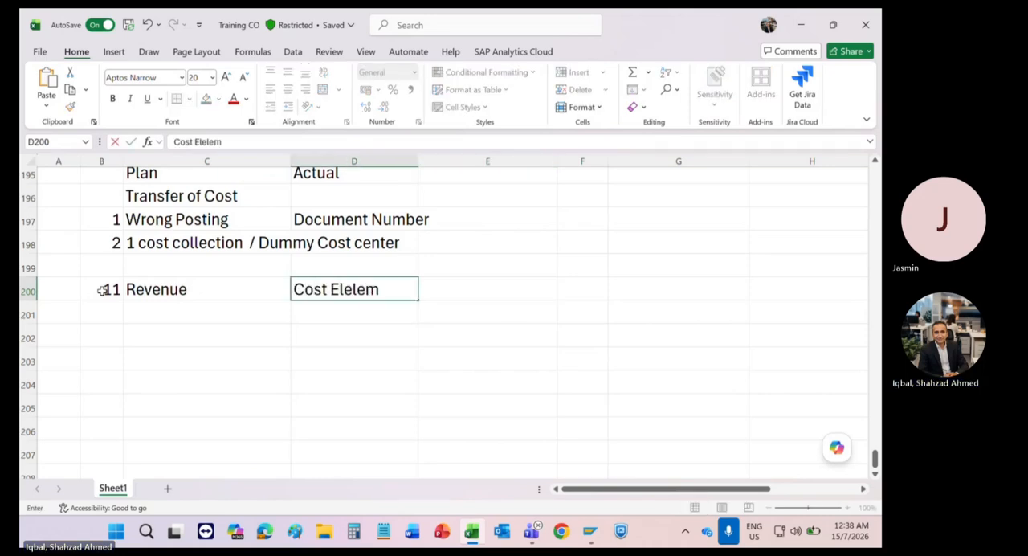
key("BackSpace")
key("BackSpace")
key("BackSpace")
type("ment")
key("Return")
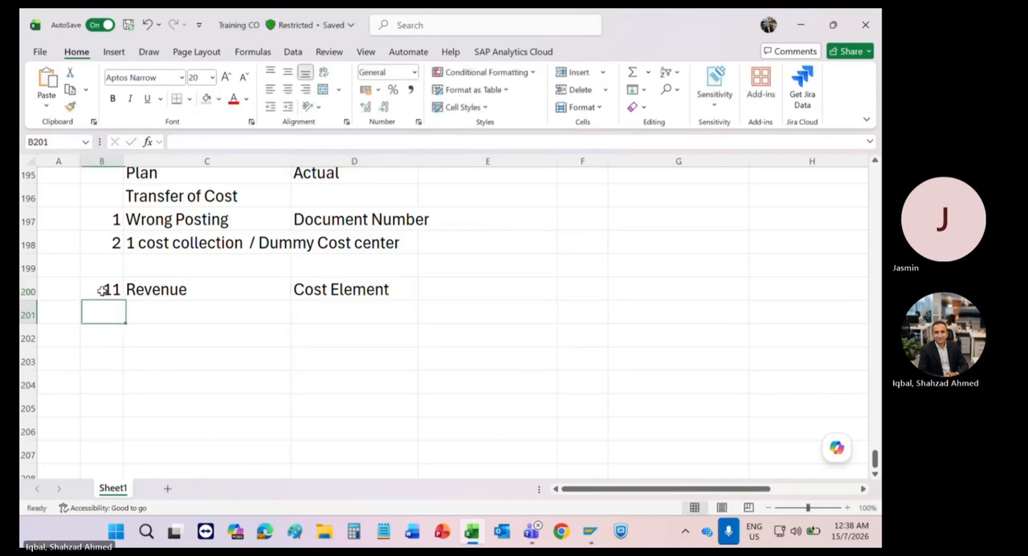
Step: Enter "1. Revenue Internal Order" in C201 as the first item under Revenue
key("Right")
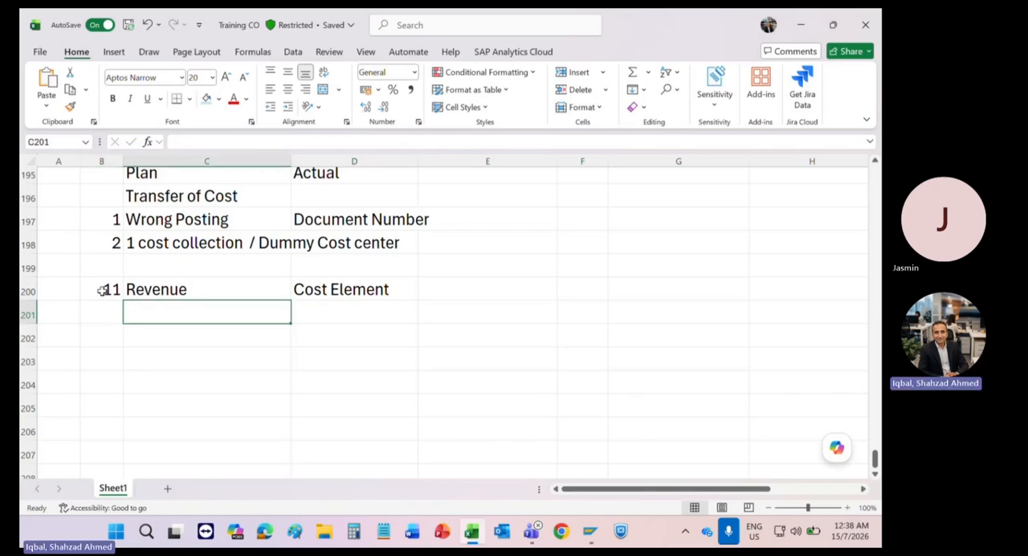
type("1.")
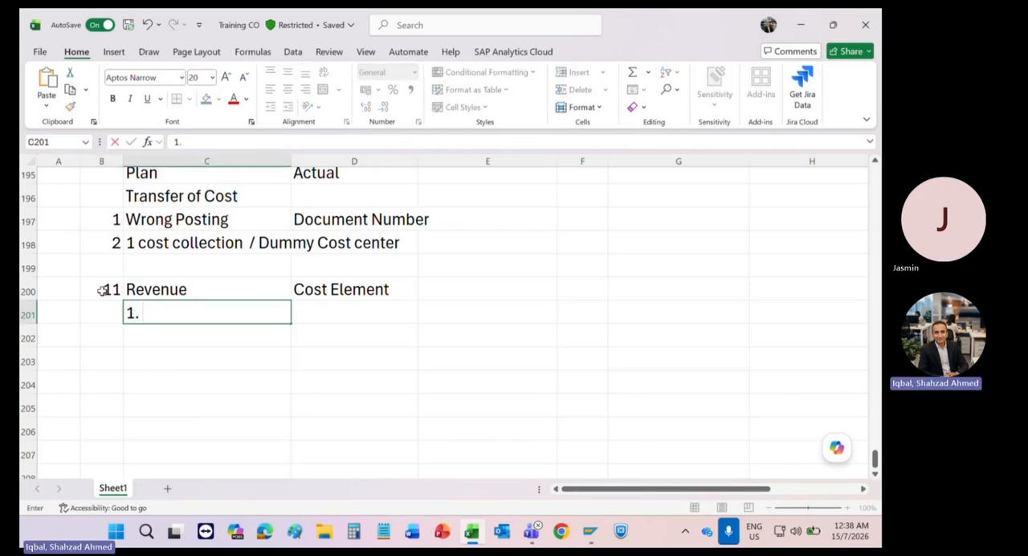
type("Revenue")
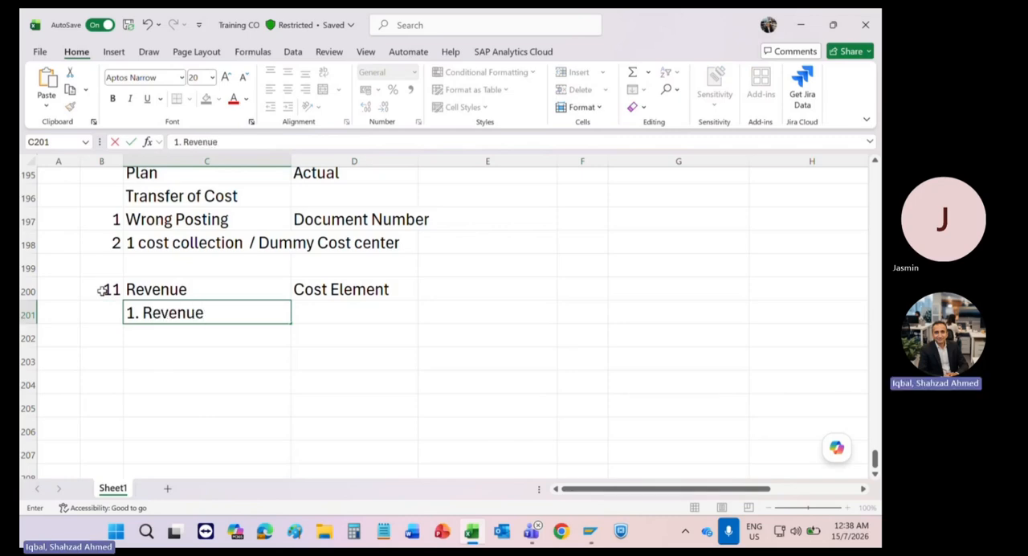
type(" Inter")
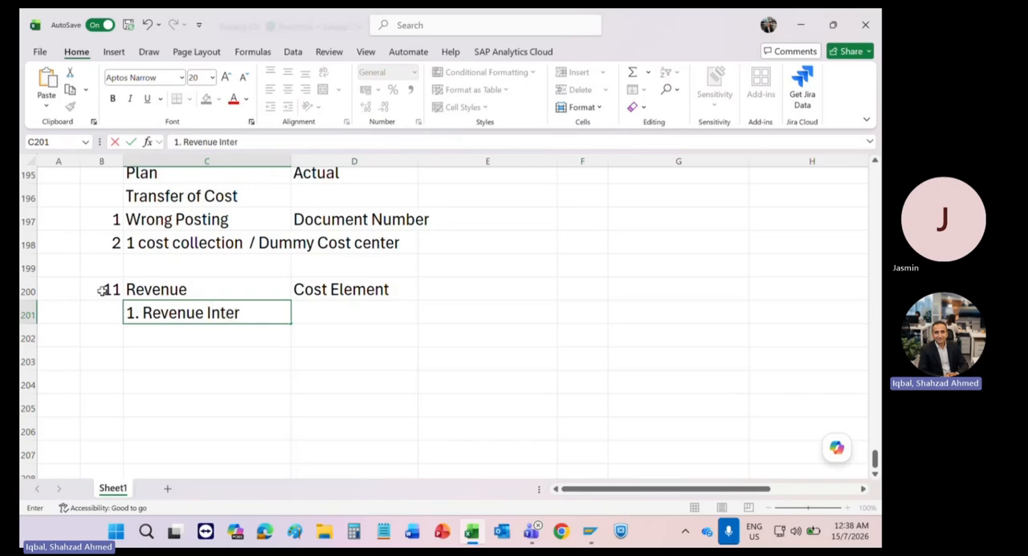
type("nal Order")
key("Return")
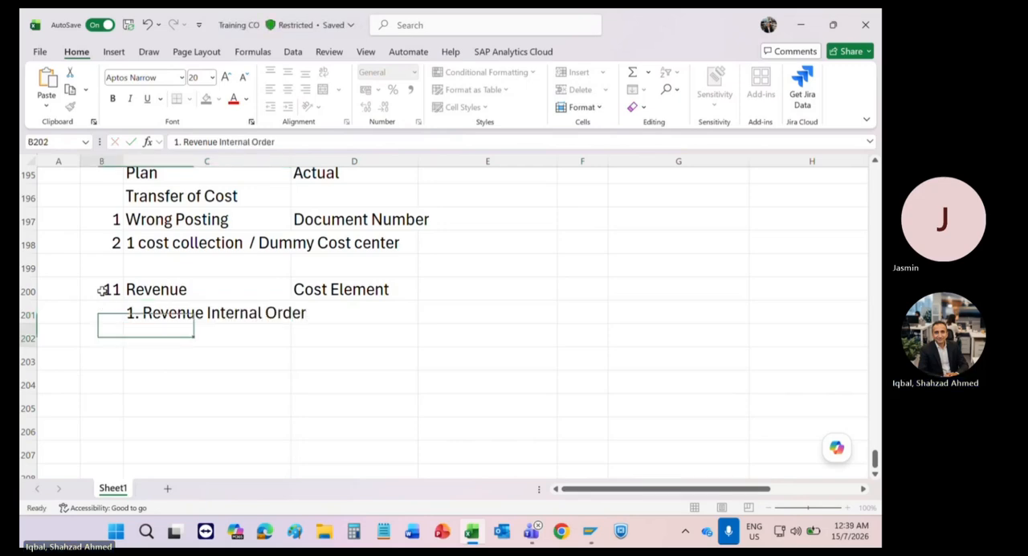
Step: Enter "2. Revenu WBS Element" in C202 as the second item under Revenue
type("2")
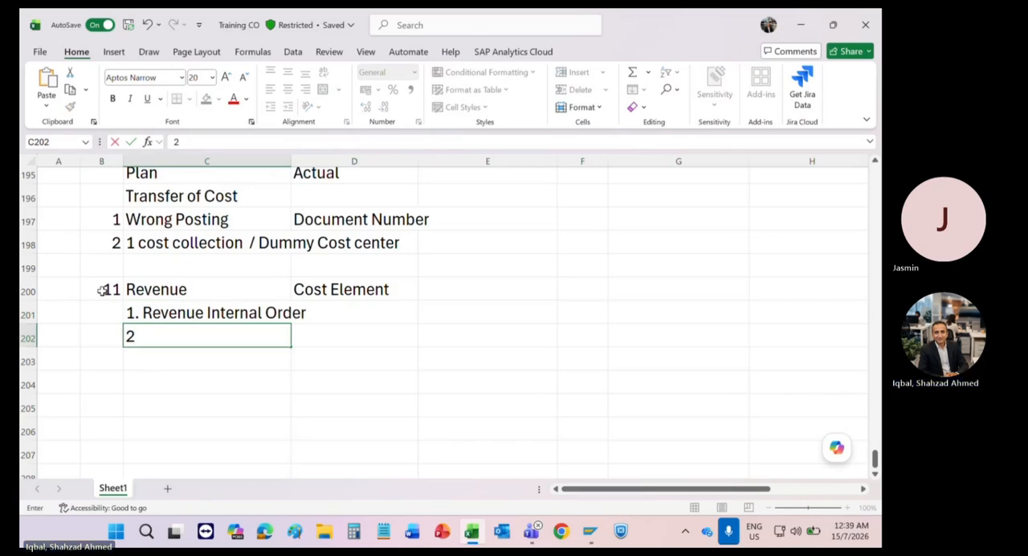
type(". Reven")
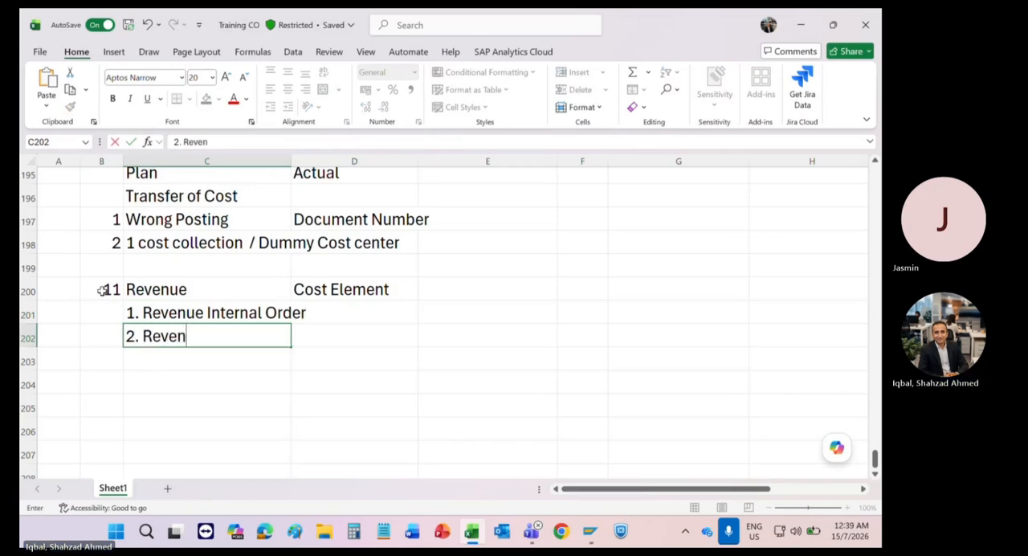
type("u ")
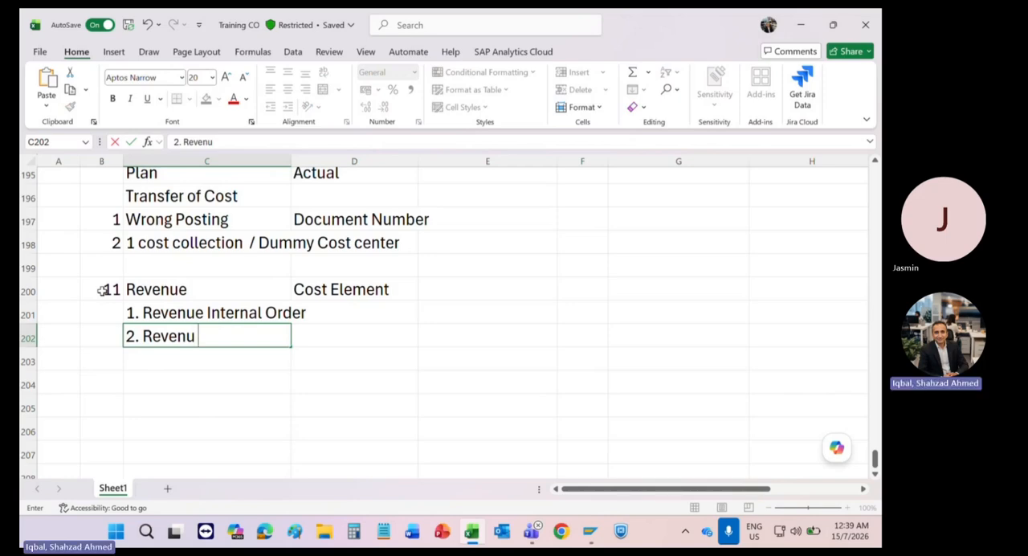
type("WBS Element")
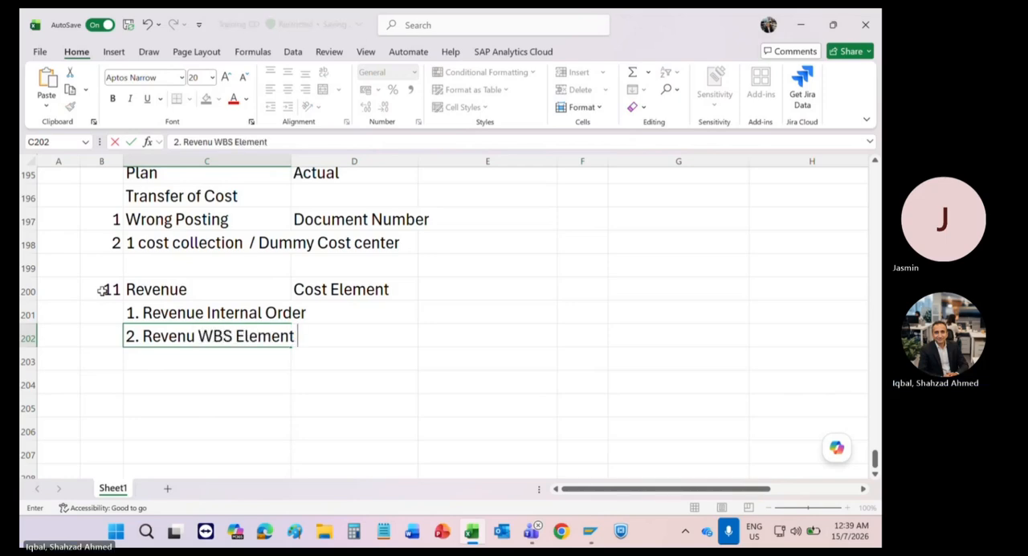
key("Return")
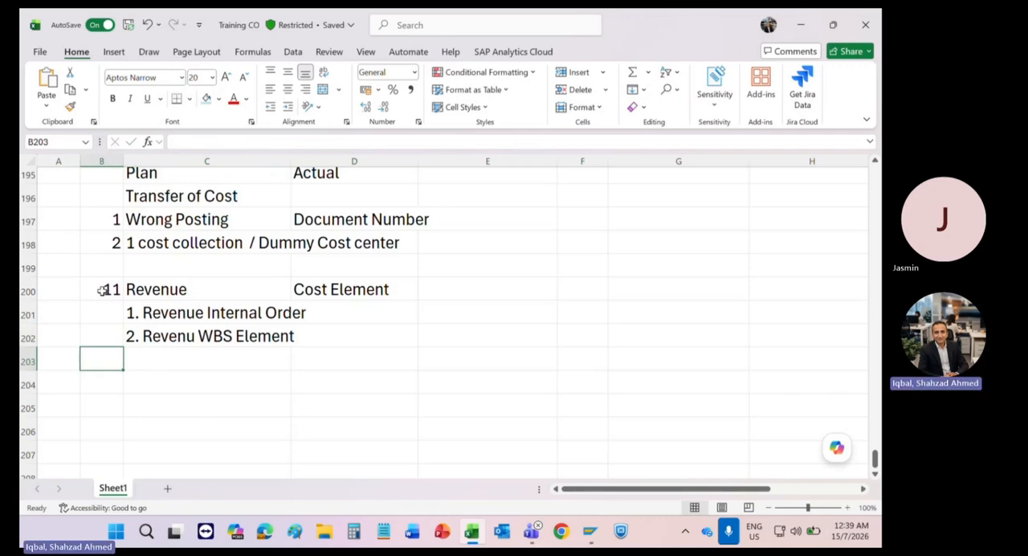
Step: Enter "3. Sales Order" in C203 as the third item under Revenue
key("Right")
type("3.")
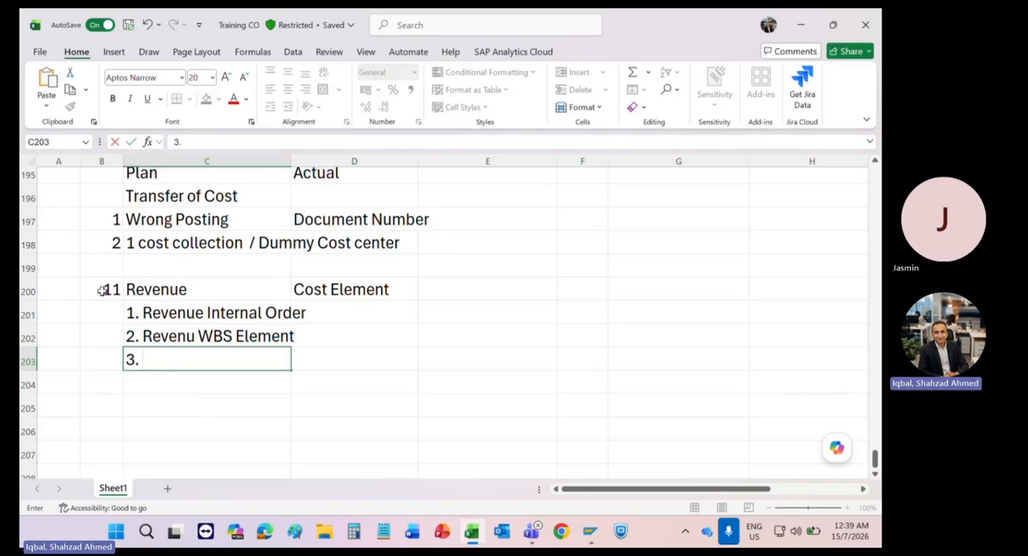
type(" Sales O")
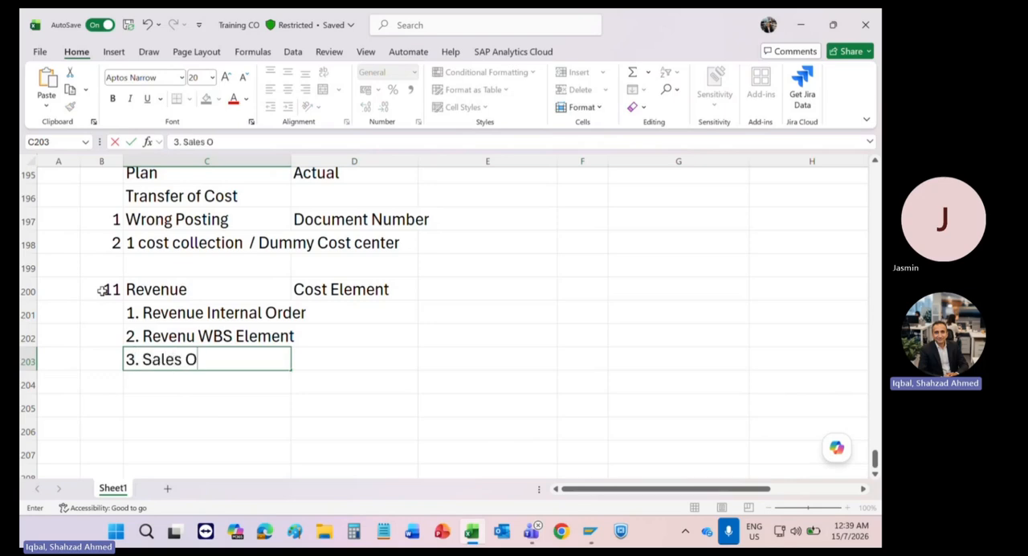
type("rder")
key("Return")
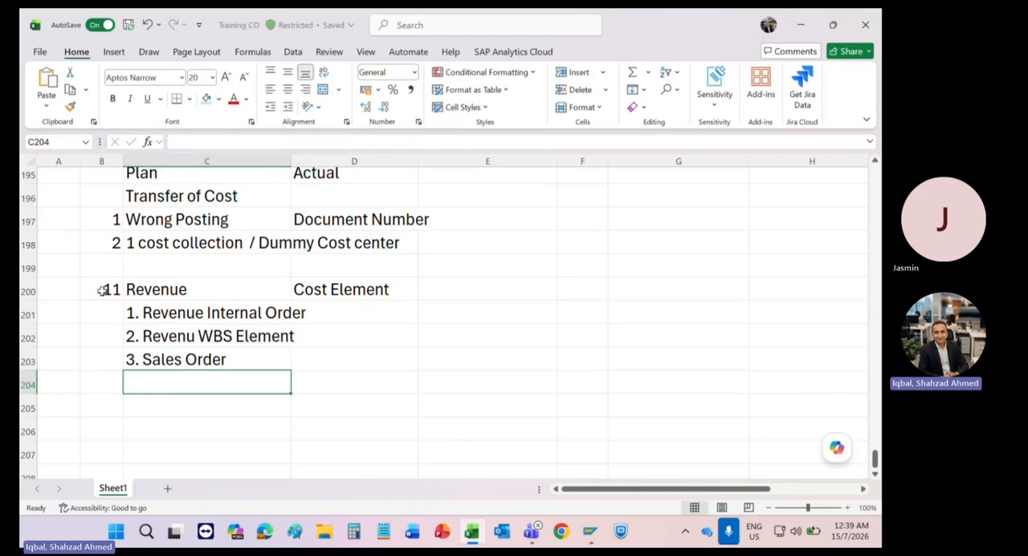
key("Up")
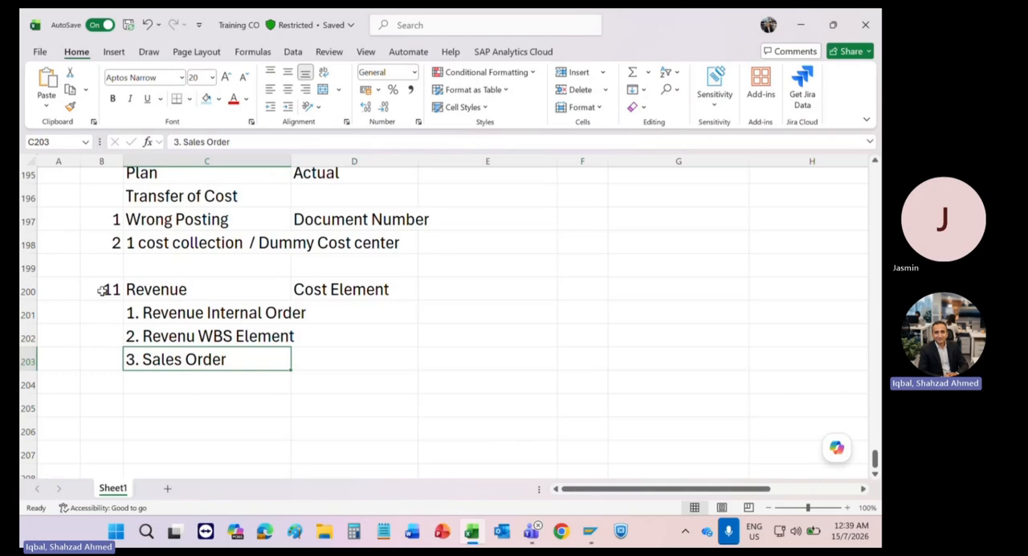
key("Up")
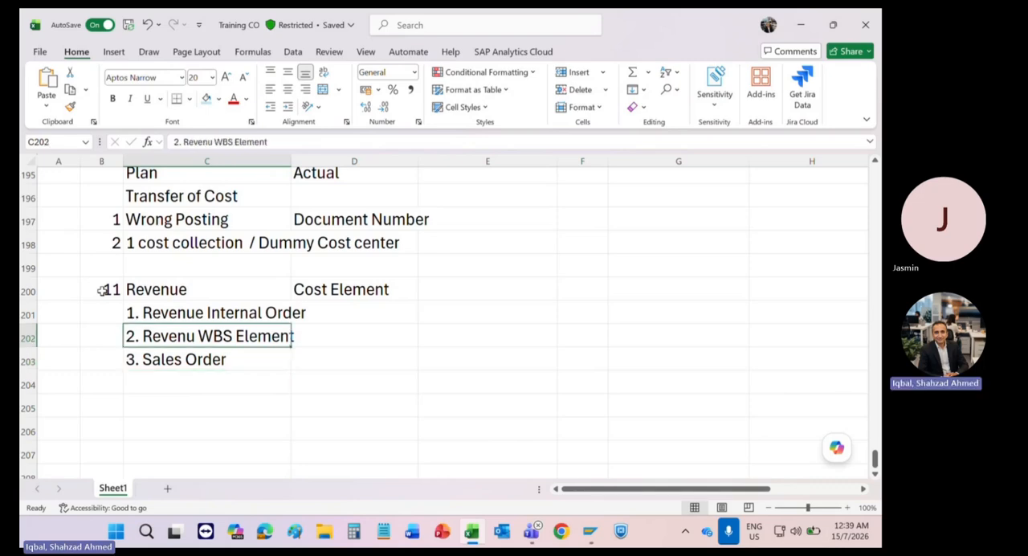
key("Up")
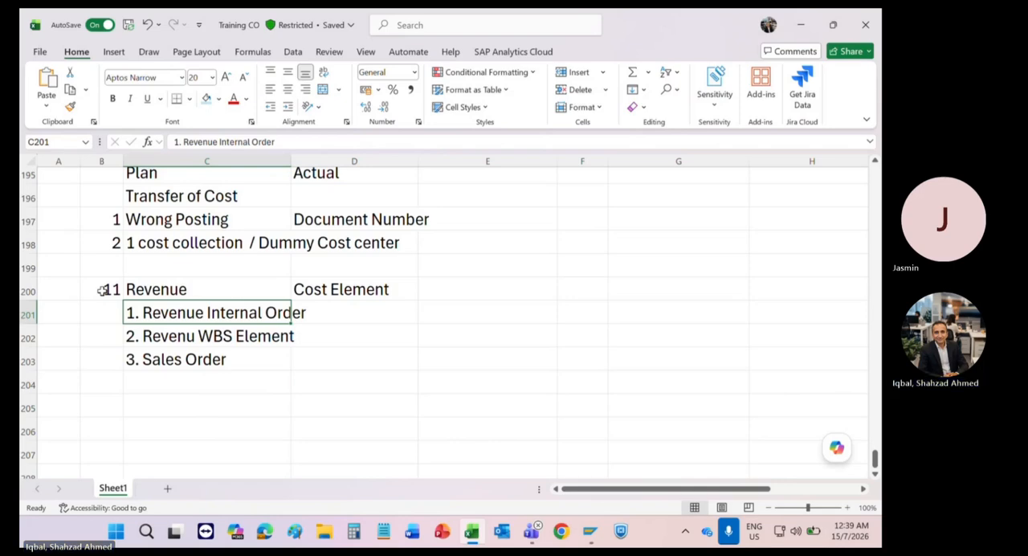
Step: Switch to the SAP Easy Access session and run transaction simg to display the implementation guide
left_click(472, 530)
mouse_move(605, 543)
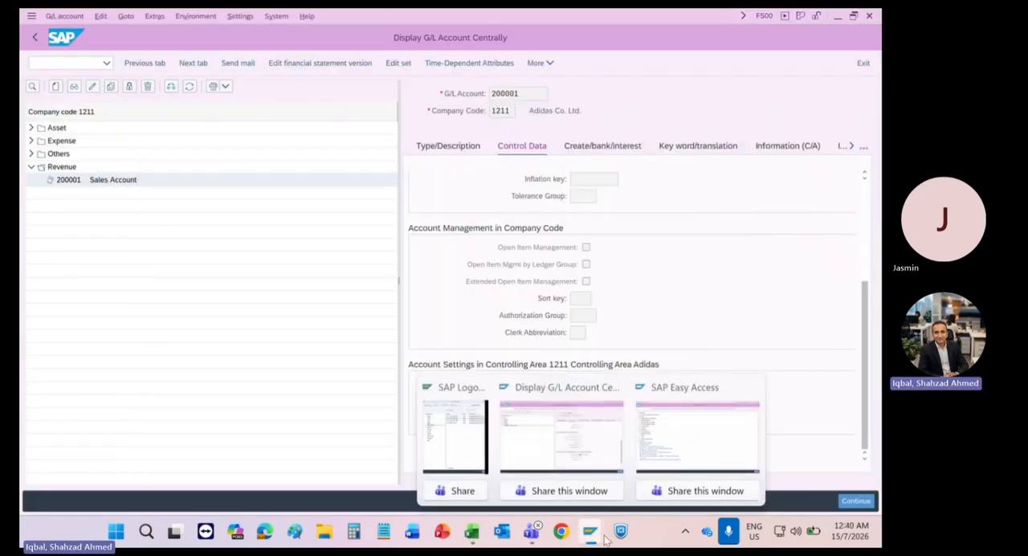
left_click(677, 450)
left_click(73, 63)
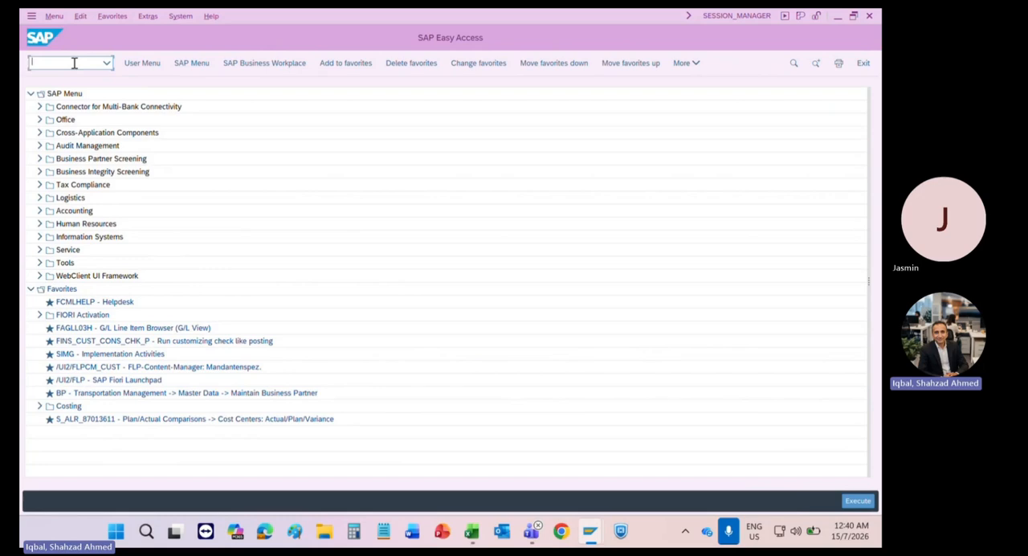
type("simg")
key("Return")
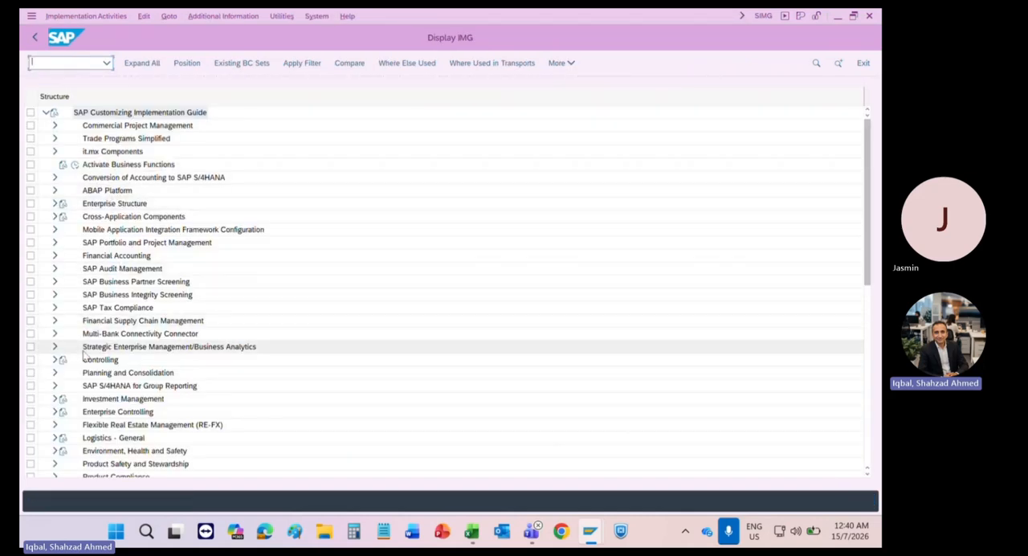
Step: In the implementation guide, expand Controlling, Internal Orders and Order Master Data, and open the Define Order Types activity
left_click(55, 360)
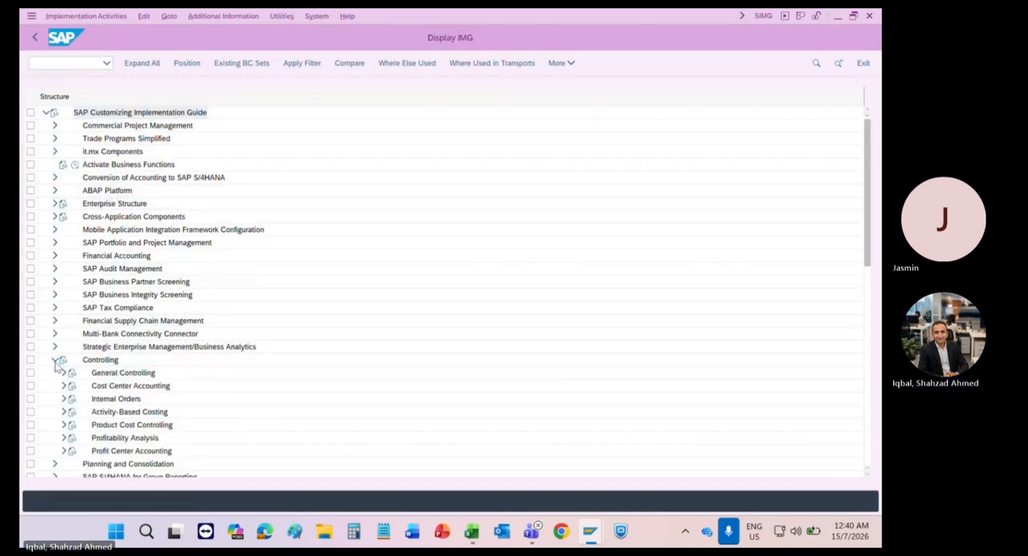
left_click(65, 398)
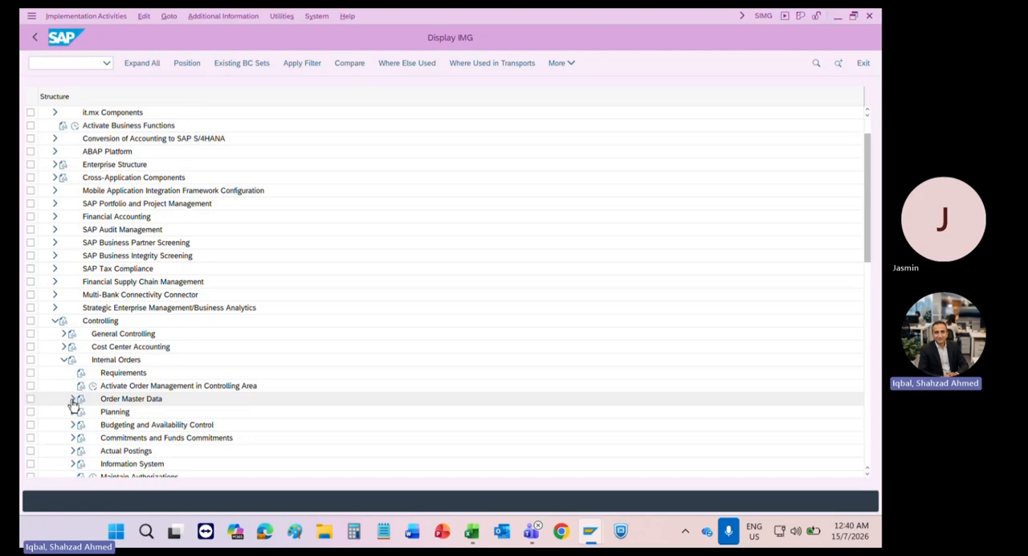
left_click(72, 399)
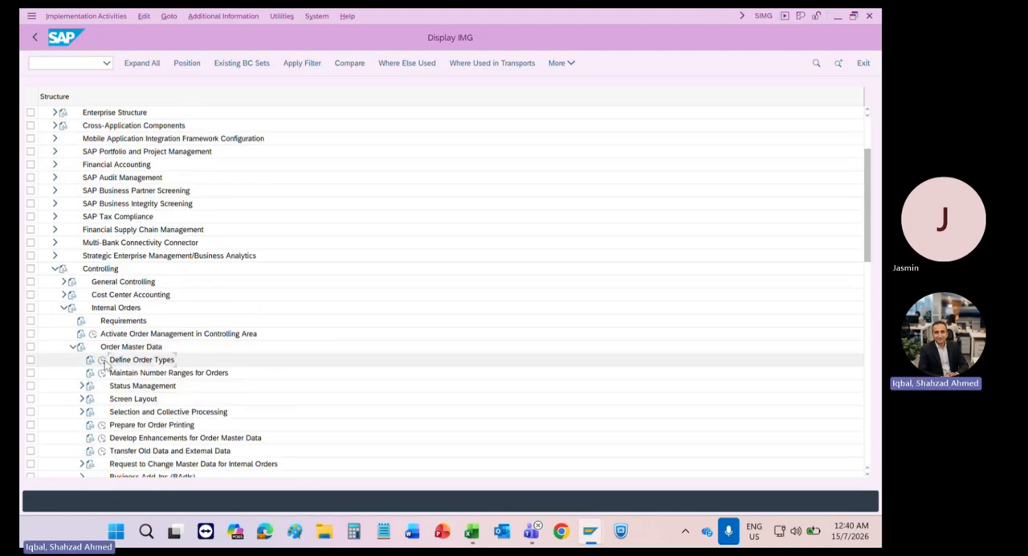
left_click(102, 359)
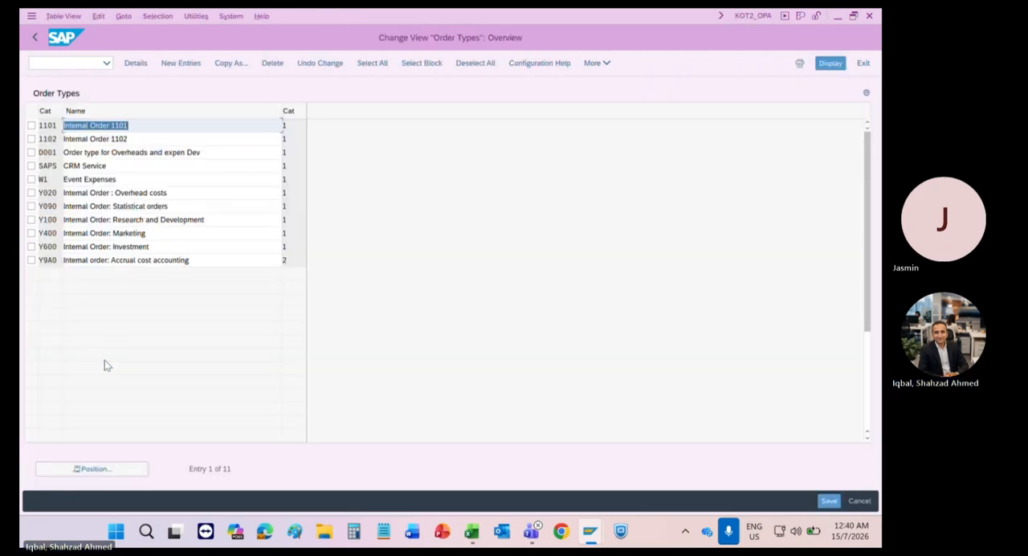
Step: Open the details of order type 1101 and examine its Revenue Postings control indicator
double_click(52, 127)
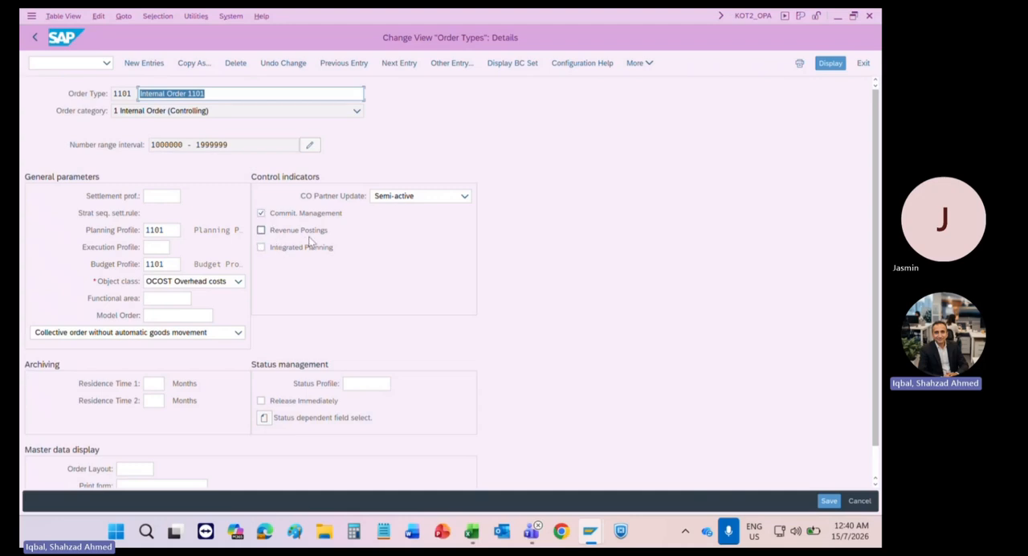
left_click(261, 230)
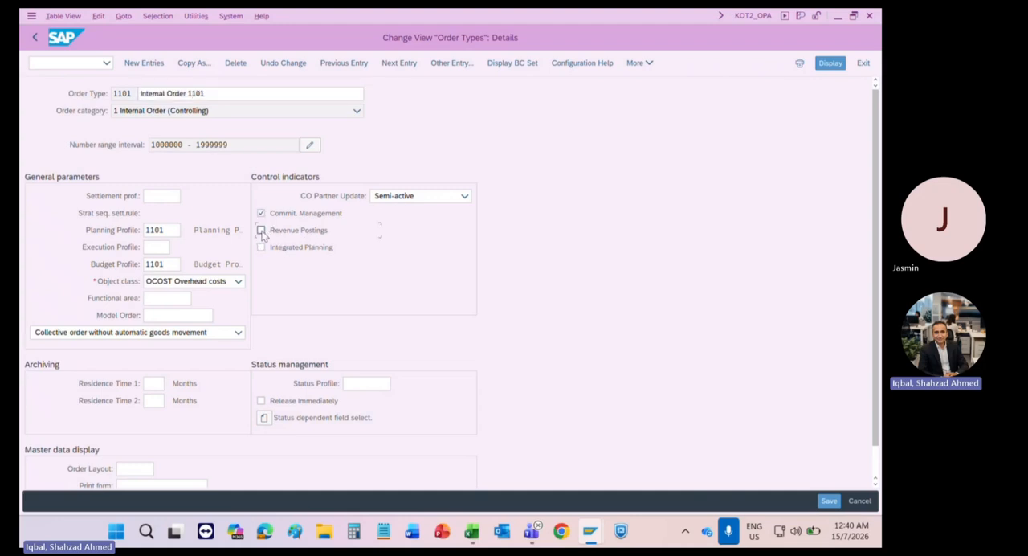
left_click_drag(135, 93, 112, 93)
left_click(261, 231)
Step: Leave the order type maintenance and start Project Builder with transaction /ncj20n
left_click(60, 62)
type("/n")
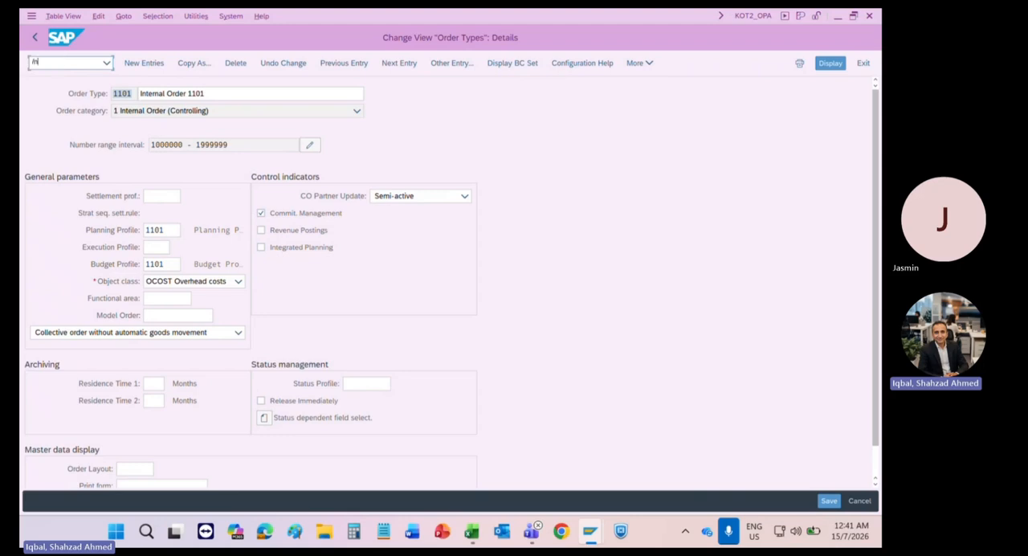
type("cj20n")
key("Return")
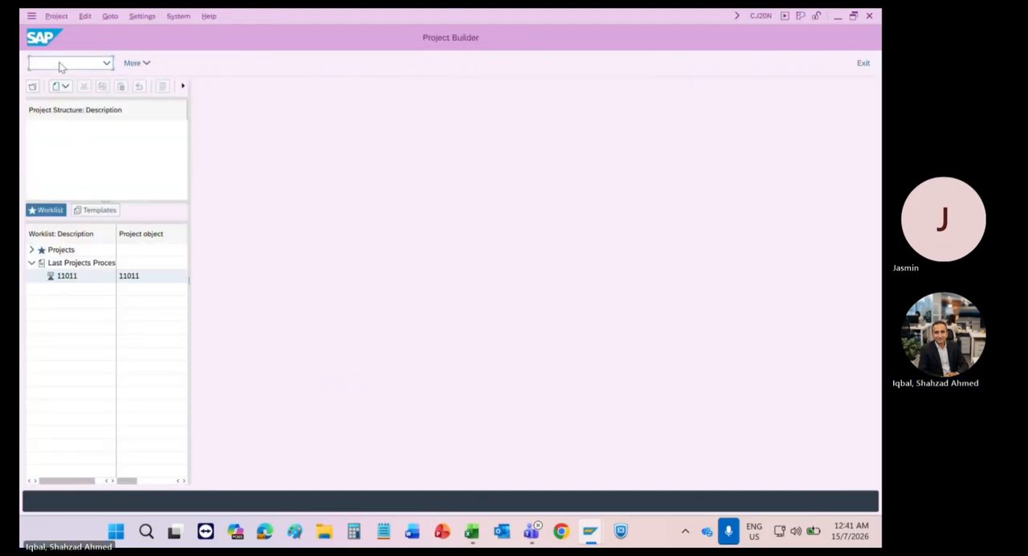
Step: Open project 11011, expand Statistical Project, and display Level 2 WBS-20 to examine its operative indicators
left_click(66, 276)
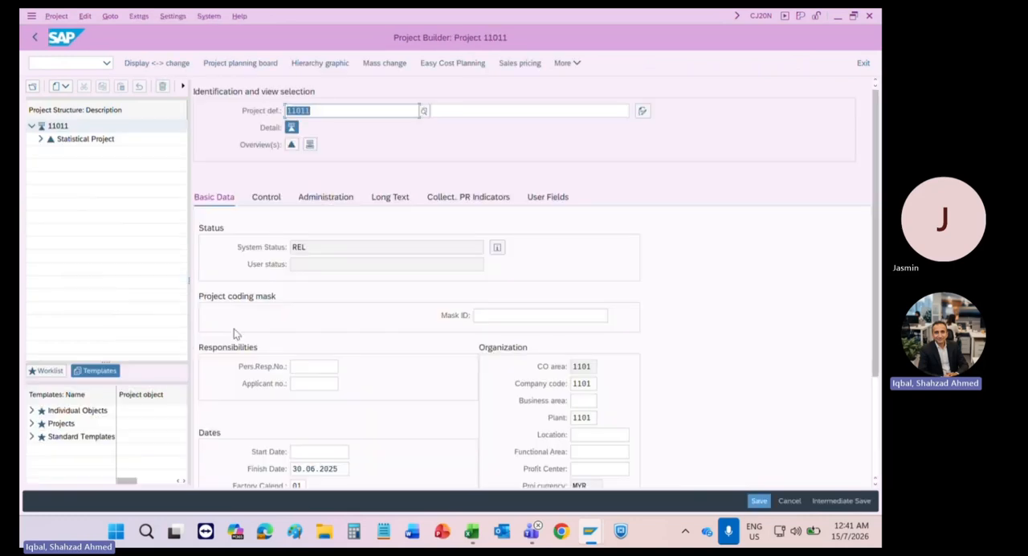
left_click(41, 139)
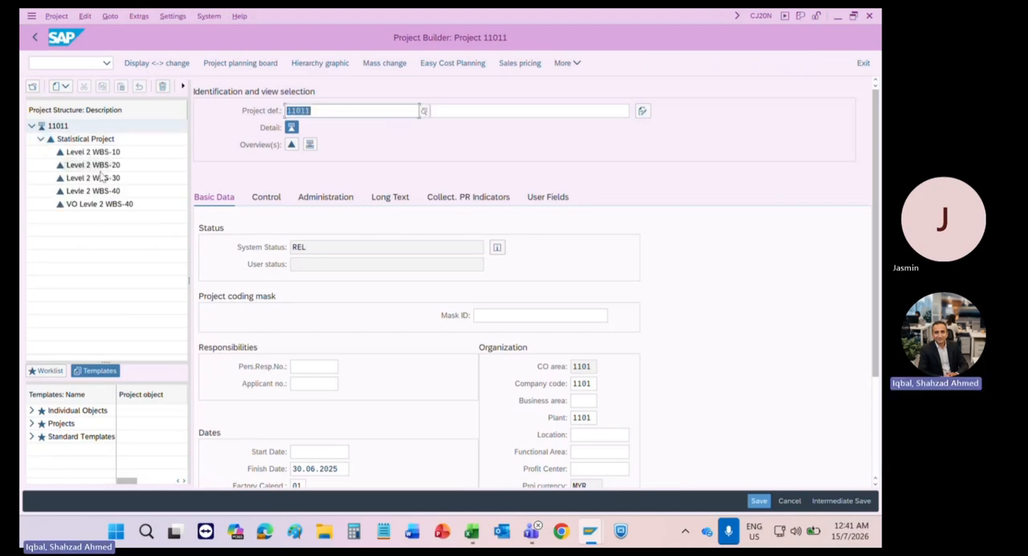
left_click(100, 169)
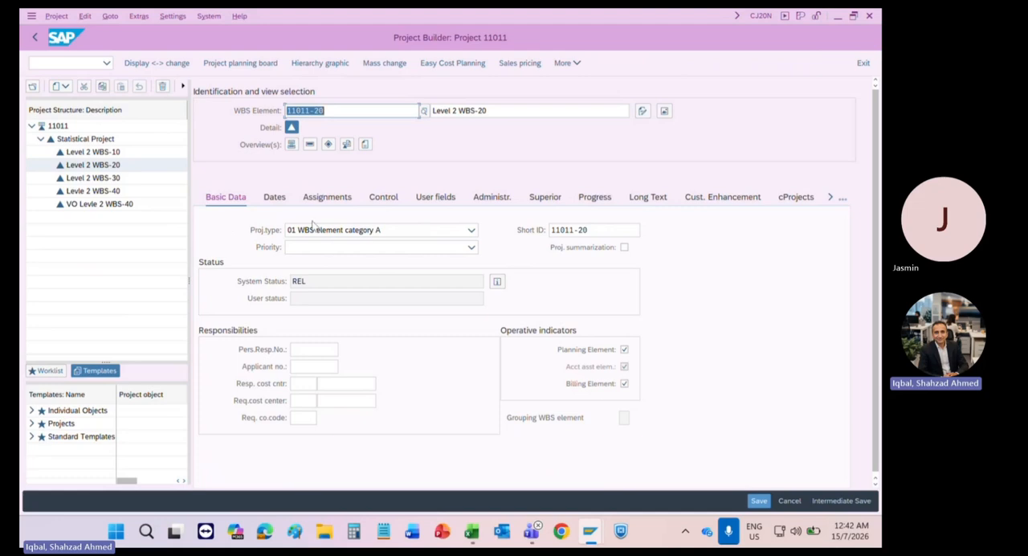
Step: Display the control data of project definition 11011 and examine the available project profiles without changing the selection
left_click(88, 128)
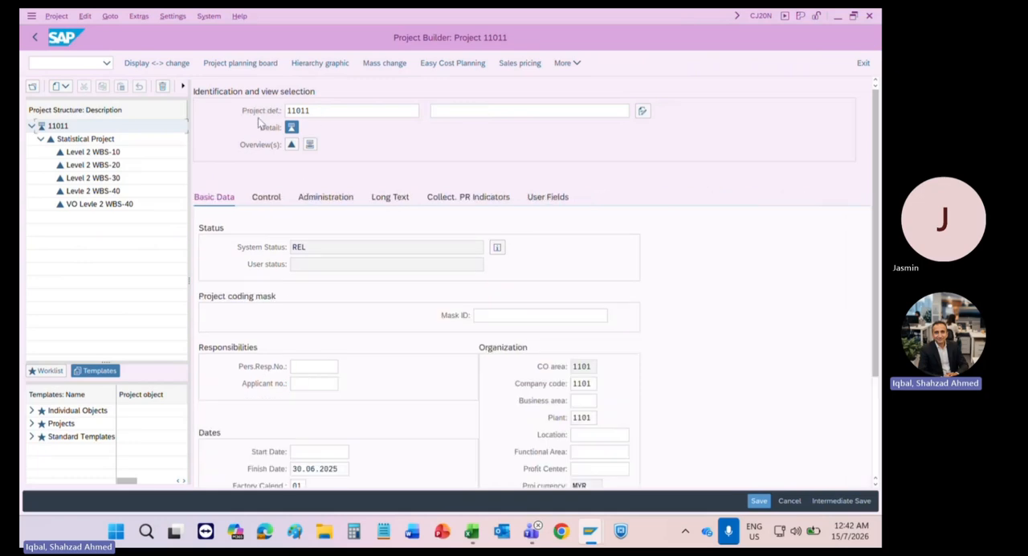
left_click(266, 197)
left_click(387, 231)
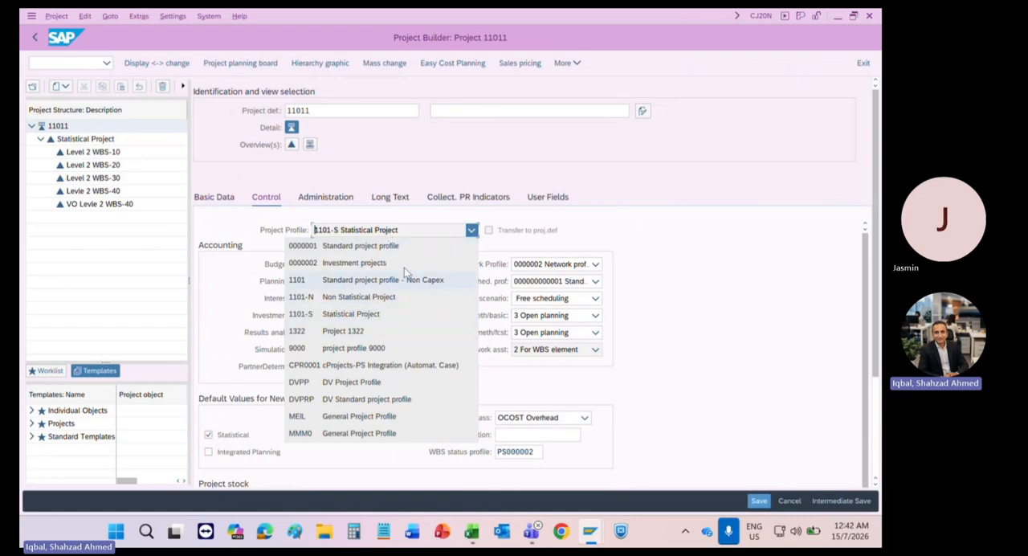
left_click(427, 214)
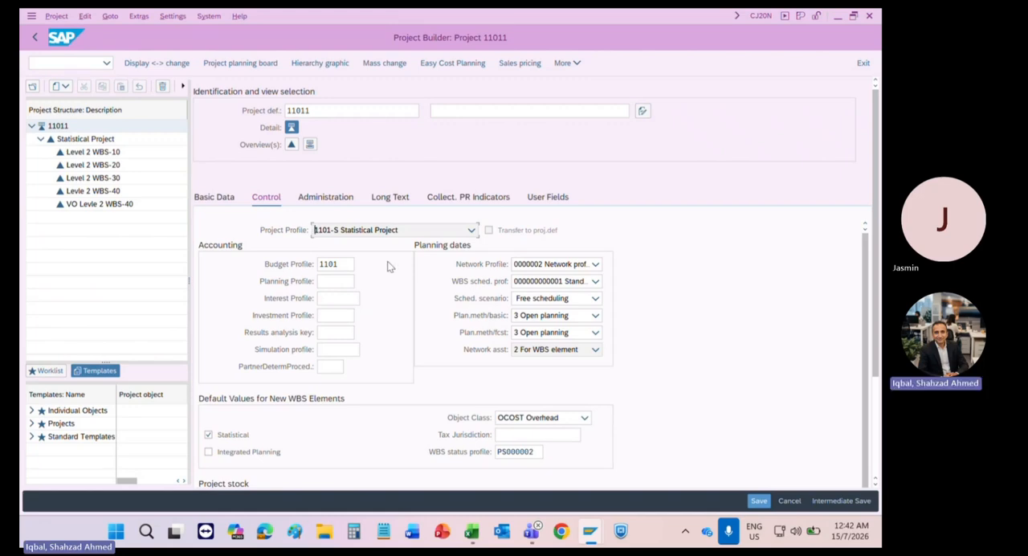
left_click(395, 233)
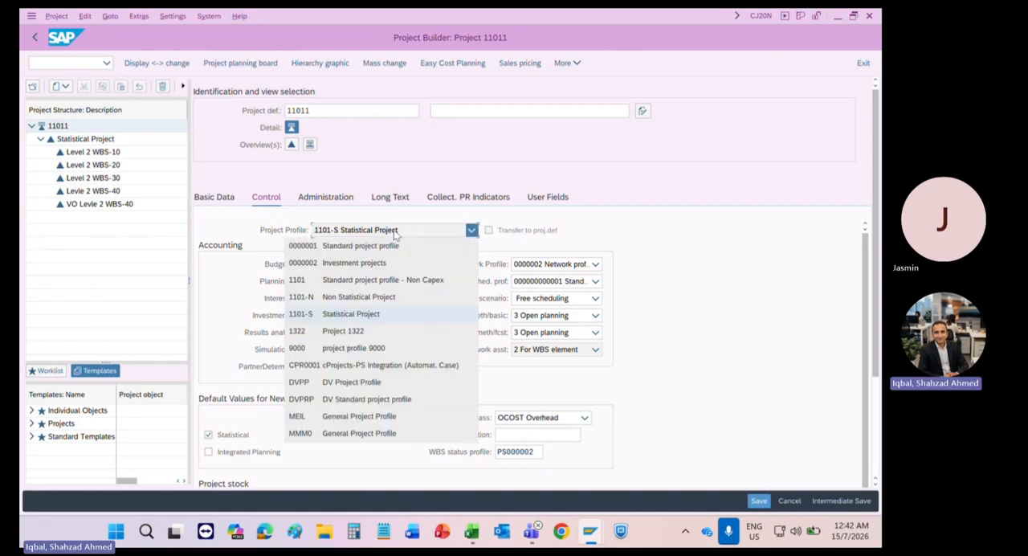
left_click(394, 233)
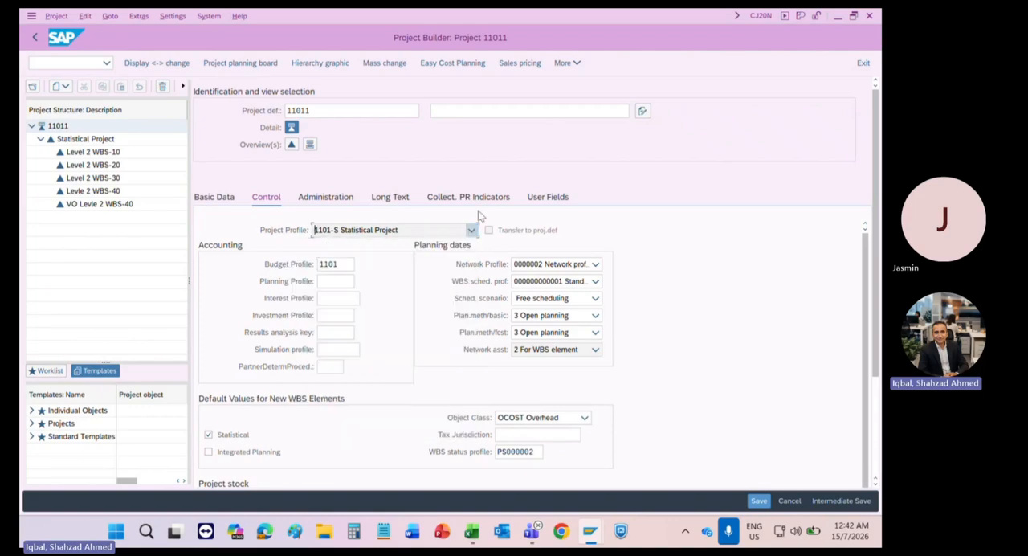
Step: Exit Project Builder, switch back to the Training CO workbook, and review the three revenue objects in C201:C203
left_click(863, 64)
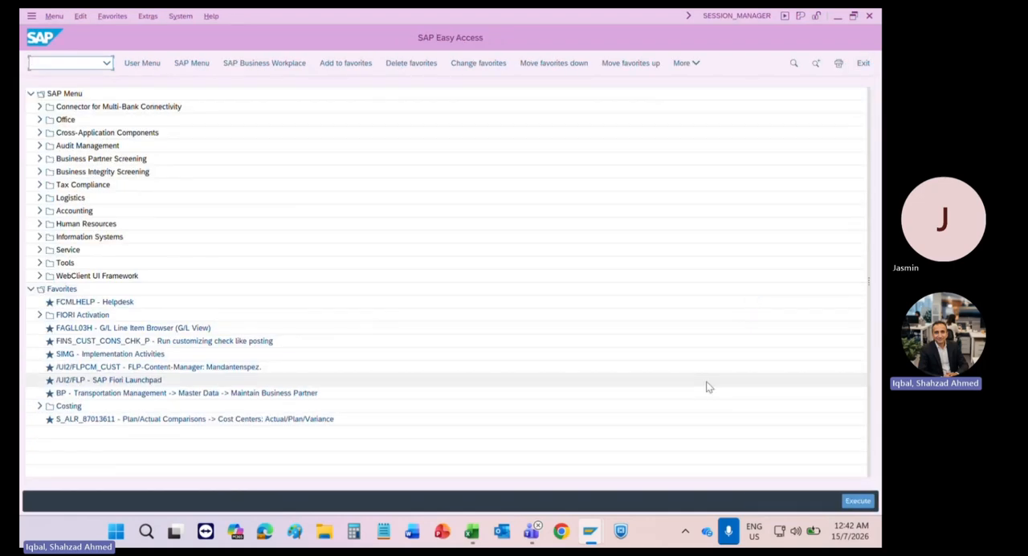
mouse_move(571, 543)
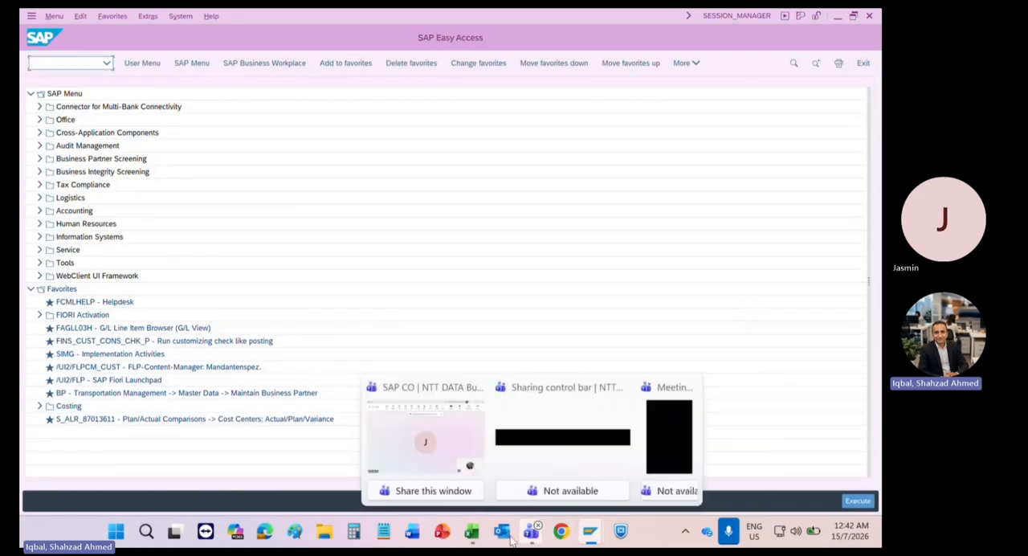
mouse_move(474, 538)
left_click(470, 464)
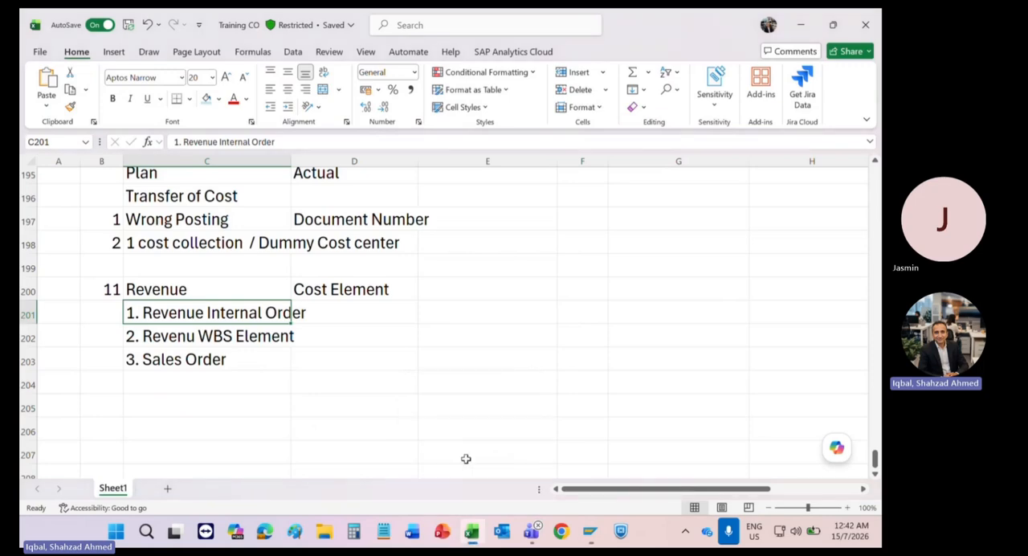
left_click_drag(155, 310, 151, 359)
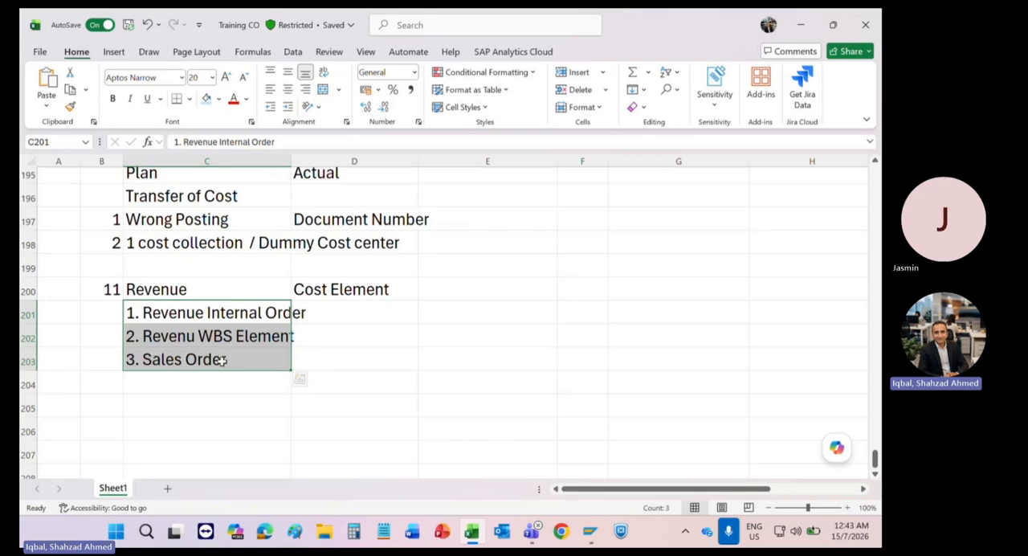
left_click(325, 334)
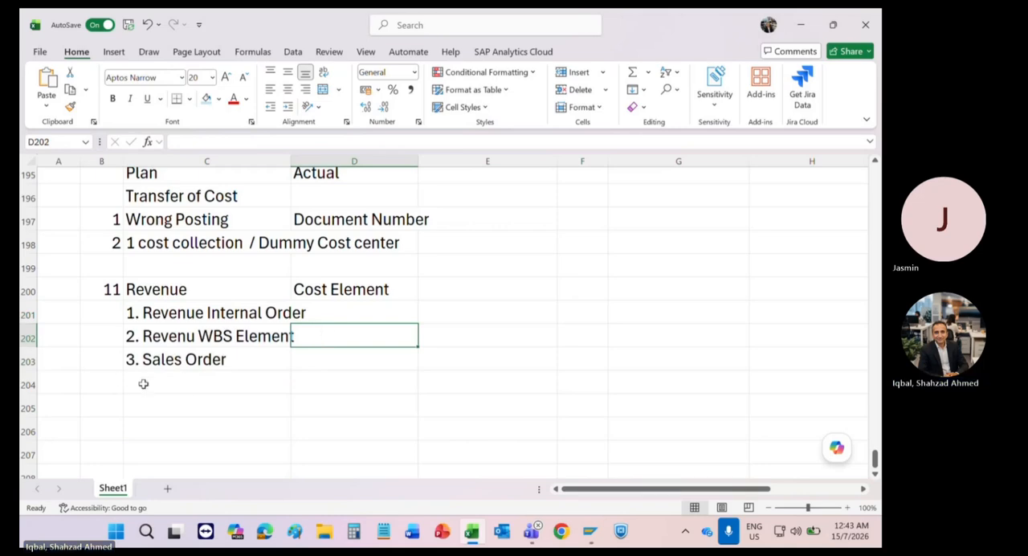
Step: Switch to SAP Easy Access, expand Accounting, Controlling, Cost Center Accounting and Actual Postings, and select the Repost Line Items folder
mouse_move(595, 528)
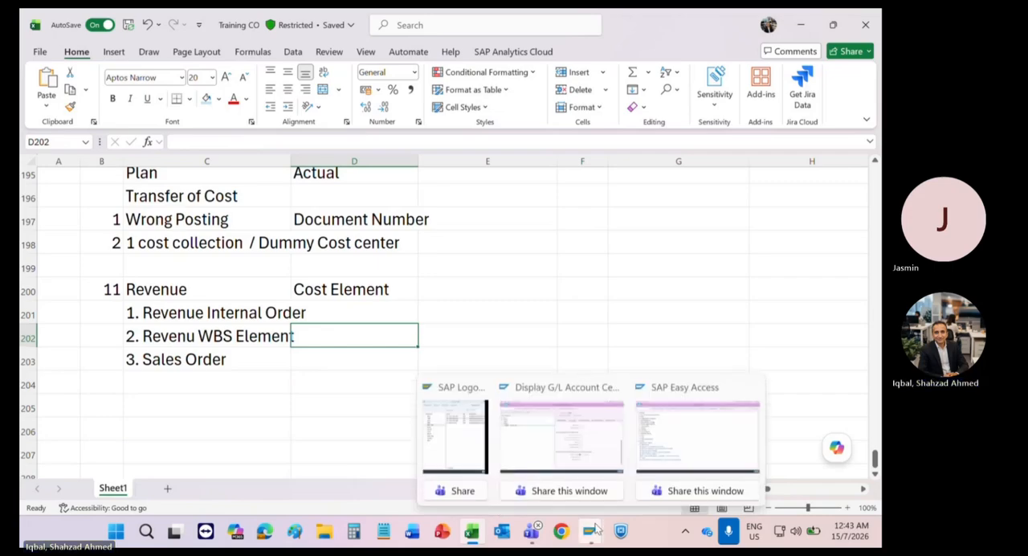
mouse_move(597, 433)
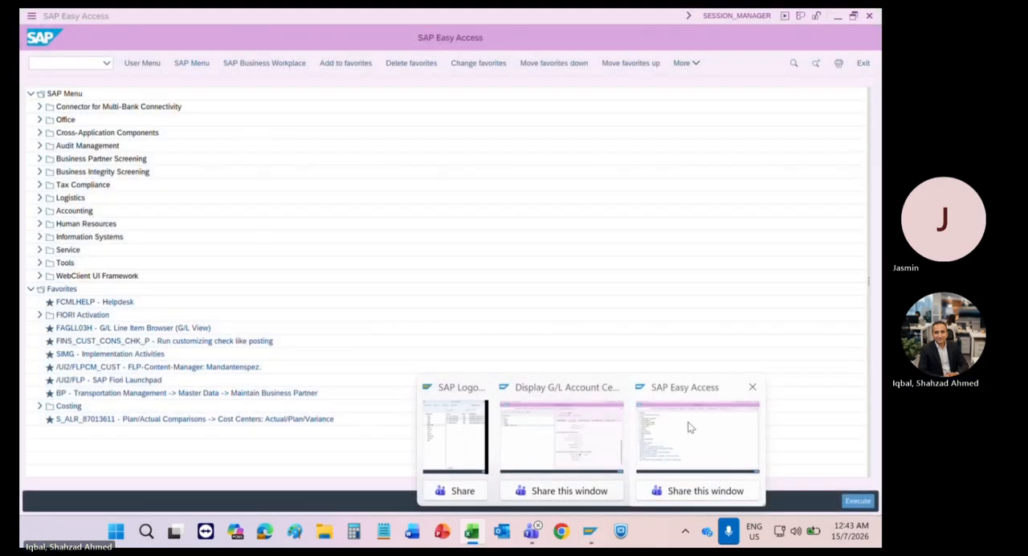
left_click(697, 433)
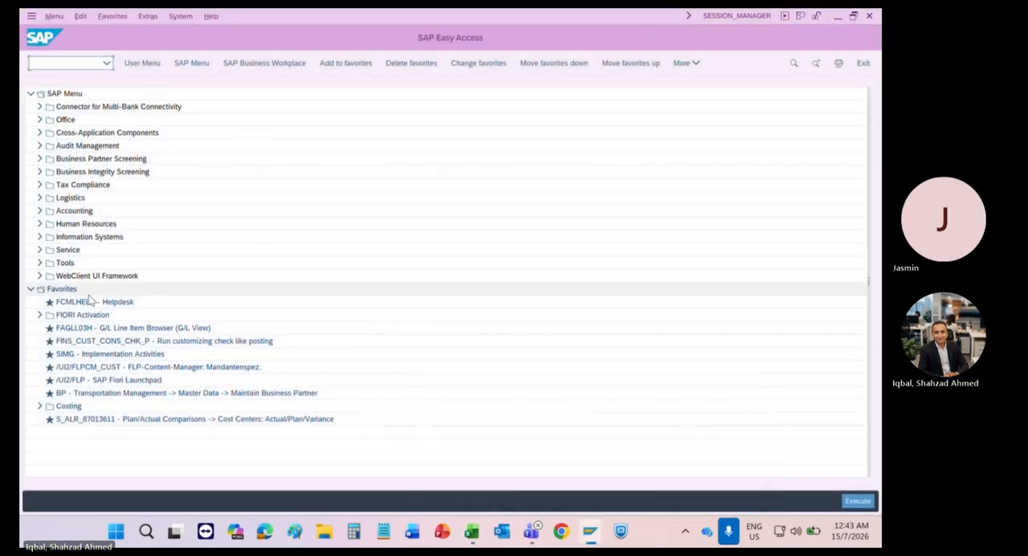
left_click(39, 210)
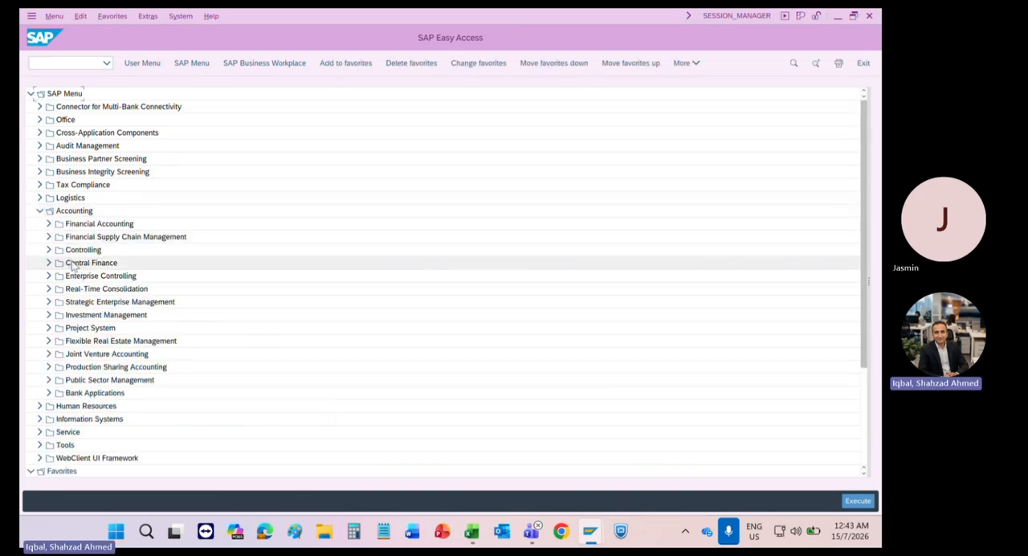
left_click(48, 250)
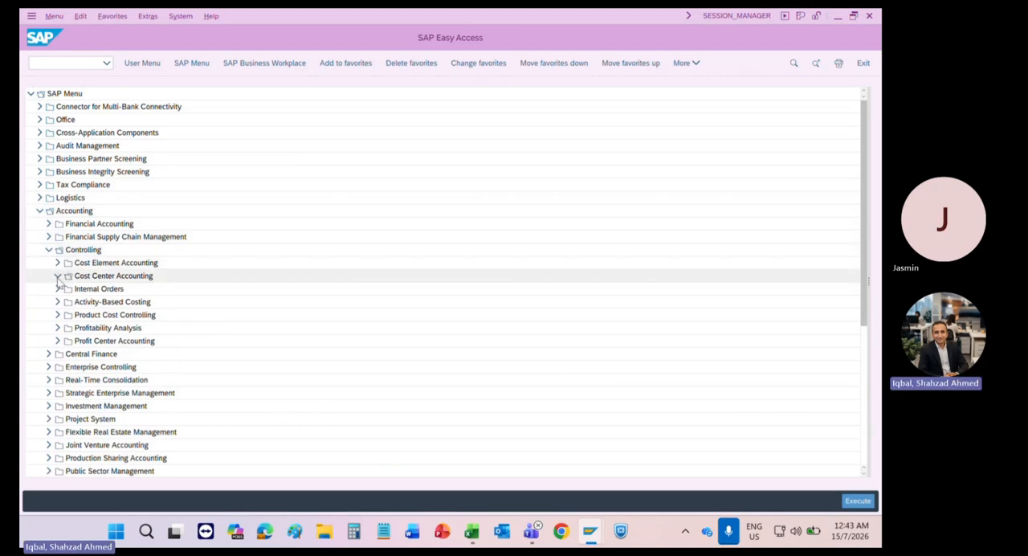
left_click(57, 275)
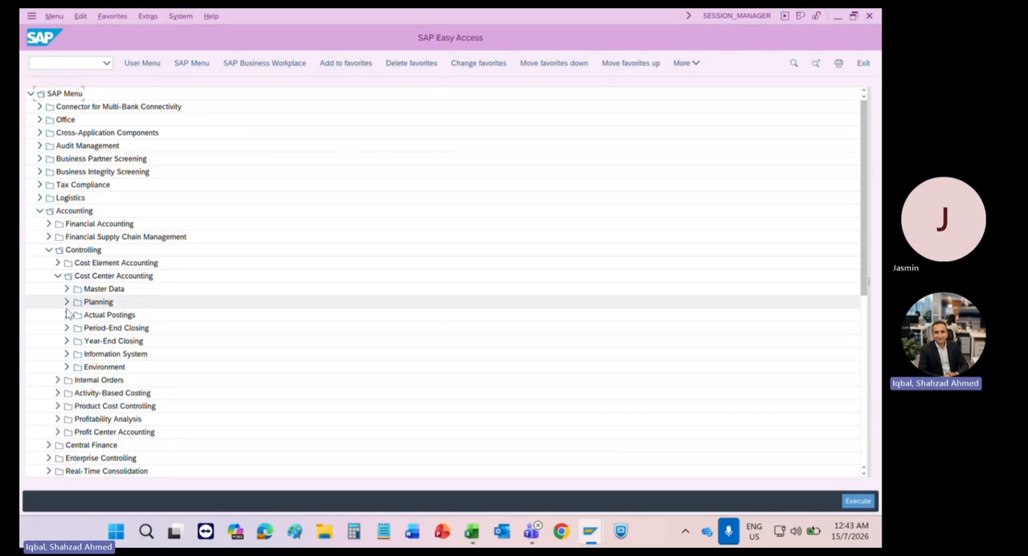
left_click(67, 313)
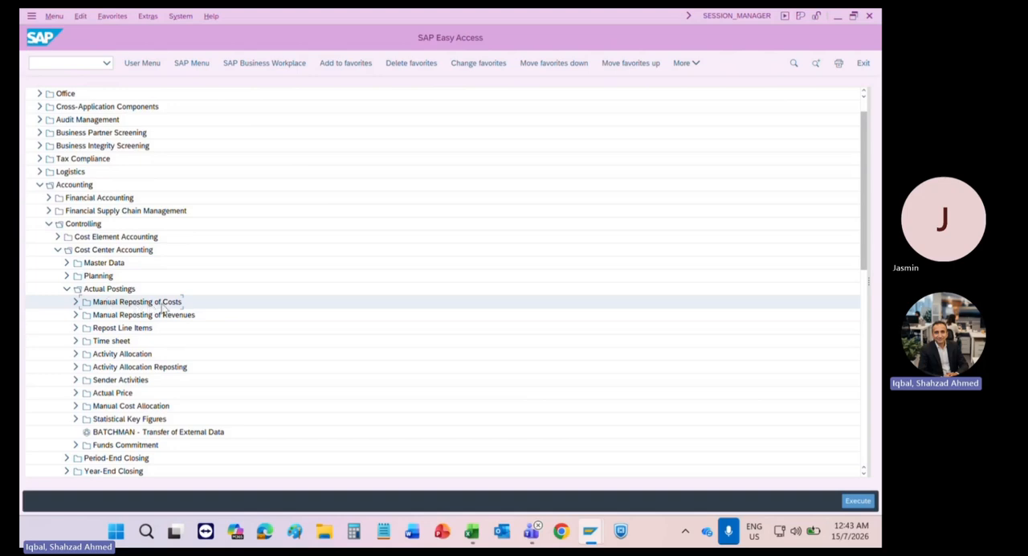
left_click(122, 330)
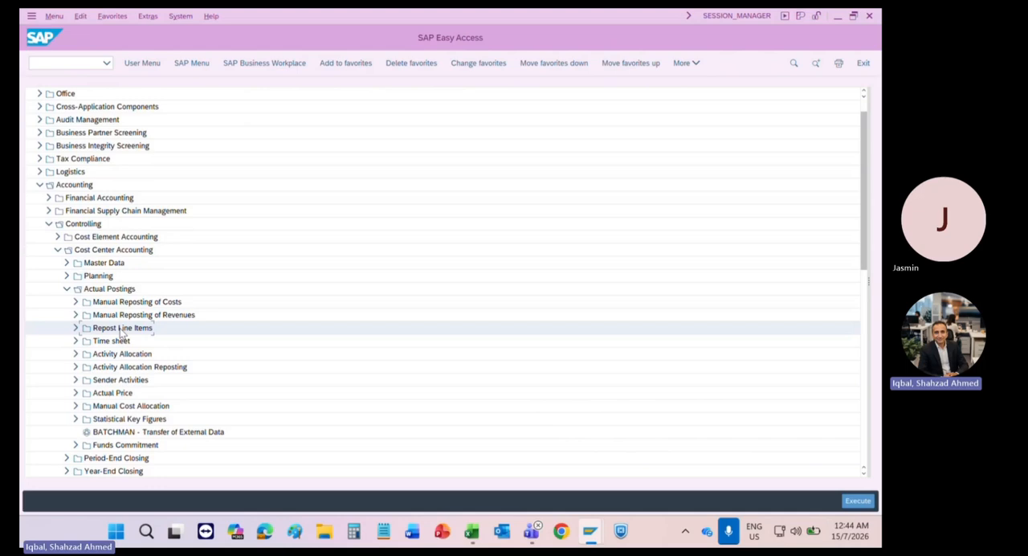
Step: Switch to the Training CO workbook in Excel and enter the heading "Cost Allocation" in cell C205
key("alt+Tab")
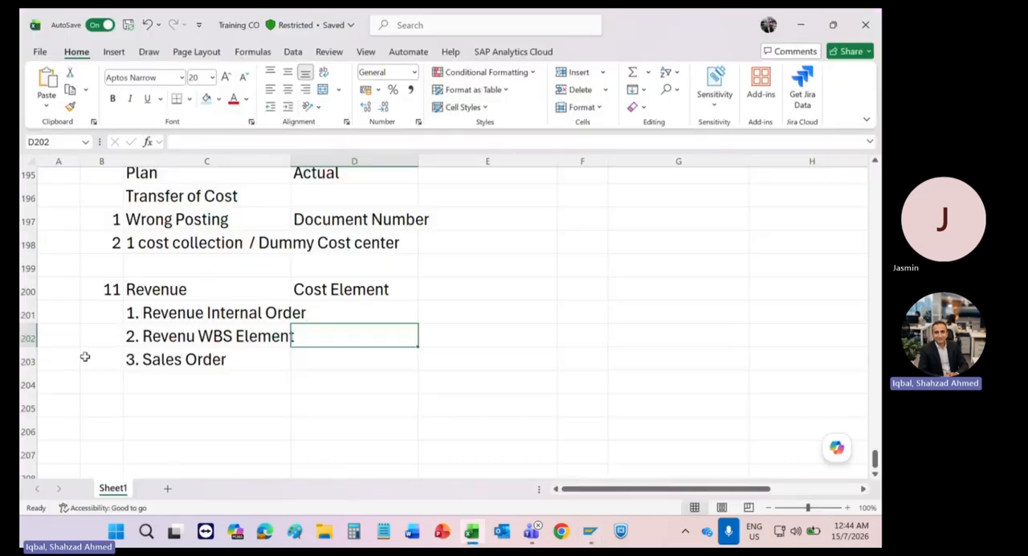
left_click(214, 407)
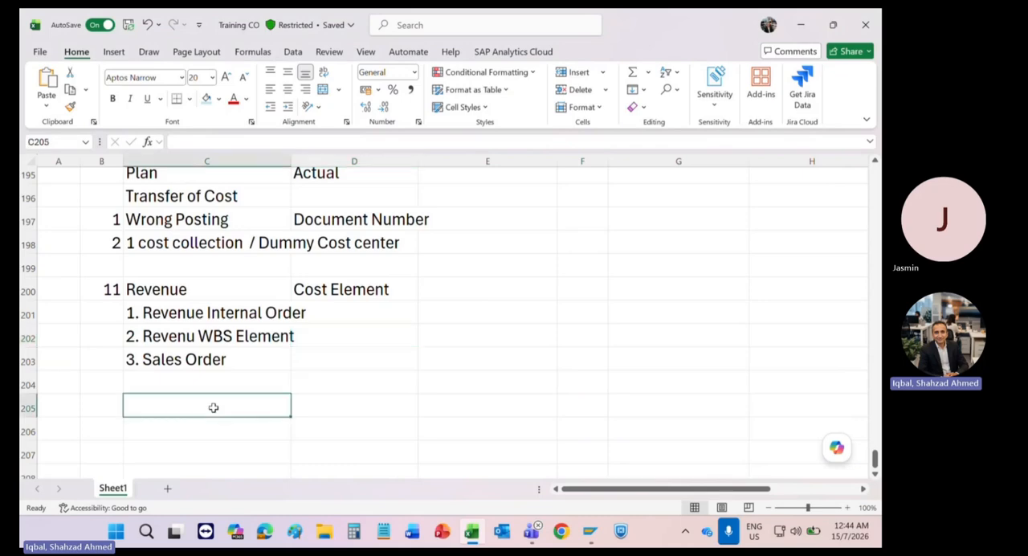
type("Cost ")
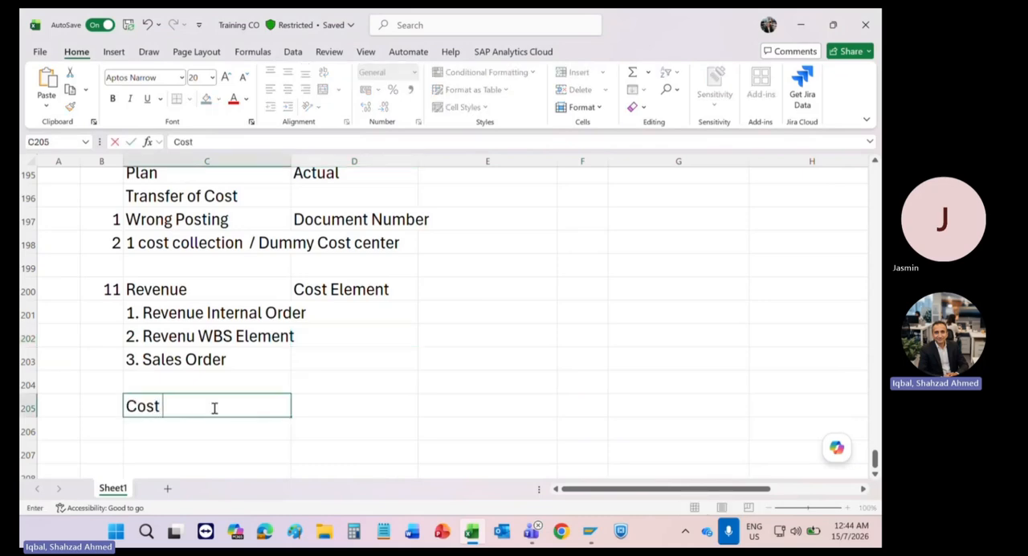
type("Allocation")
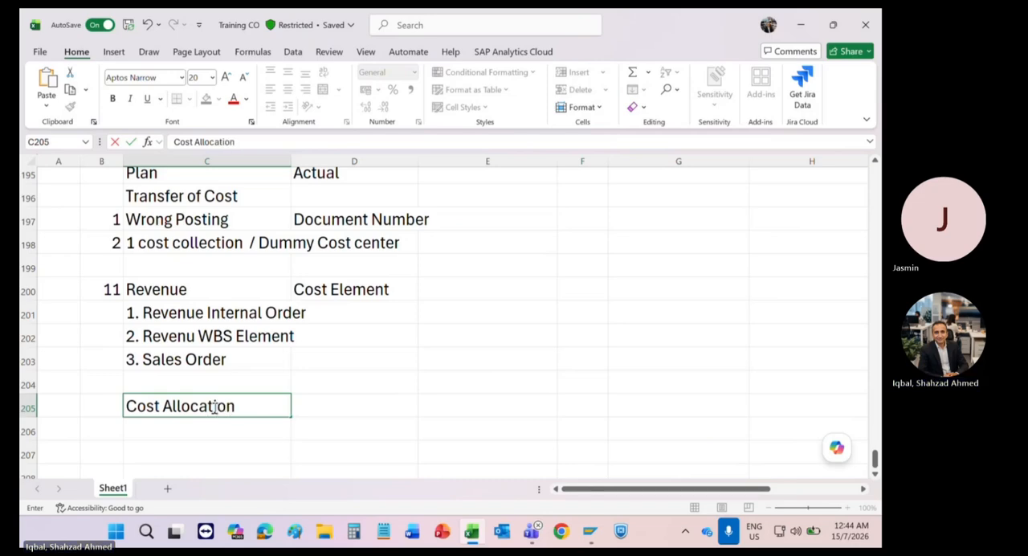
key("Return")
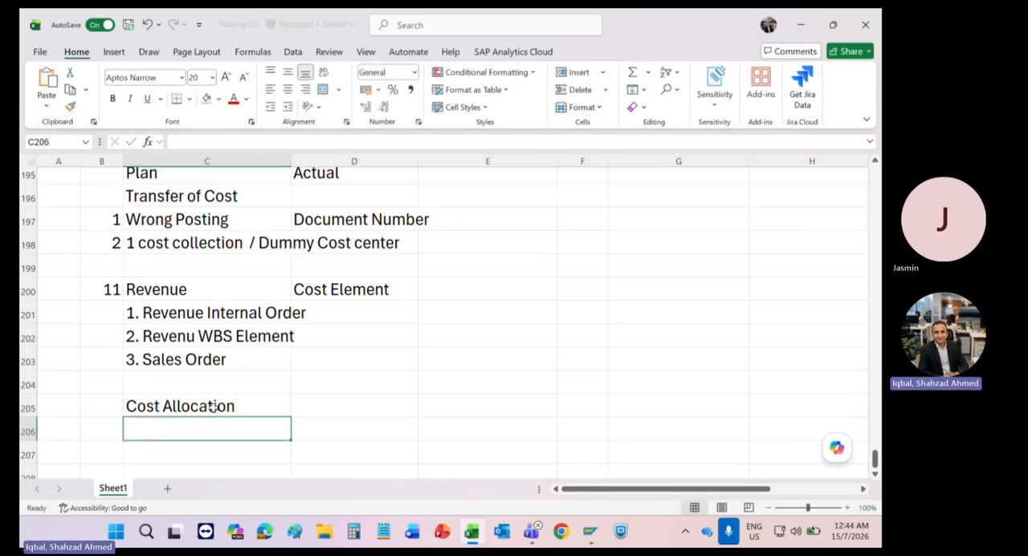
Step: Enter the allocation methods "Assesment" in C206 and "Distribution" in D206 under the Cost Allocation heading
scroll(214, 407, "down", 2)
scroll(214, 407, "down", 1)
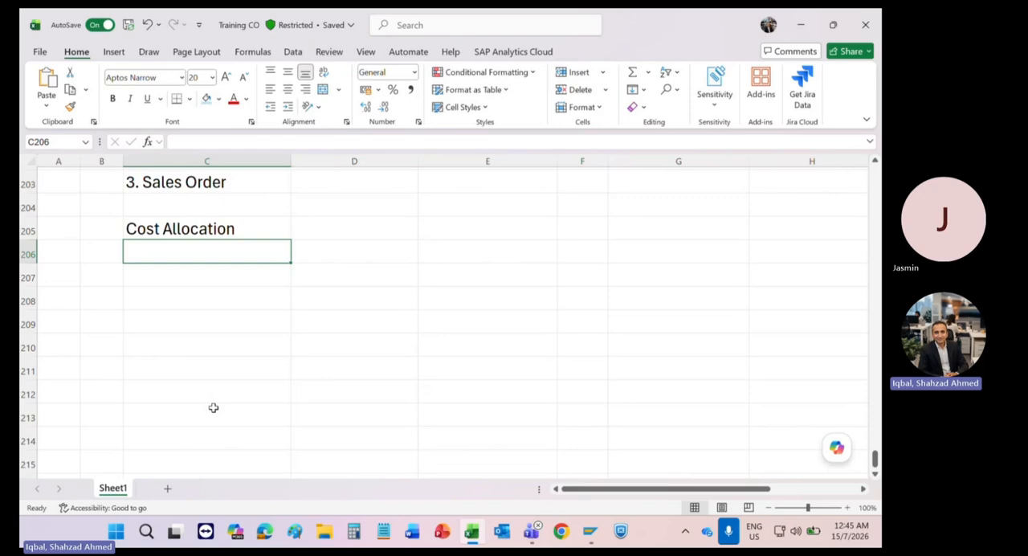
type("A")
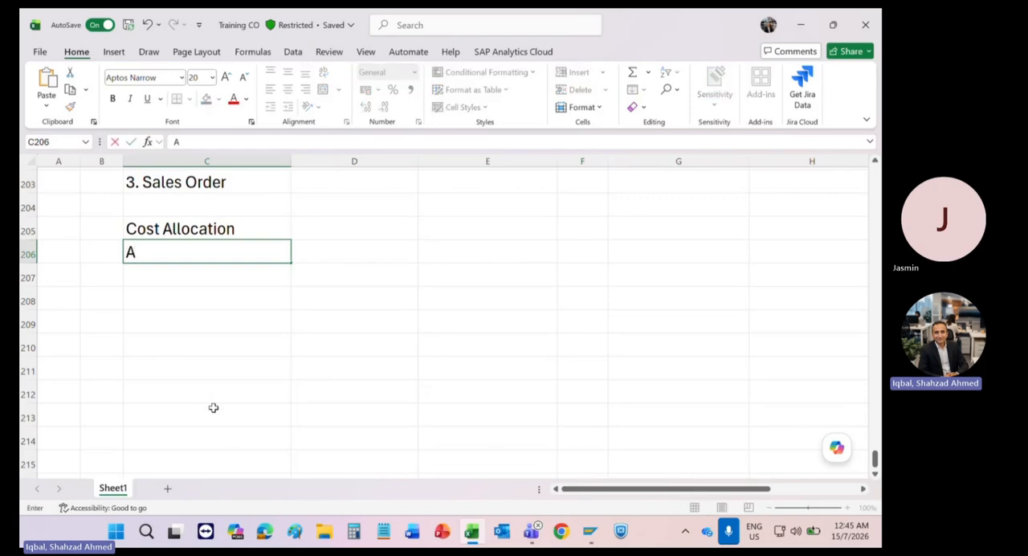
type("ssesm")
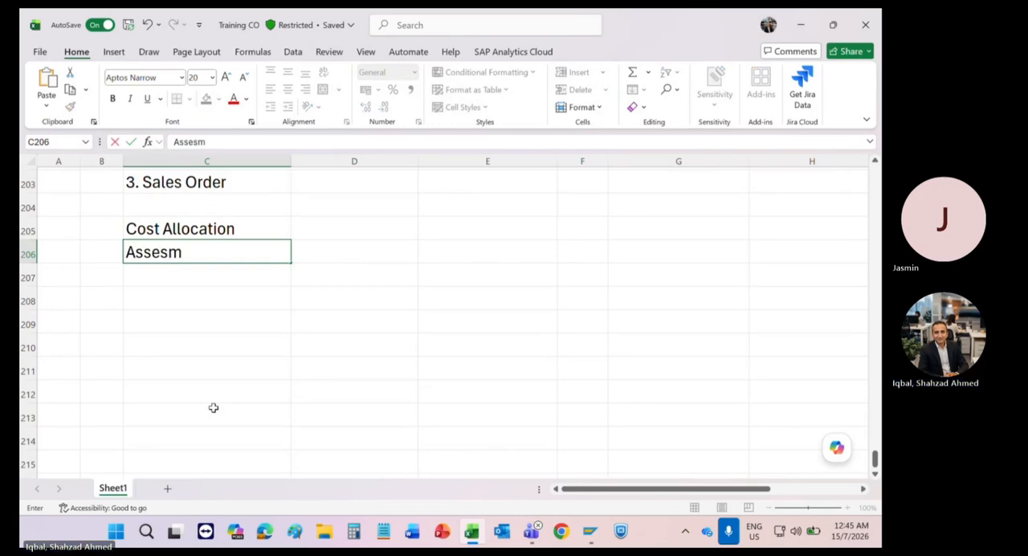
type("ent")
key("Tab")
type("Dist")
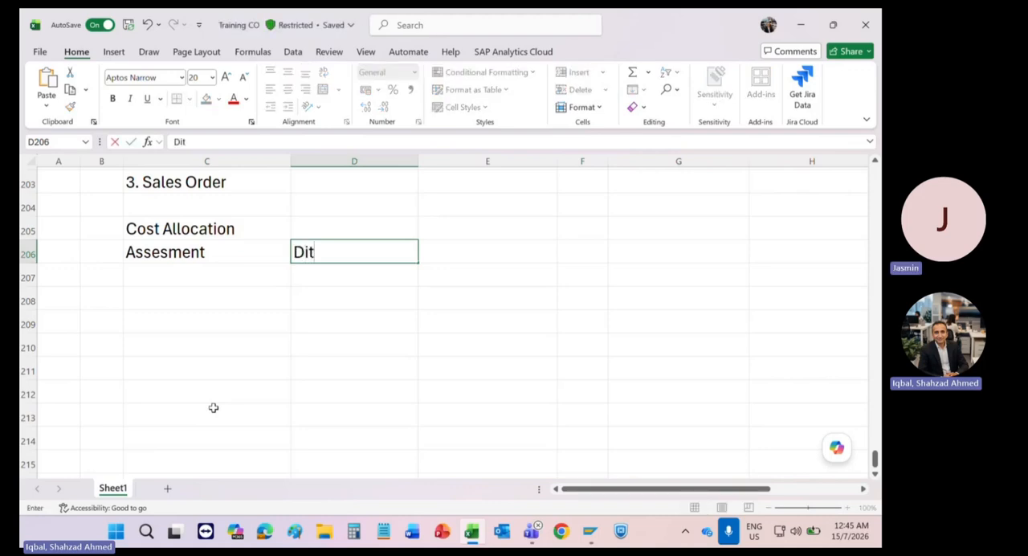
key("BackSpace")
type("stribution")
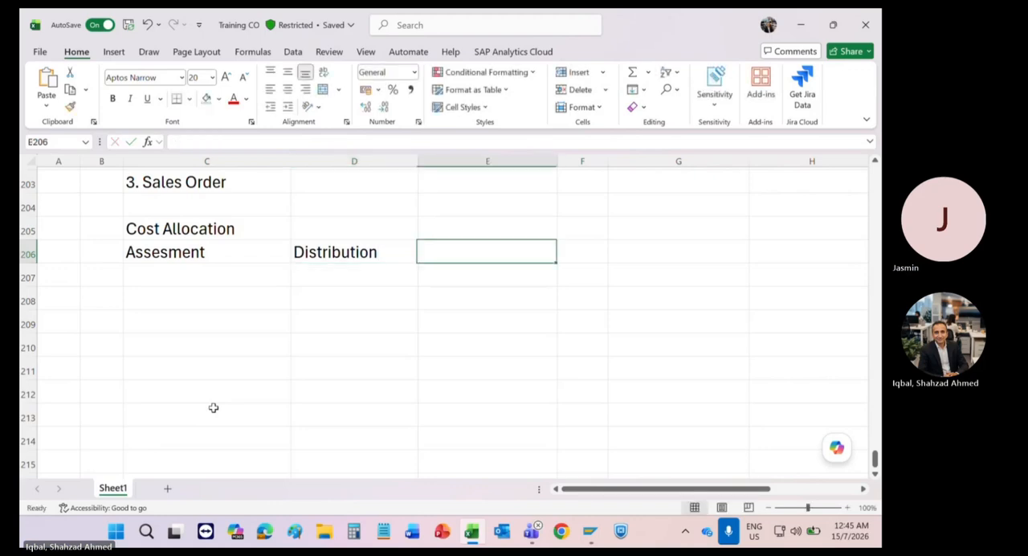
Step: Add "Activity Allocation" in E206 and "Periodic Allocation" in F206 to the row of allocation methods
key("Tab")
type("A")
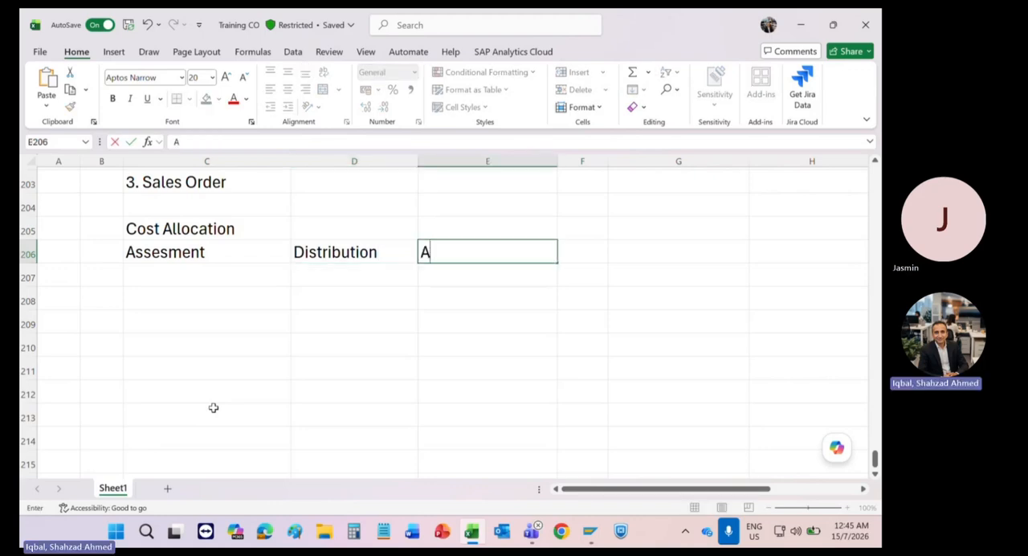
type("ctivity A")
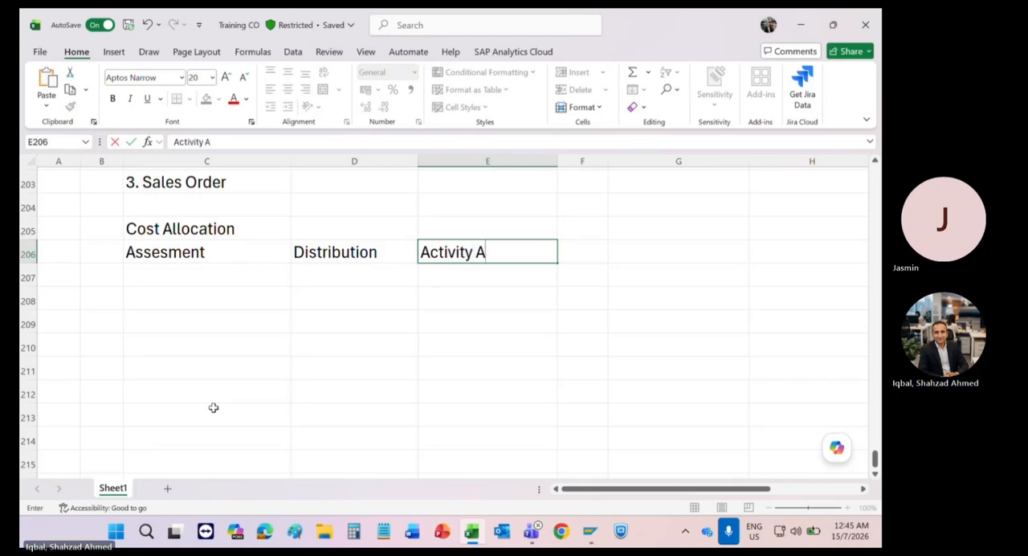
type("llocation")
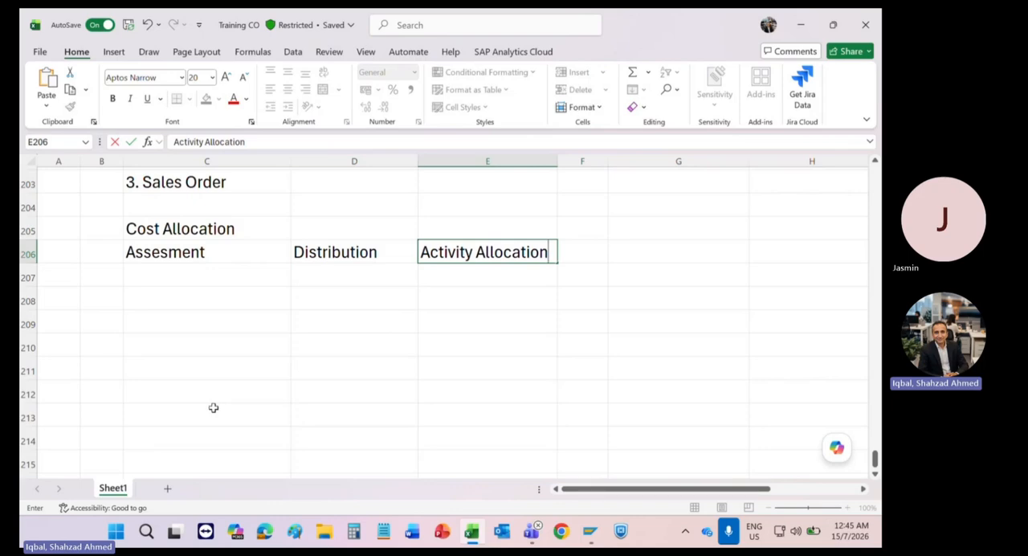
left_click_drag(161, 254, 365, 272)
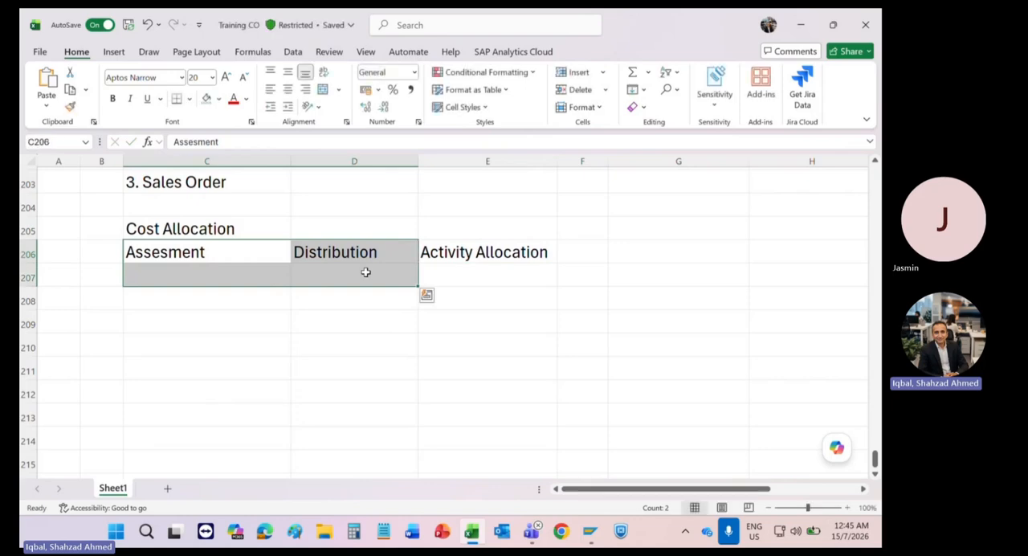
left_click(584, 255)
type("P")
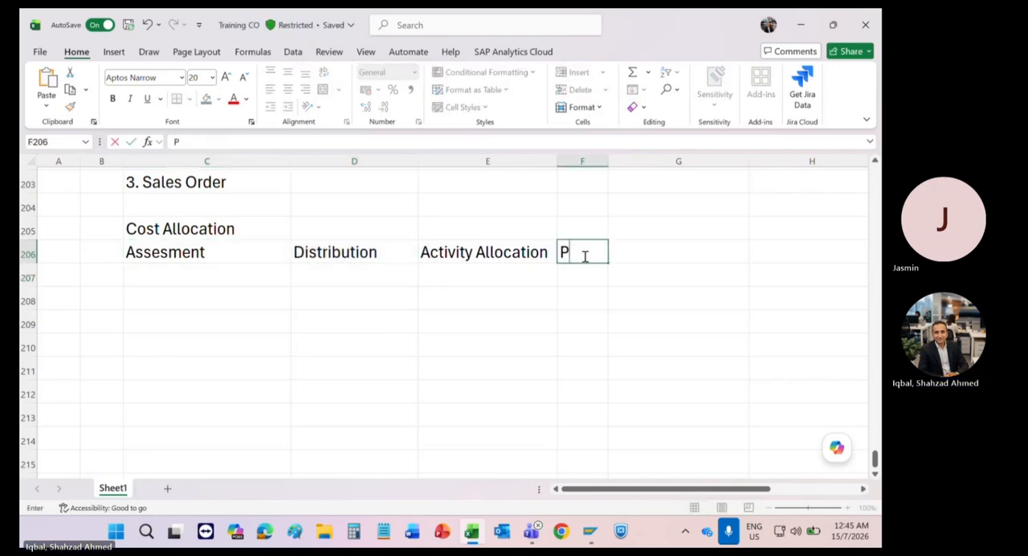
type("eriodic Allocation")
key("Return")
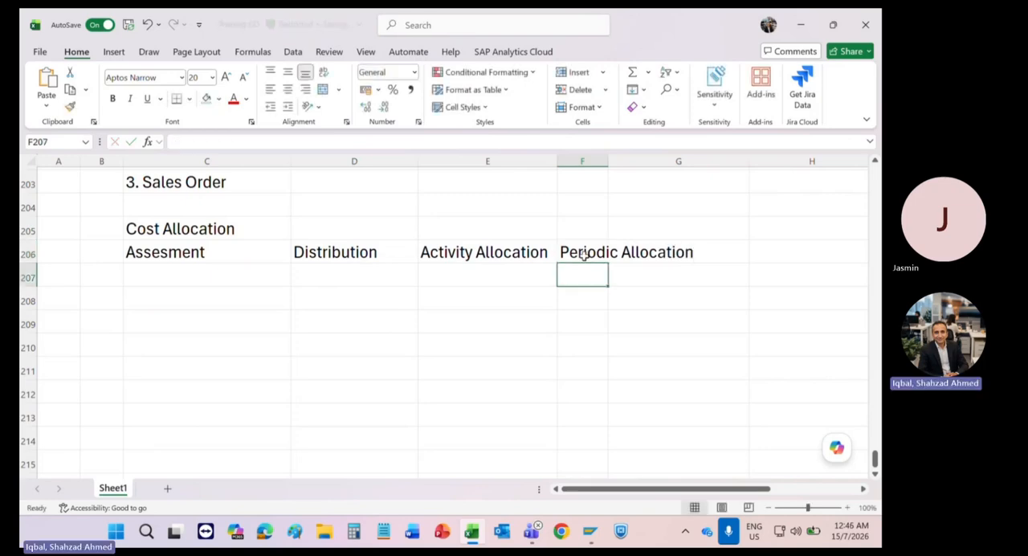
Step: Highlight the allocation methods in row 206 and widen column F
left_click_drag(626, 259, 244, 244)
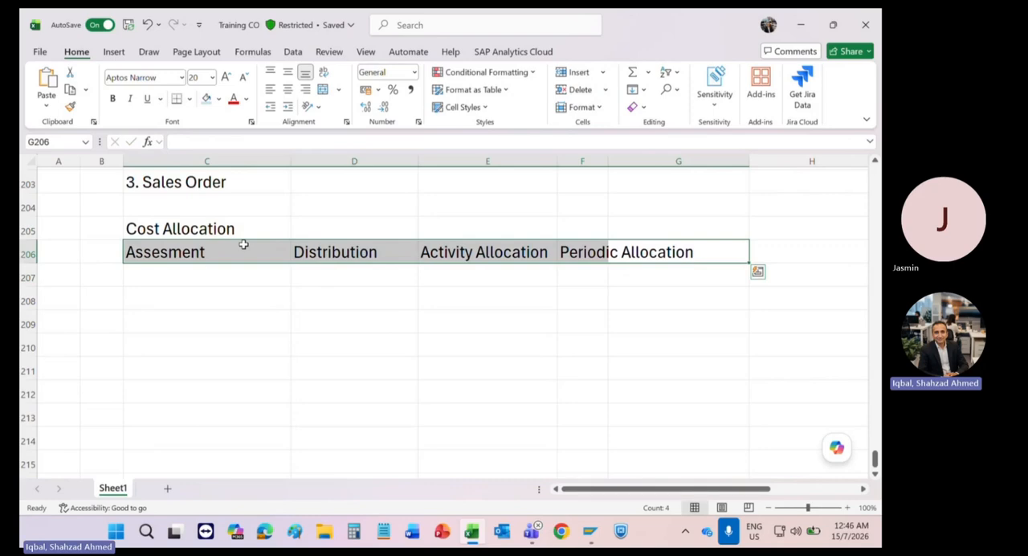
left_click(457, 252)
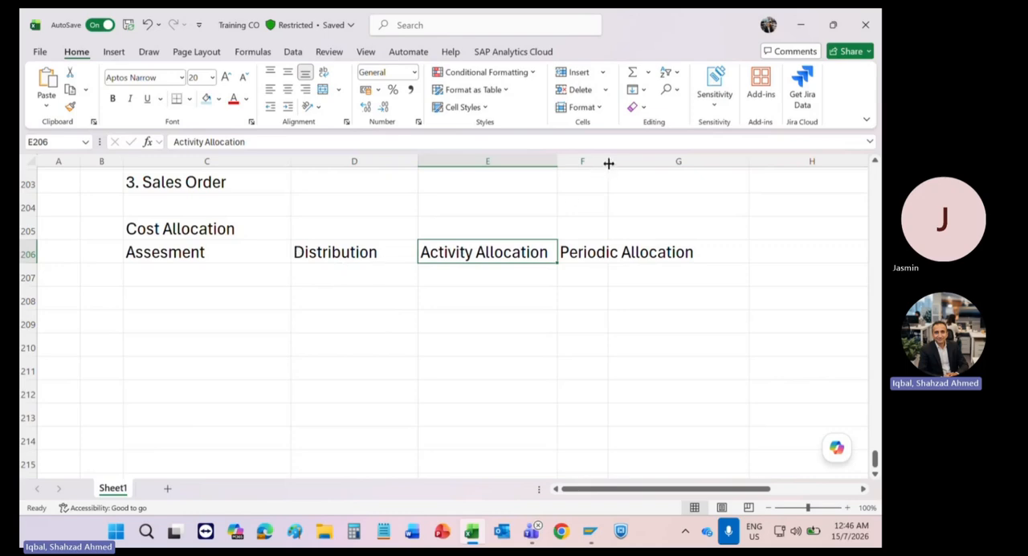
left_click_drag(608, 163, 648, 163)
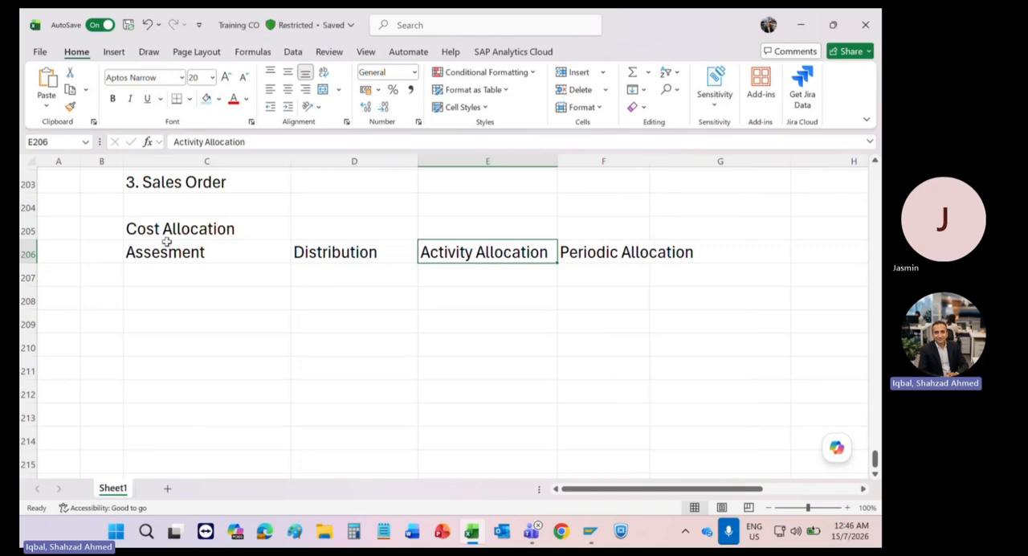
left_click(320, 252)
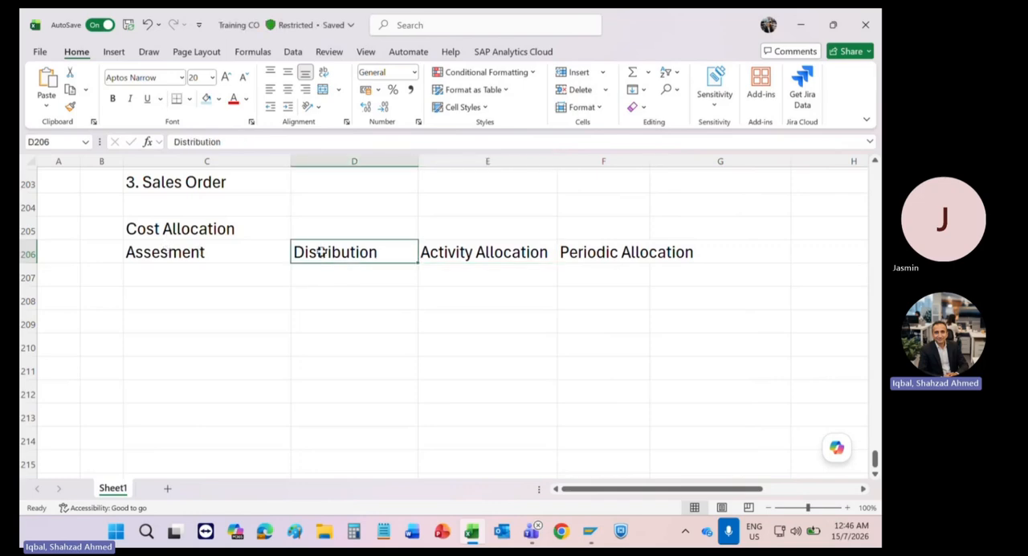
Step: Enter the note "Less No. of Line Items" in F207 under Periodic Allocation
left_click(586, 274)
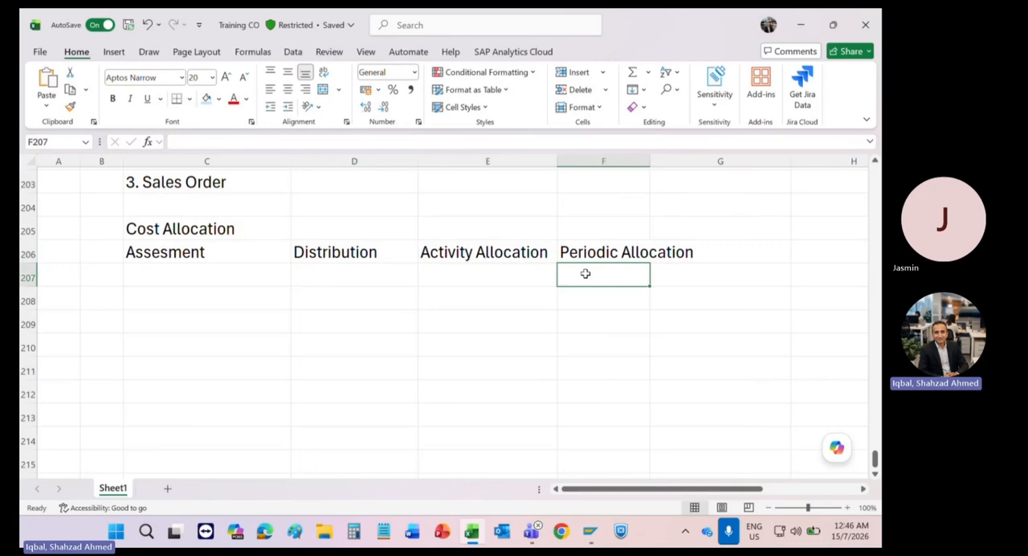
type("Less")
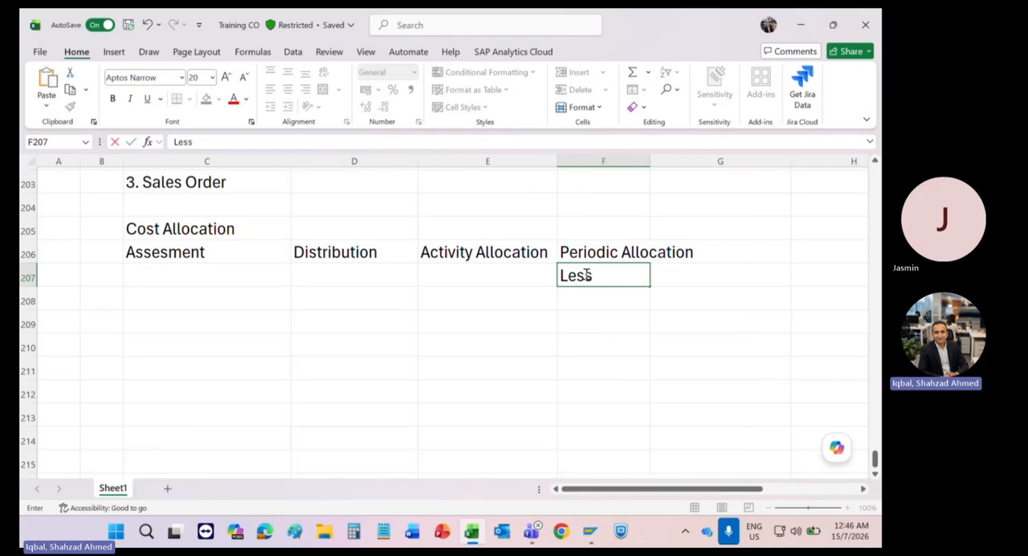
type(" No. of L")
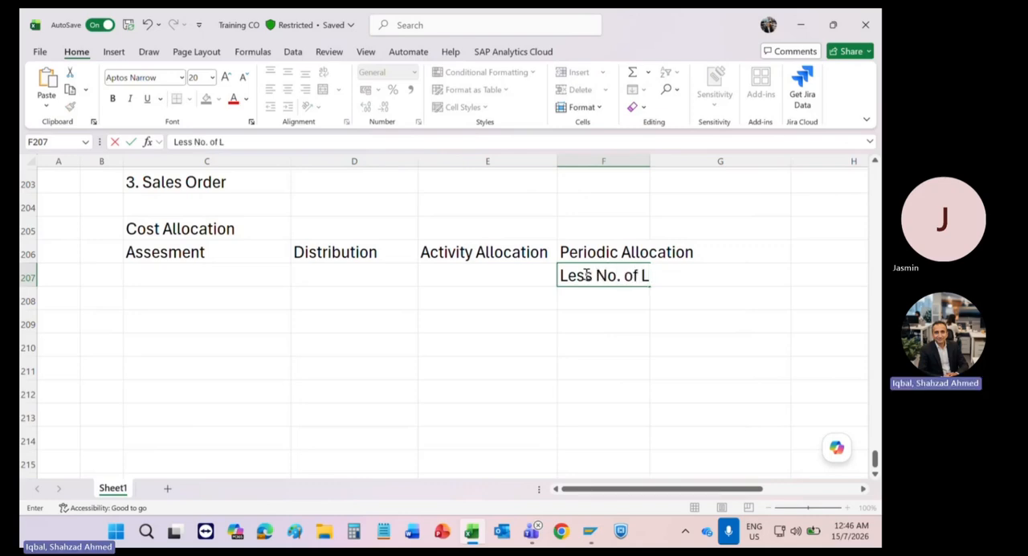
type("ine Items")
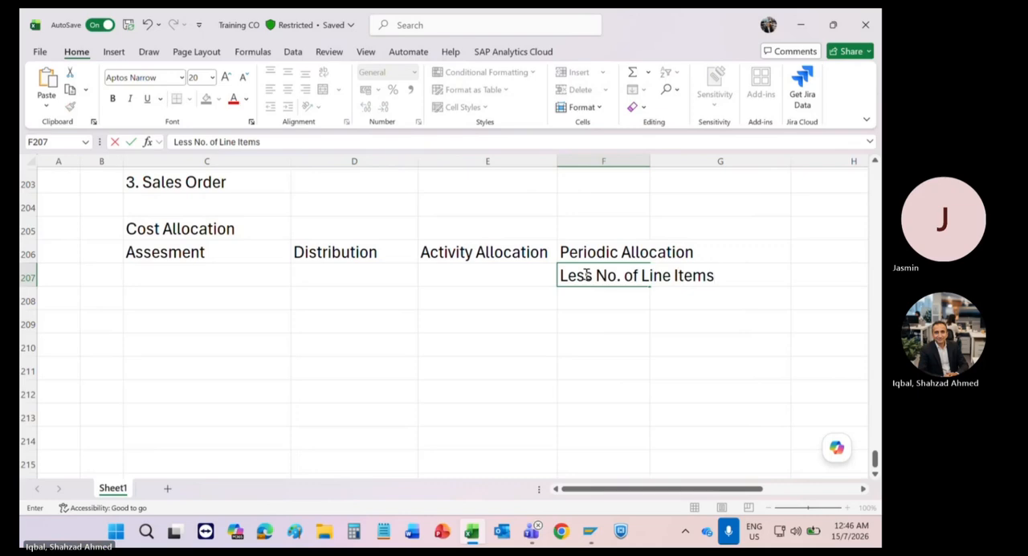
key("Return")
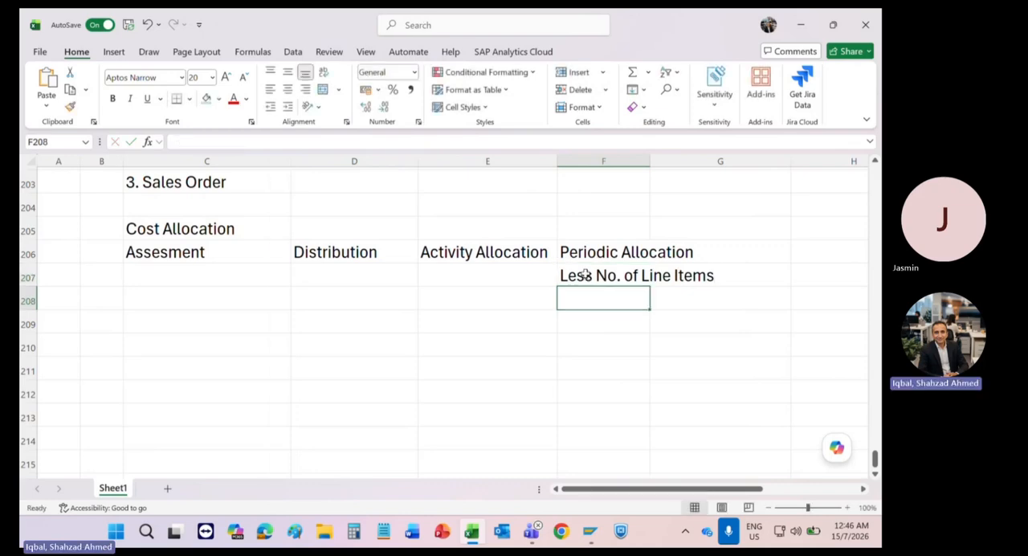
Step: Enter "Debit / Credit line items" in C207 under Assesment
left_click(152, 278)
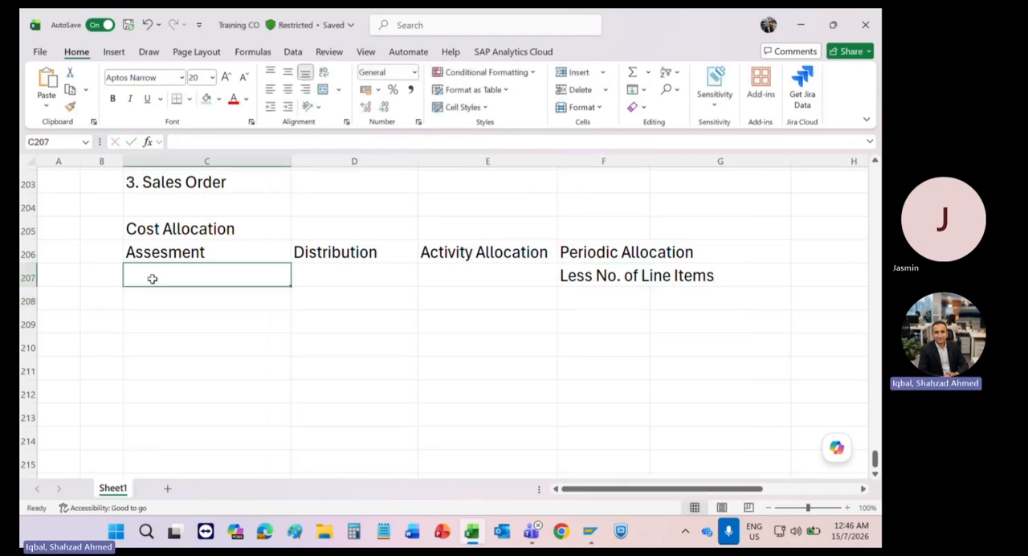
type("Debit")
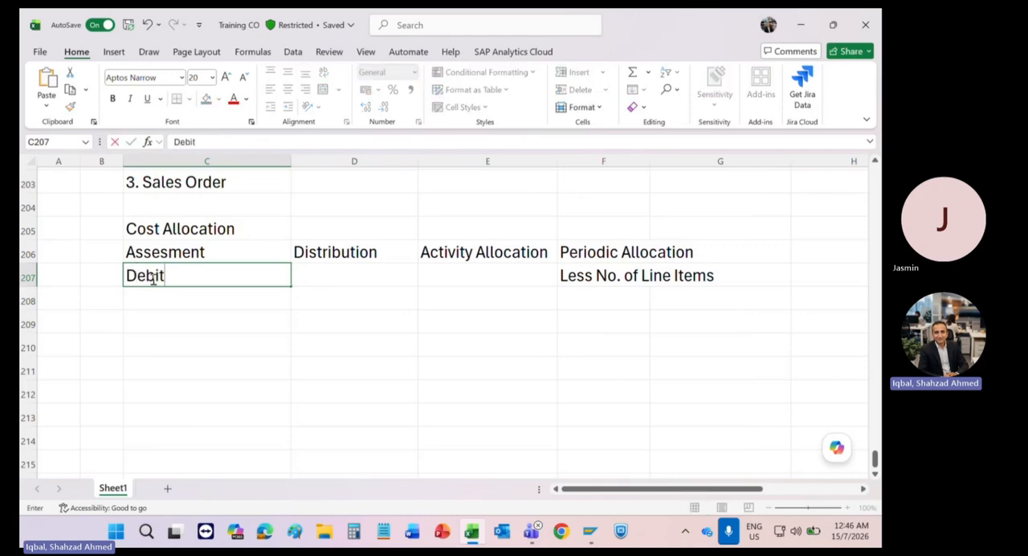
type(" / Credit")
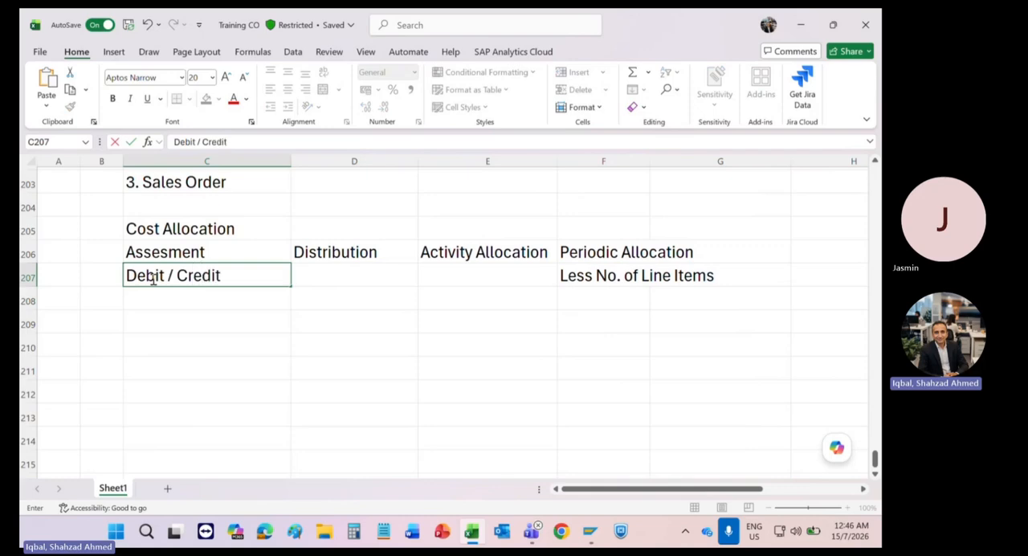
type(" line")
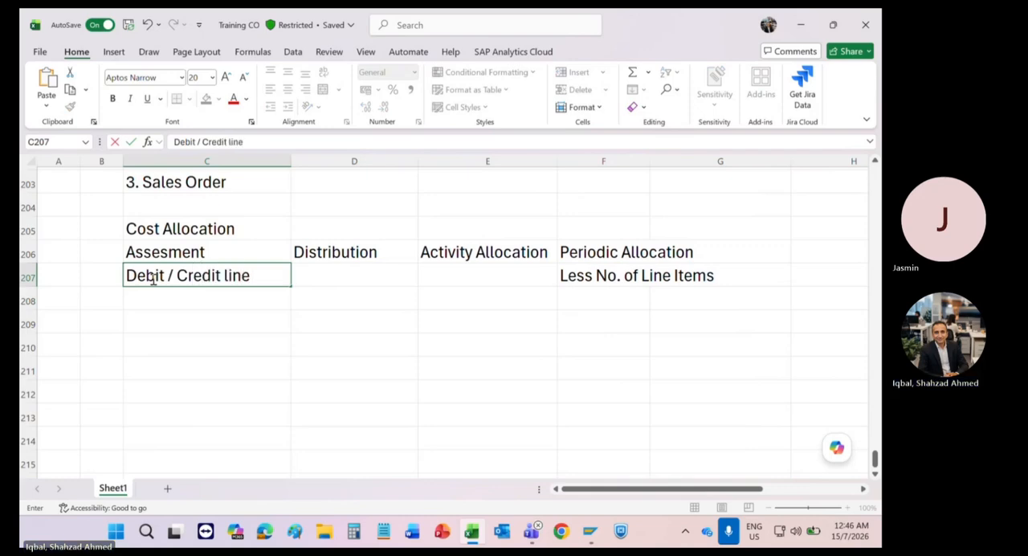
type(" items")
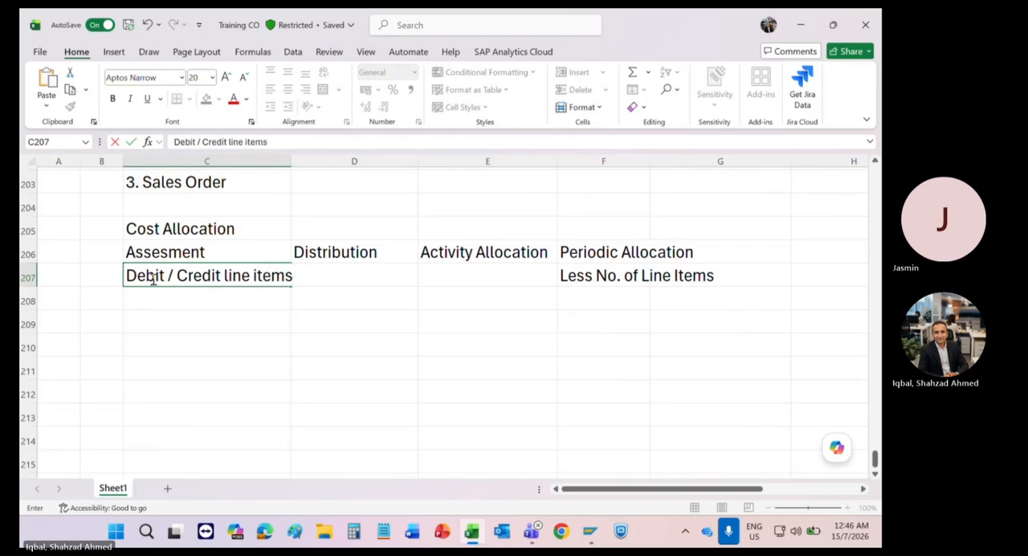
Step: Copy the debit and credit note from C207 into D207 under Distribution
key("Left")
key("ctrl+c")
left_click(151, 277)
key("ctrl+c")
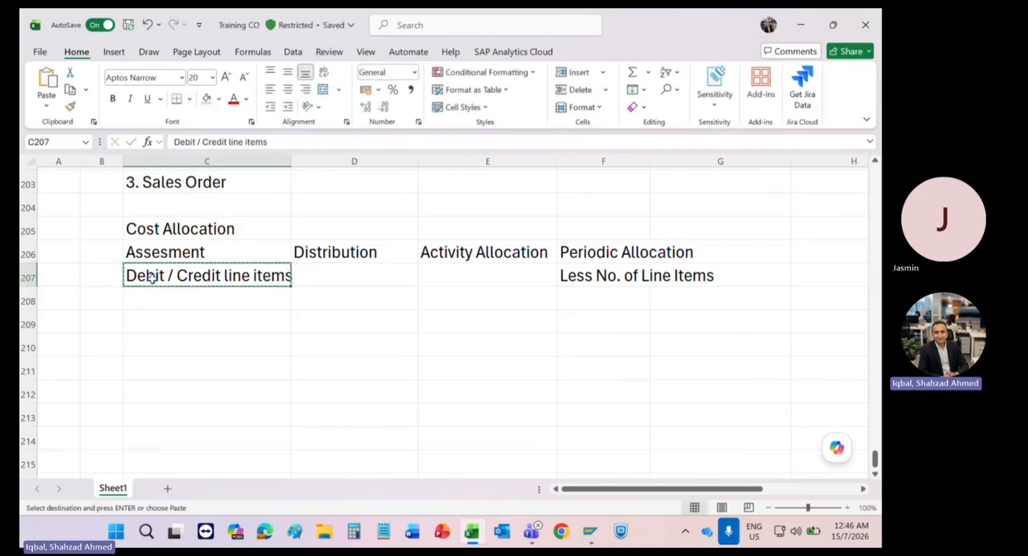
key("Right")
key("Return")
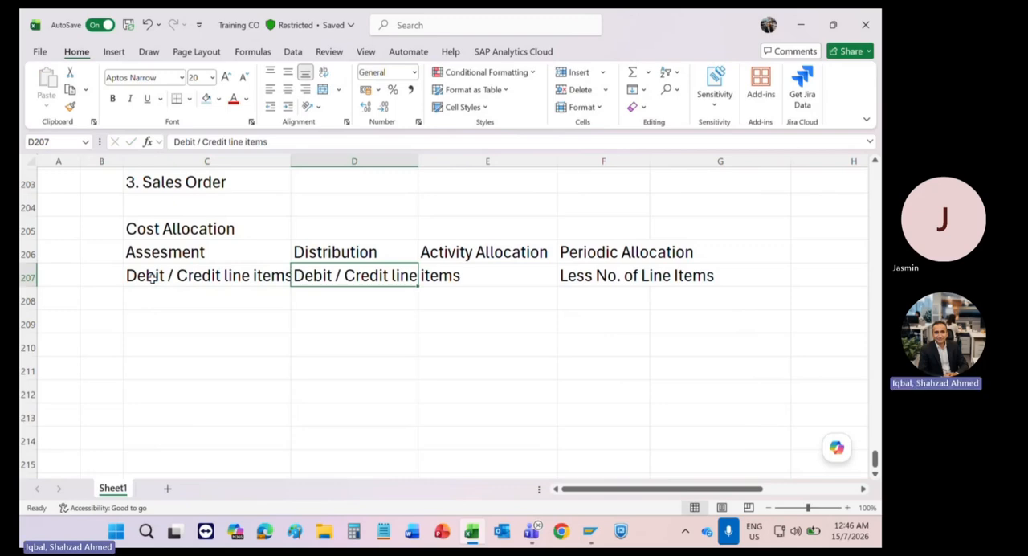
Step: Review the Assesment and Distribution headings in C206:D206 and select the empty cell D208
left_click(197, 258)
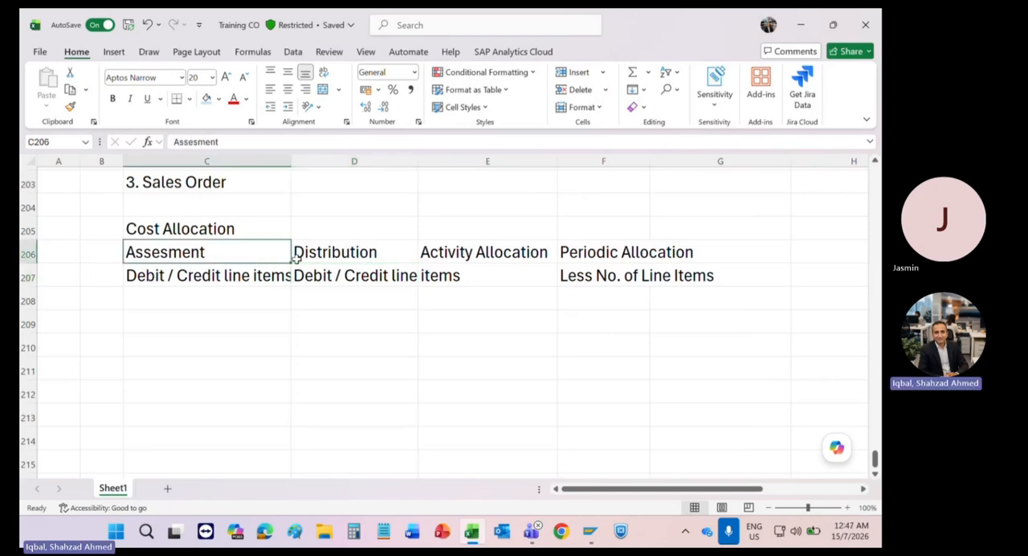
left_click_drag(298, 255, 246, 251)
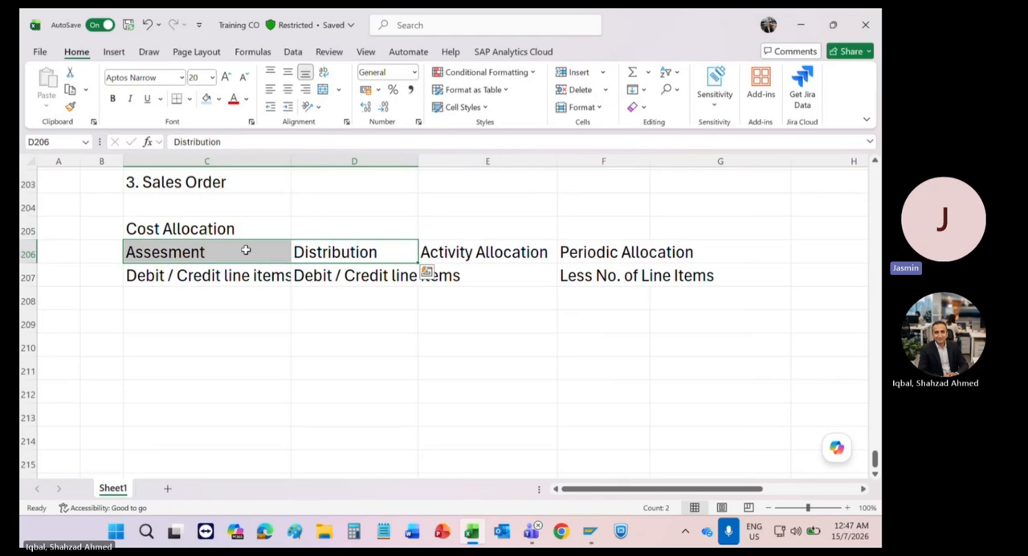
key("Down")
key("Down")
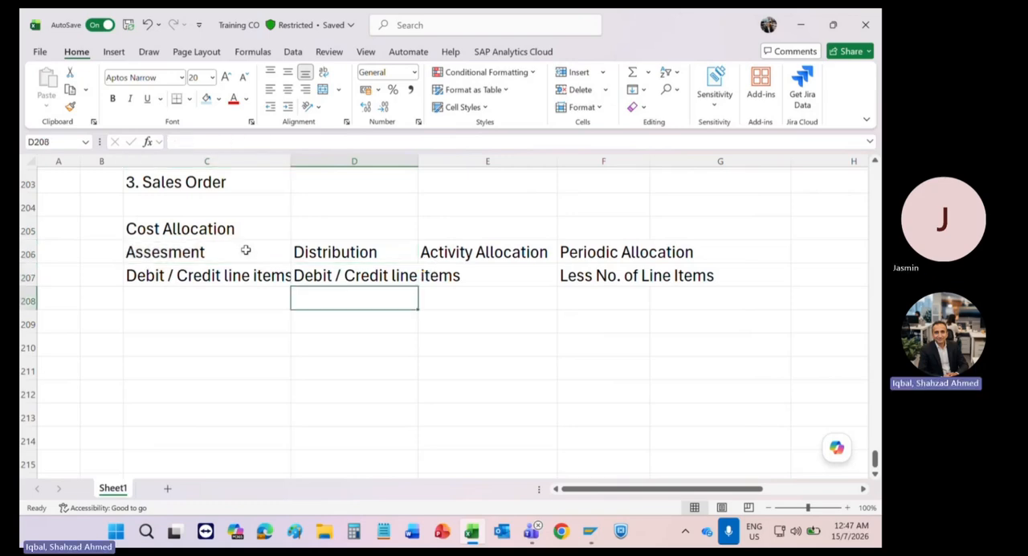
Step: Enter the note "Primary Cost Elem" in D208 under Distribution
type("P")
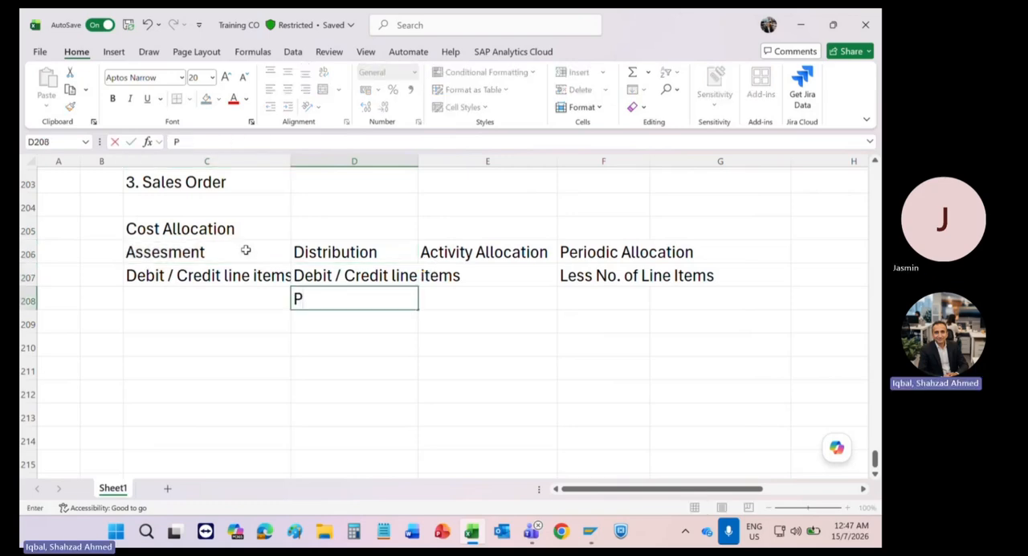
type("rimary Cost")
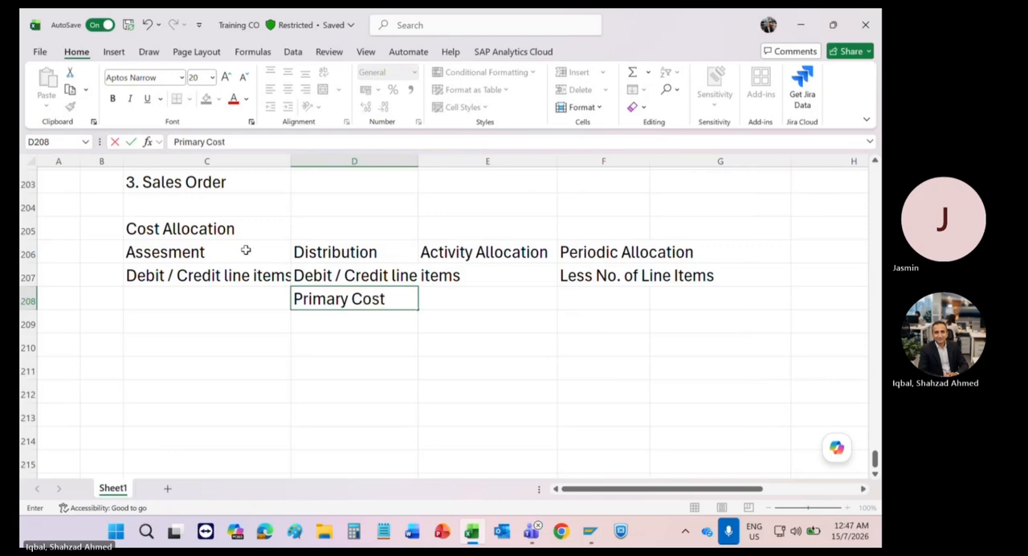
type(" Elem")
key("Left")
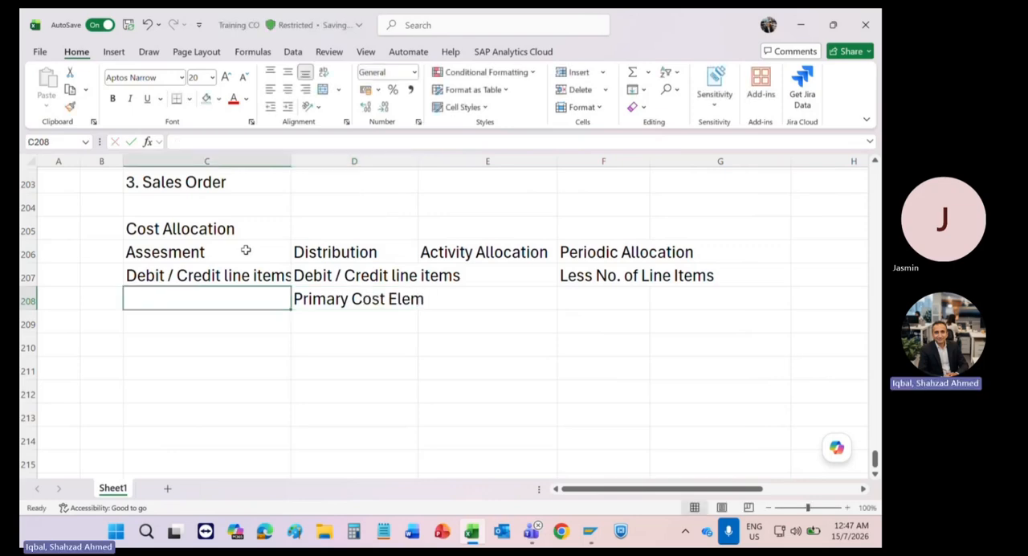
Step: Enter "Secondary / Allocation Structure" in C208 under Assesment and widen column C to show more of the text
type("Seco")
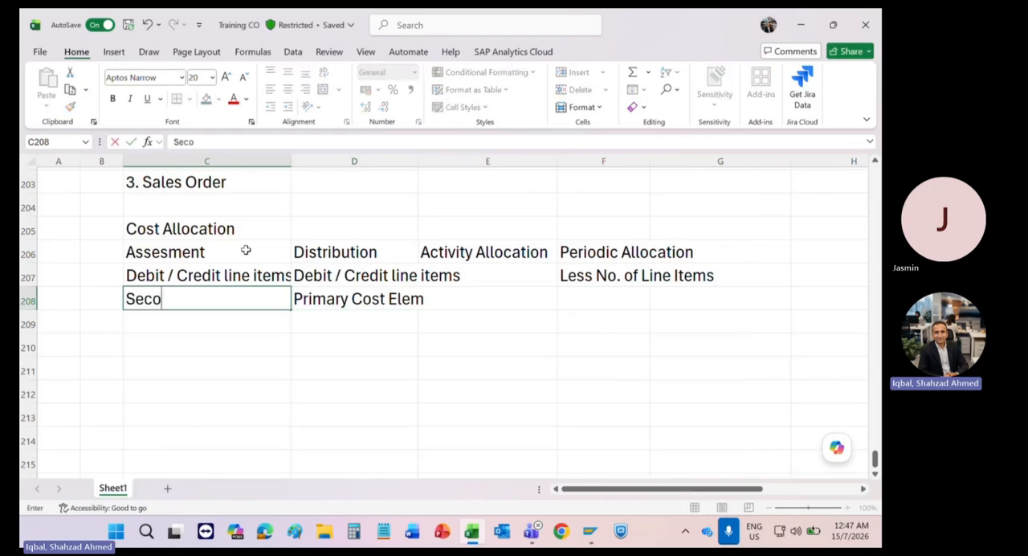
type("ndary /")
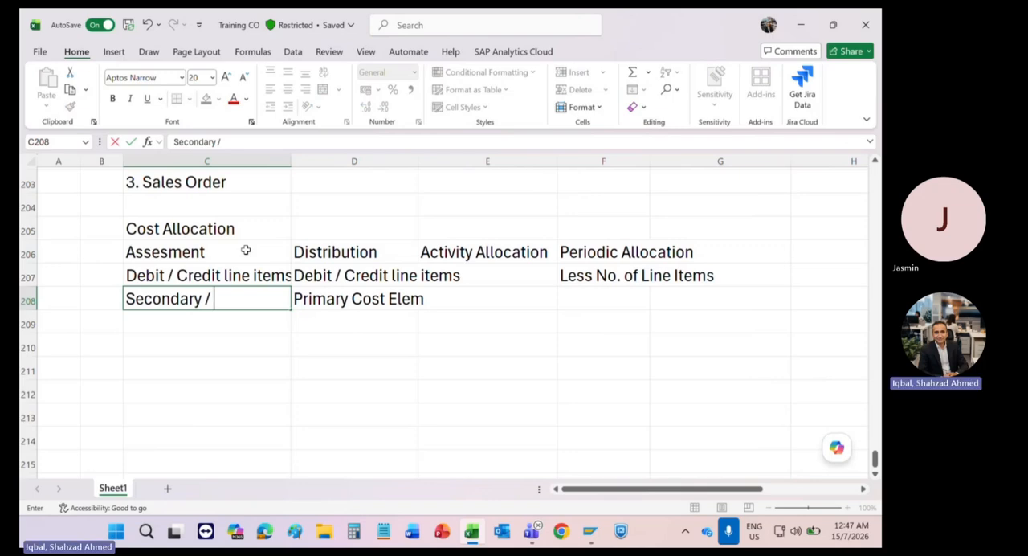
type(" Allocation")
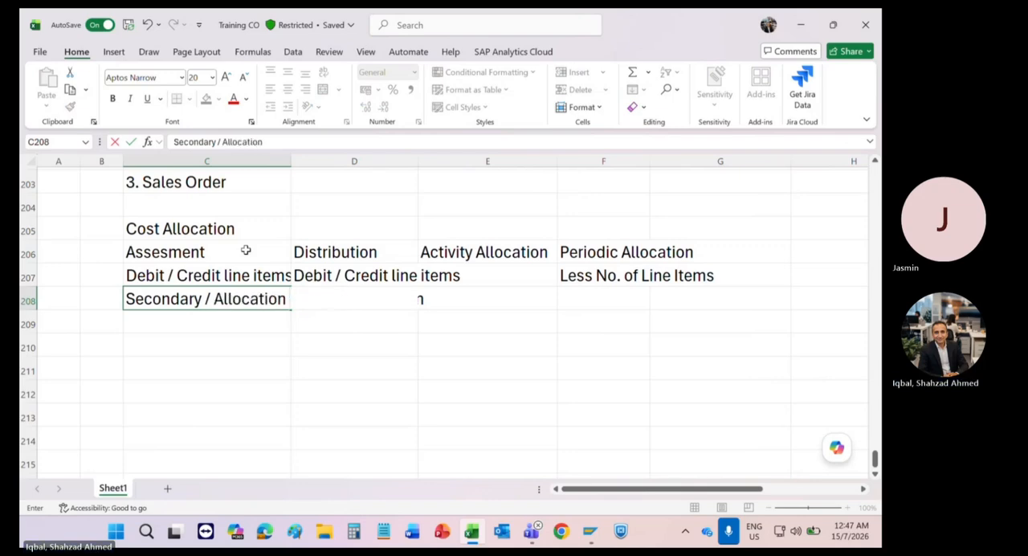
type(" Structure")
key("Return")
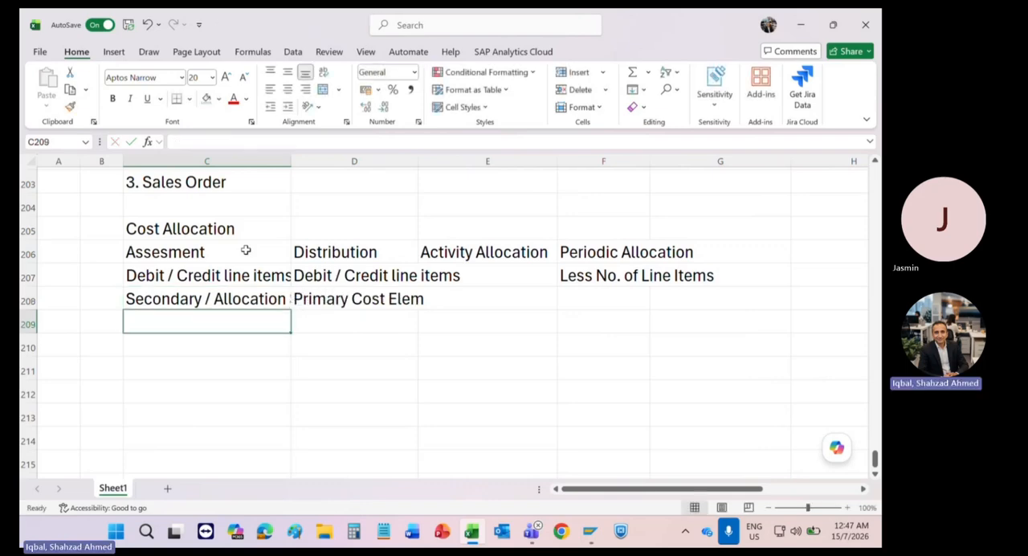
left_click_drag(290, 161, 329, 167)
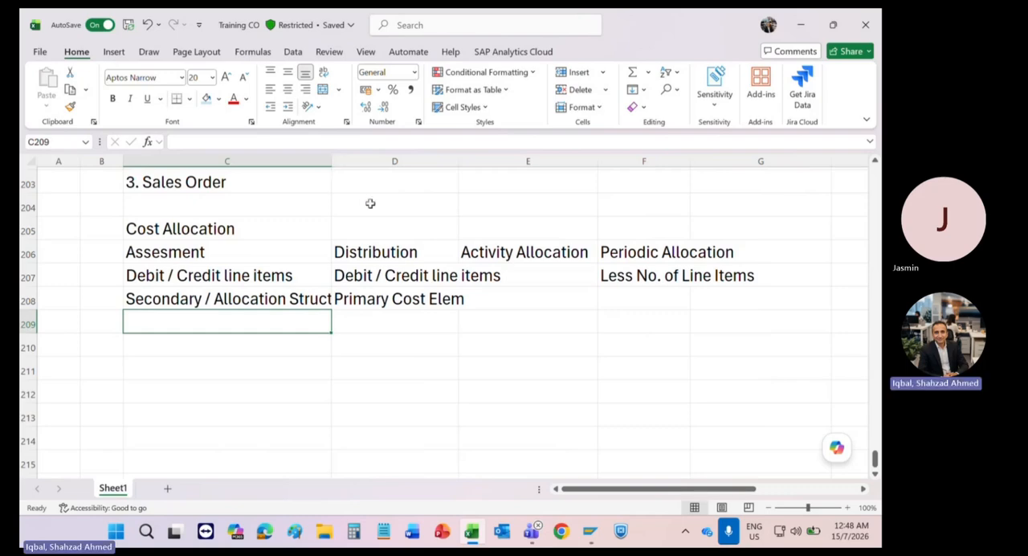
Step: Enter the subheading "Allocation structure usage" in C209 under the Assesment notes
type("Allc")
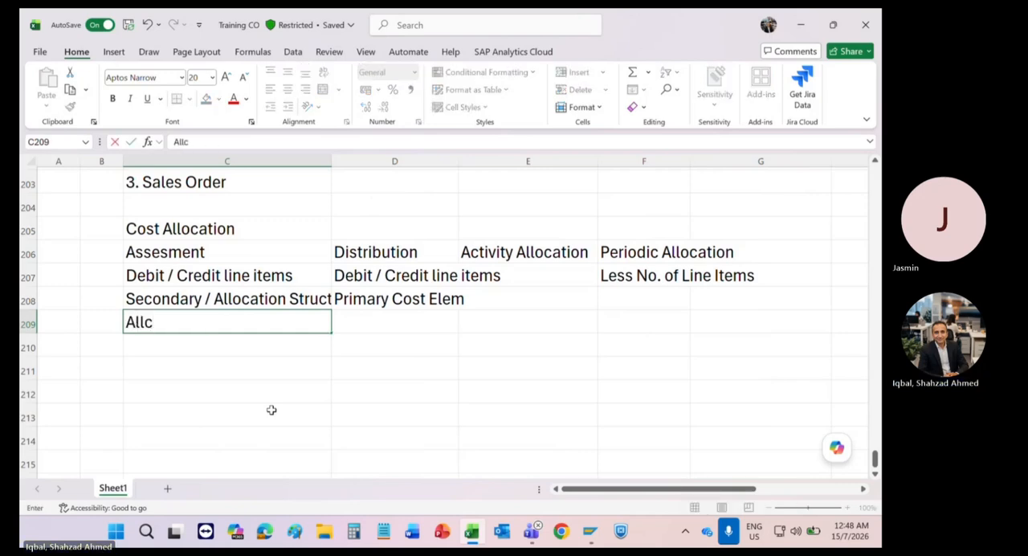
key("BackSpace")
type("ocation st")
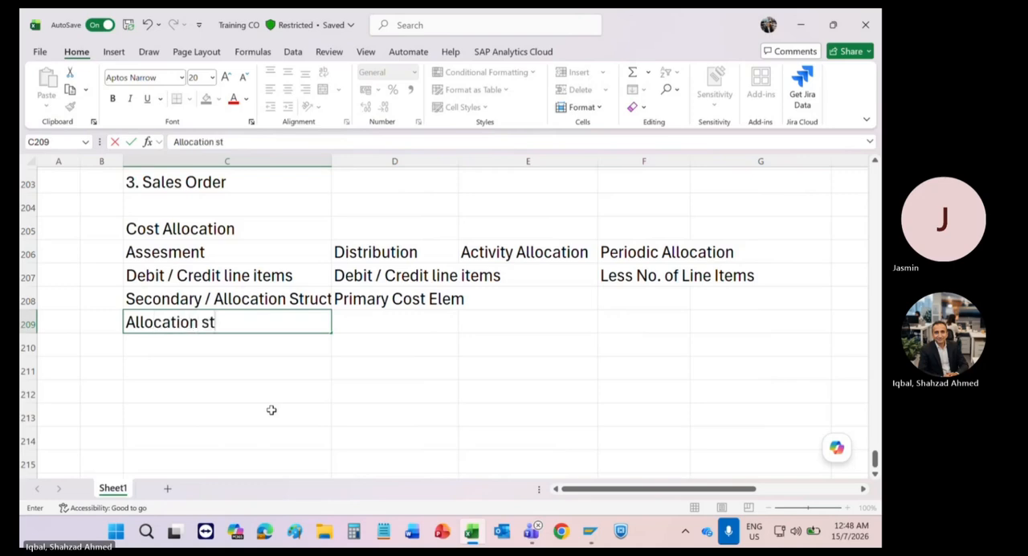
type("ructu")
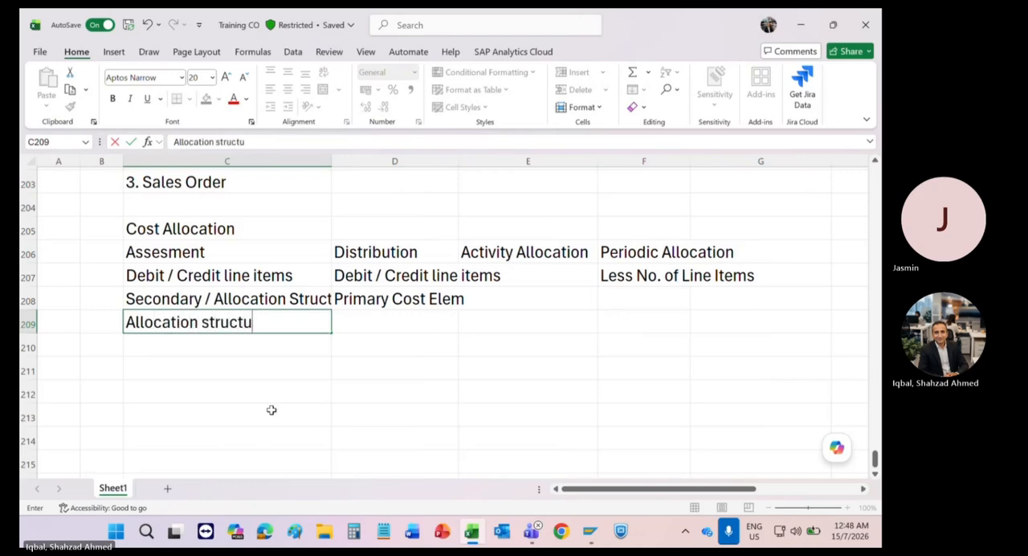
type("re")
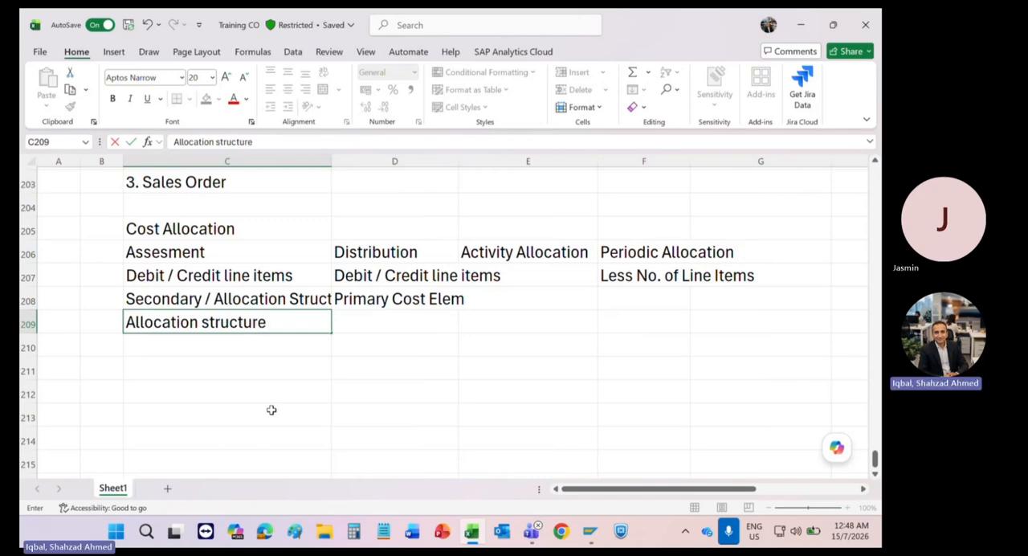
type(" usage")
key("Return")
Step: Enter "1. Settlement Profile" in C210 as the first allocation structure usage
type("1")
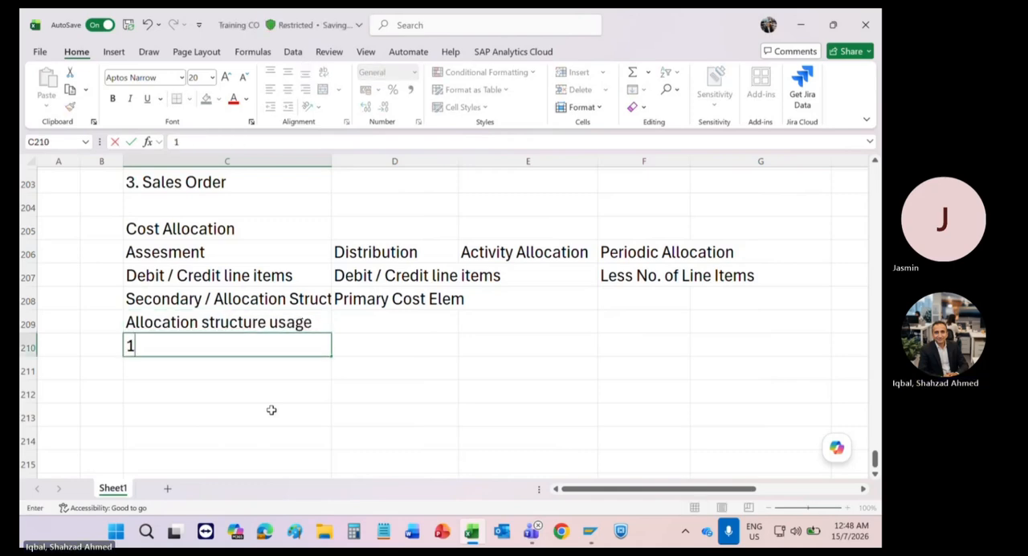
type(". Set")
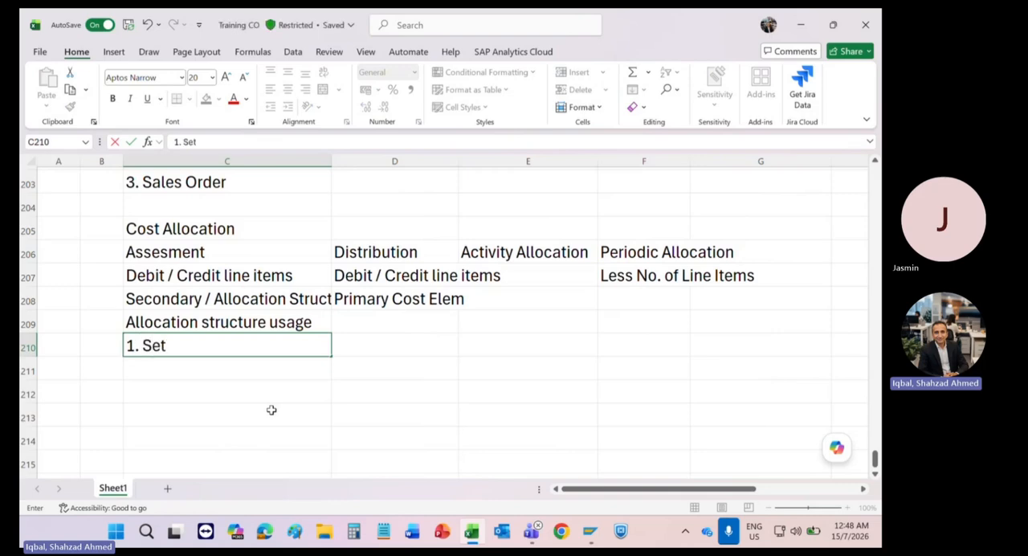
type("tlement")
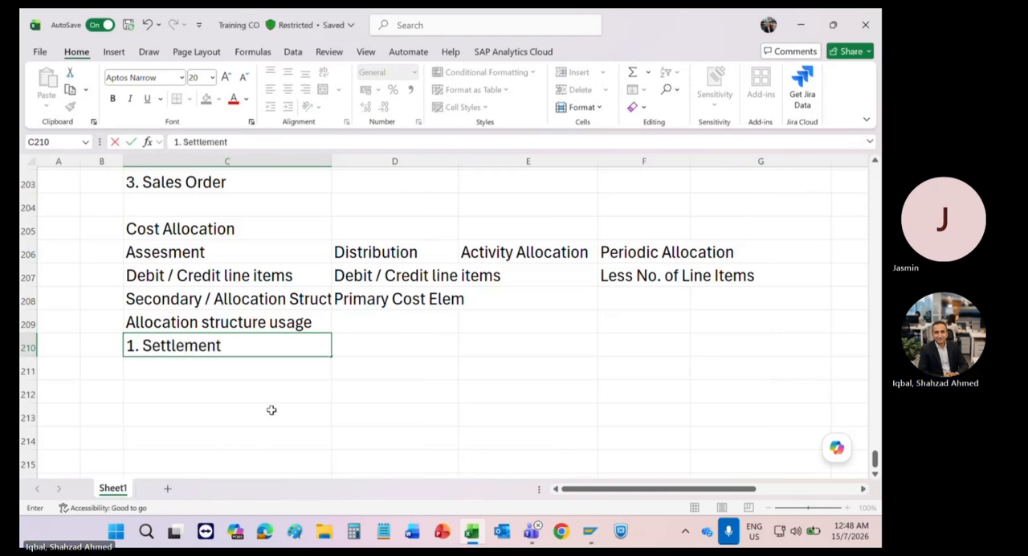
type(" Profile")
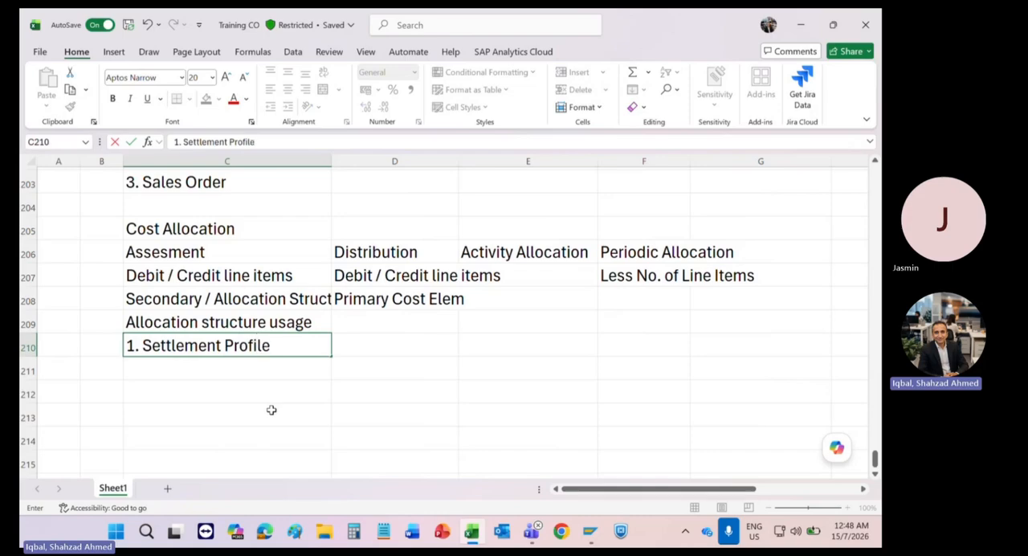
key("Return")
Step: Enter "2. CO-PA (PA structure)" in C211 as the second allocation structure usage
type("2.")
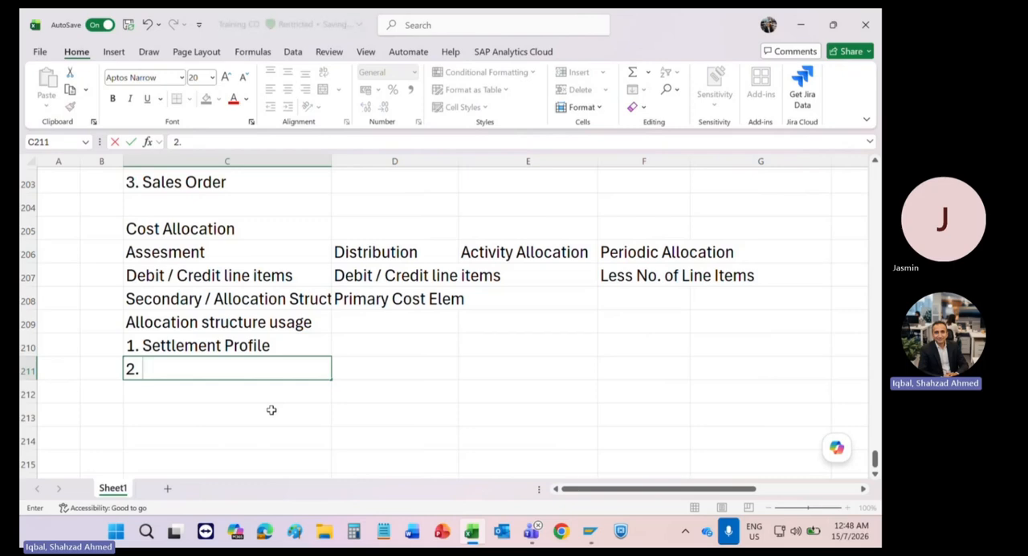
type(" P")
key("BackSpace")
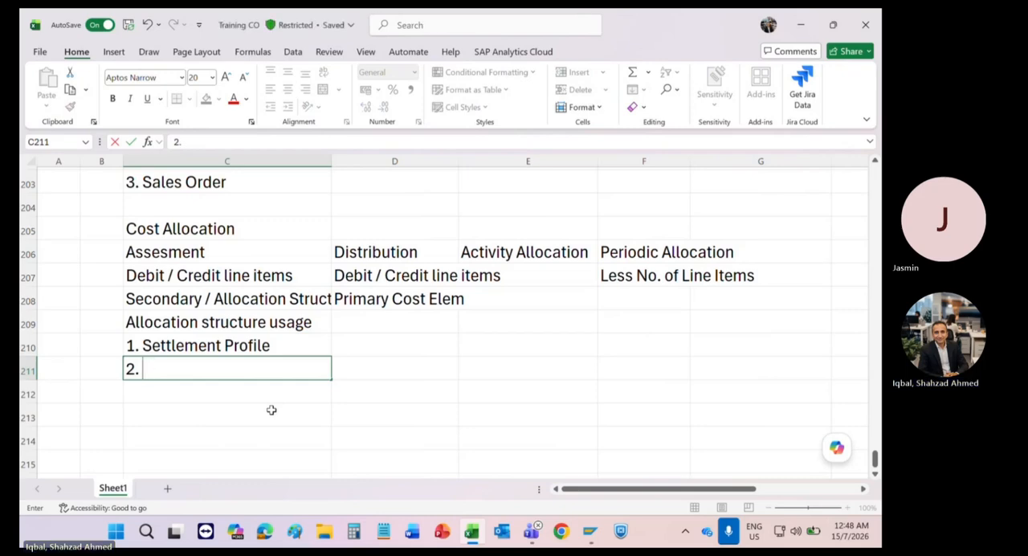
type("CO-PA (")
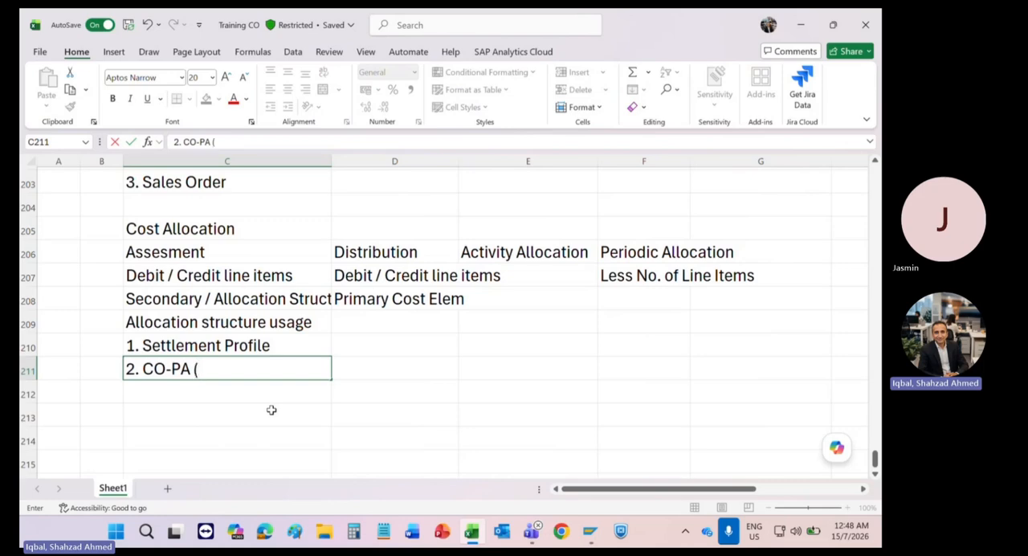
type("PA struc")
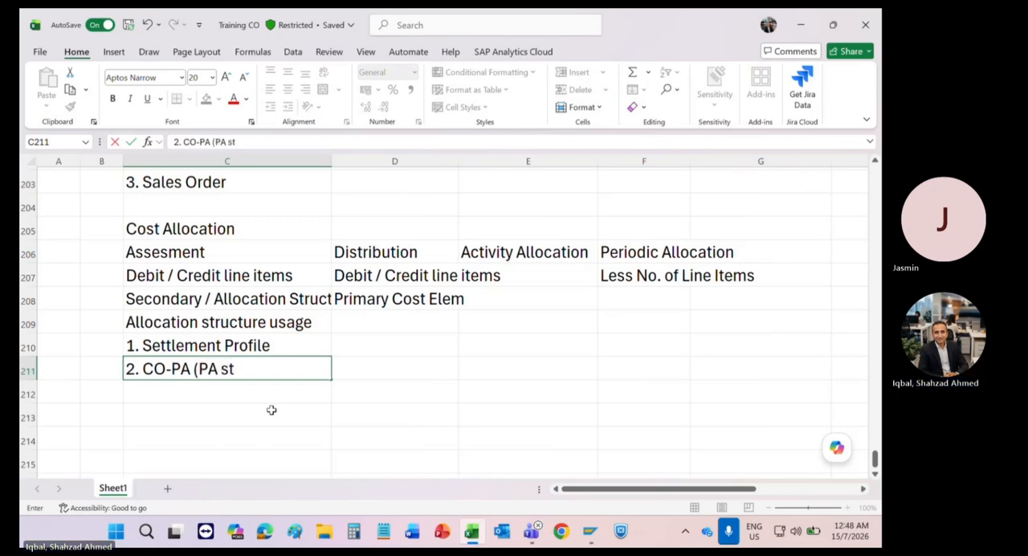
type("e")
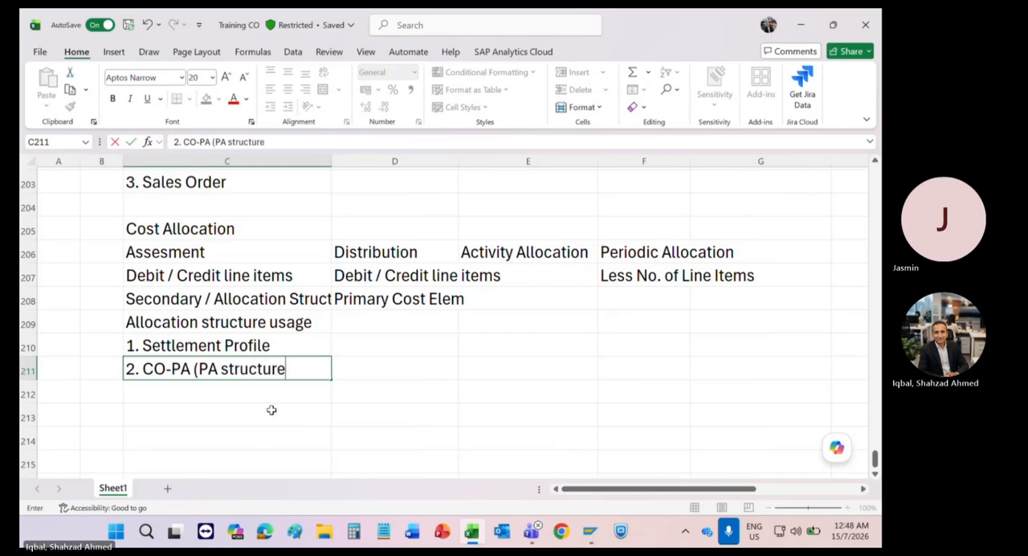
type(")")
key("Return")
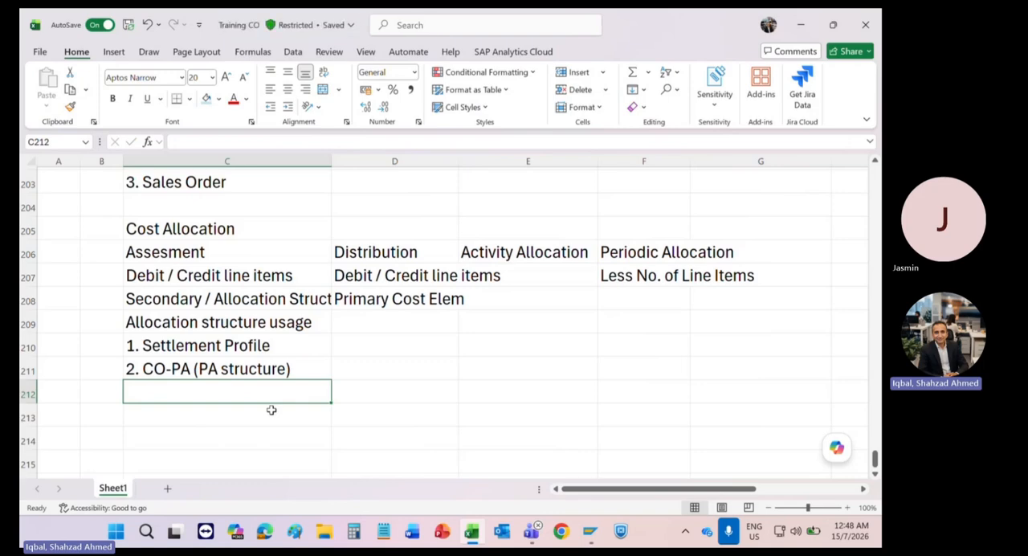
Step: Enter "3. Assesment" in C212 as the third allocation structure usage
type("3. A")
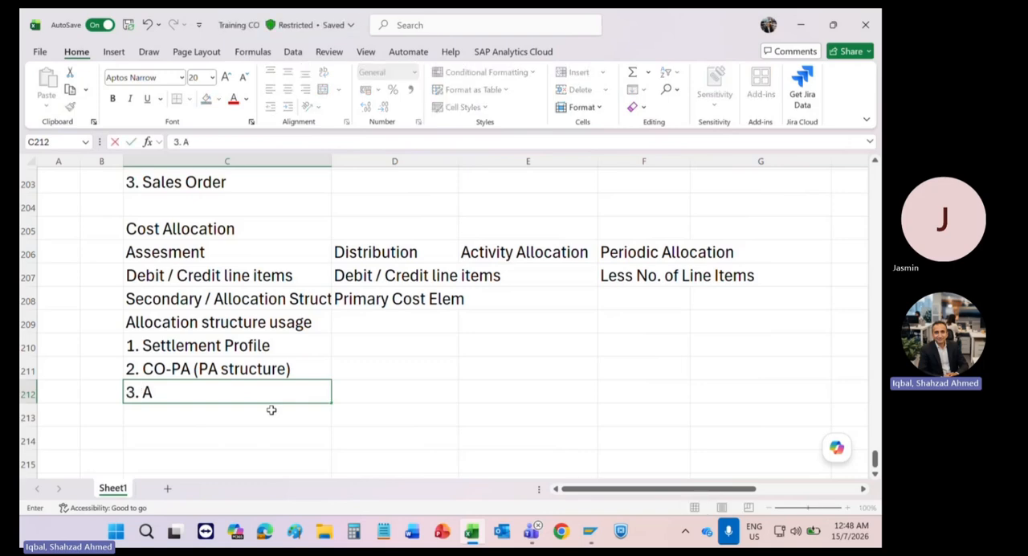
type("ssesment")
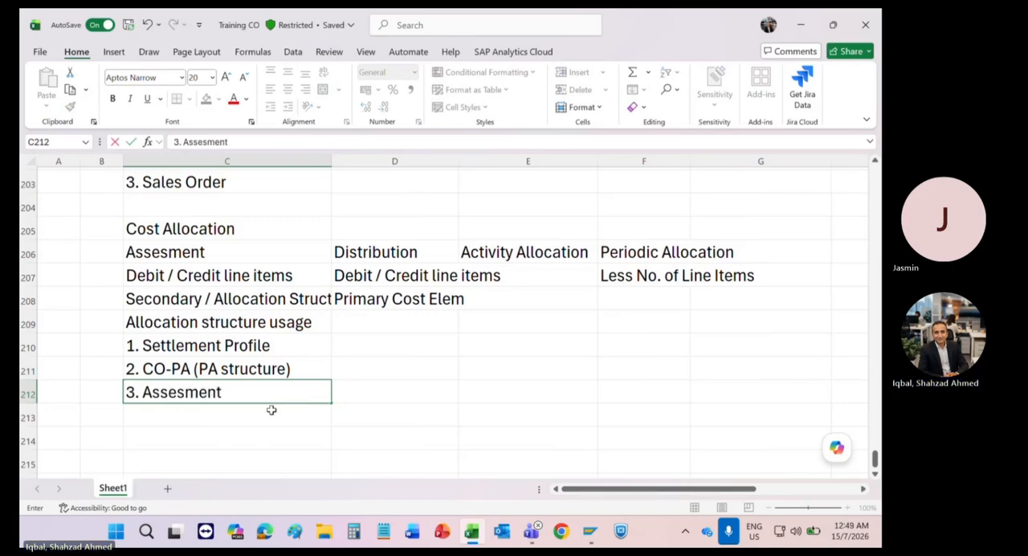
key("Return")
Step: Make the four cost allocation method headings in C206:F206 bold
key("Up")
key("Up")
key("Up")
key("Up")
key("Up")
key("Up")
key("Up")
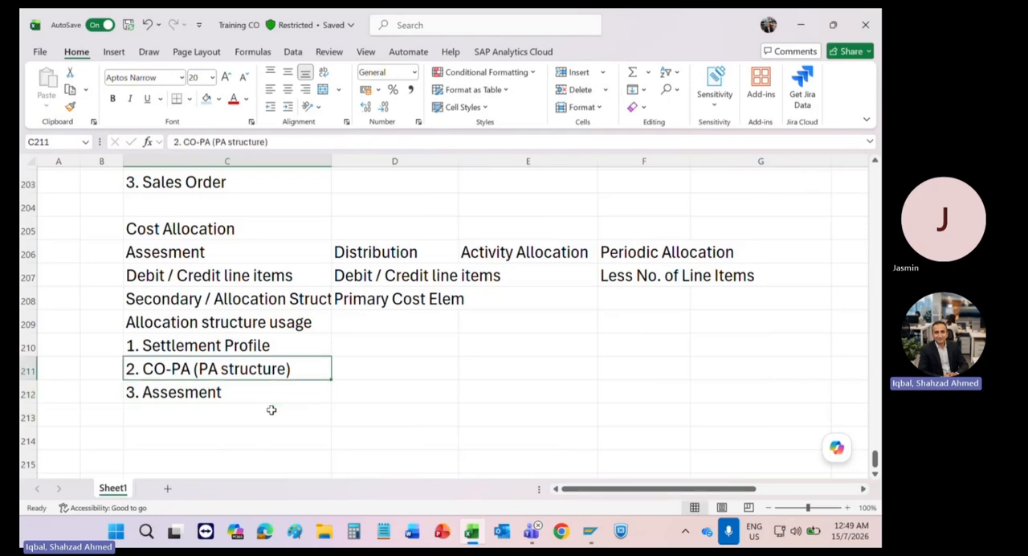
key("shift+Right")
key("shift+Right")
key("shift+Right")
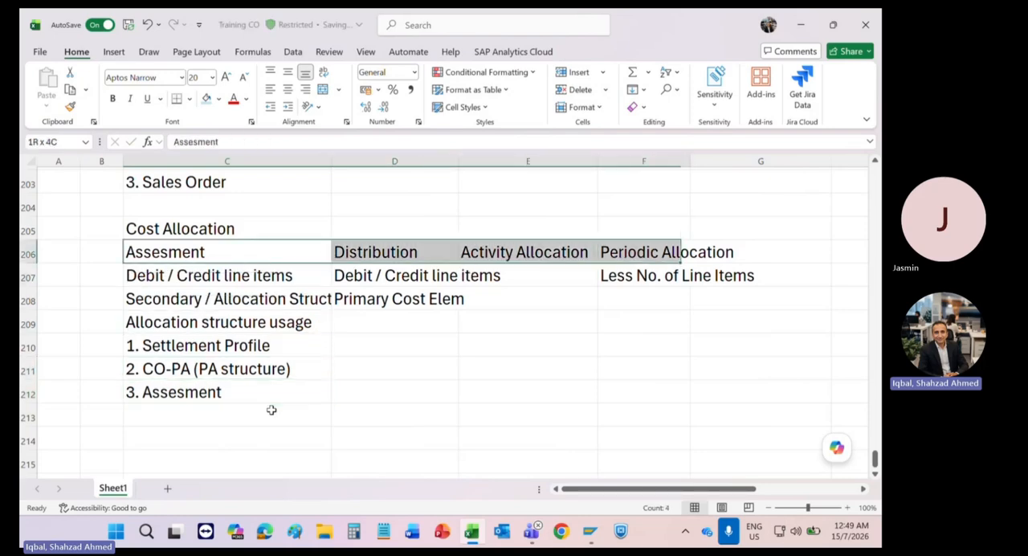
key("ctrl+b")
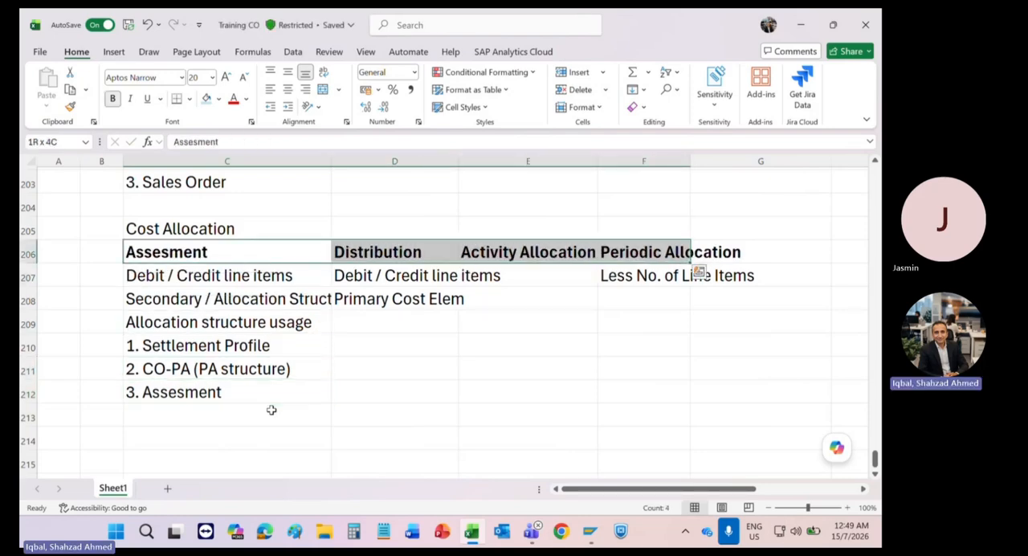
Step: Enter the row label "Transaction specific" in A208 beside the cost element notes
key("Down")
key("Down")
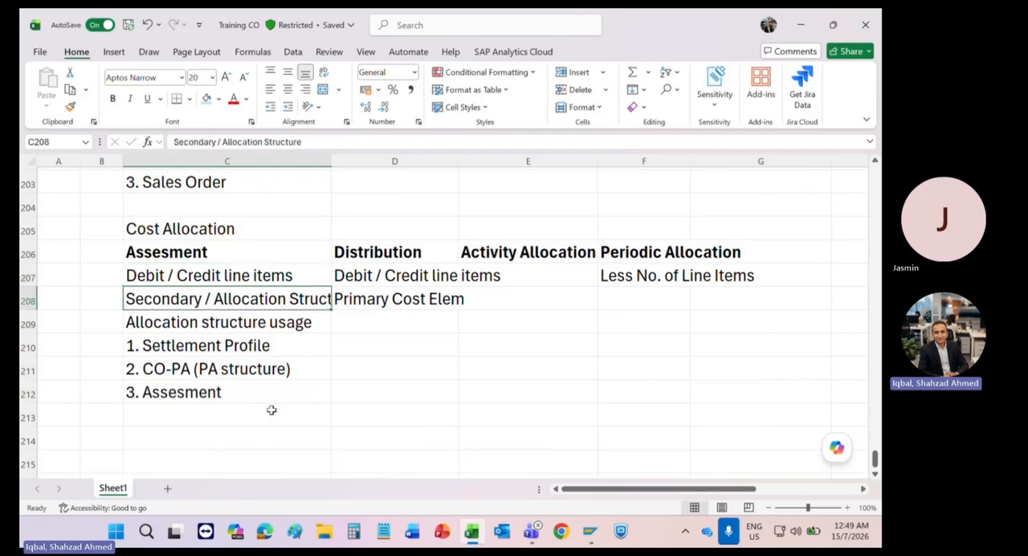
key("Right")
key("Left")
key("Left")
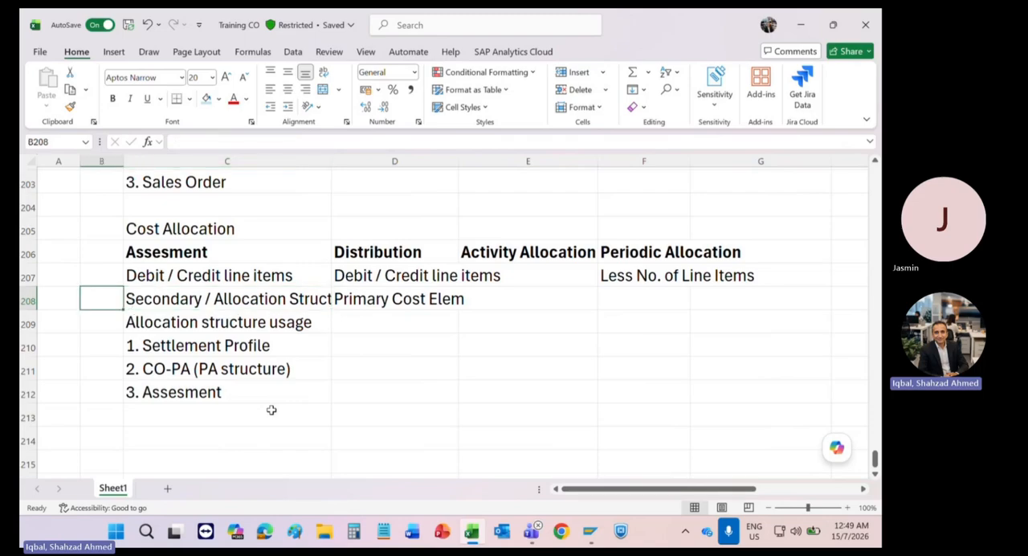
key("Left")
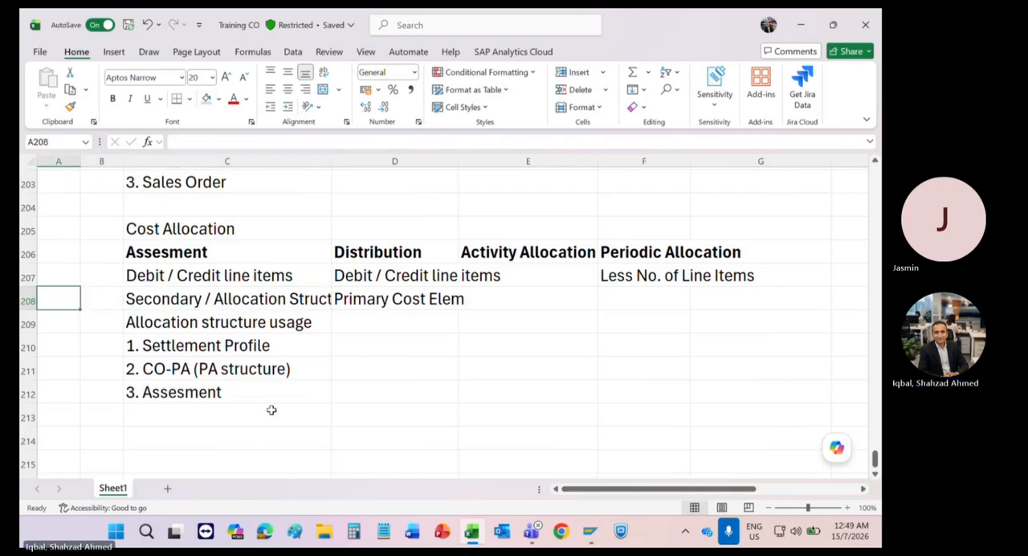
type("Tran")
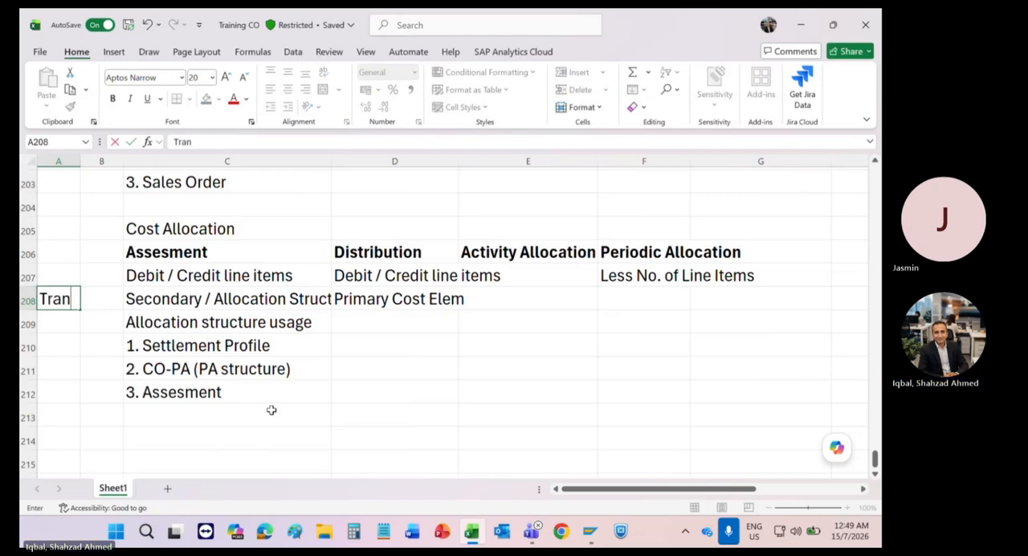
type("saction specific")
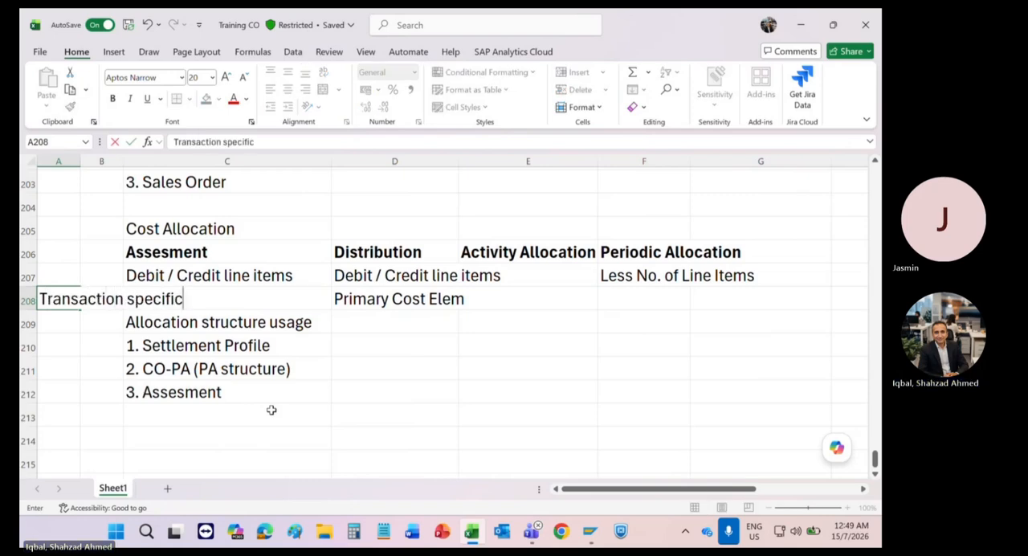
key("Return")
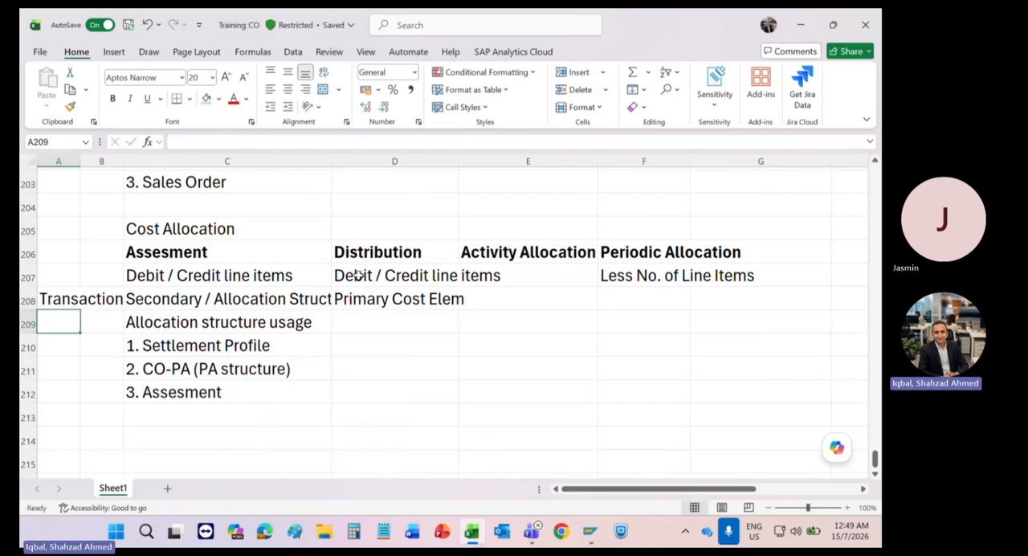
Step: Review the cost element notes in row 208 against the Assesment heading and the allocation structure usage list in C209:C212
left_click_drag(362, 297, 485, 301)
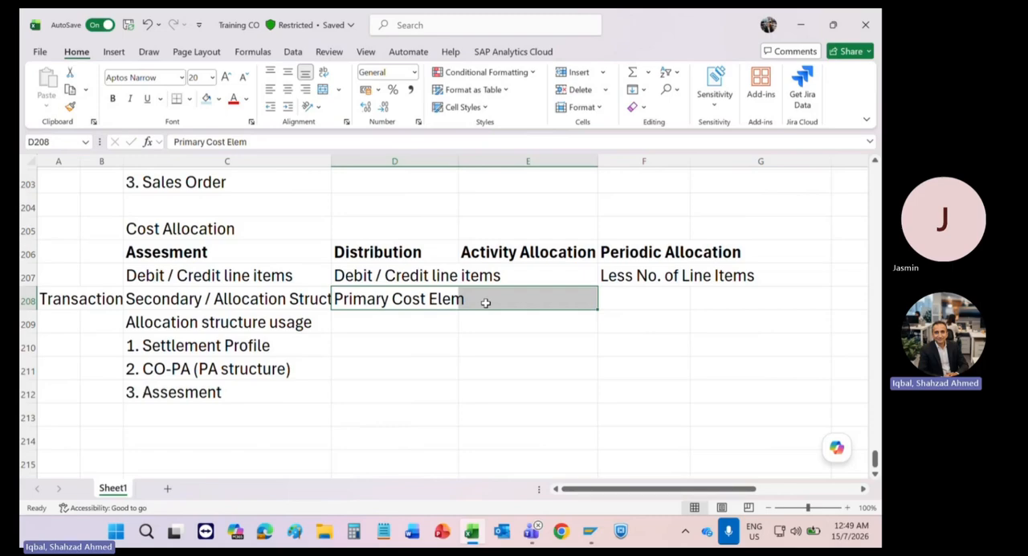
left_click(158, 302)
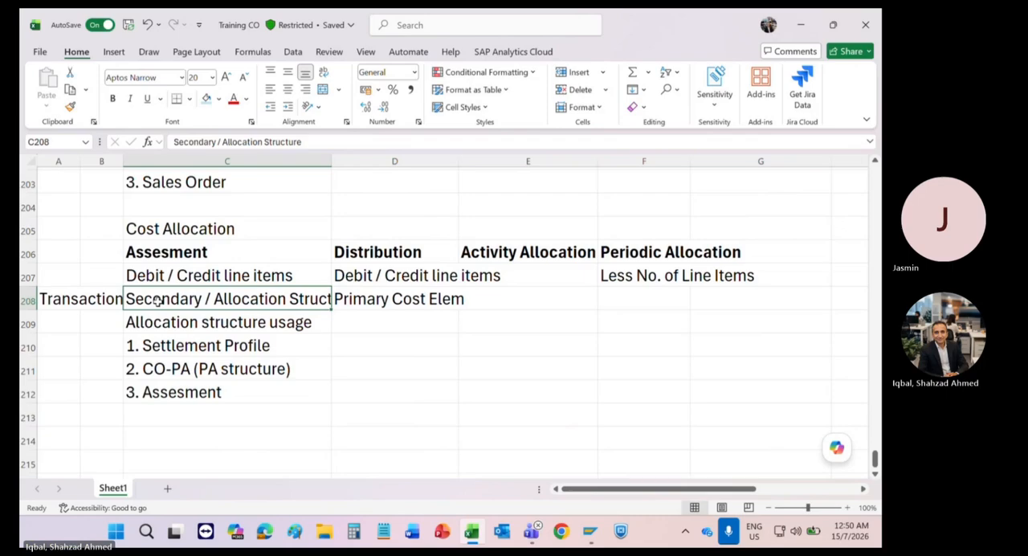
scroll(106, 410, "down", 1)
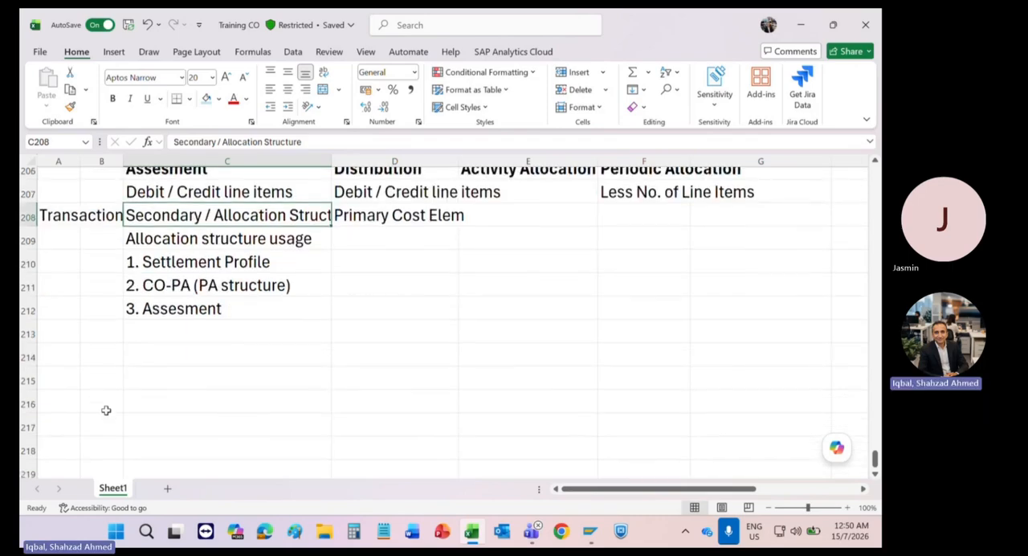
left_click(109, 344)
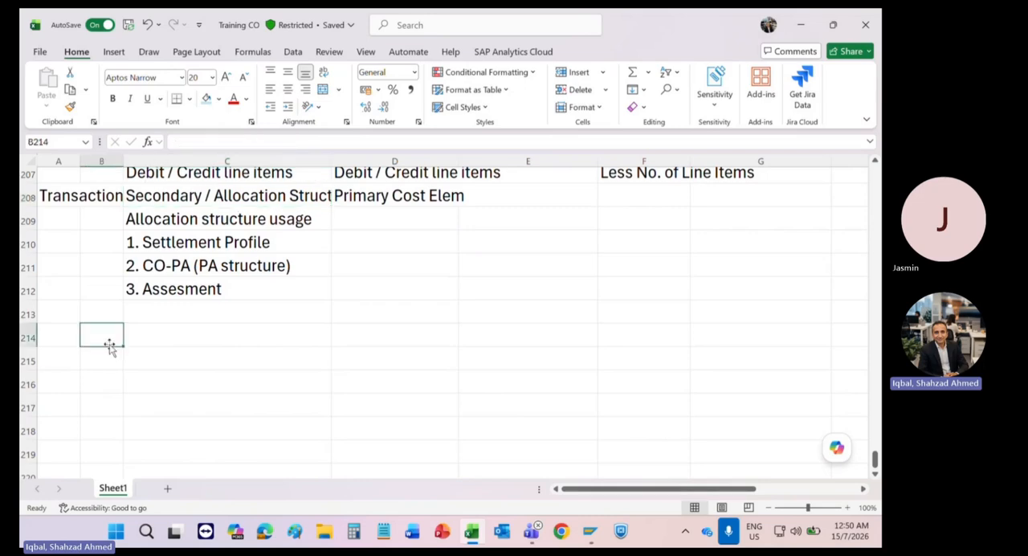
left_click(198, 296)
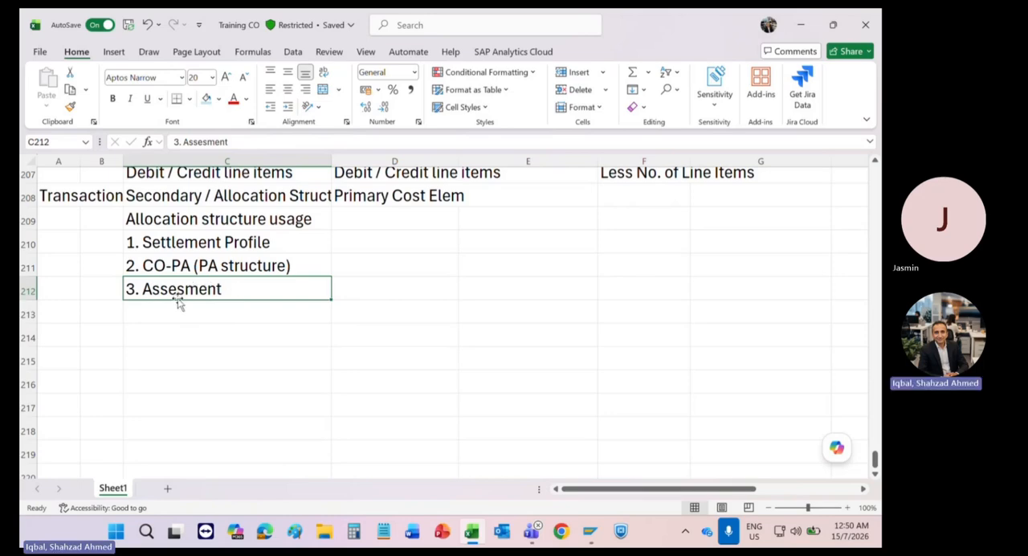
scroll(192, 273, "up", 1)
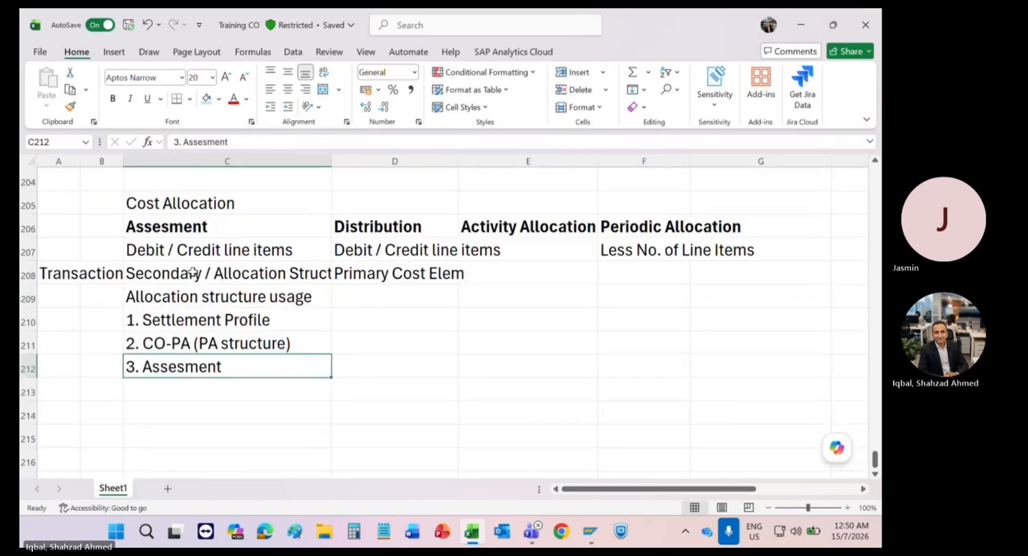
left_click(160, 233)
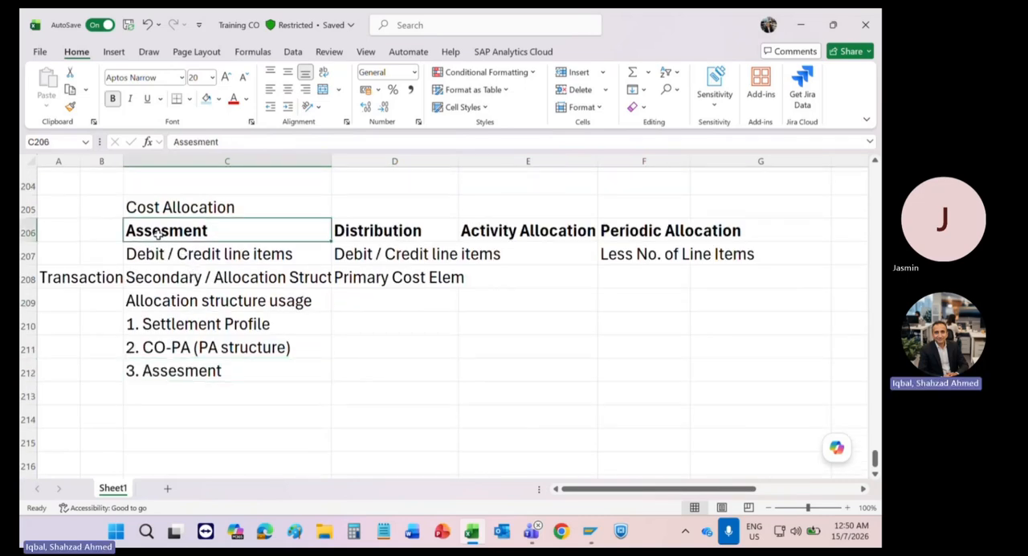
left_click(165, 278)
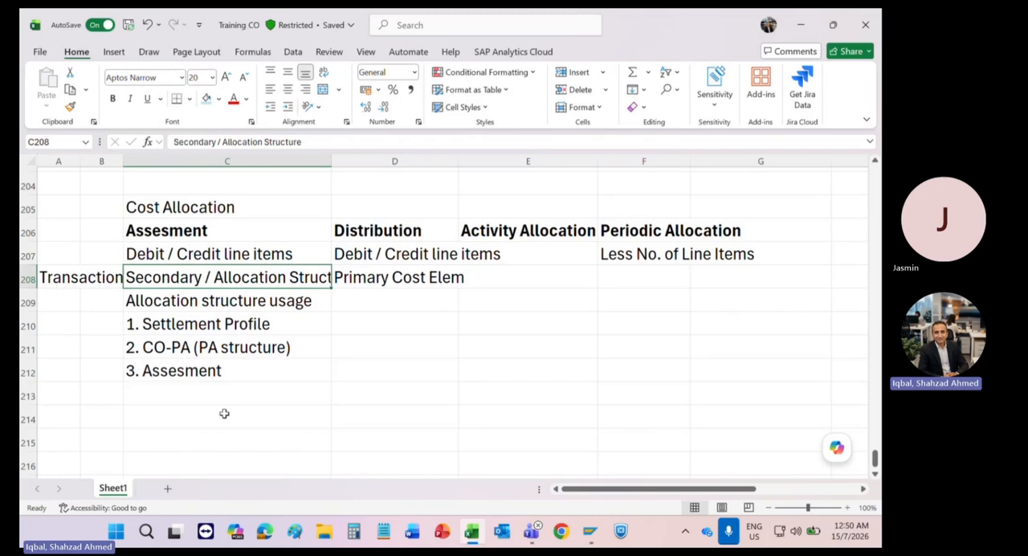
scroll(224, 412, "down", 2)
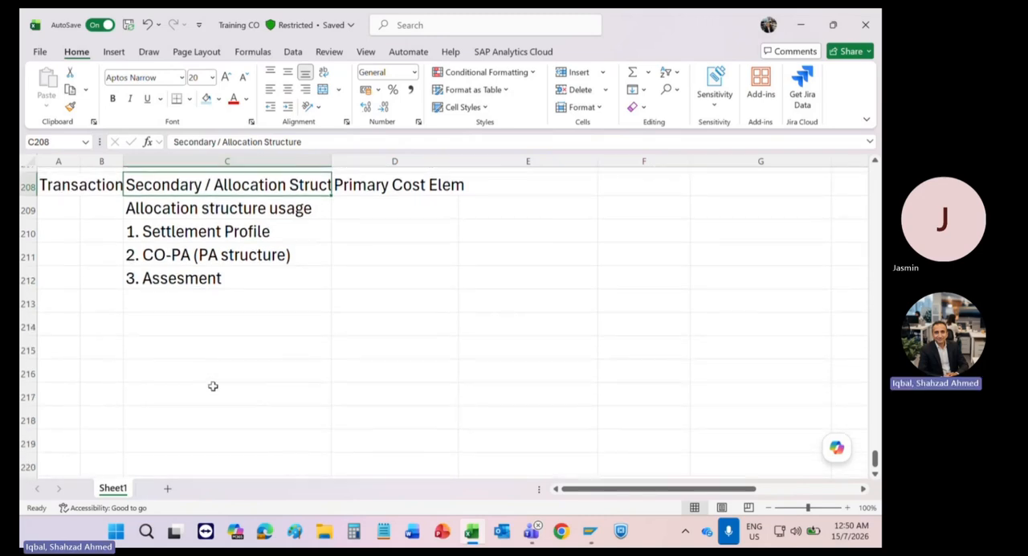
Step: Enter "Canteen Department" in C214 below the allocation structure usage list
left_click(172, 326)
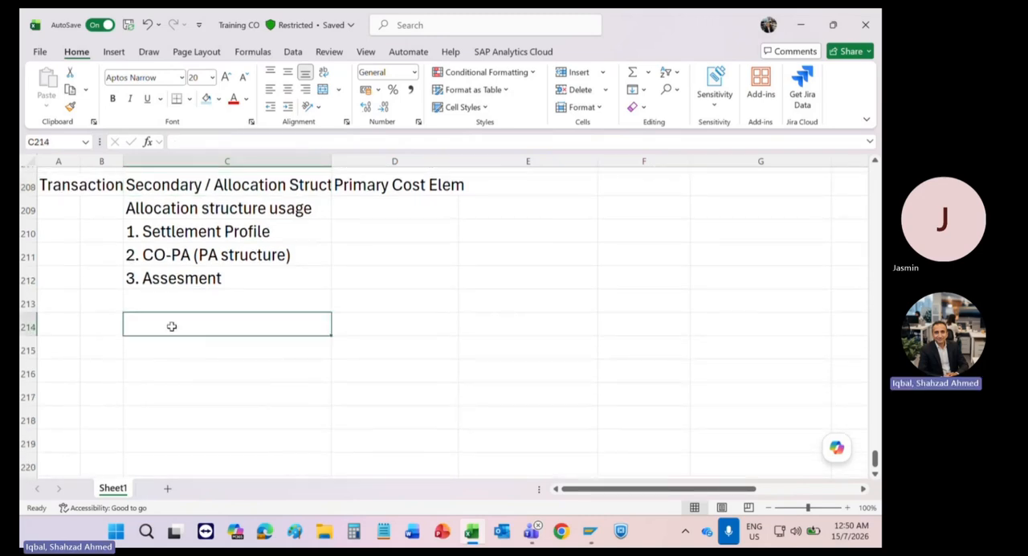
type("C")
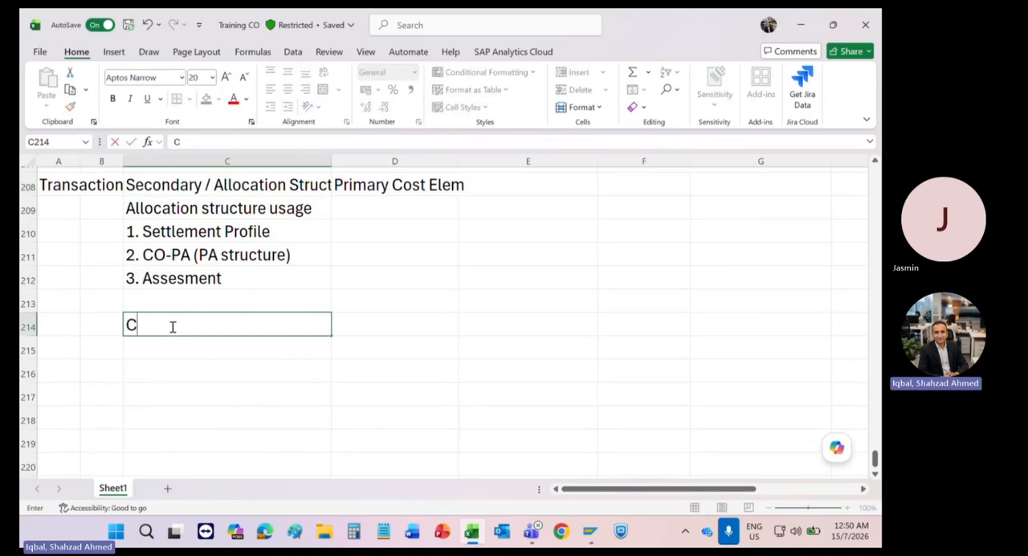
type("an")
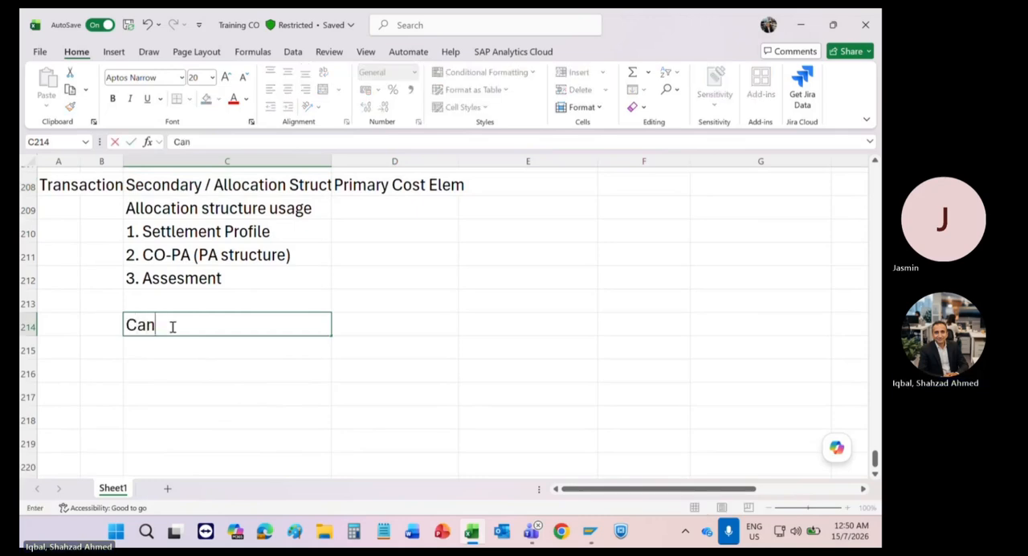
type("teen De")
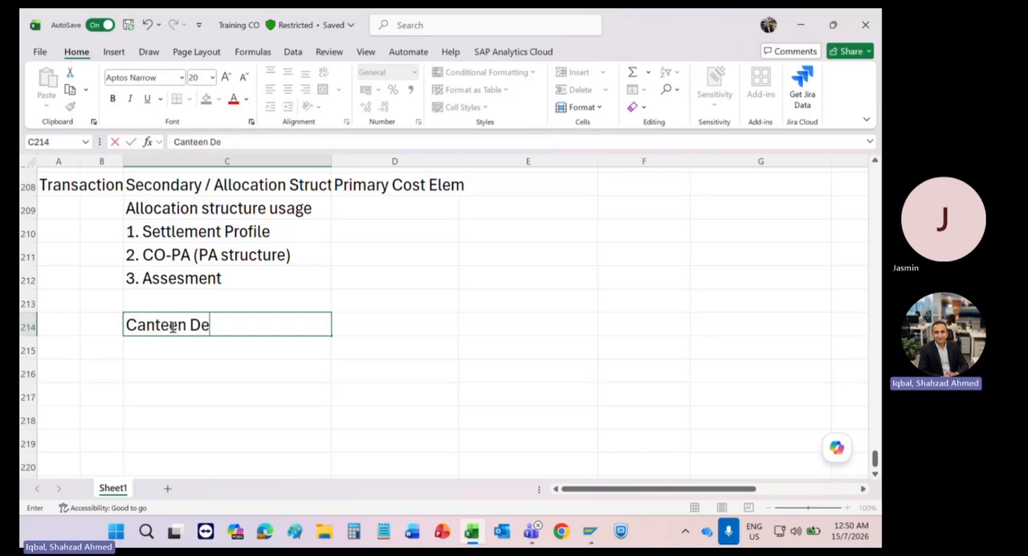
type("partment")
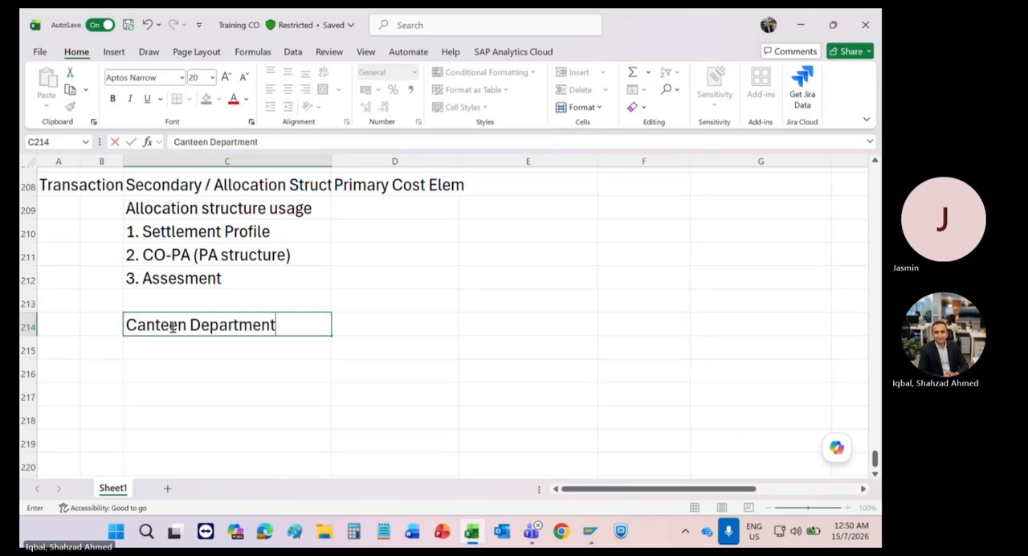
key("Tab")
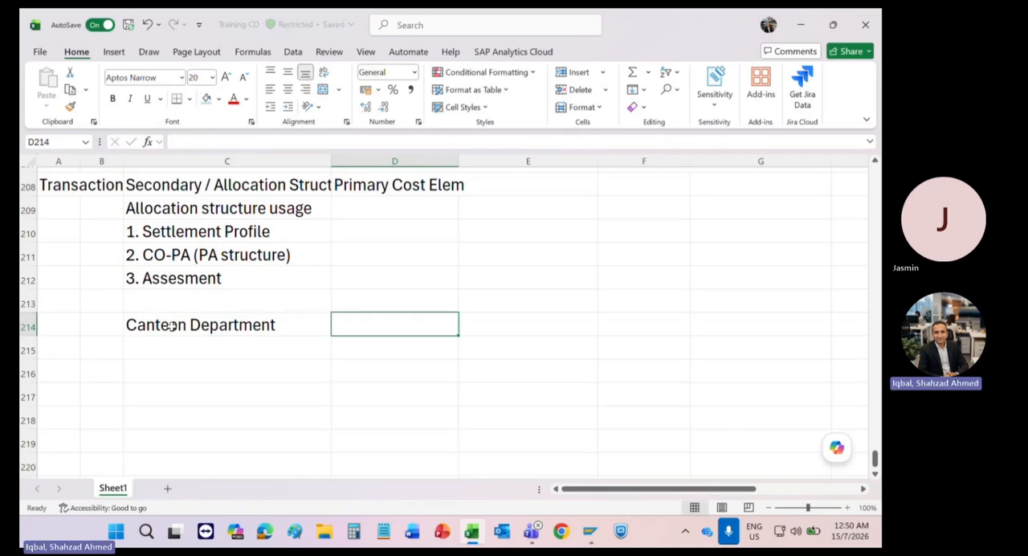
Step: List the receiving departments "Production", "Assembly" and "Admin Departmn" in D215:D217
key("Down")
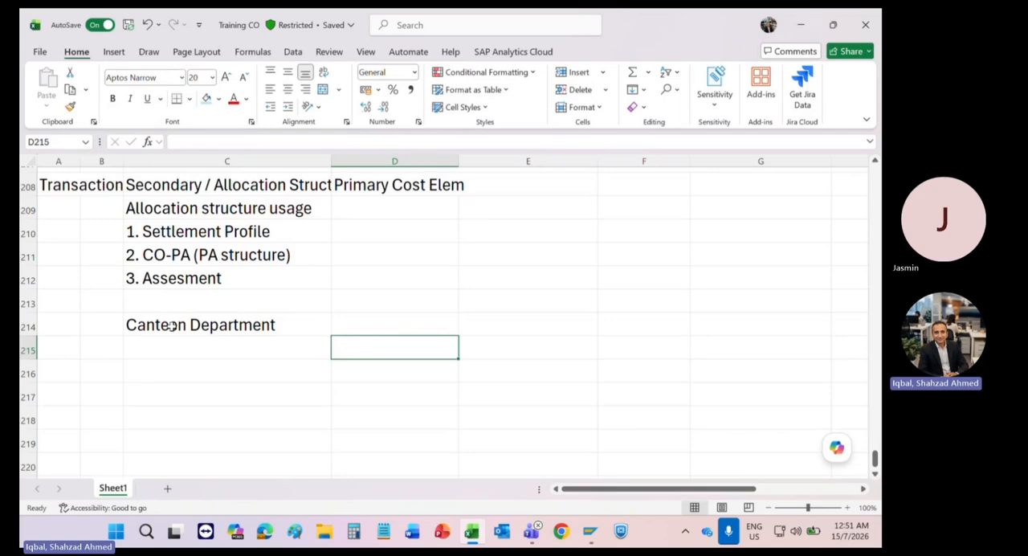
type("P")
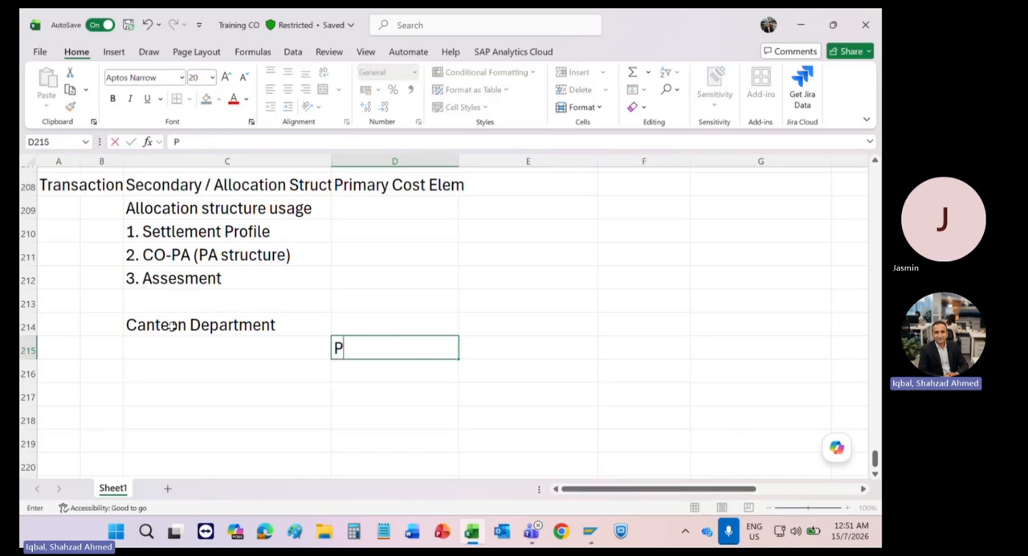
type("roduction")
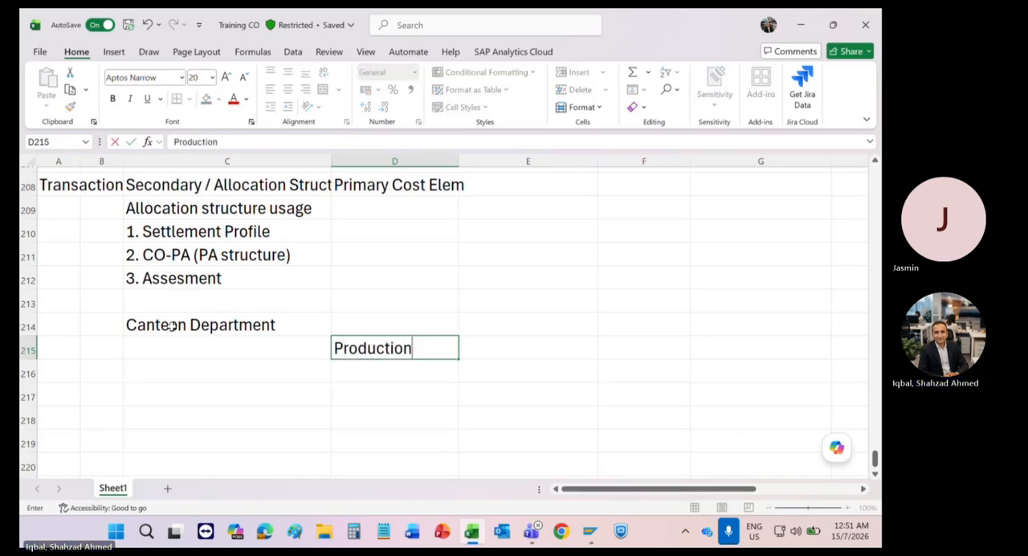
key("Return")
type("Assembly")
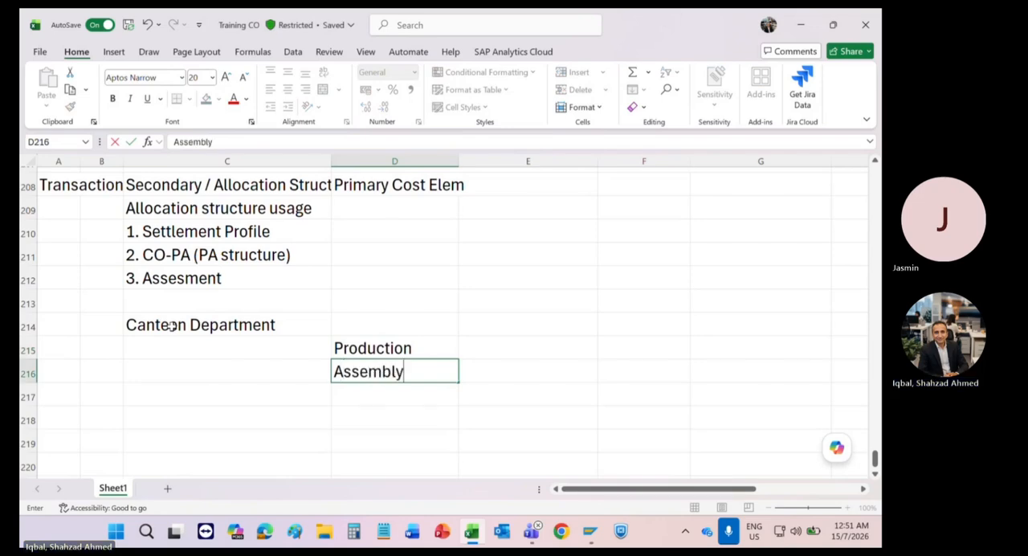
key("Return")
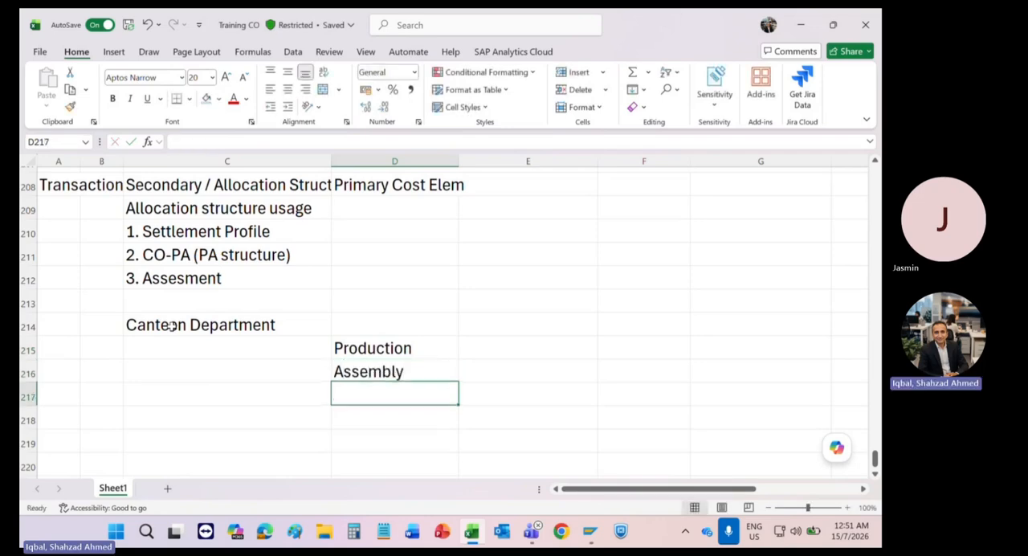
type("Admin D")
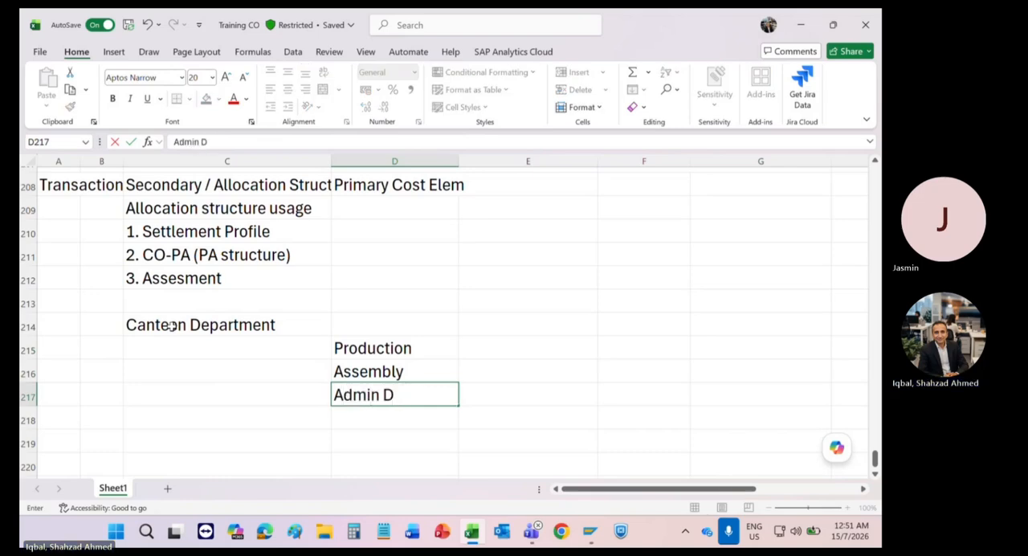
type("epar")
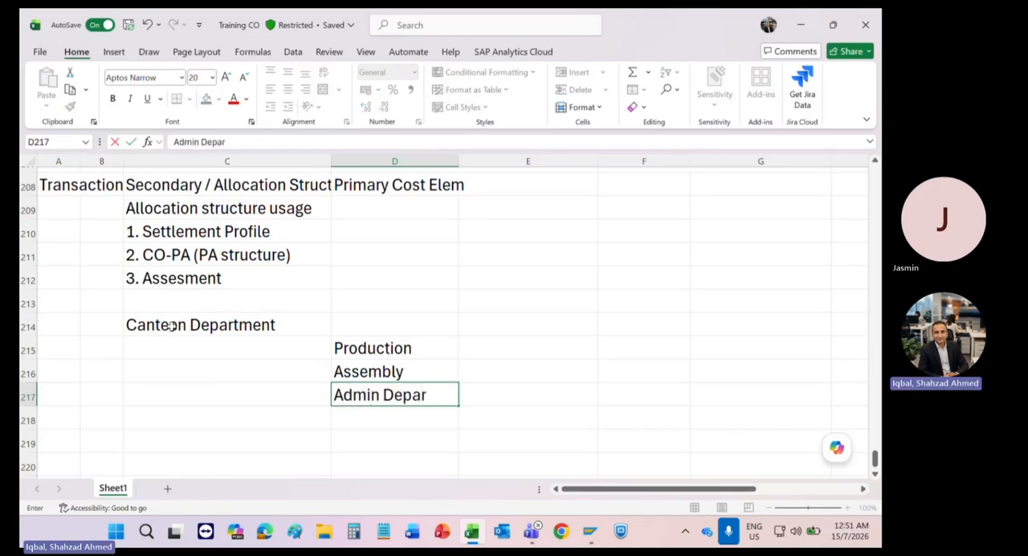
type("tmn")
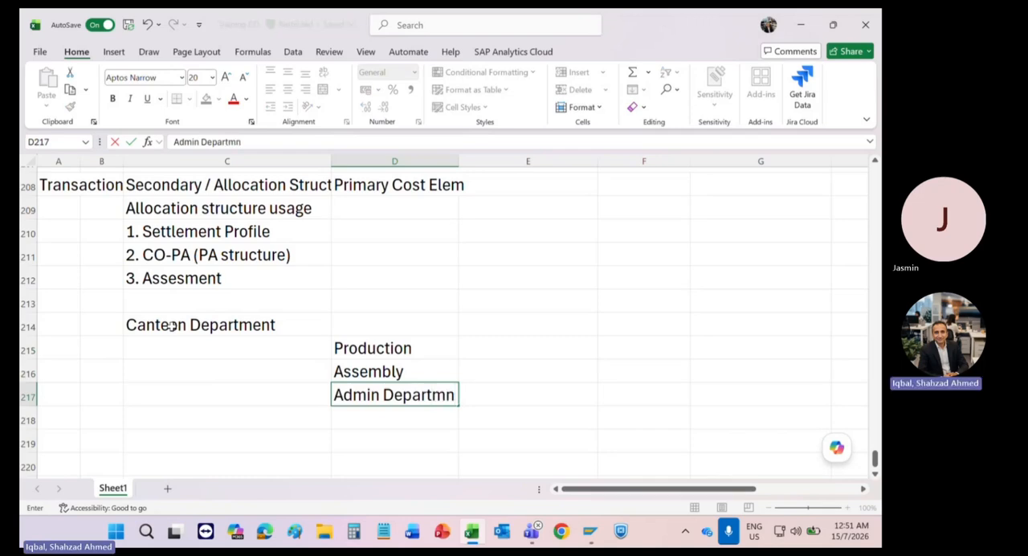
key("Return")
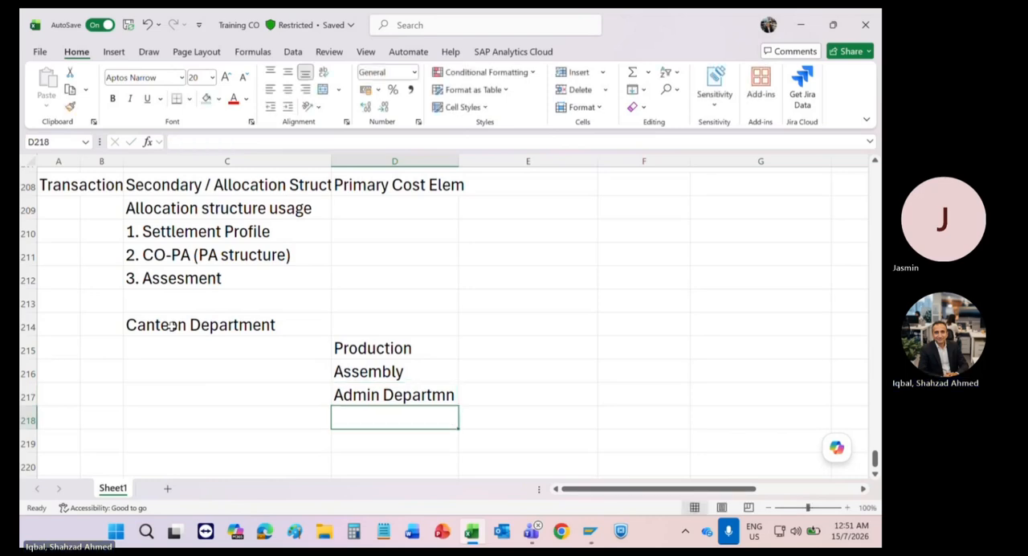
Step: Enter the label "Cost of Canteen" in C215 beneath the Canteen Department heading
key("Left")
key("Left")
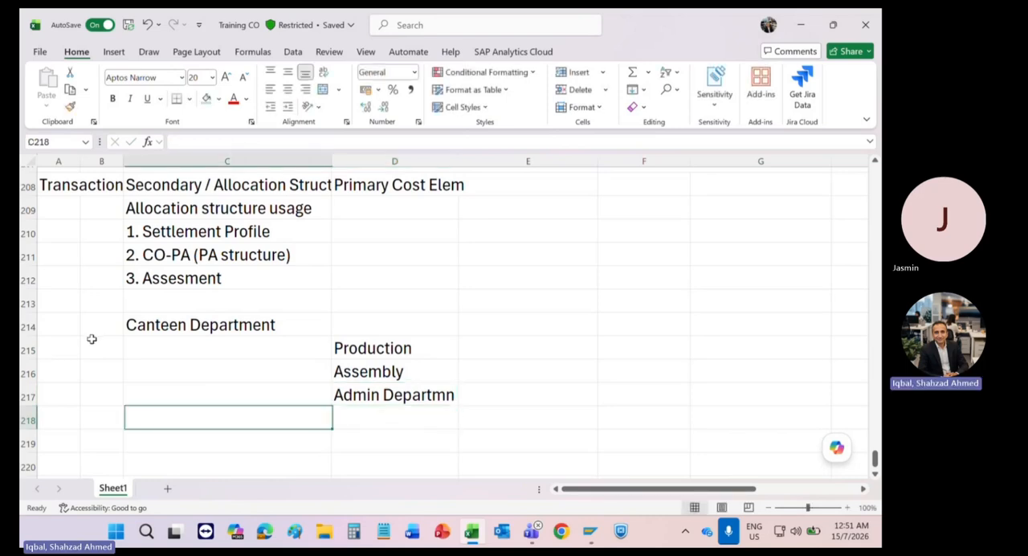
key("Up")
key("Up")
key("Up")
key("Right")
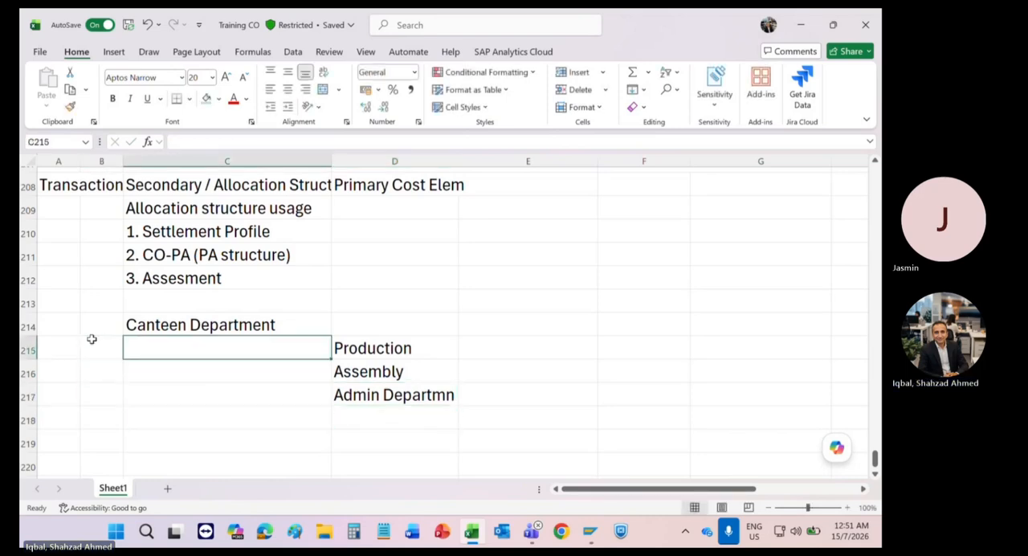
type("Cos")
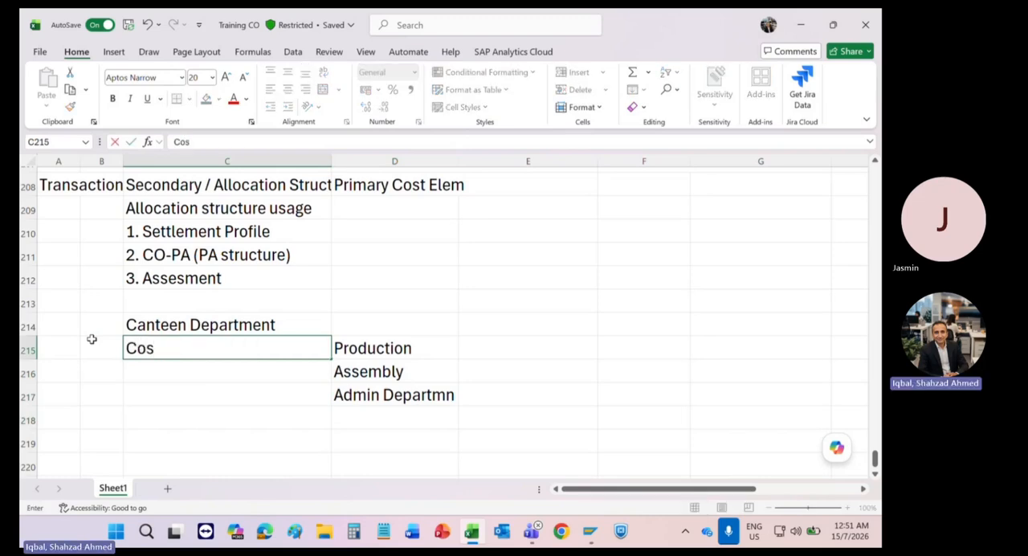
type("t of Canteen")
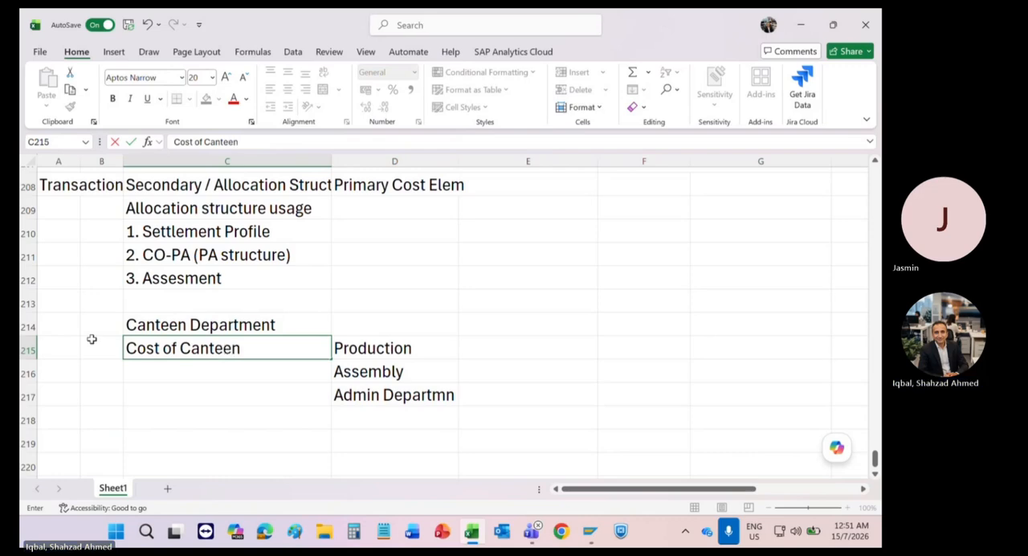
key("Return")
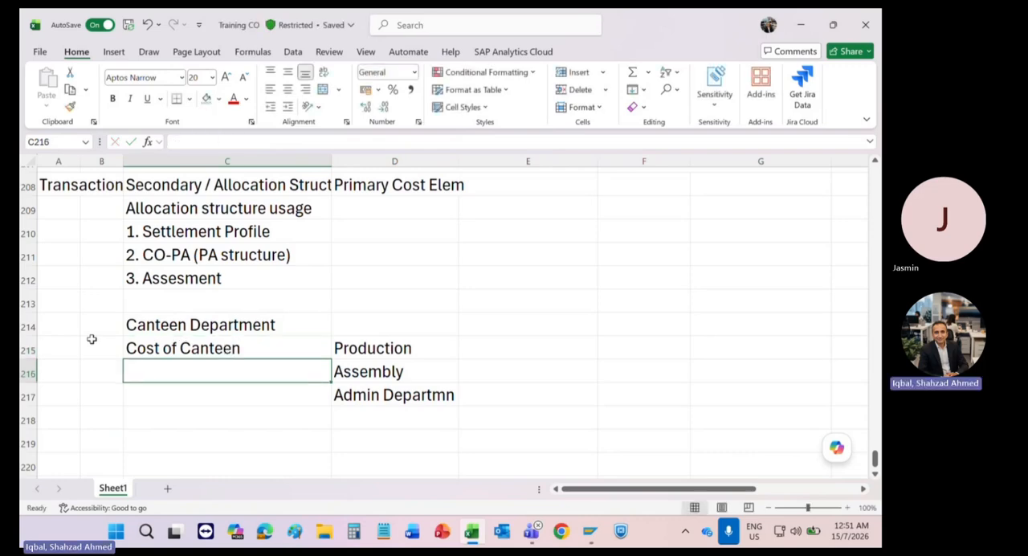
Step: Enter the heading "Fixed %" in E214 above the column beside the receiving departments
key("Up")
key("Right")
key("Right")
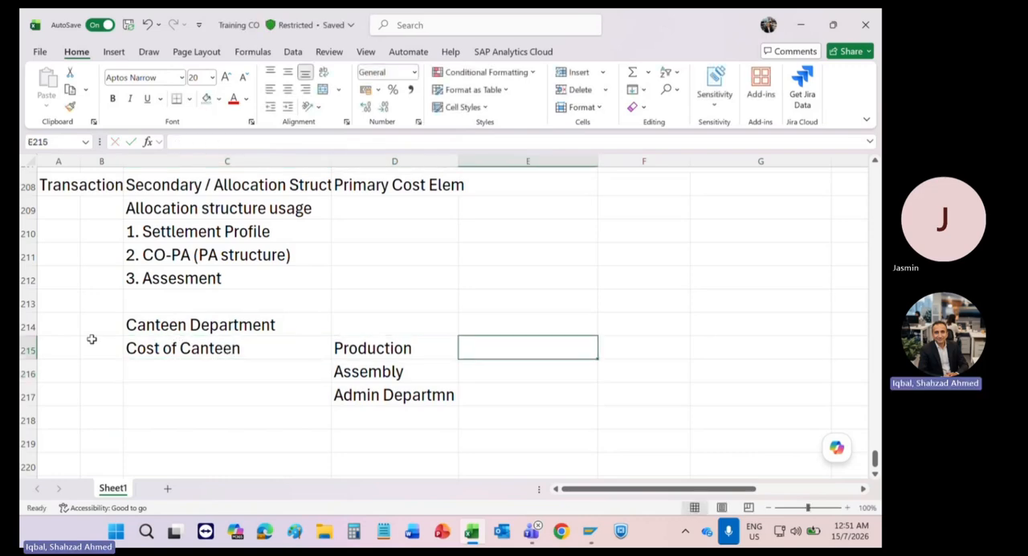
key("Up")
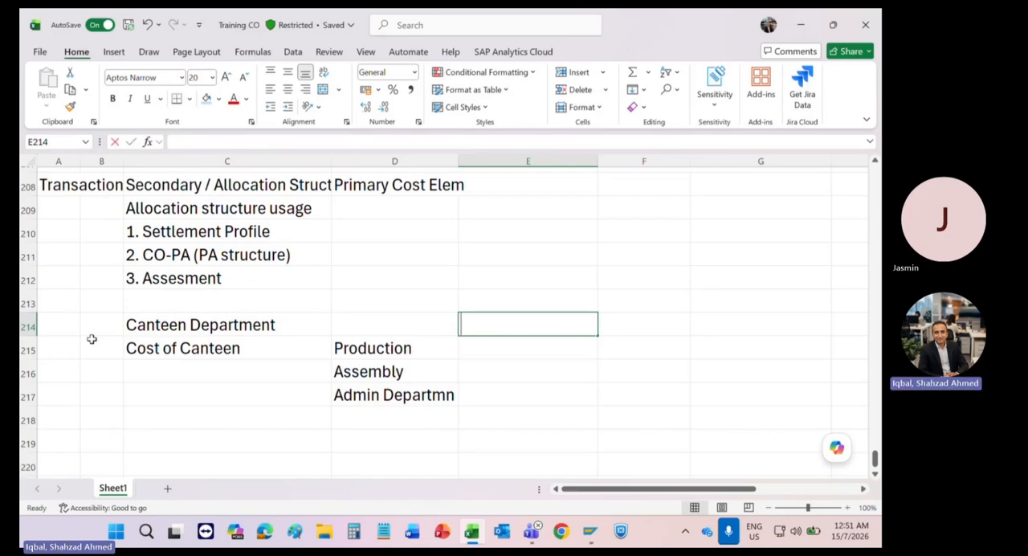
type("Fixed %")
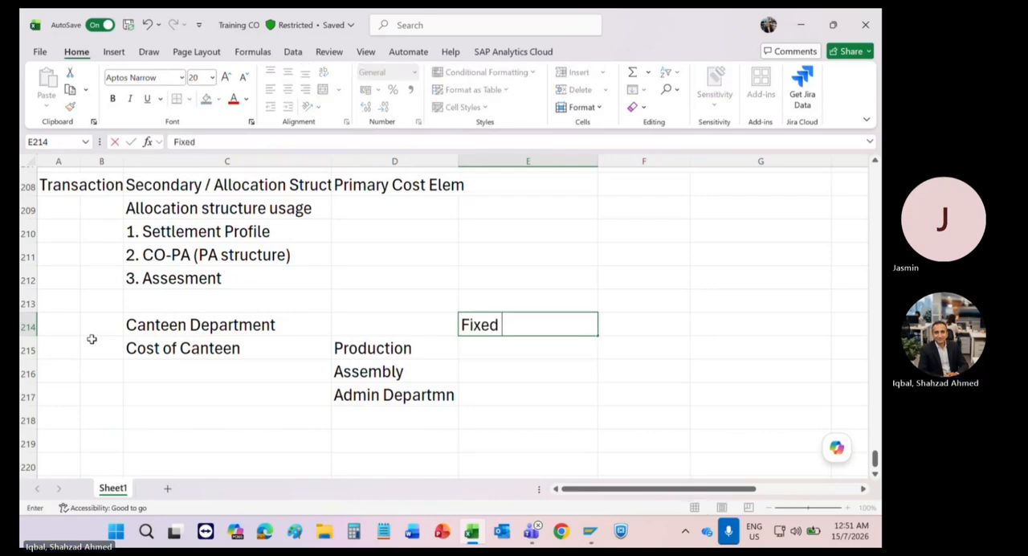
key("Return")
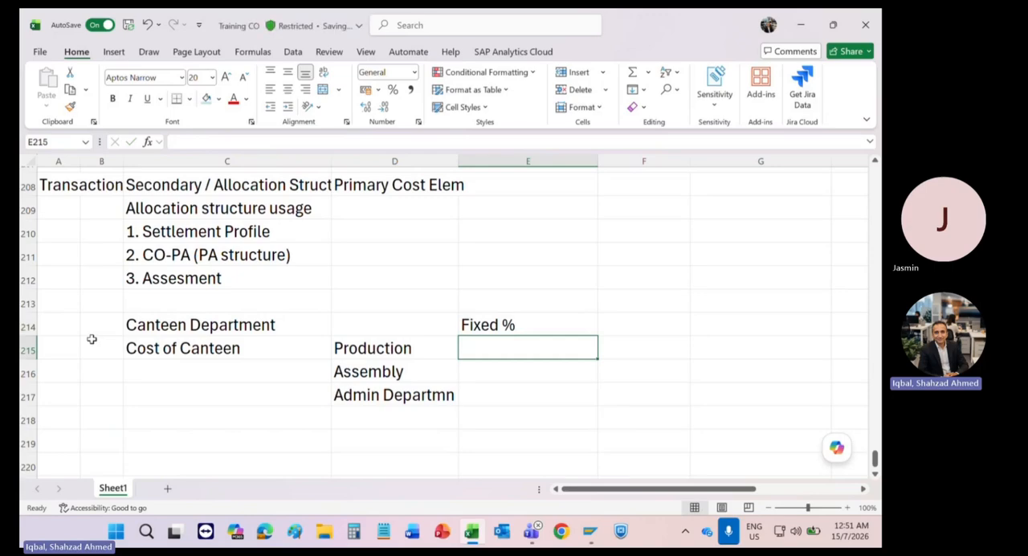
Step: Enter the fixed percentages 40% for Production, 10% for Assembly and 50% for the admin department in E215:E217
type("40")
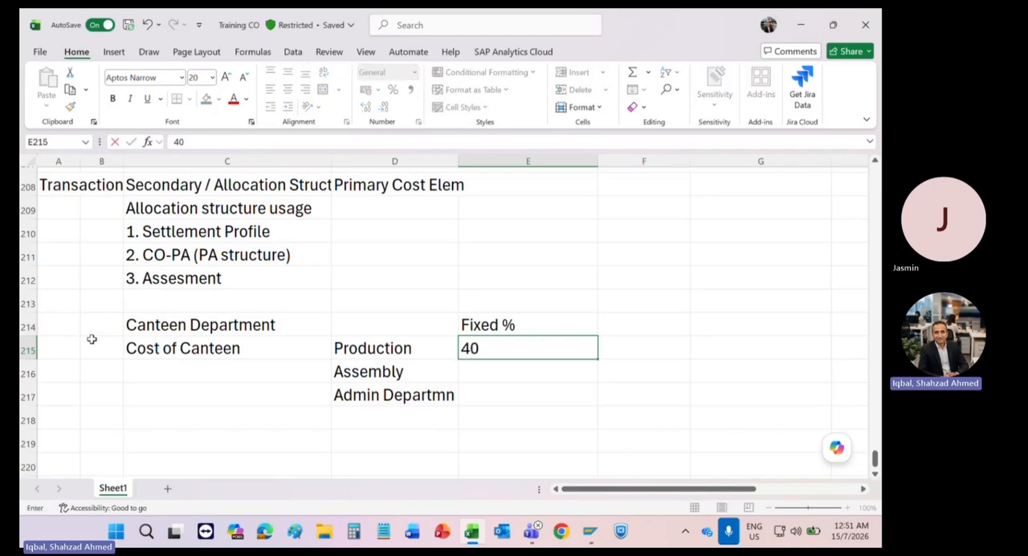
type("%")
key("Return")
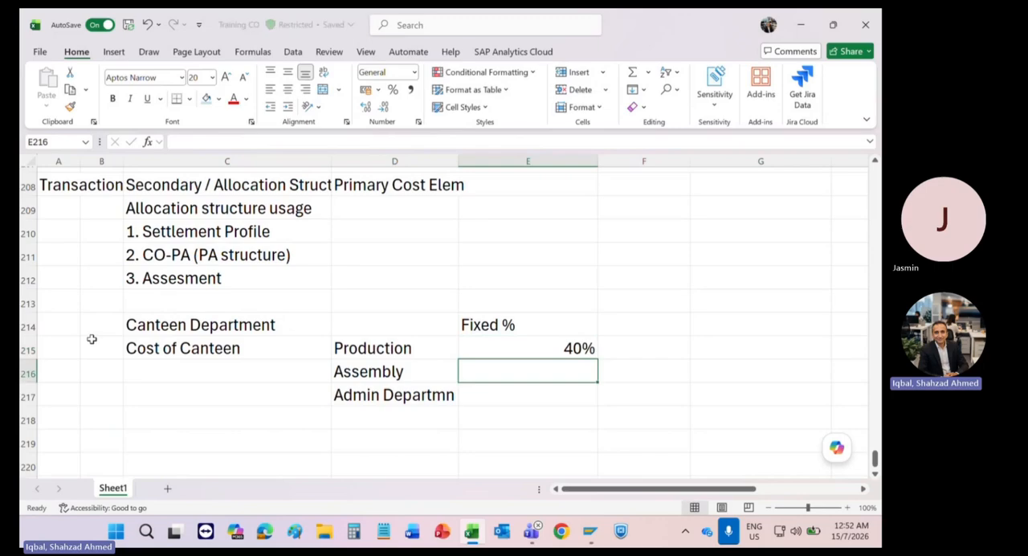
type("1")
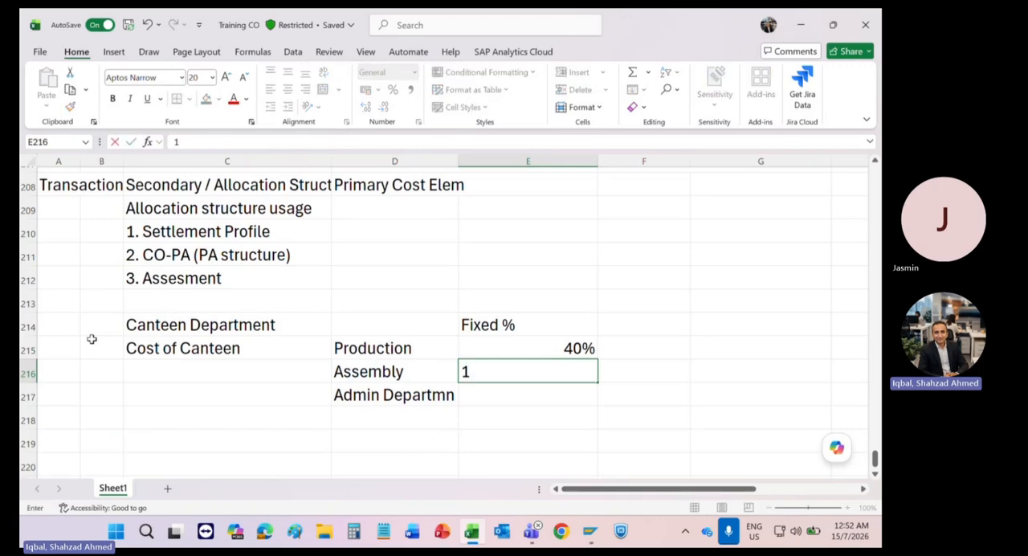
type("0%")
key("Return")
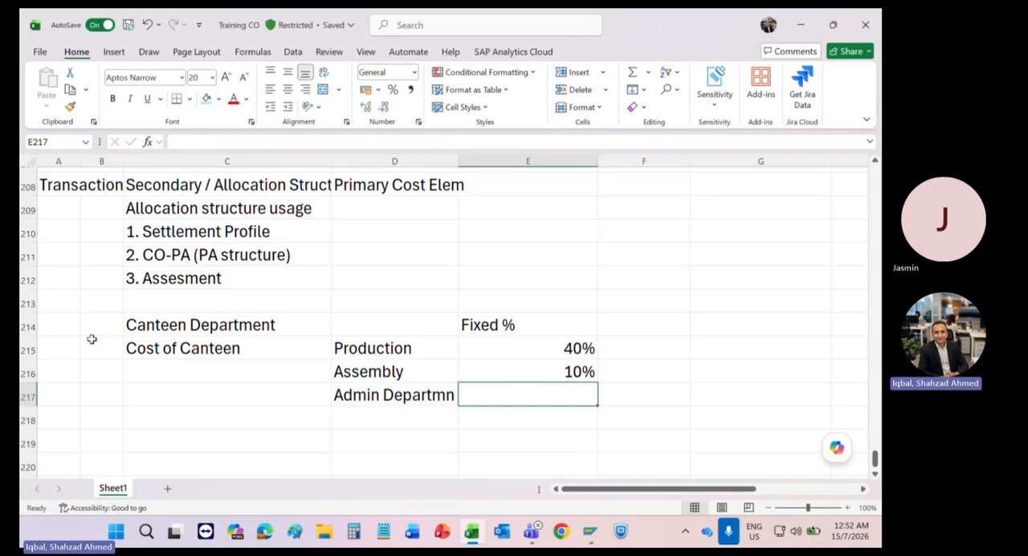
type("50%")
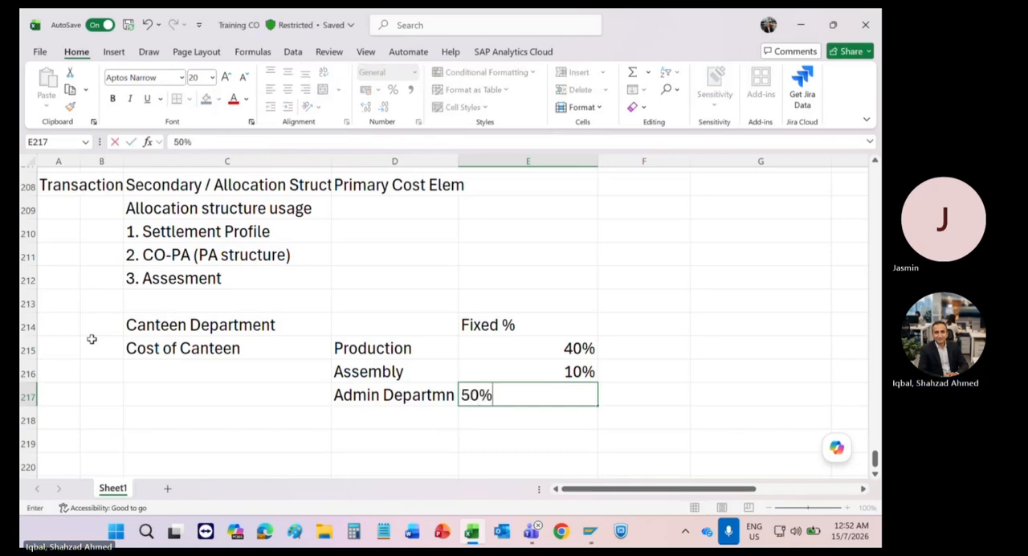
key("Return")
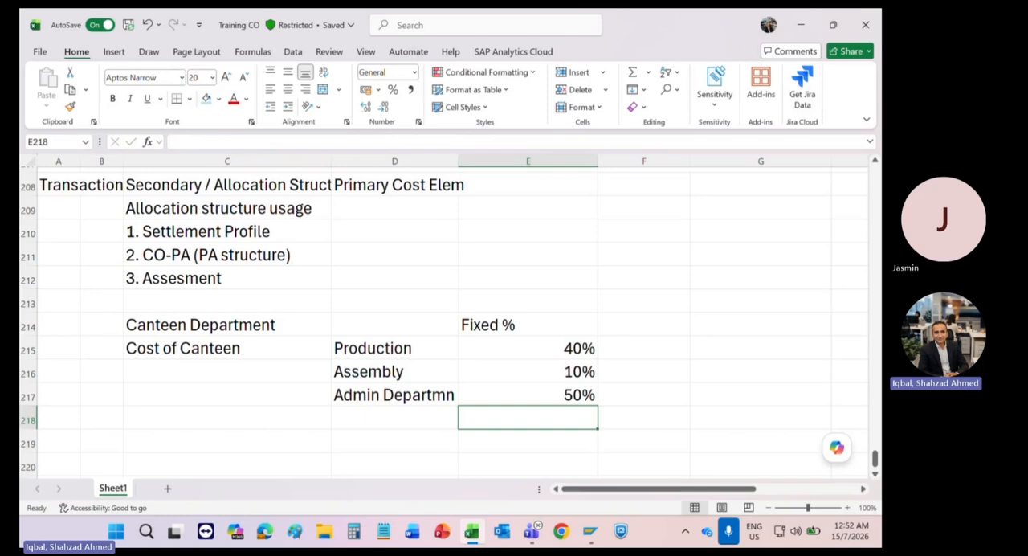
Step: Enter 10000 in C217 as the canteen cost amount
left_click(136, 395)
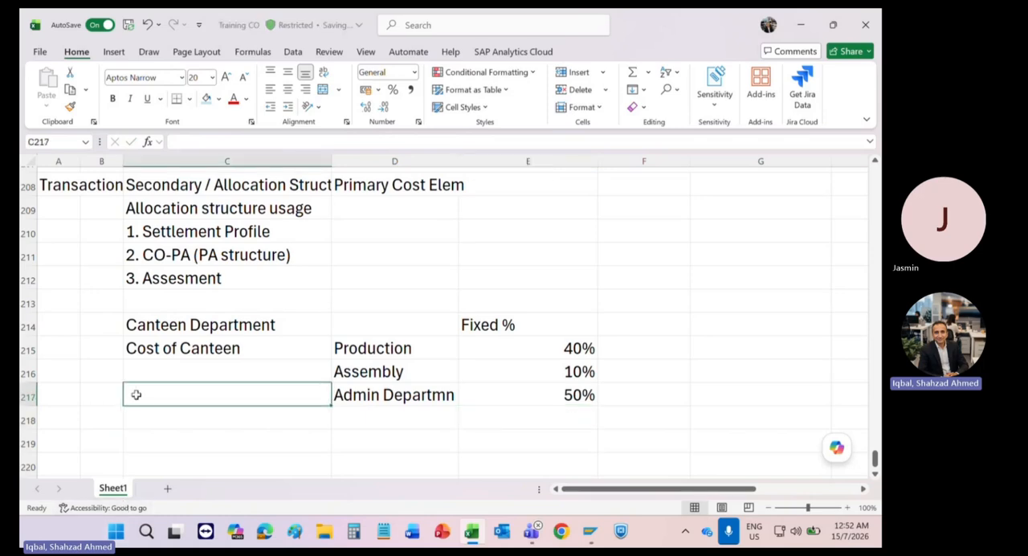
type("10000")
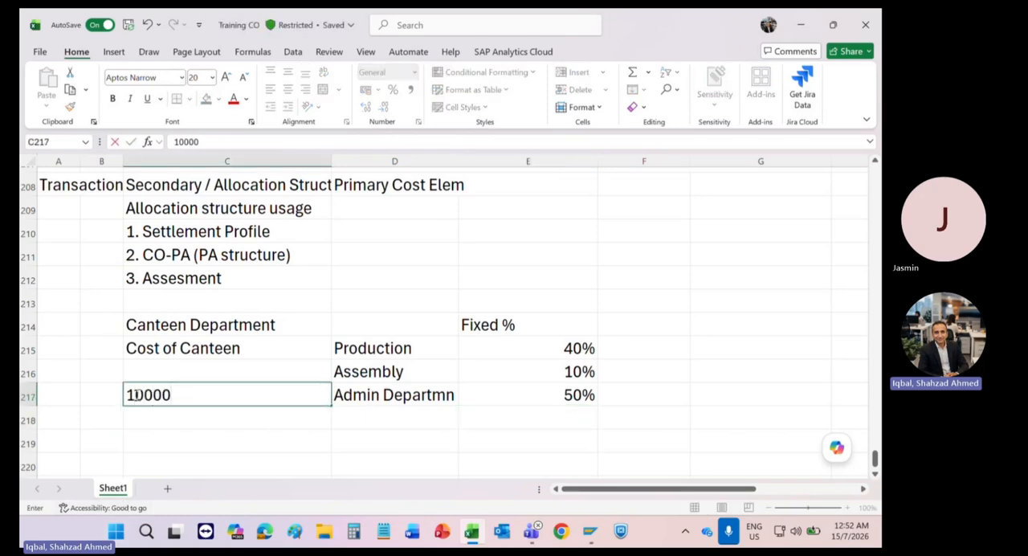
key("Return")
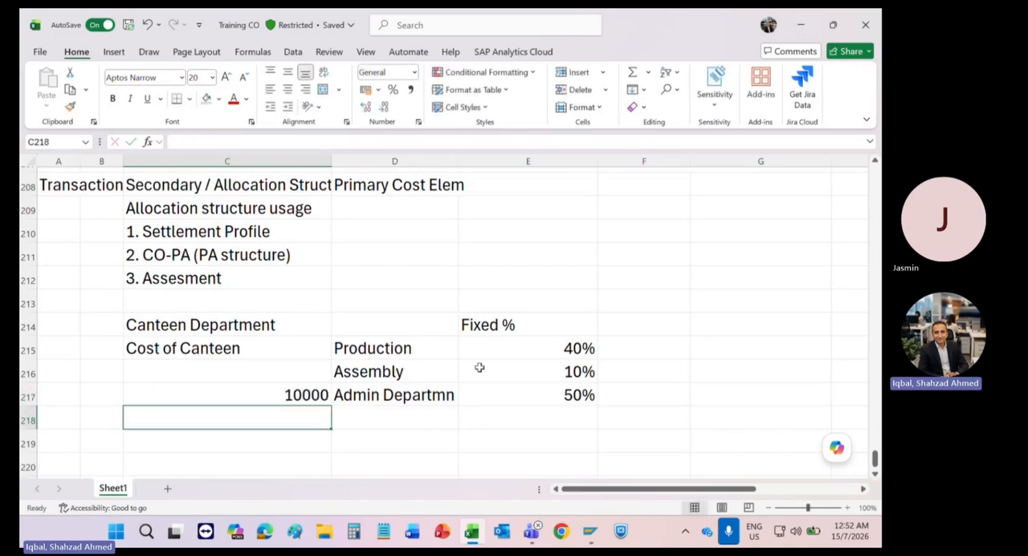
Step: Enter the allocated amounts 4000 for Production, 1000 for Assembly and 5000 for the admin department in F215:F217
left_click(613, 342)
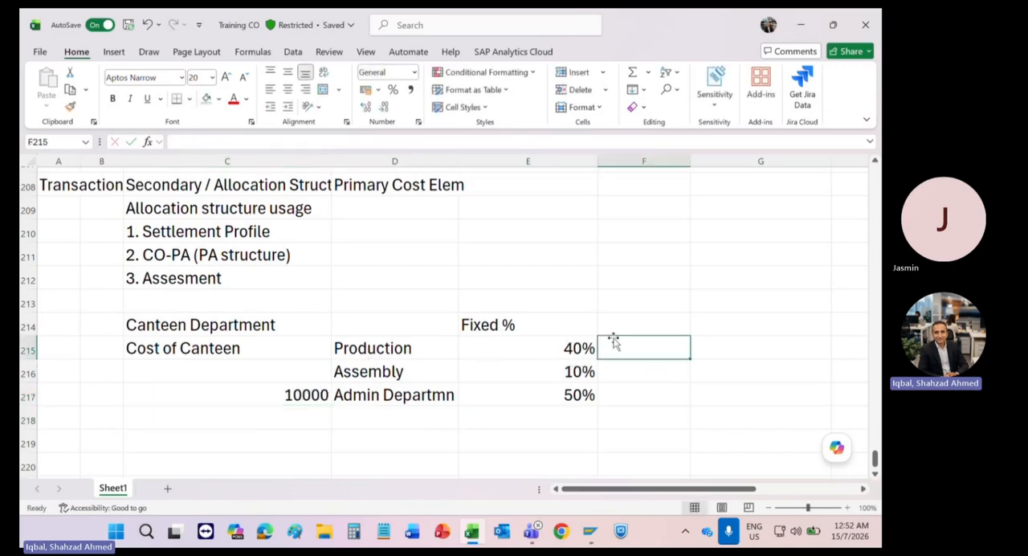
type("4000")
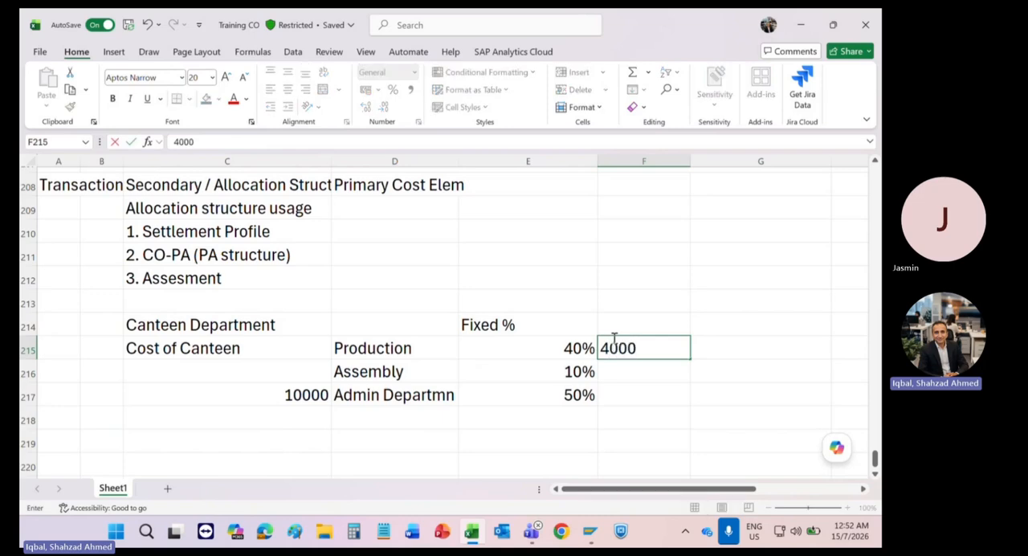
key("Return")
type("1000")
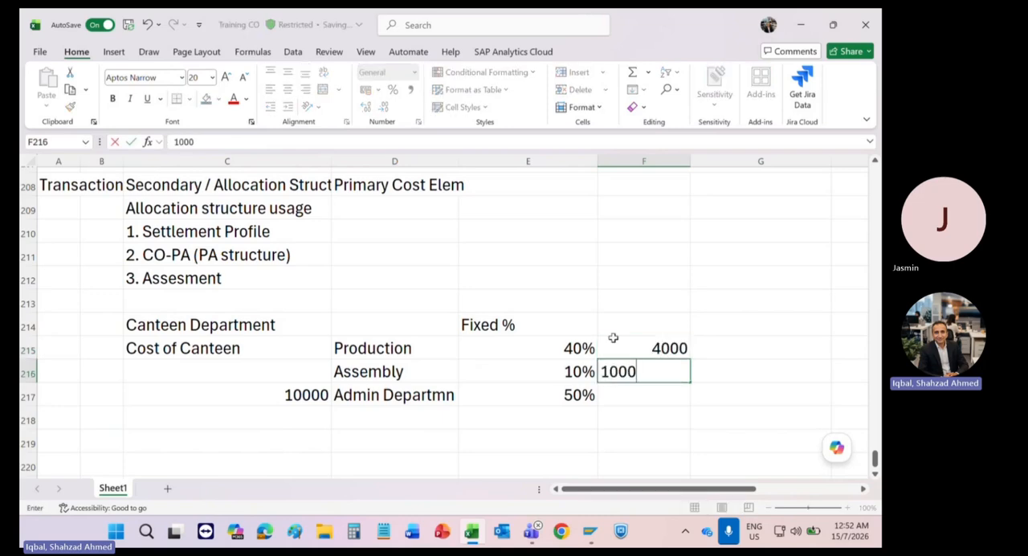
key("Return")
type("6")
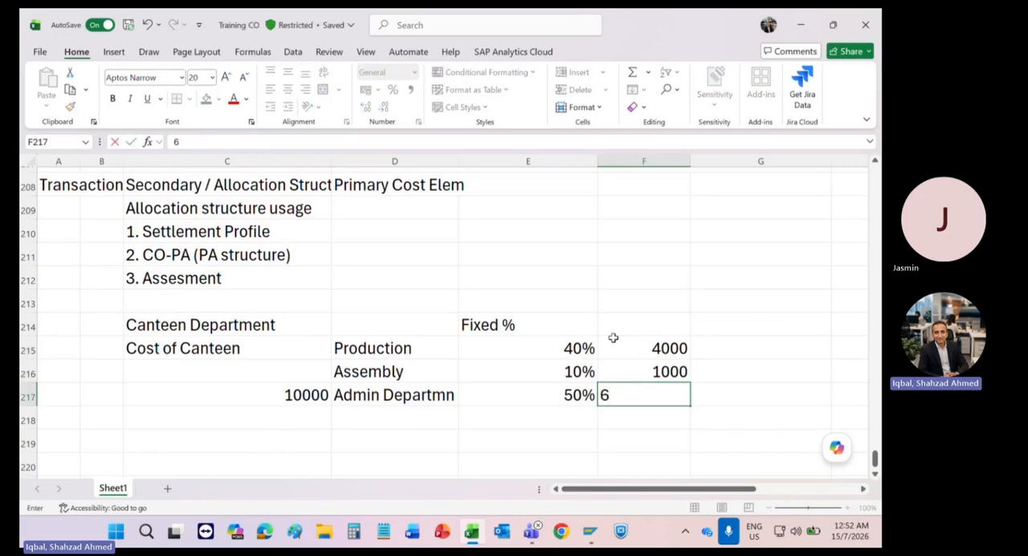
key("BackSpace")
type("59")
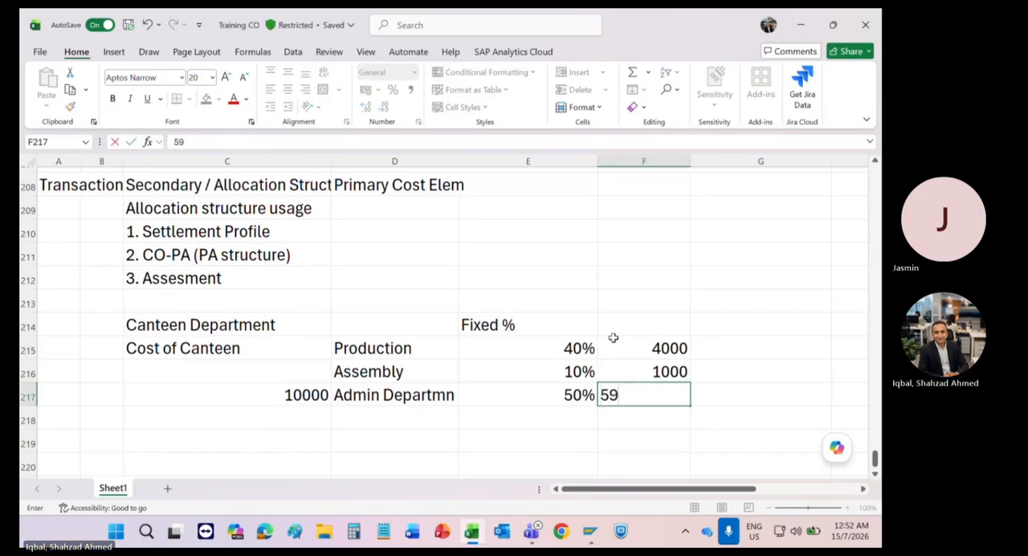
key("BackSpace")
type("000")
key("Return")
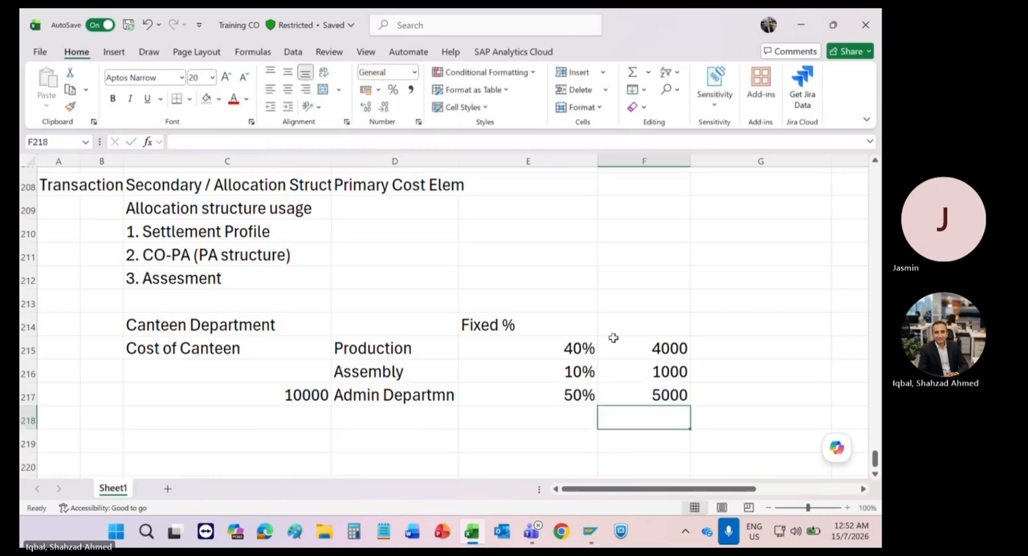
Step: Enter the heading "Fixed Amount" in G214 for a second allocation method
left_click(612, 337)
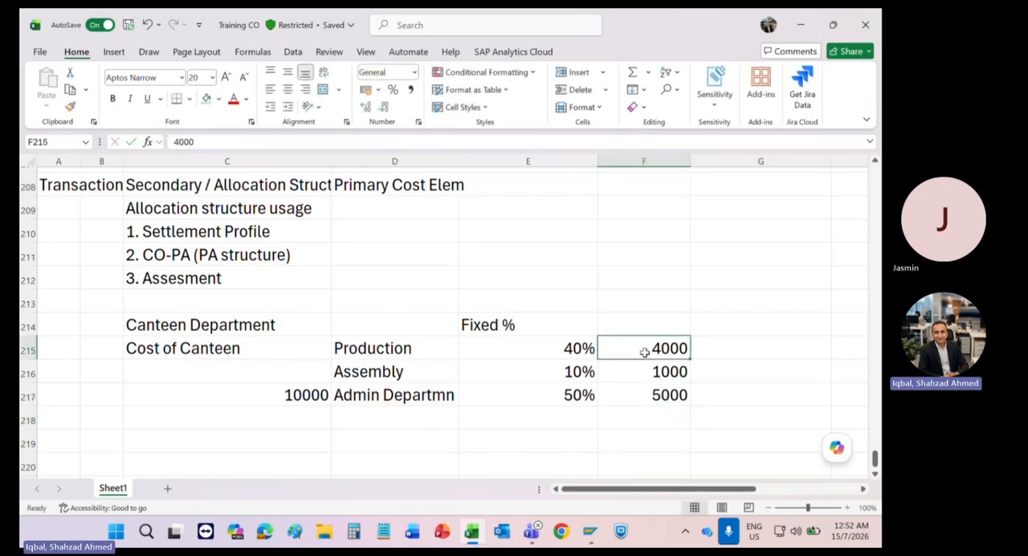
left_click_drag(644, 350, 362, 409)
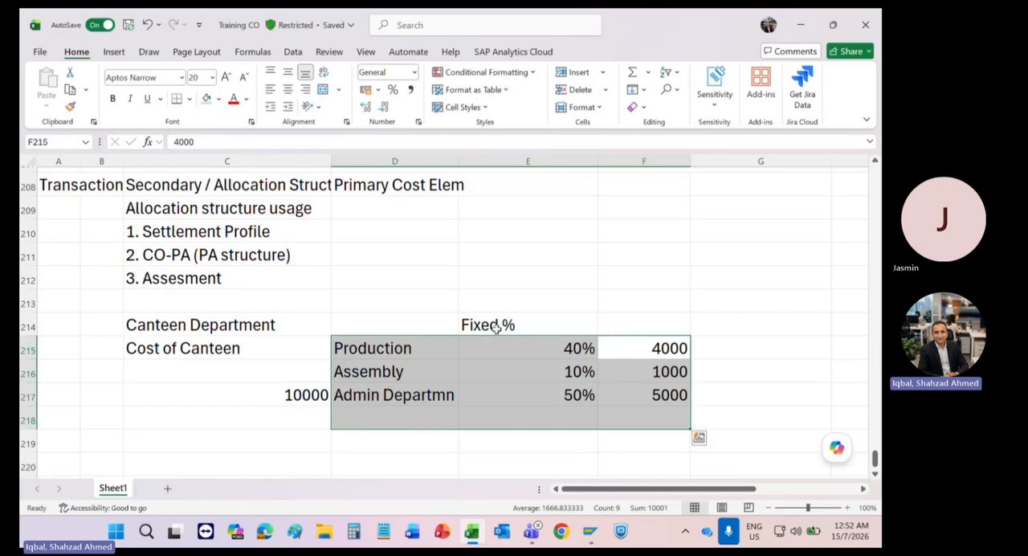
left_click(705, 326)
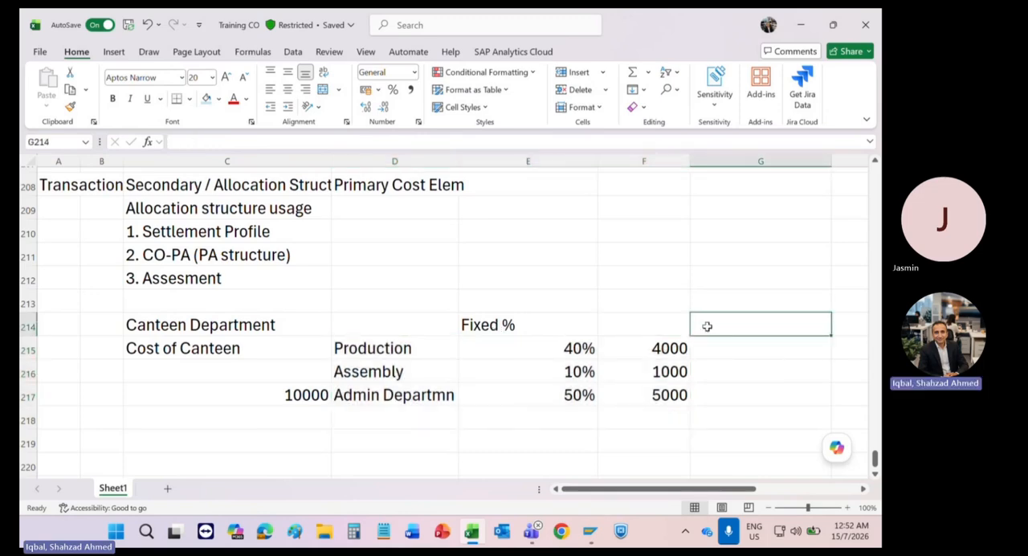
type("Fixed")
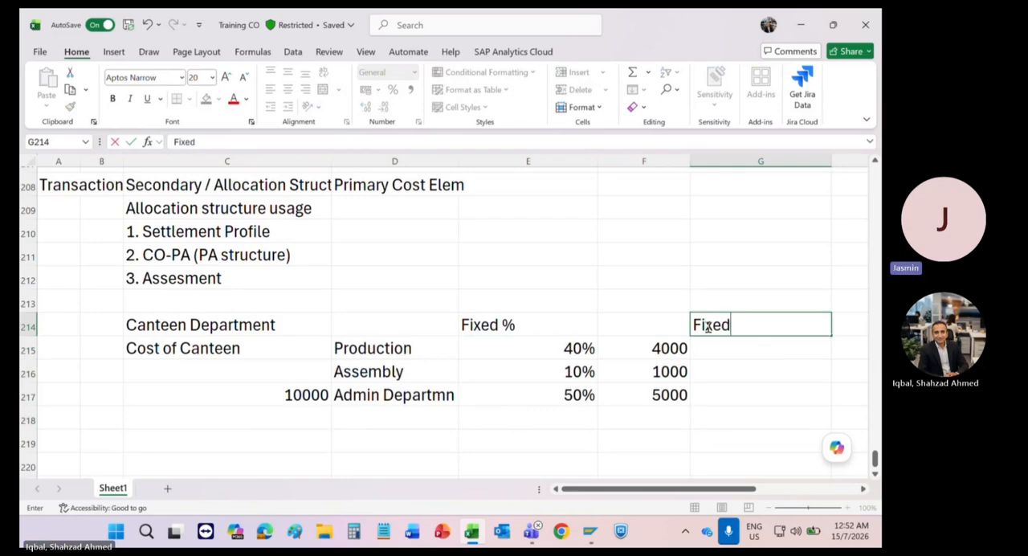
type(" Amount")
key("Return")
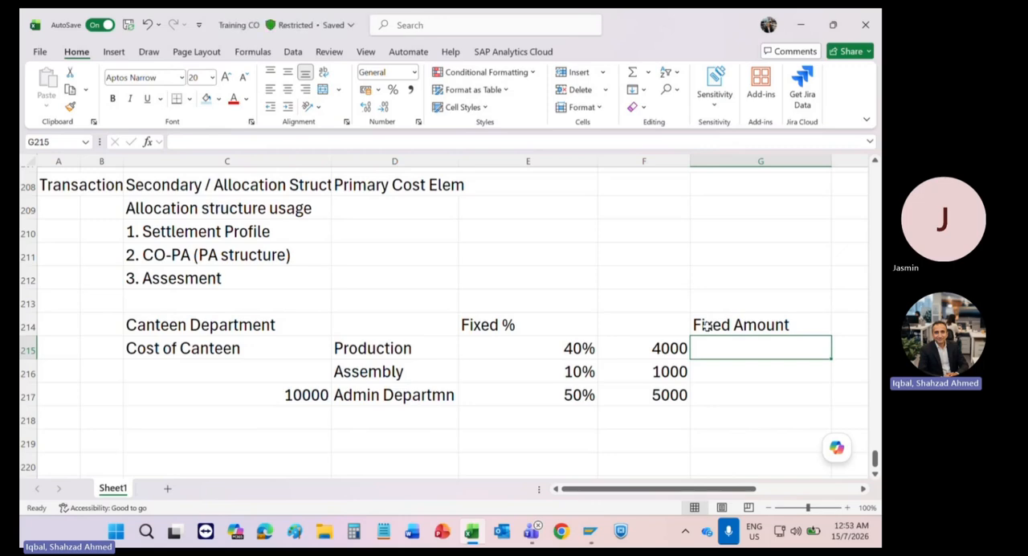
Step: Enter the fixed amounts 6000 for Production, 4000 for Assembly and 8000 for the admin department in G215:G217
type("2")
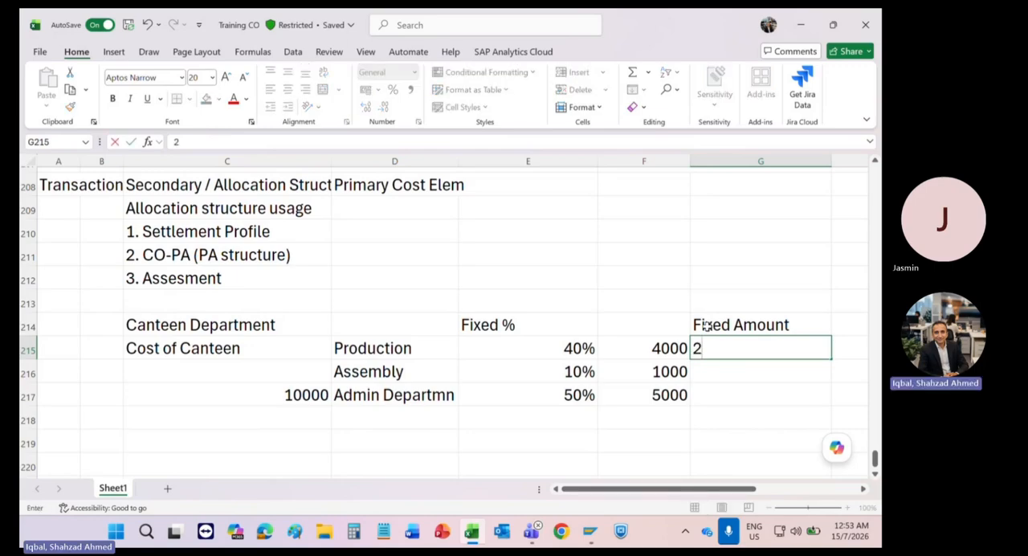
key("BackSpace")
type("6000")
key("Return")
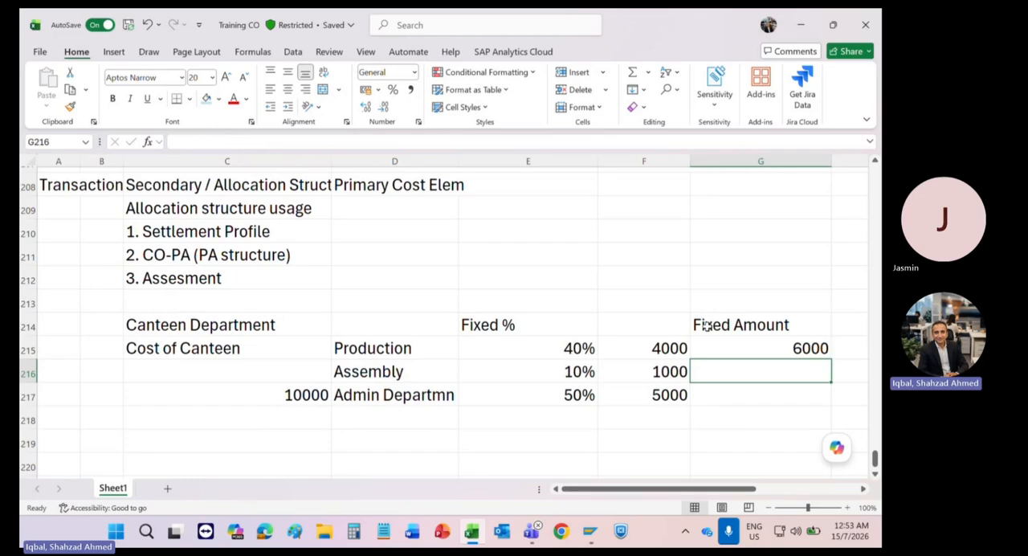
type("4000")
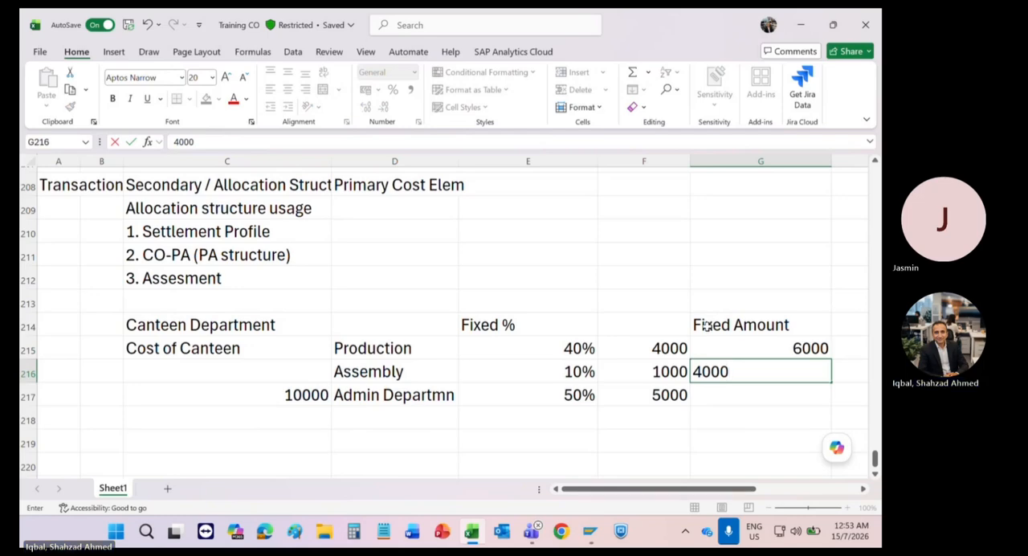
key("Return")
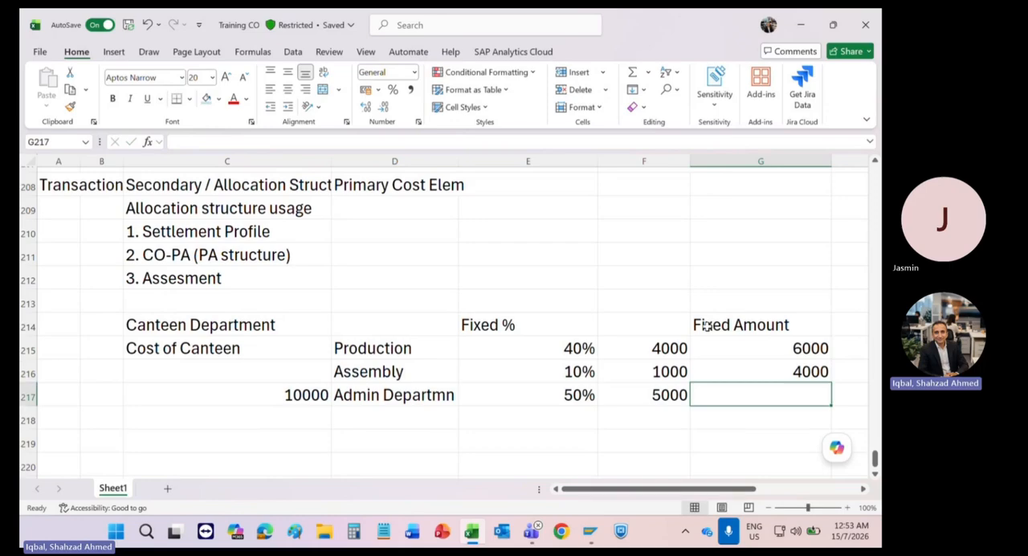
type("8000")
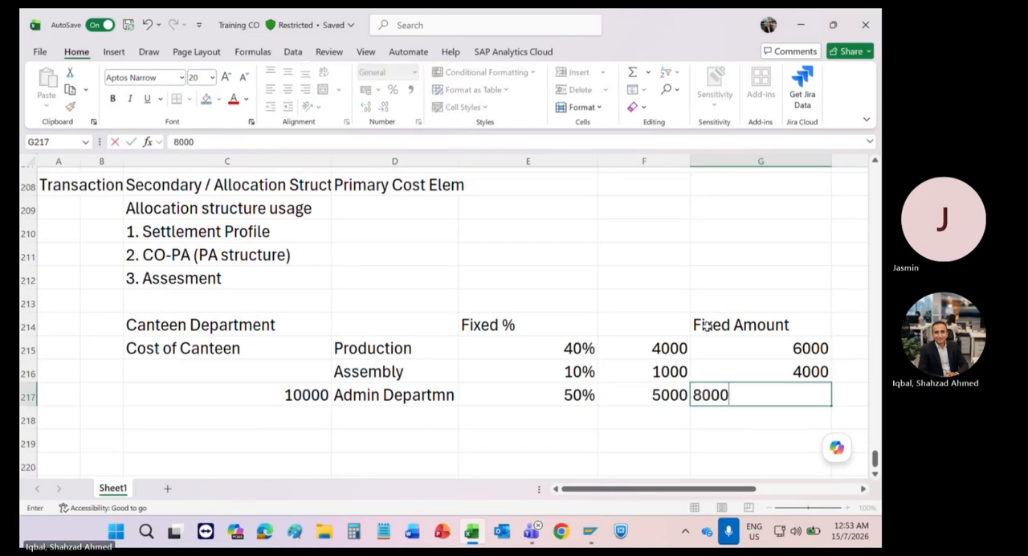
key("Return")
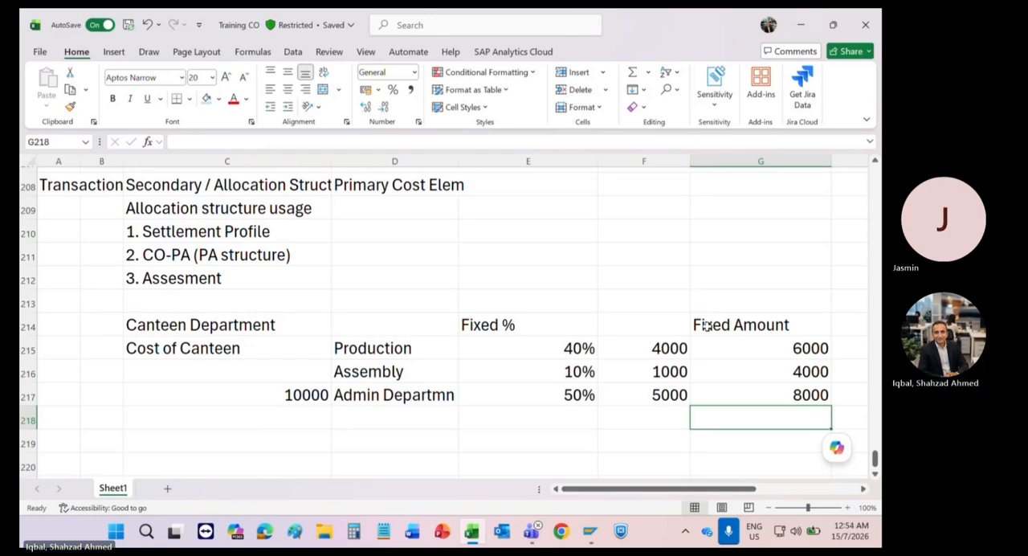
Step: Narrow columns E, F and G to make the canteen allocation table more compact
key("Up")
key("Up")
key("Up")
key("Up")
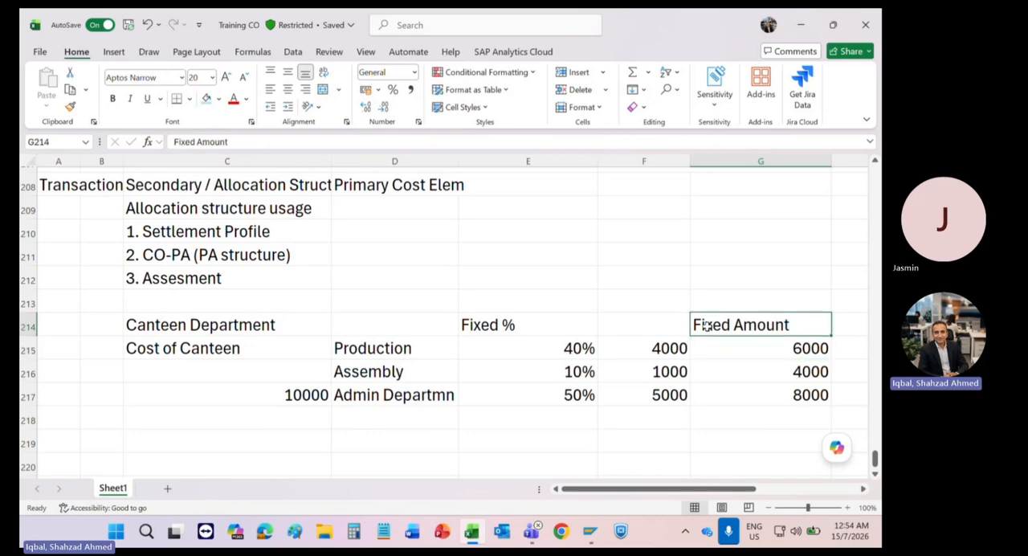
key("Right")
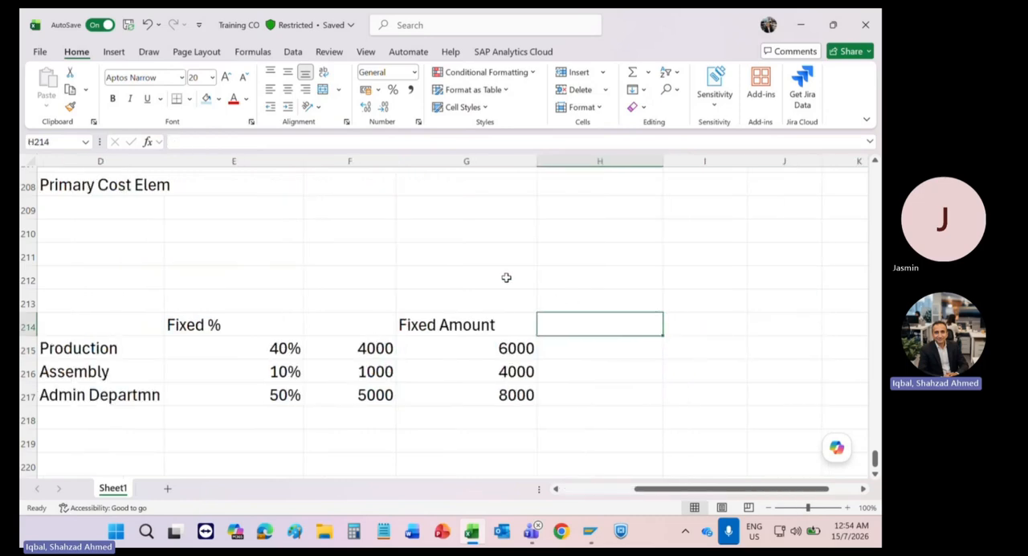
left_click_drag(534, 160, 479, 161)
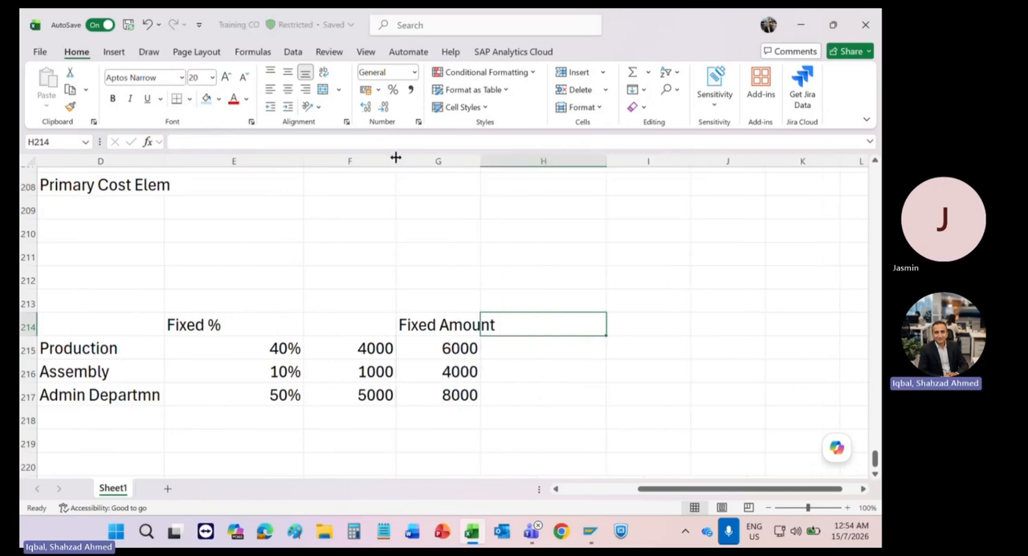
left_click_drag(395, 158, 276, 159)
key("Left")
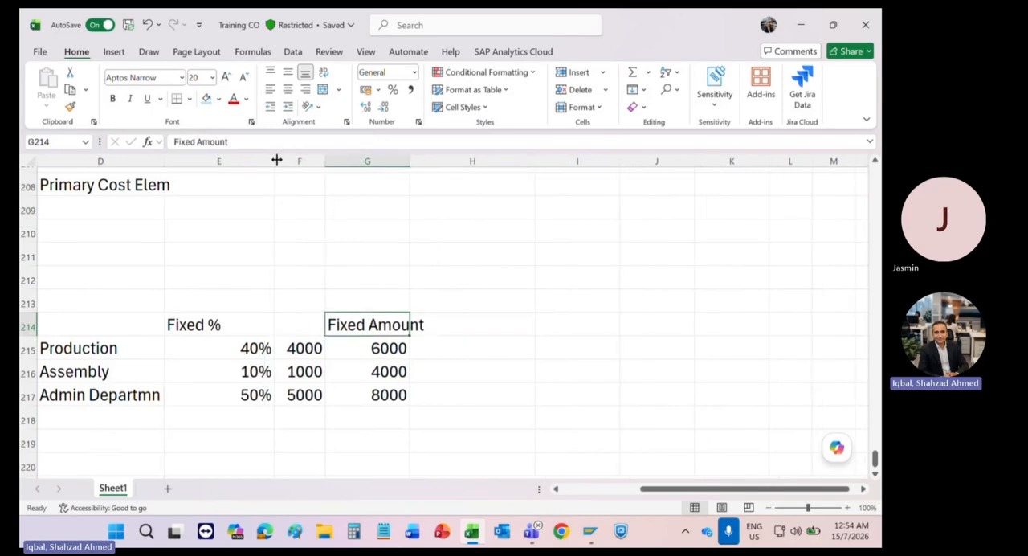
key("Home")
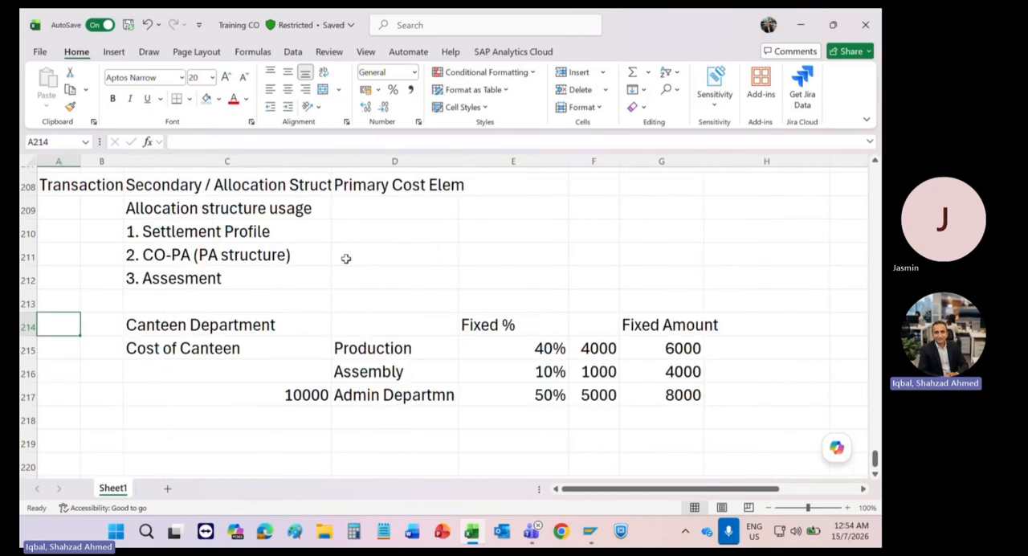
Step: Enter the heading "Employees" in H214 beside the Fixed Amount heading
left_click(371, 343)
left_click_drag(371, 343, 369, 395)
left_click(718, 328)
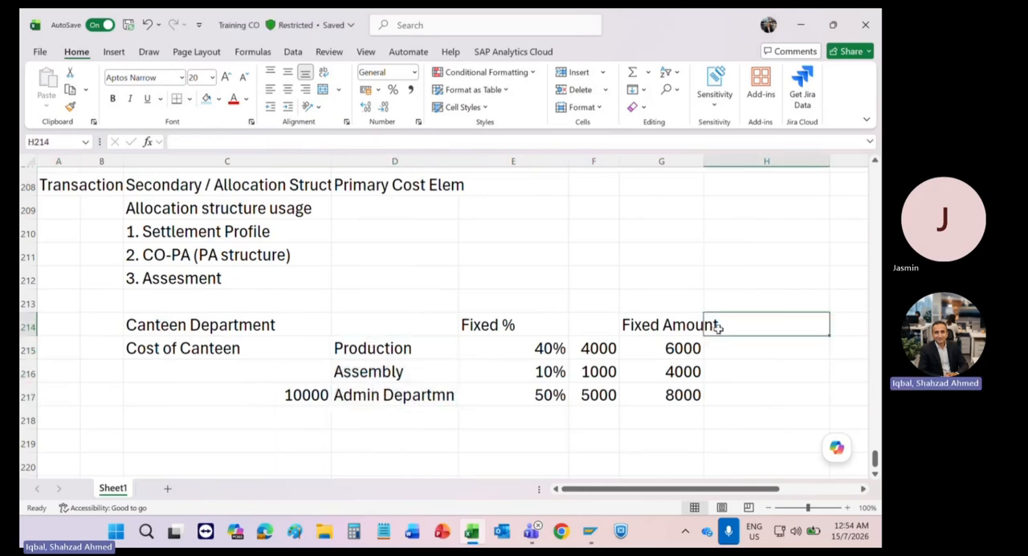
type("Emplo")
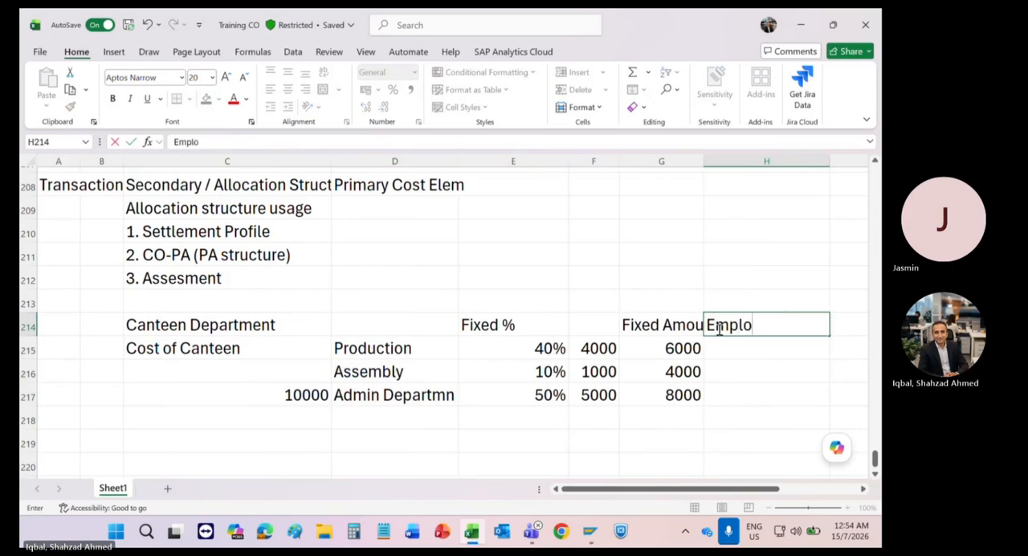
type("yees")
key("Return")
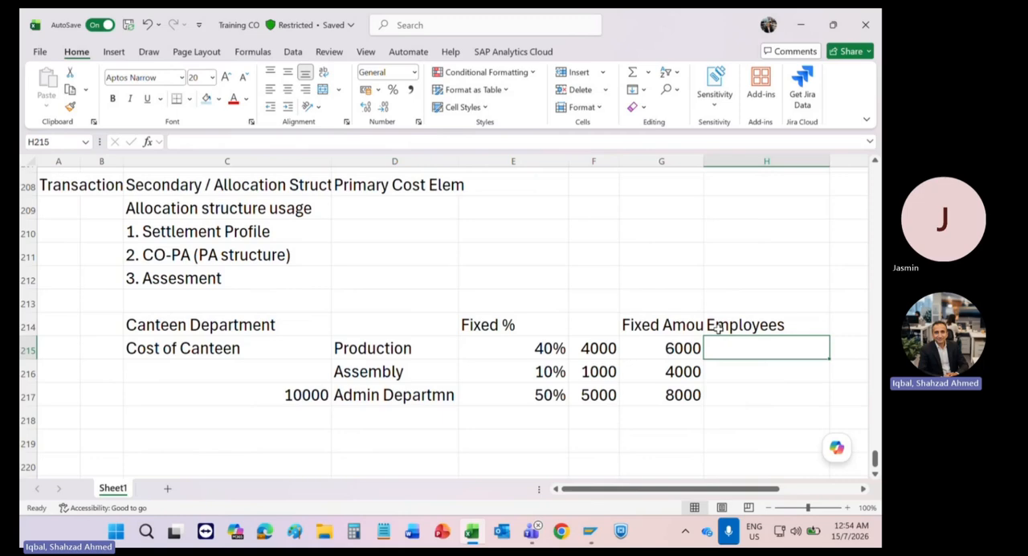
Step: Enter the employee counts 400 for Production, 100 for Assembly and 300 for the admin department in H215:H217
type("400")
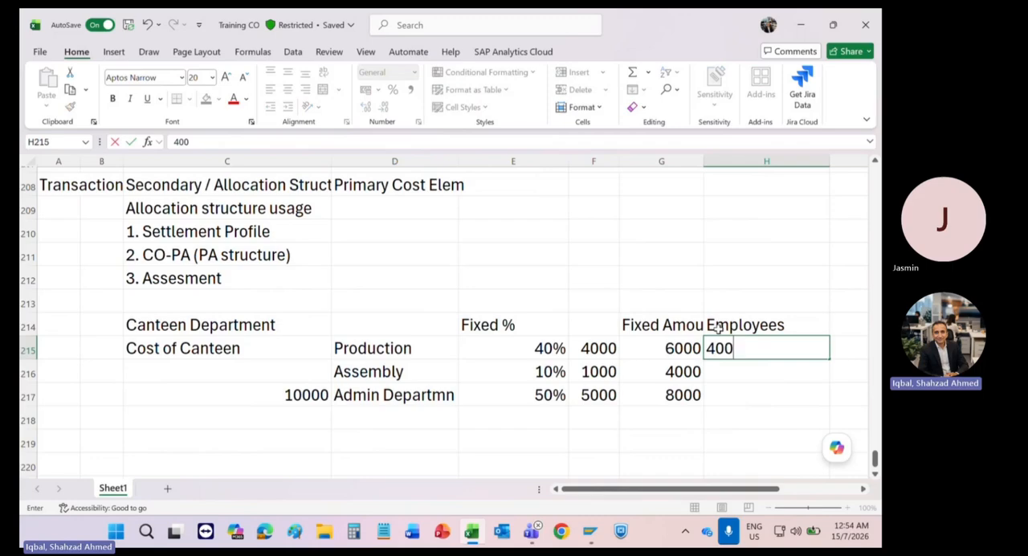
key("Return")
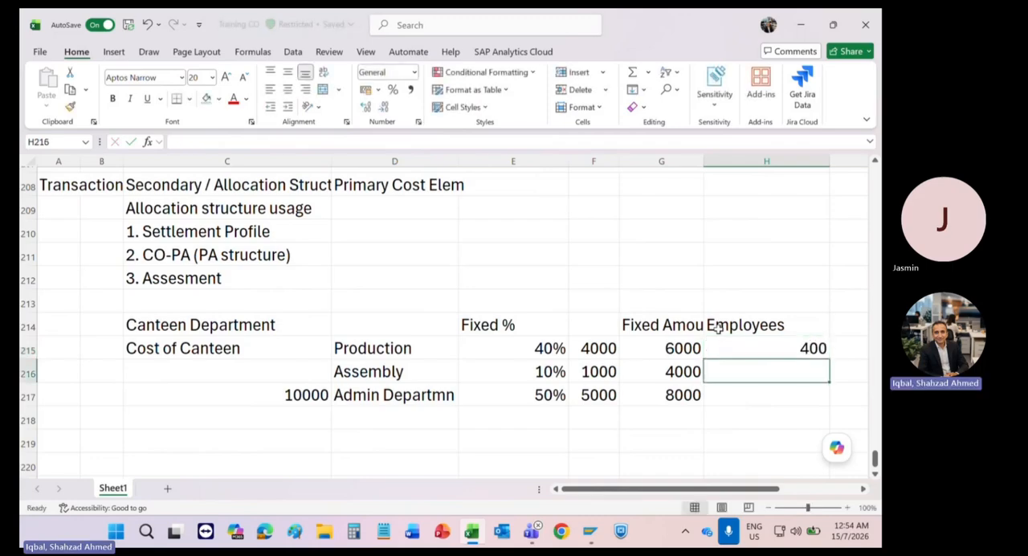
type("100")
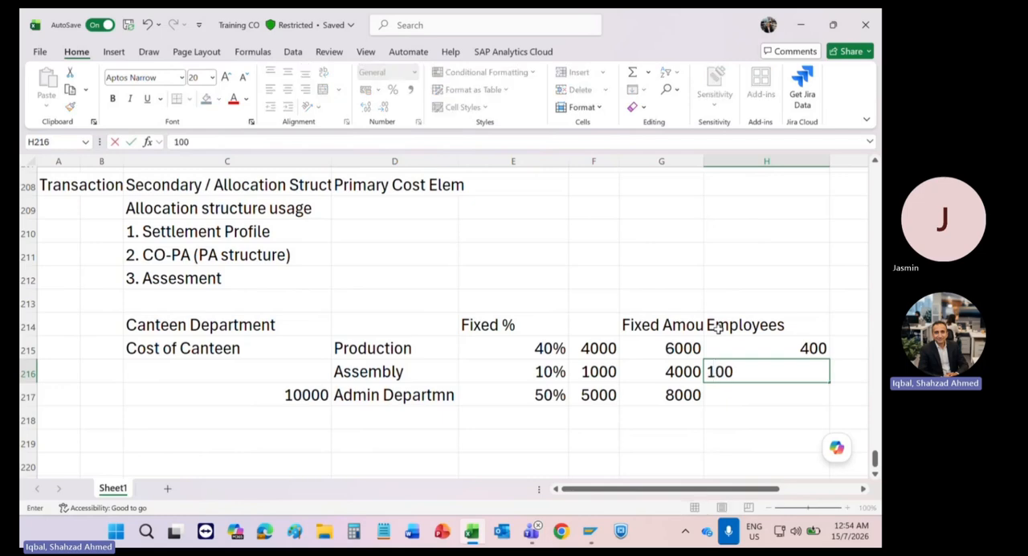
key("Return")
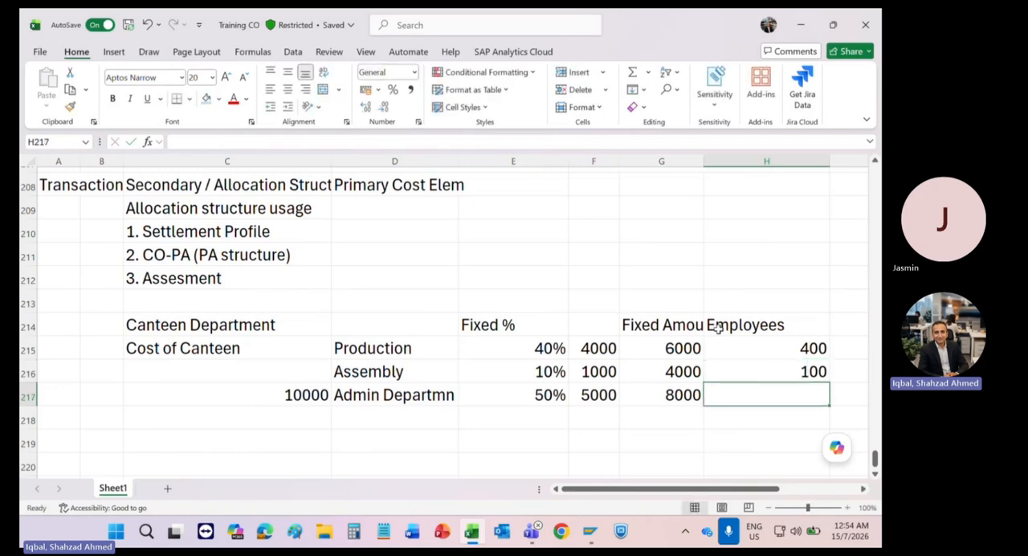
type("300")
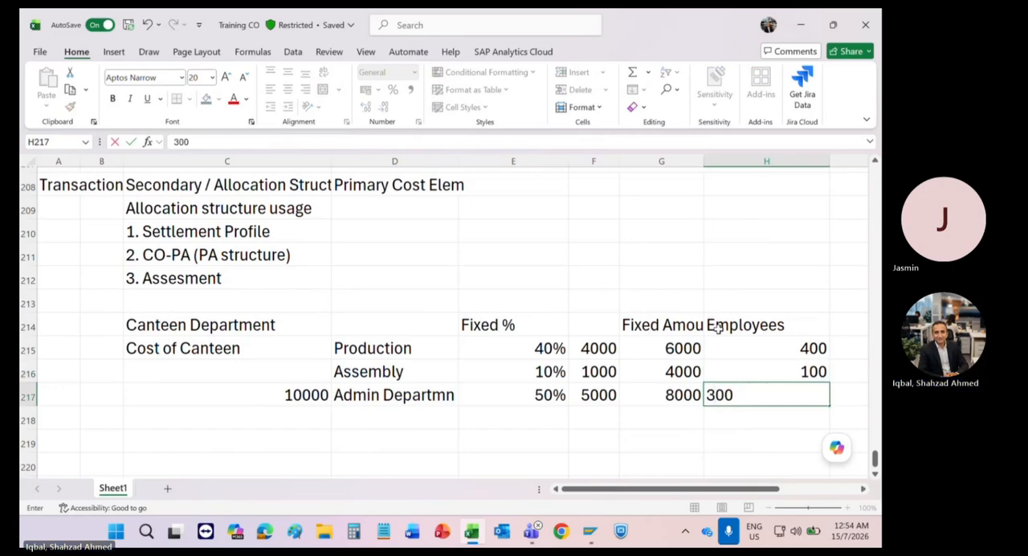
key("Return")
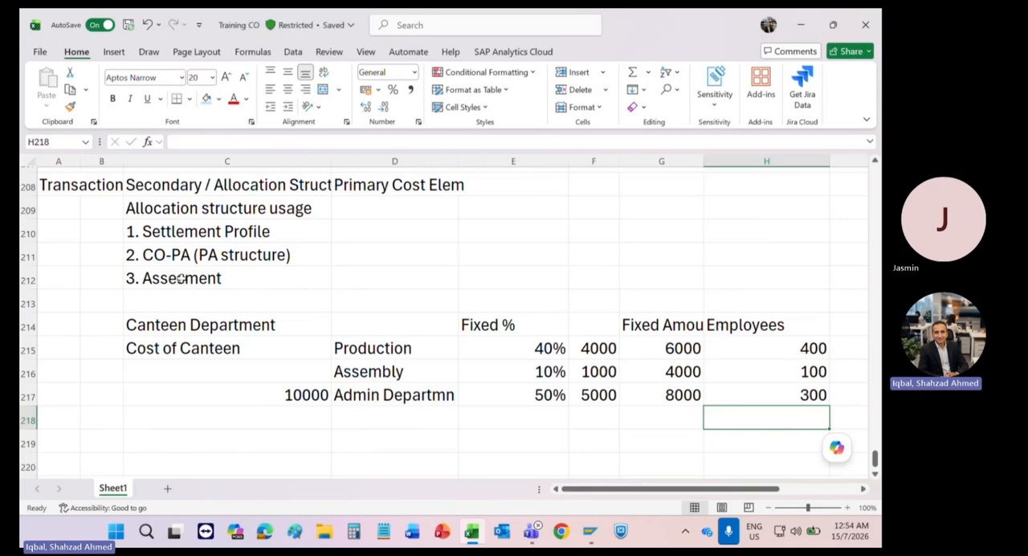
Step: Make the Canteen Department heading in C214 bold, and select the employee counts in H215:H217
left_click(159, 328)
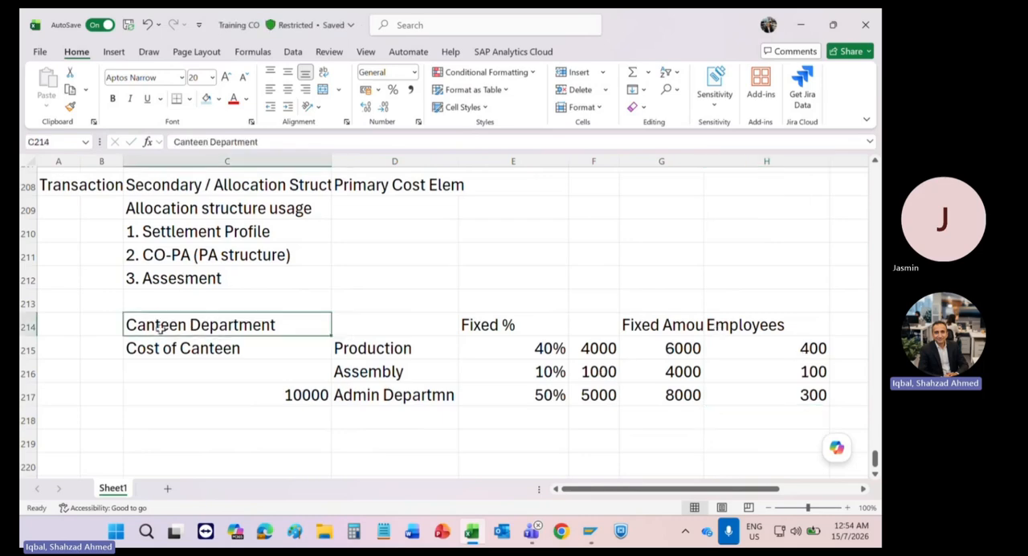
key("ctrl+b")
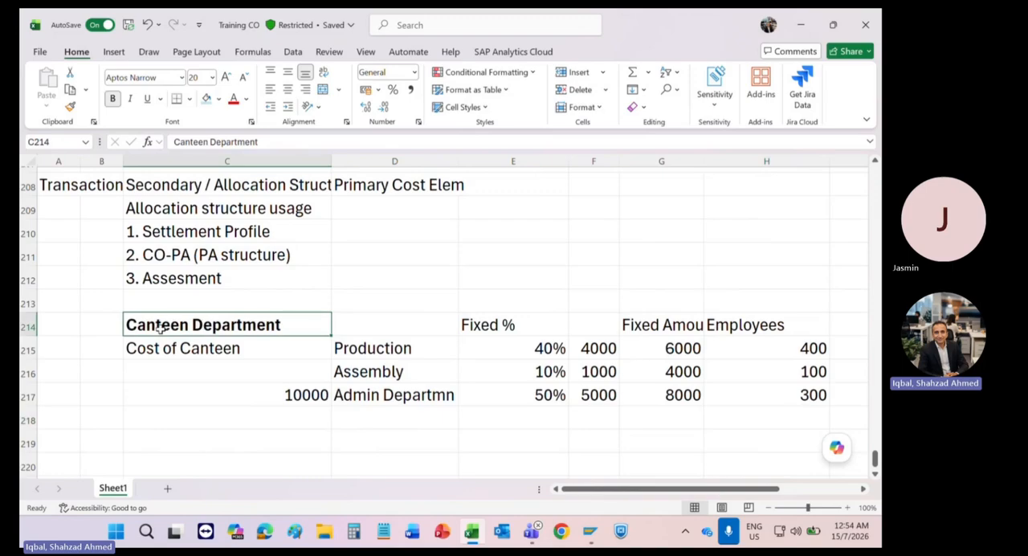
left_click(473, 395)
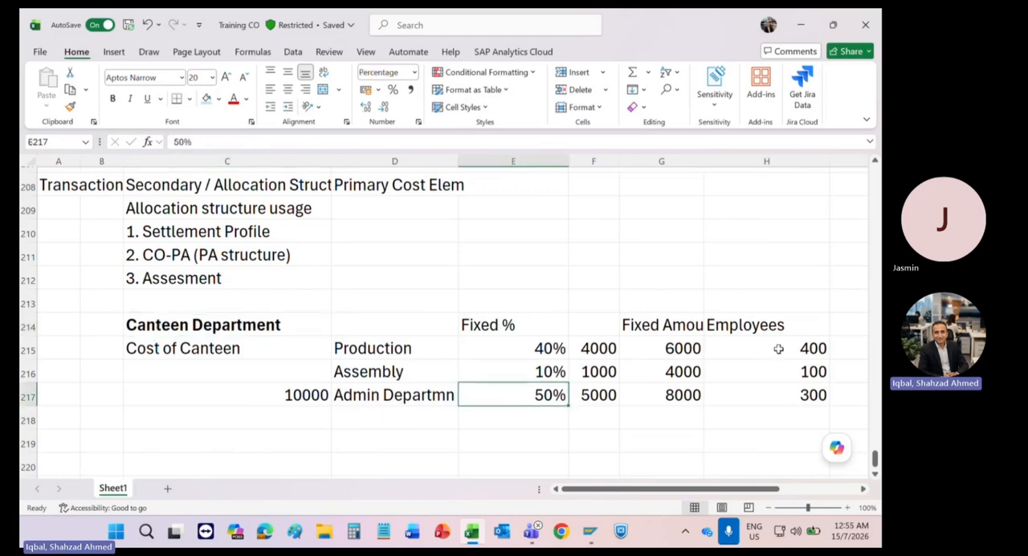
left_click_drag(775, 347, 774, 389)
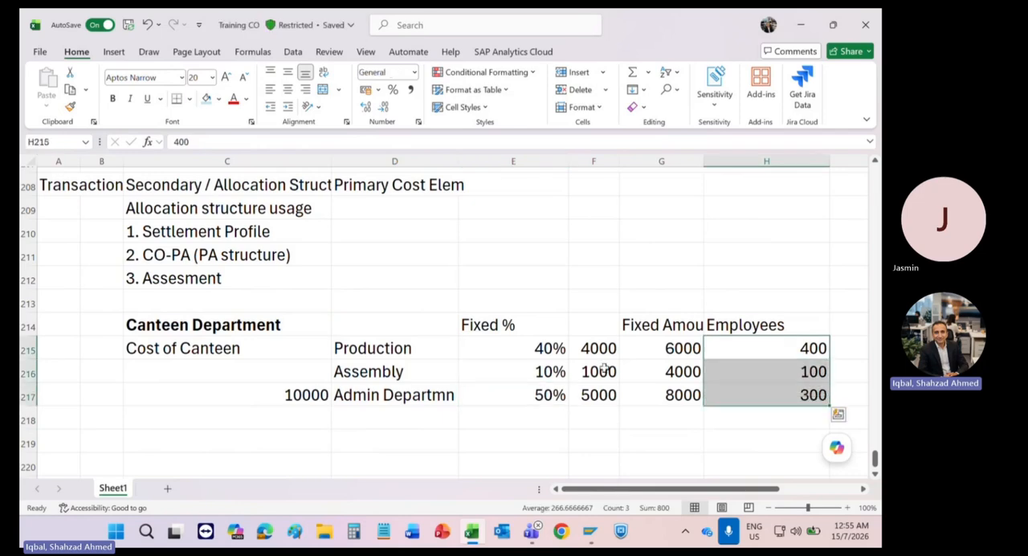
Step: Extend the Employees heading in H214 to read "Employees (SKF)"
left_click(209, 360)
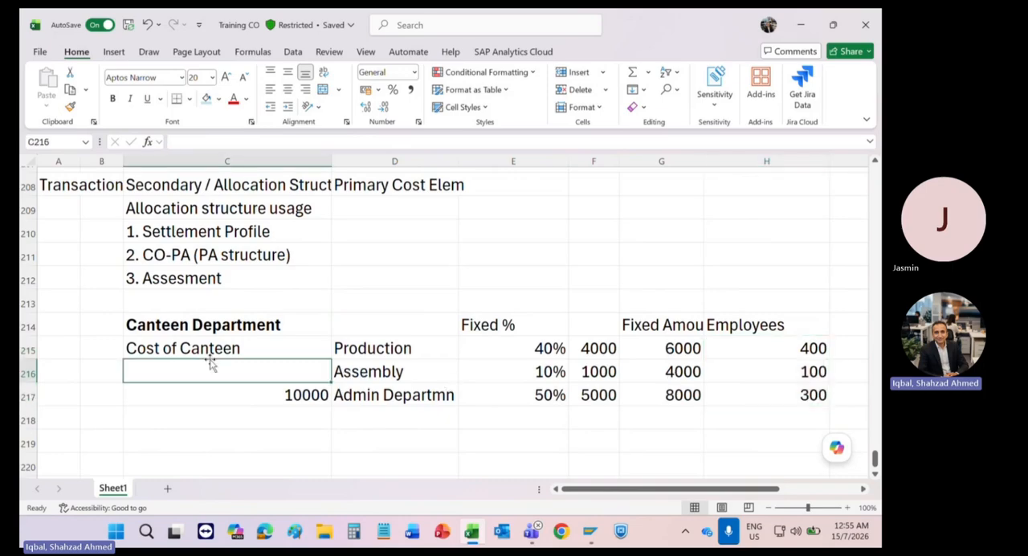
left_click(810, 349)
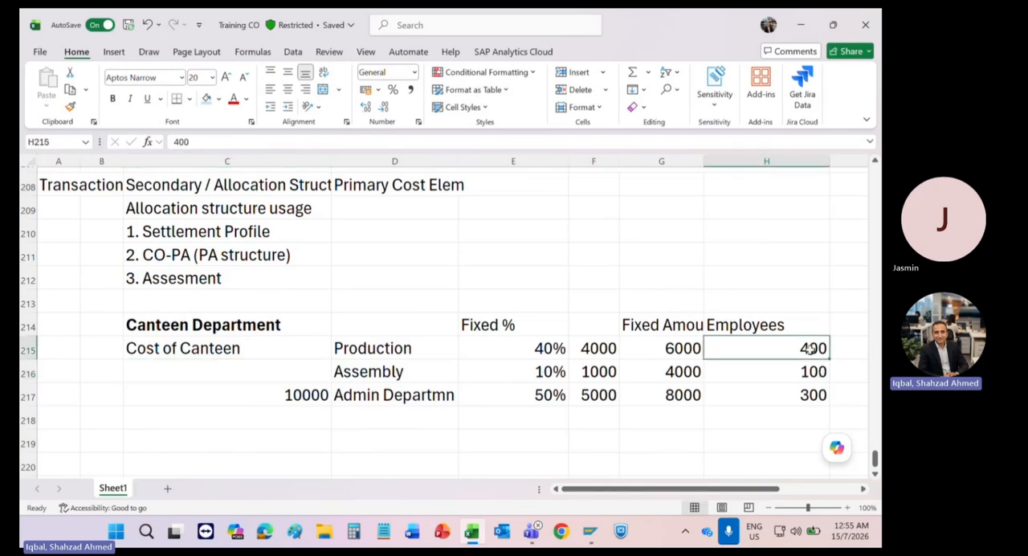
double_click(768, 325)
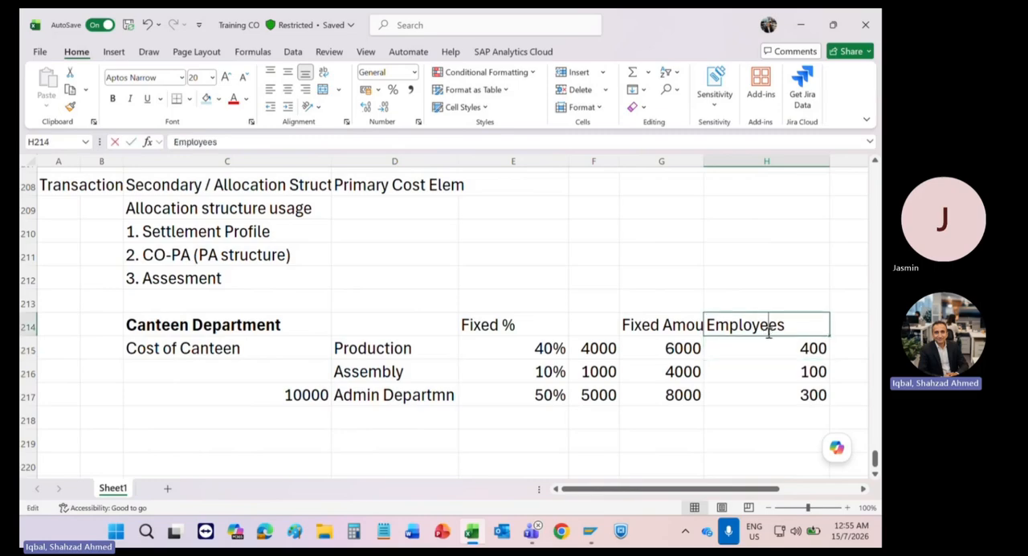
left_click(791, 330)
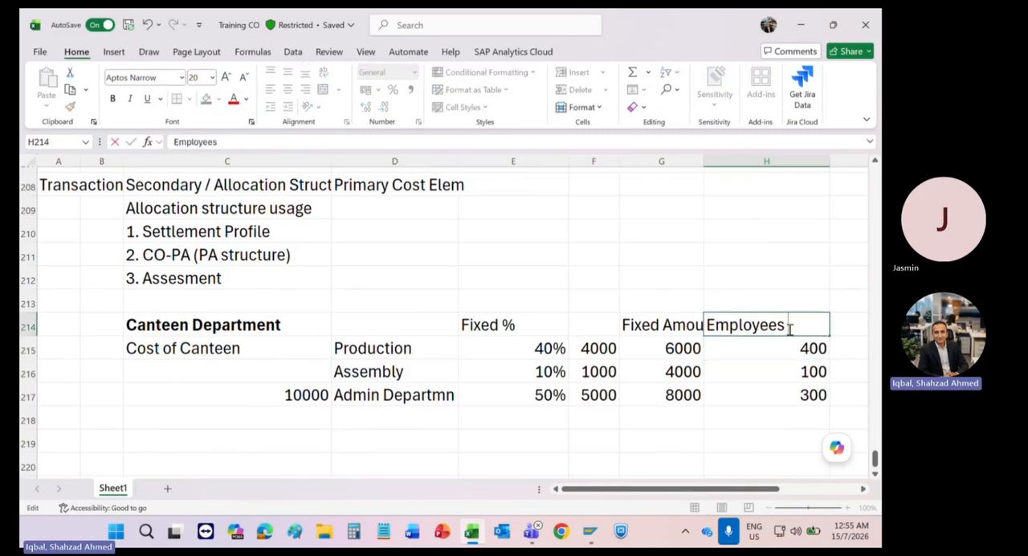
type("(")
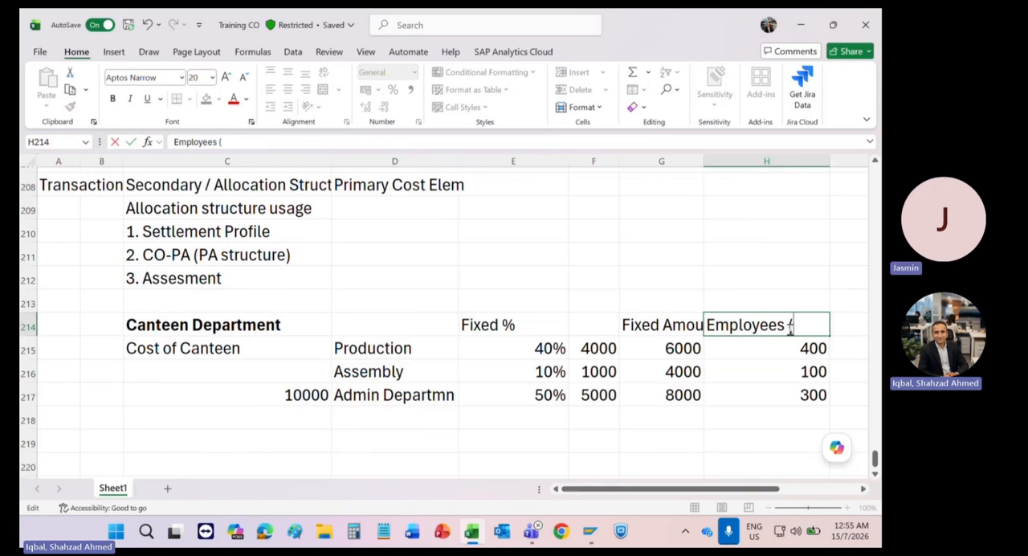
type("SK")
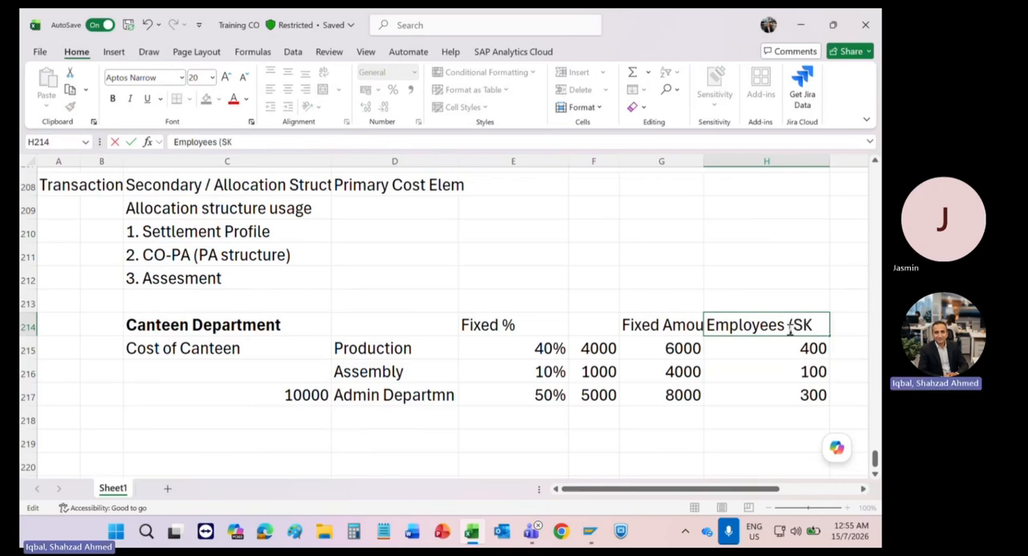
type("F)")
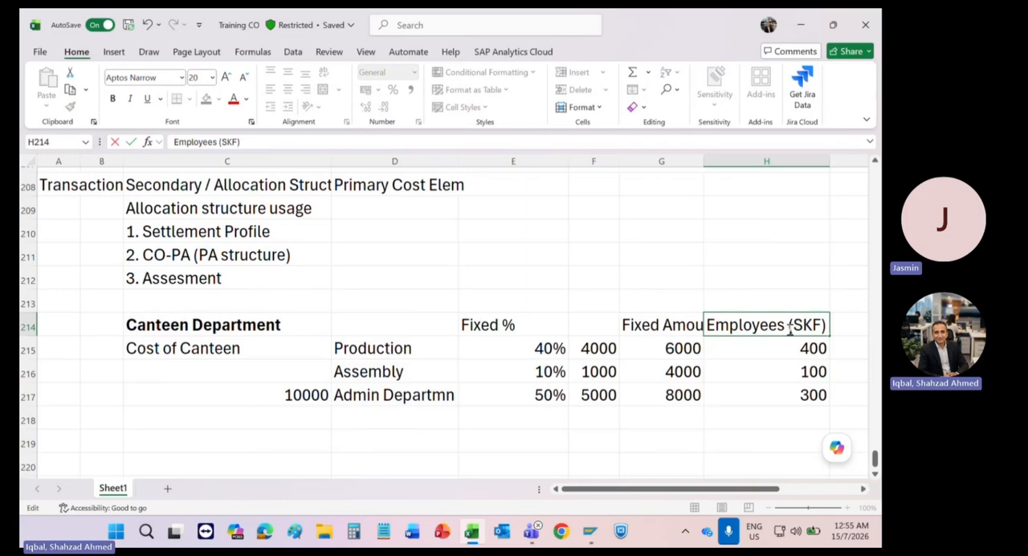
key("Return")
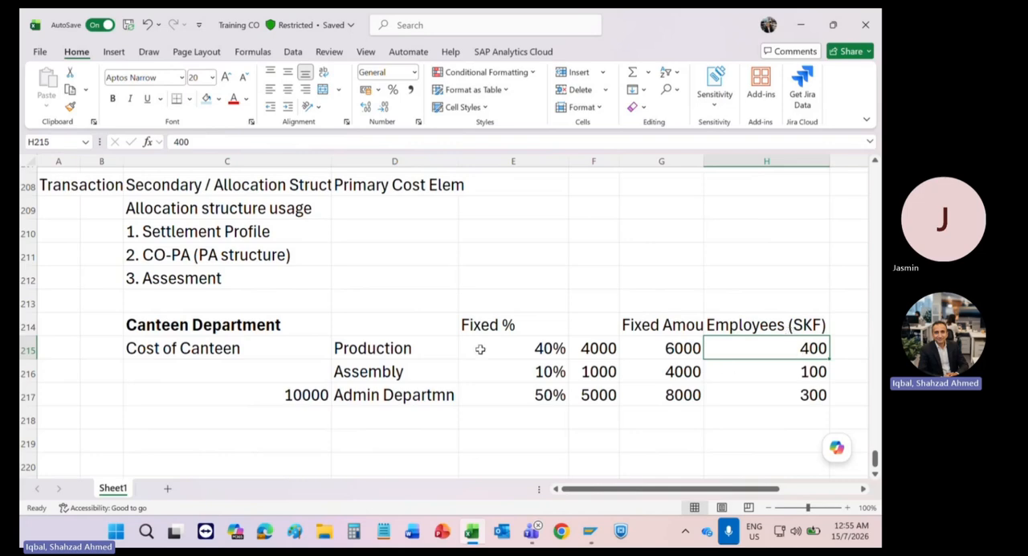
left_click_drag(381, 349, 374, 393)
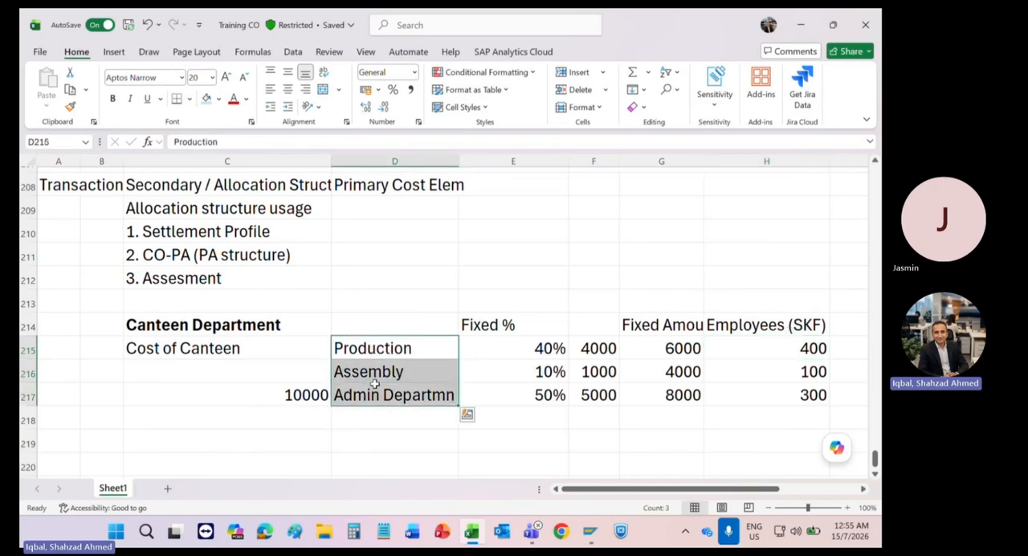
left_click_drag(796, 342, 786, 388)
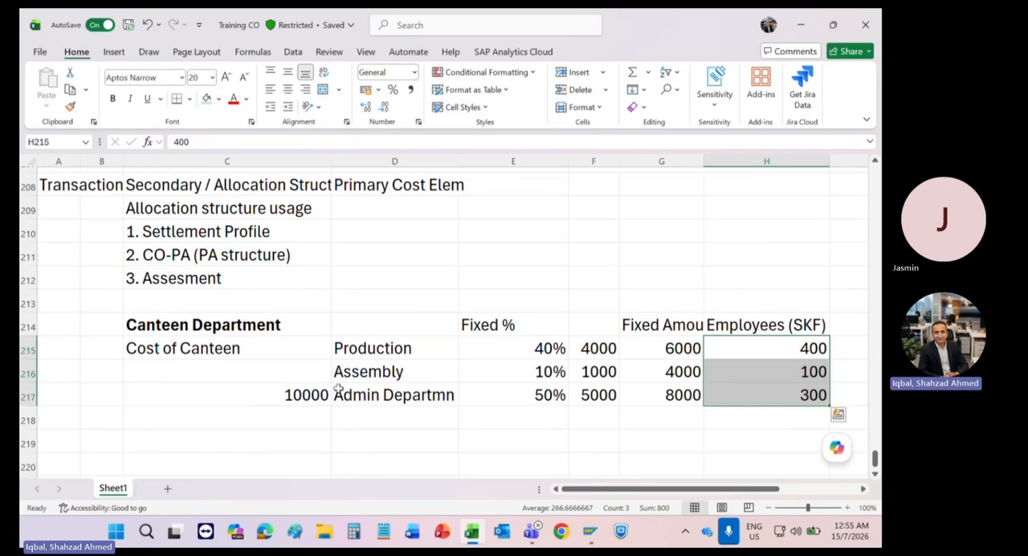
left_click(184, 352)
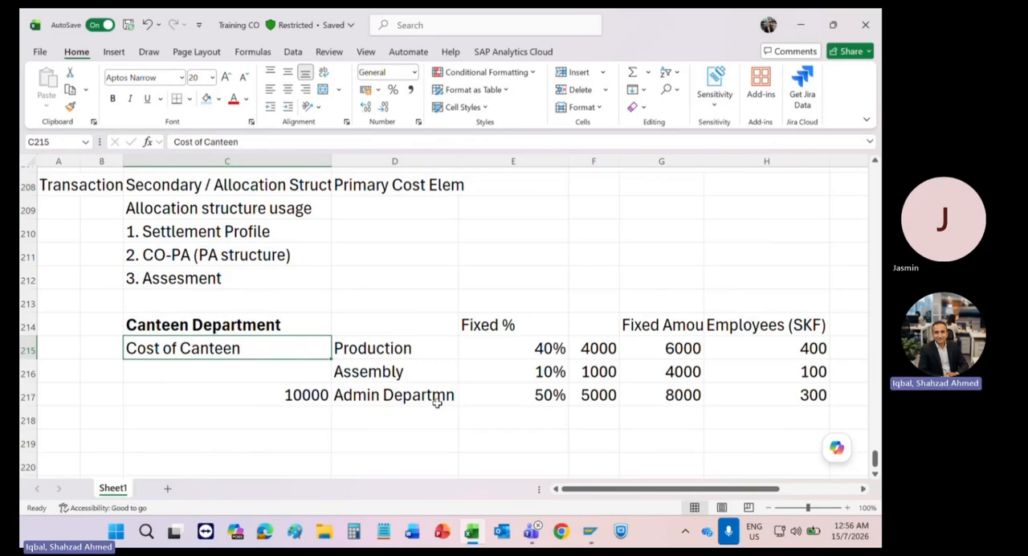
Step: Enter the note "Can be executed many time" in C218, below the canteen cost amount
left_click(190, 439)
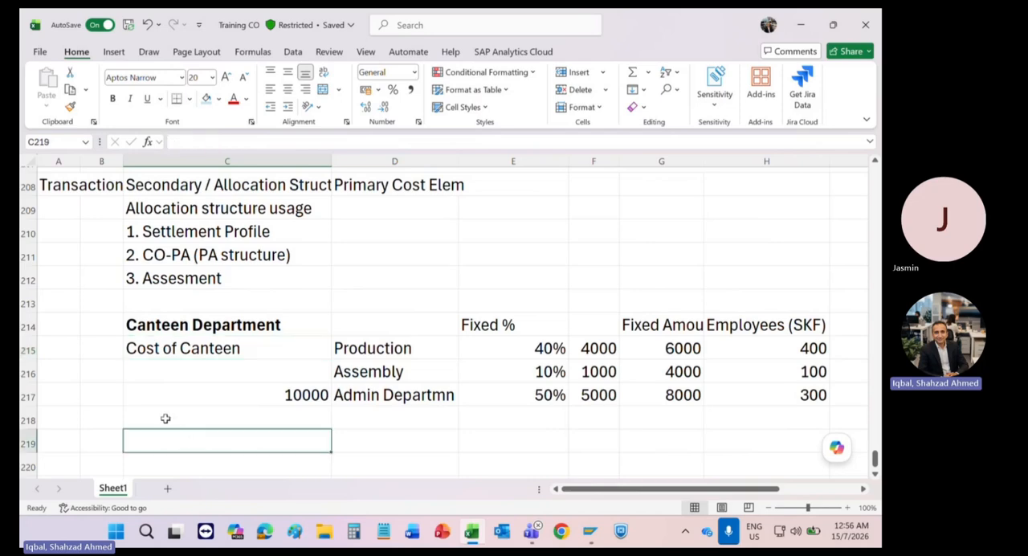
left_click(165, 418)
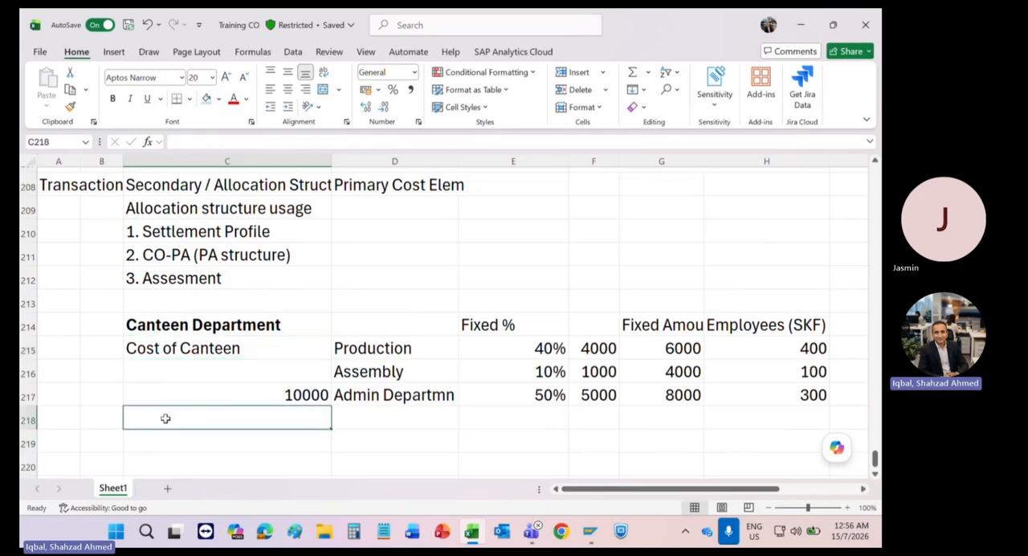
type("Can be e")
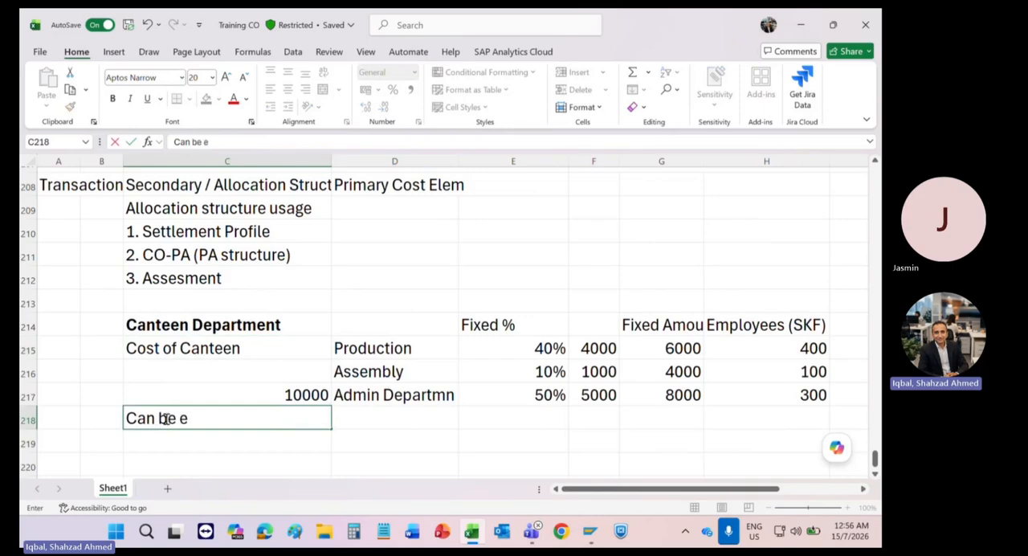
type("xecuted")
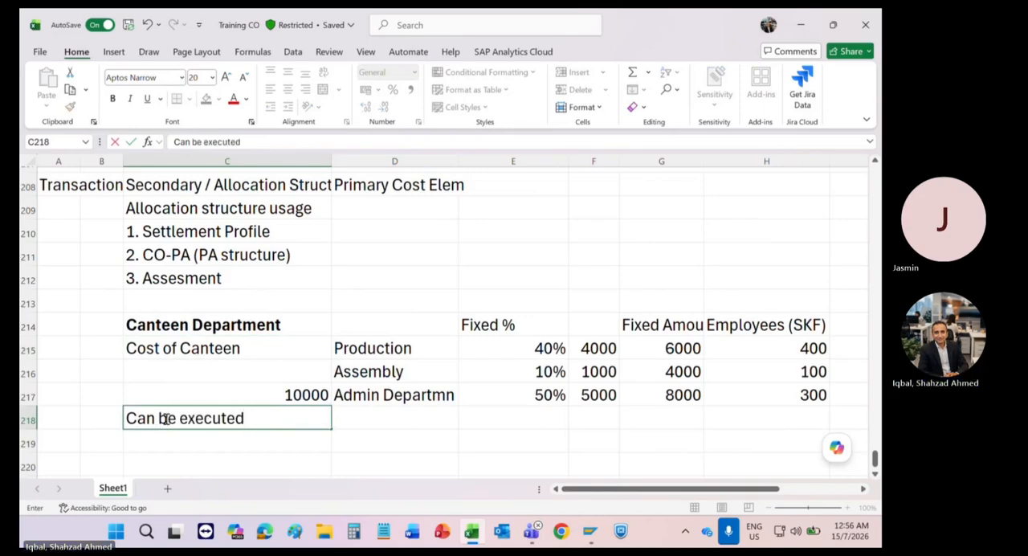
type(" as")
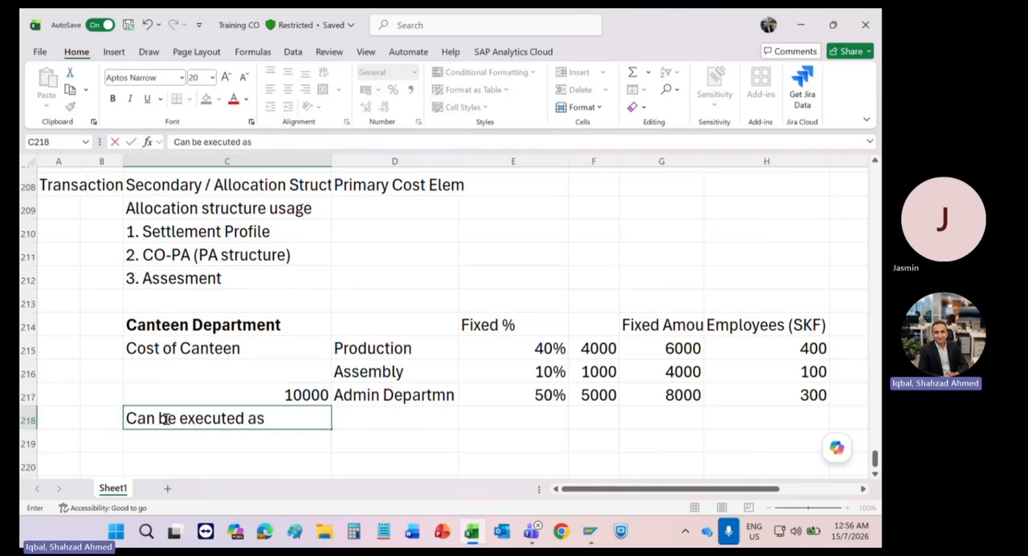
key("BackSpace")
key("BackSpace")
type("many")
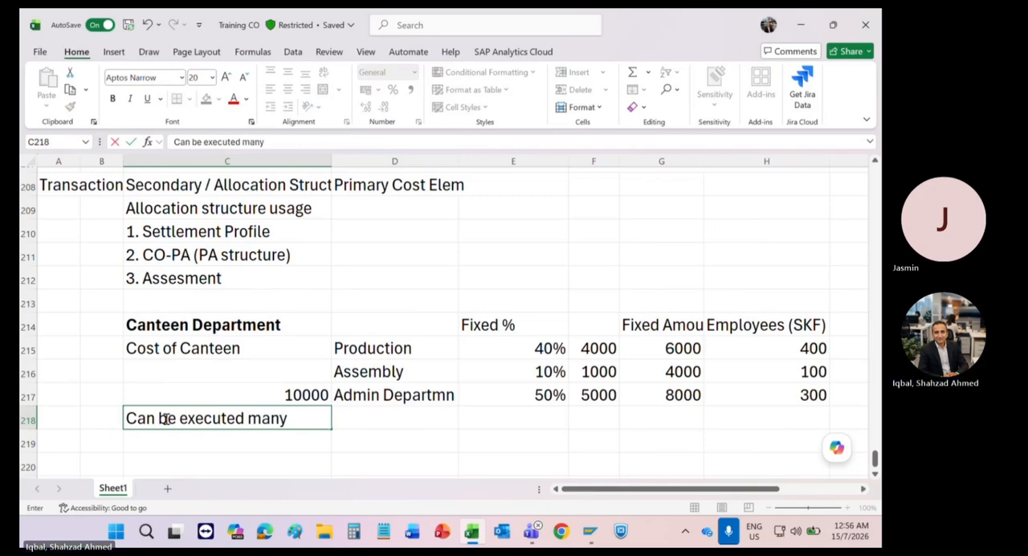
type(" time")
key("Return")
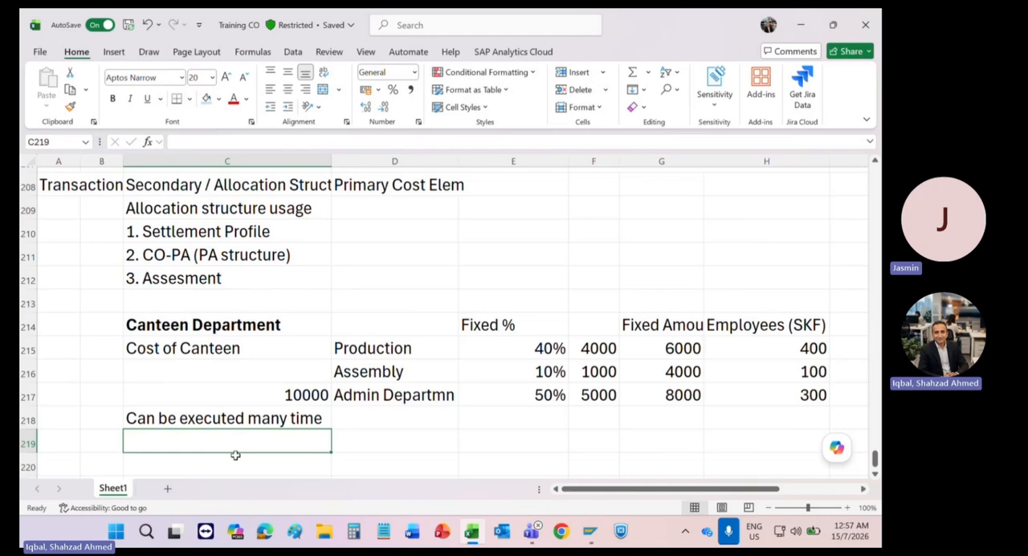
left_click(251, 419)
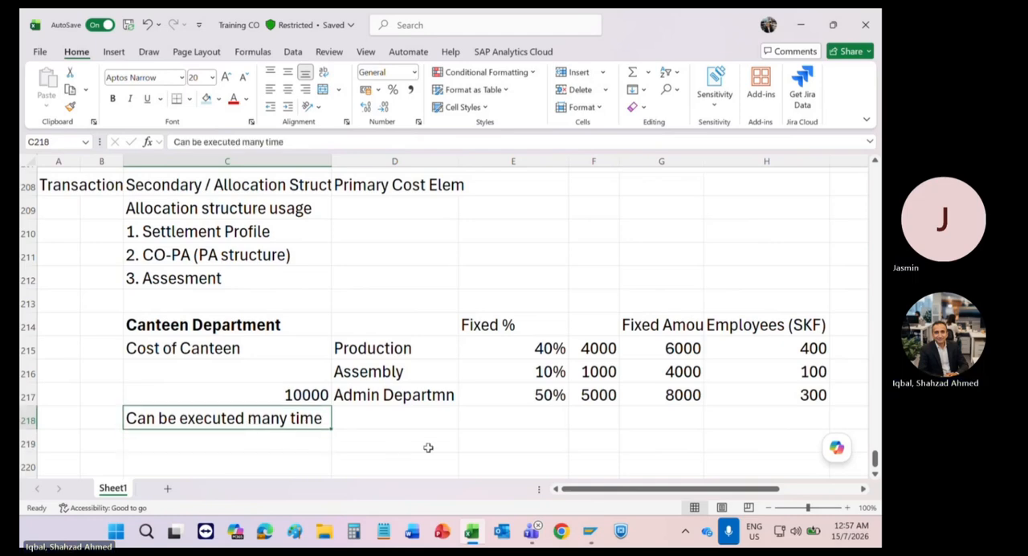
left_click(438, 418)
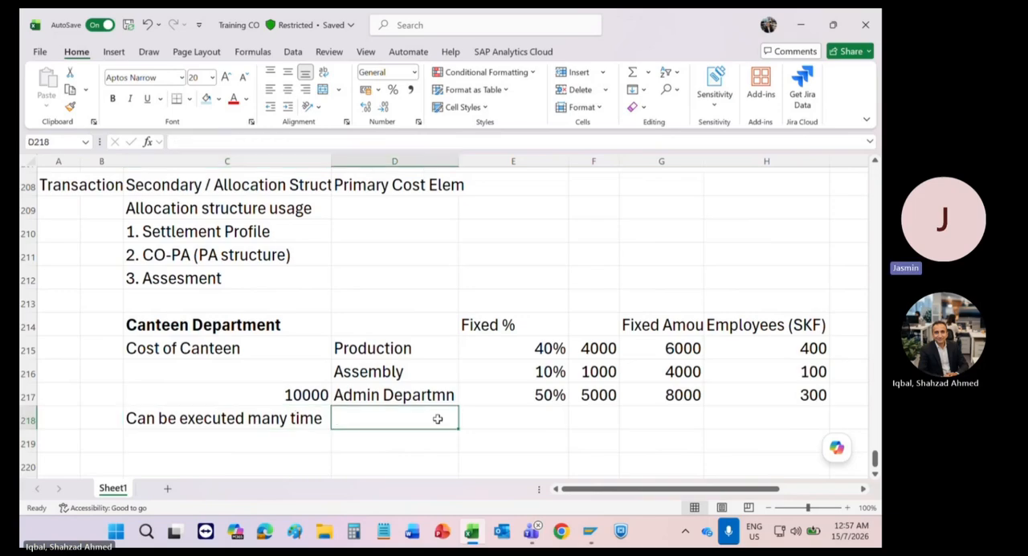
left_click(517, 417)
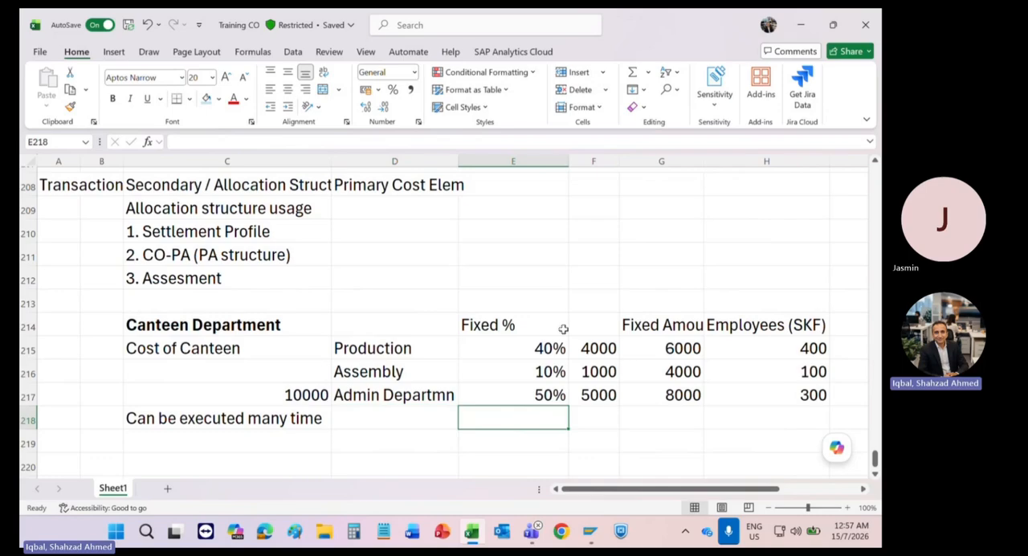
scroll(563, 328, "up", 2)
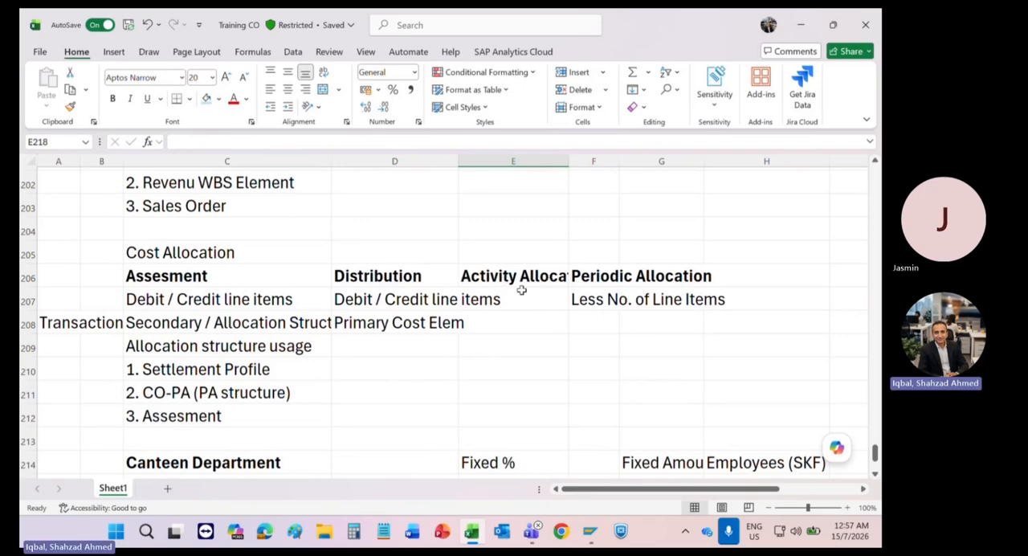
left_click(603, 285)
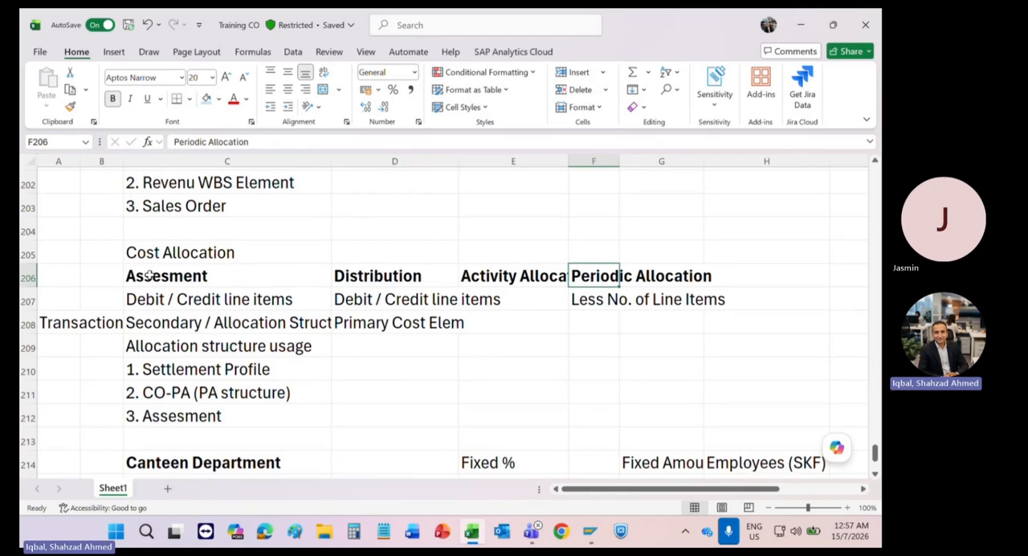
Step: Stop sharing the screen in the online meeting
left_click(522, 27)
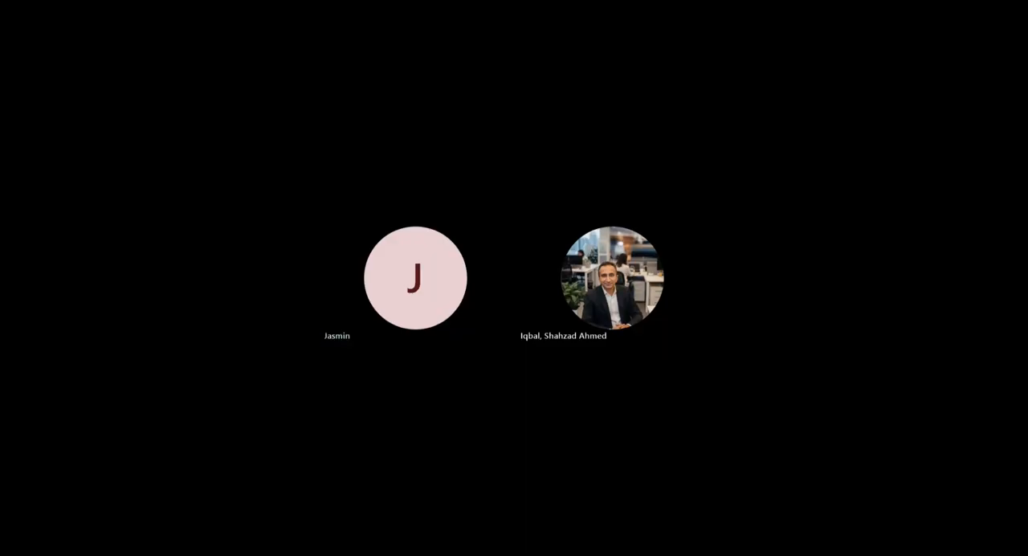